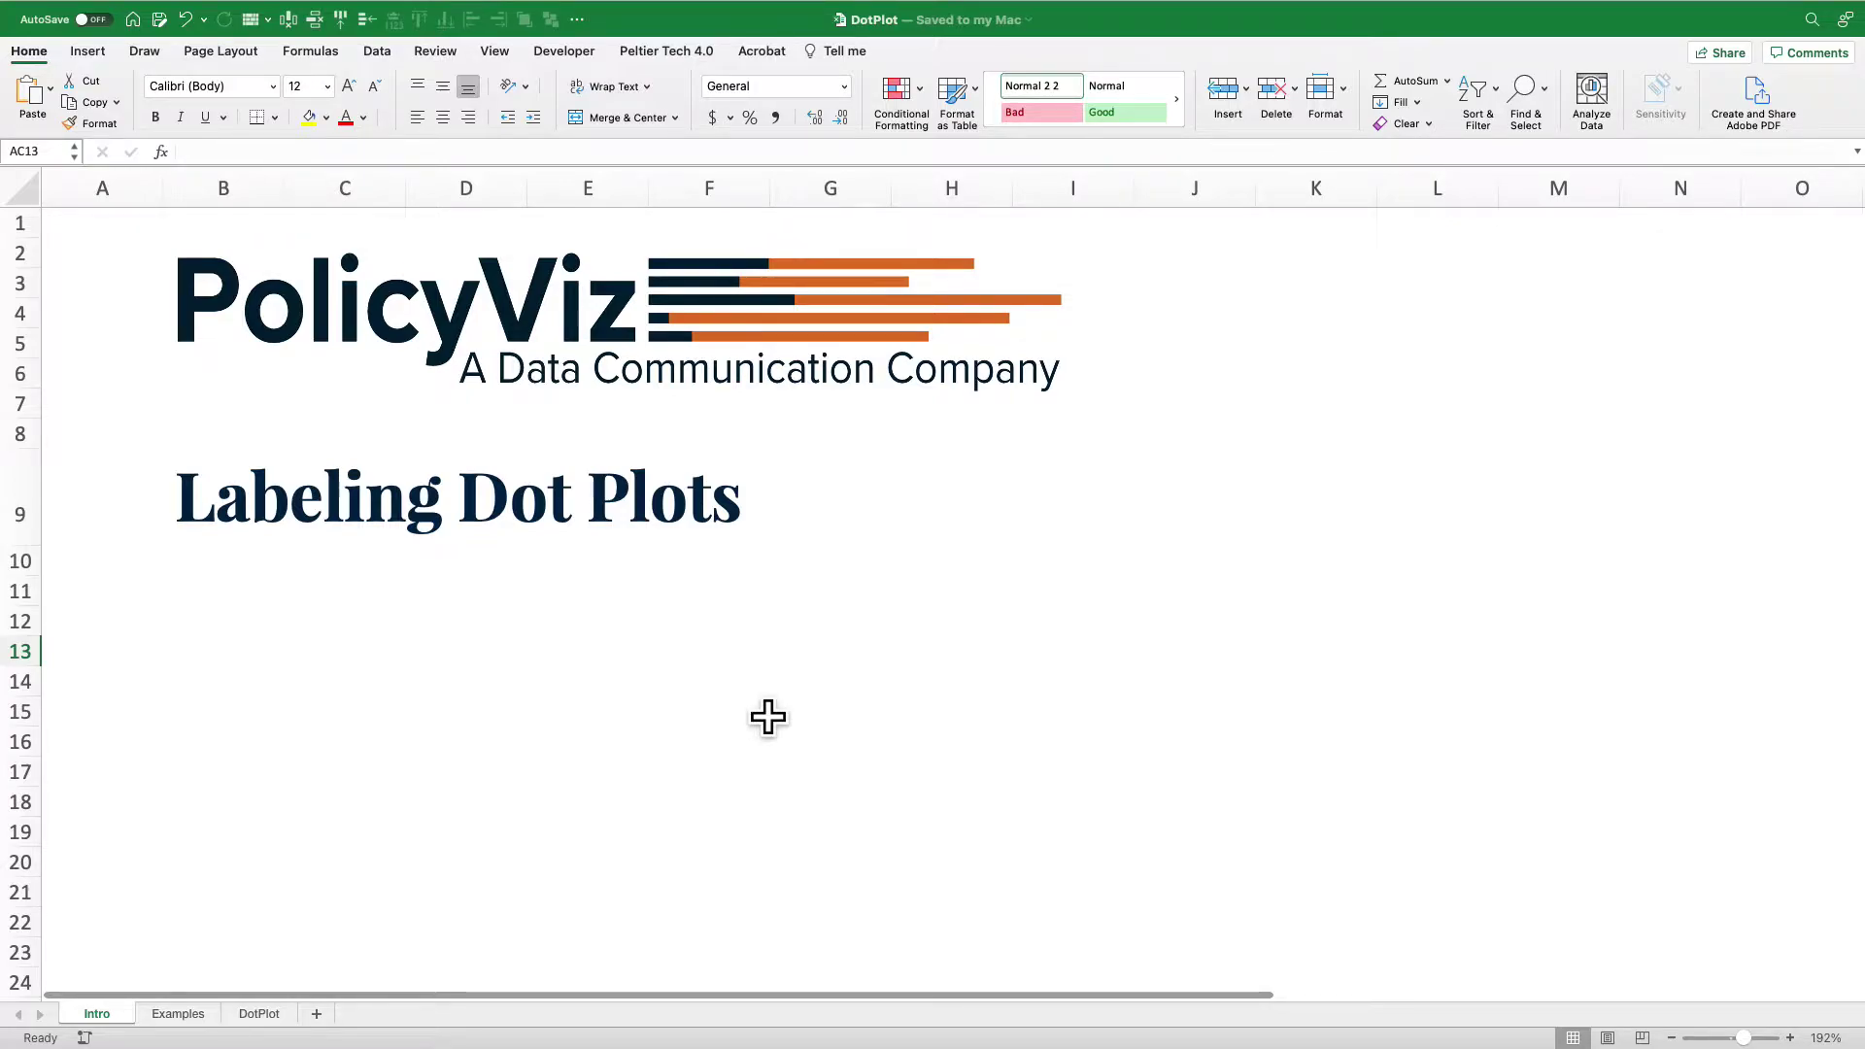
- Open the Examples sheet to view the three finished dot plots of years to one billion users
left_click(201, 1015)
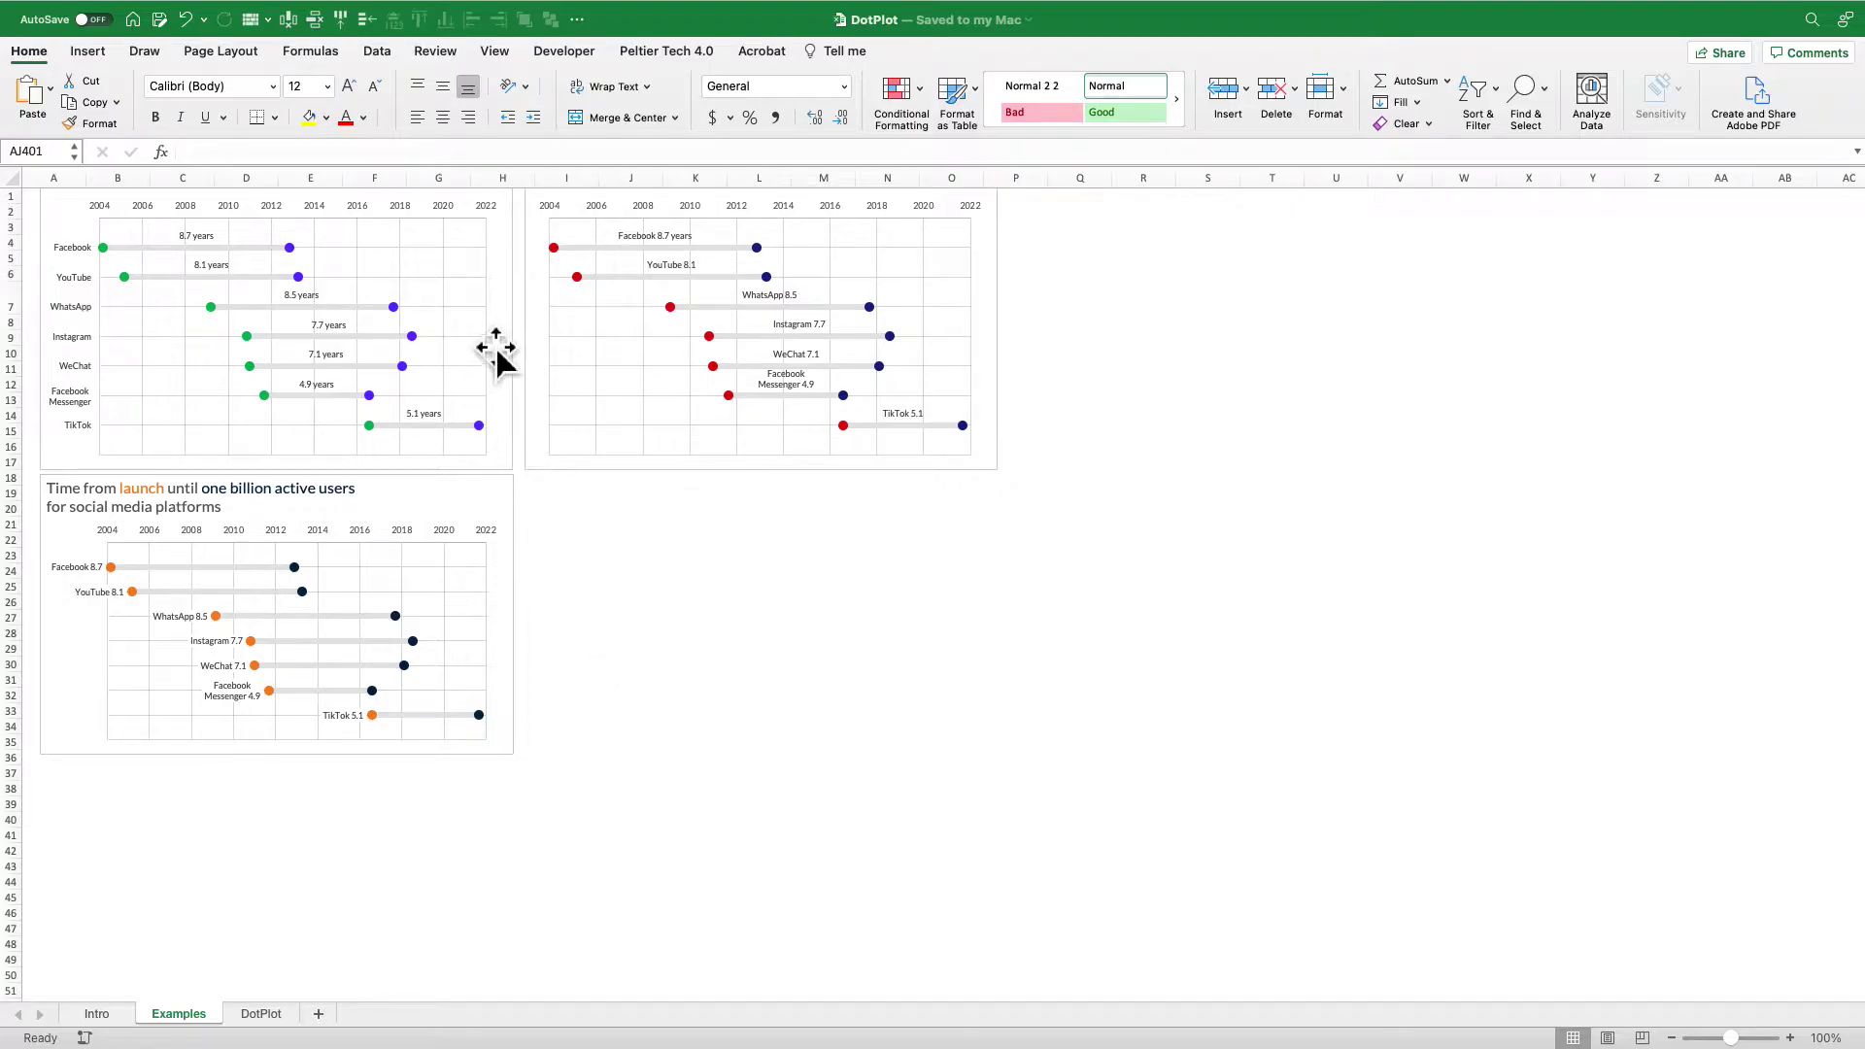
- Paste Chart 1 onto the DotPlot sheet right of column N, then select the Start and Last Year values
left_click(514, 299)
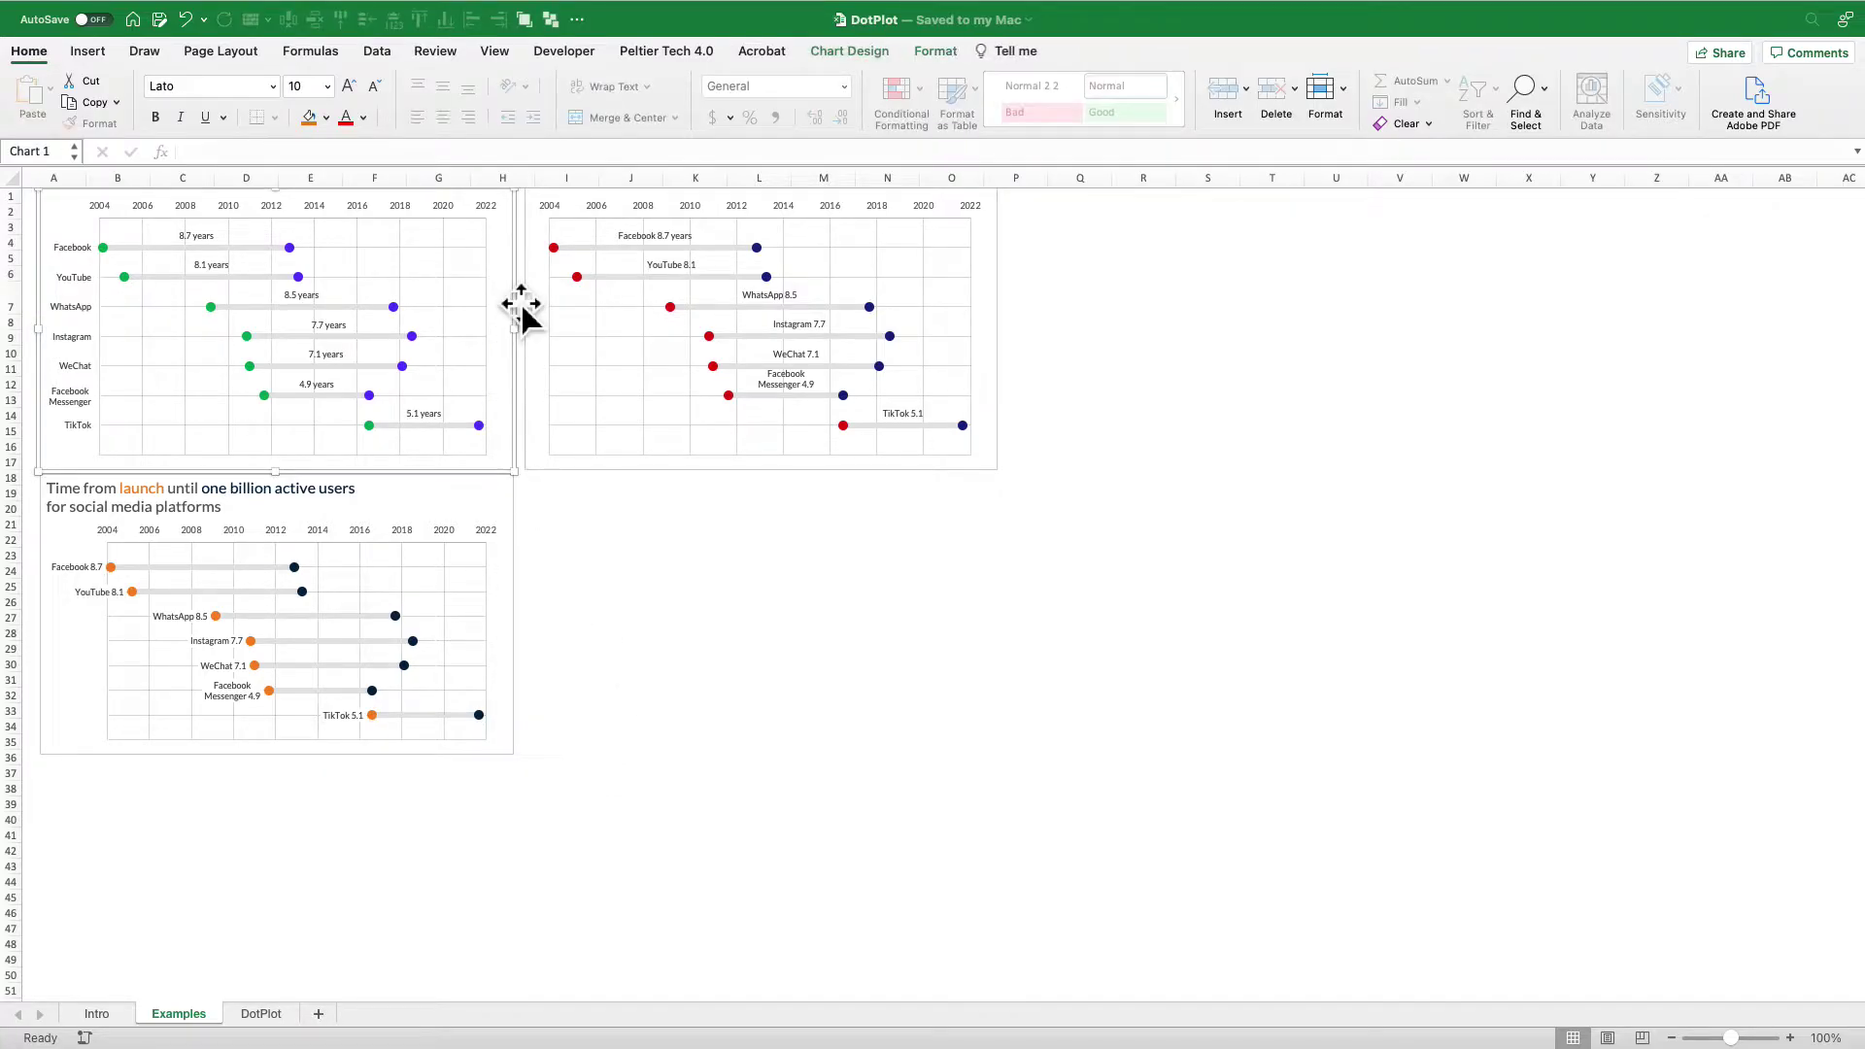
left_click(261, 1014)
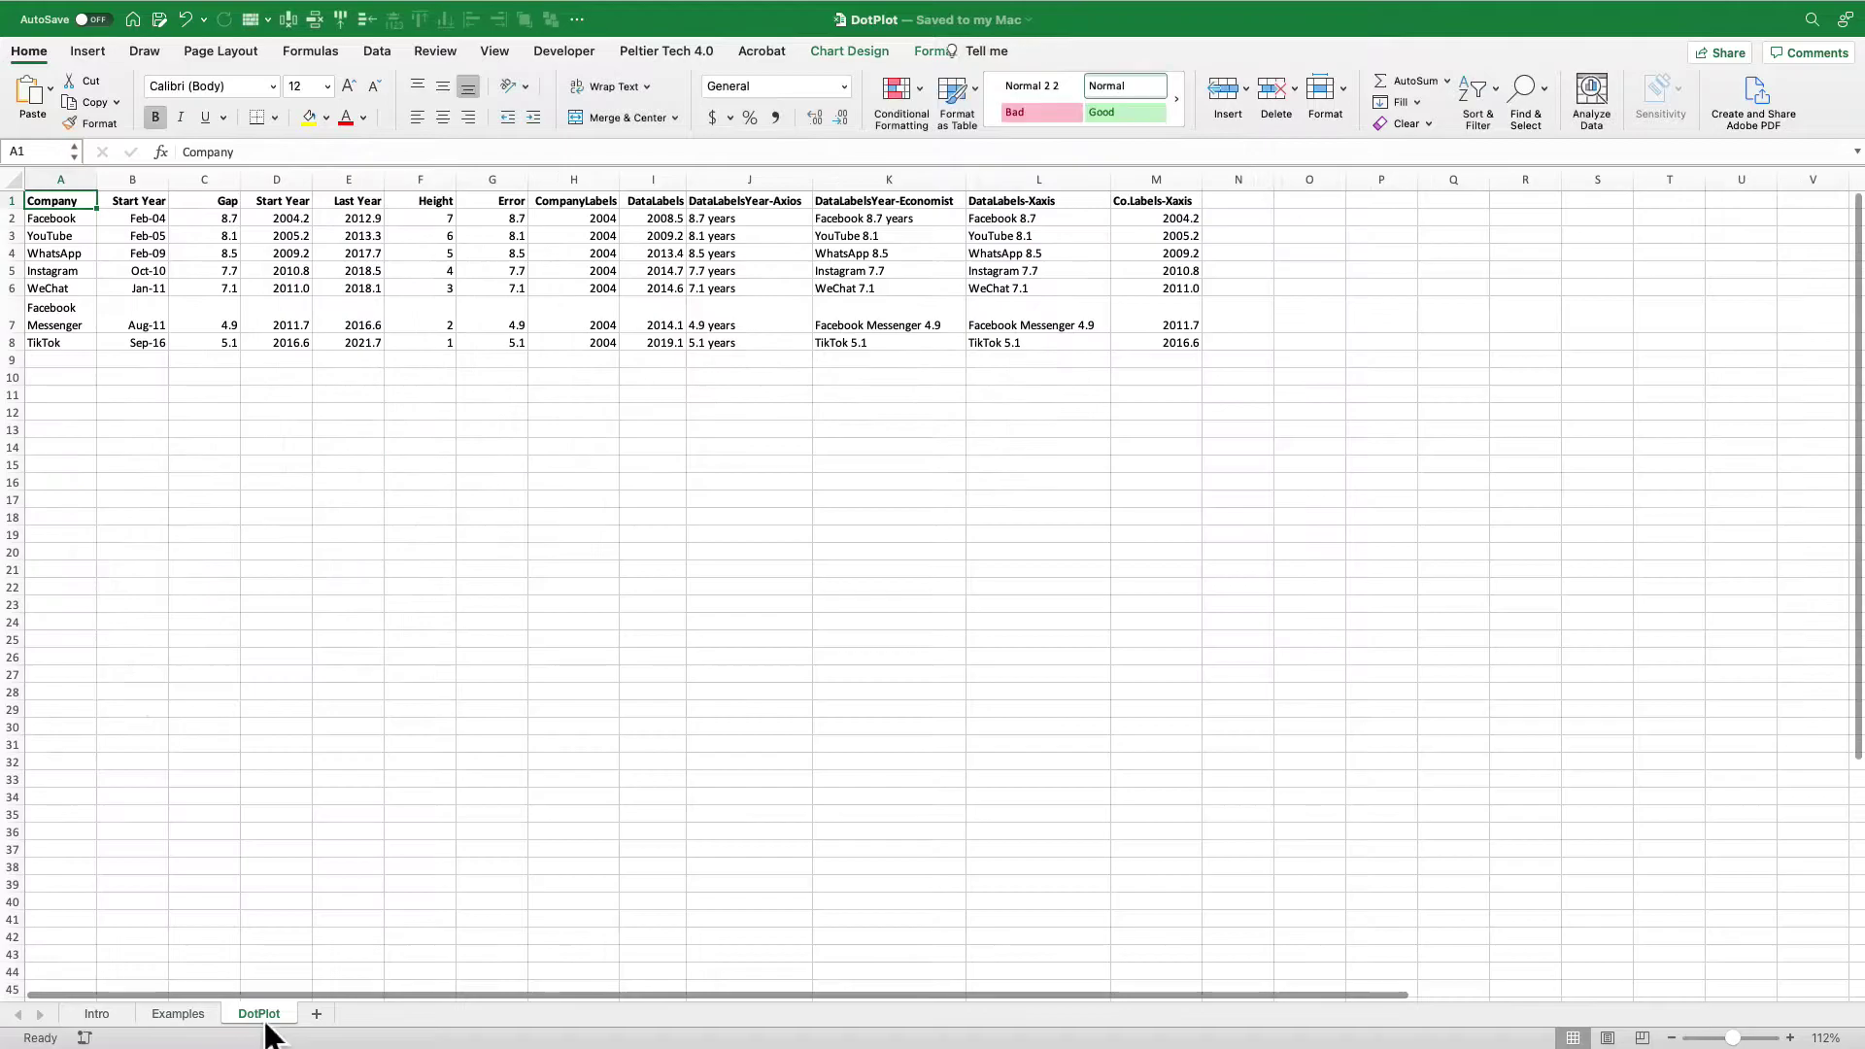
key("super+v")
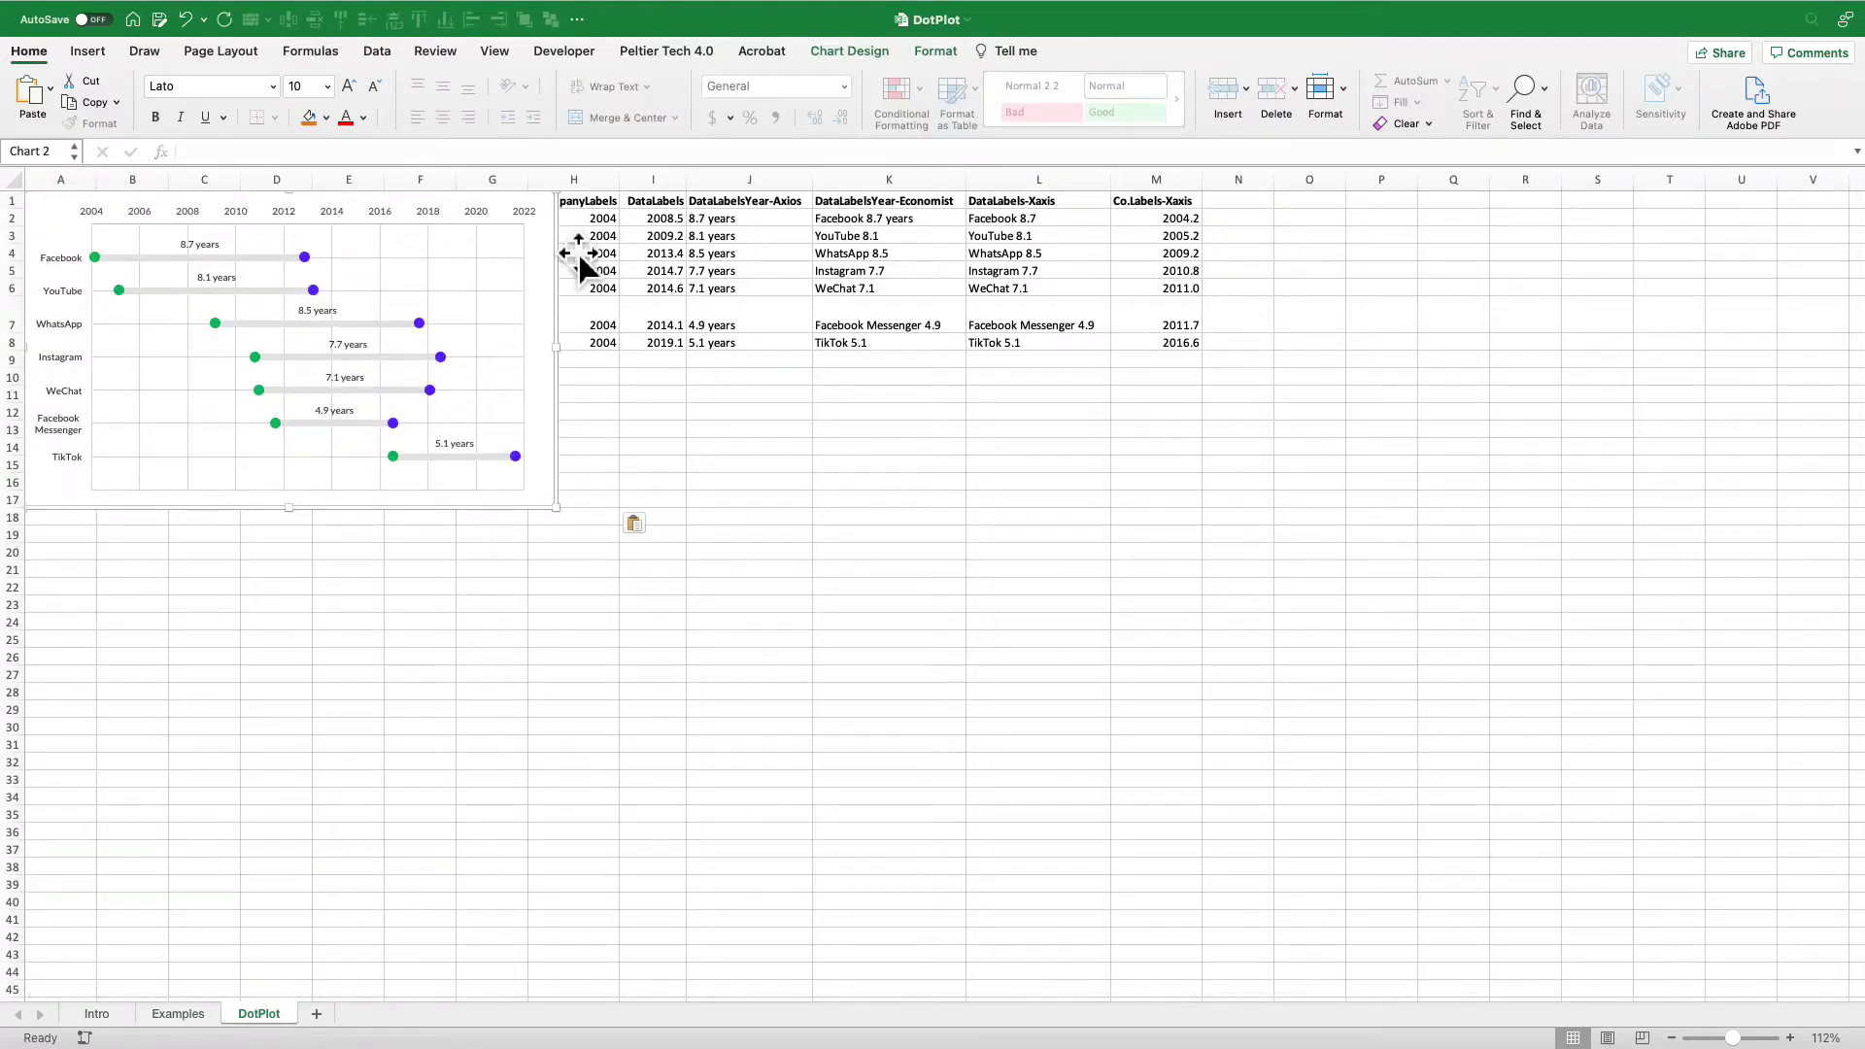
left_click_drag(564, 243, 1822, 345)
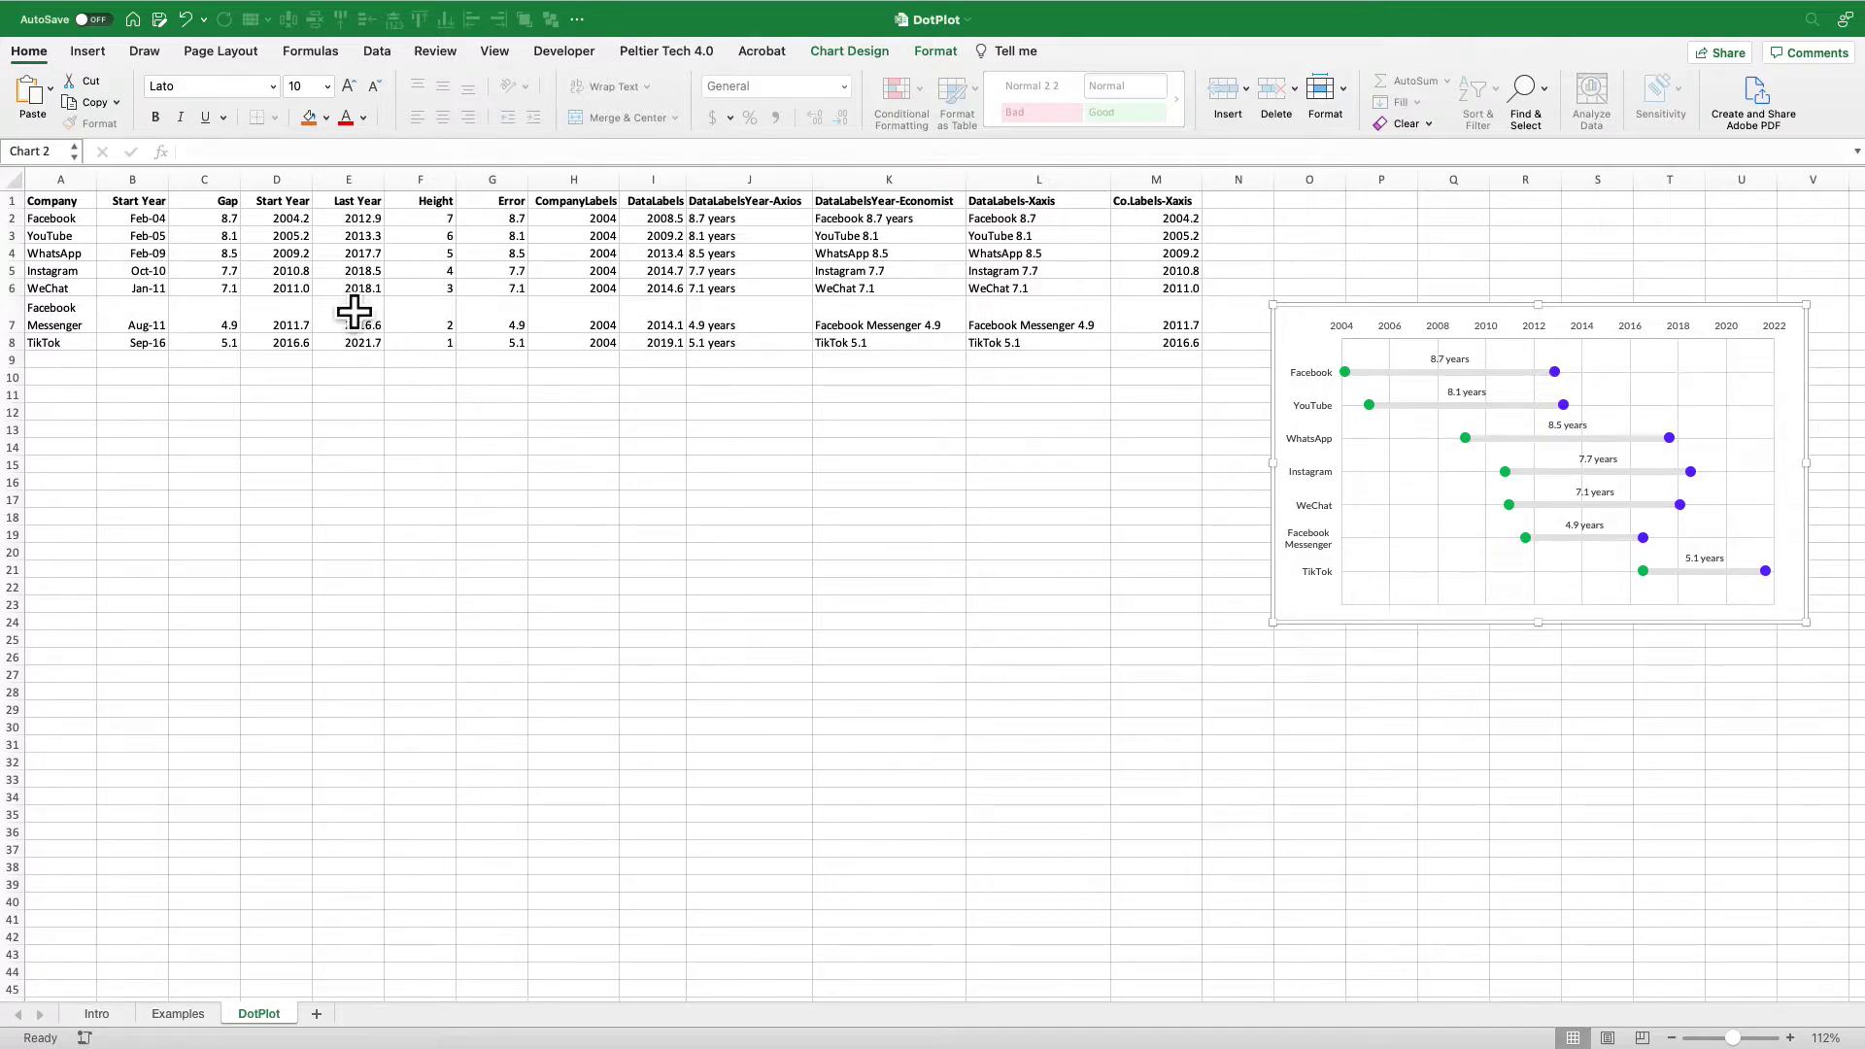
left_click_drag(281, 217, 389, 356)
left_click(855, 322)
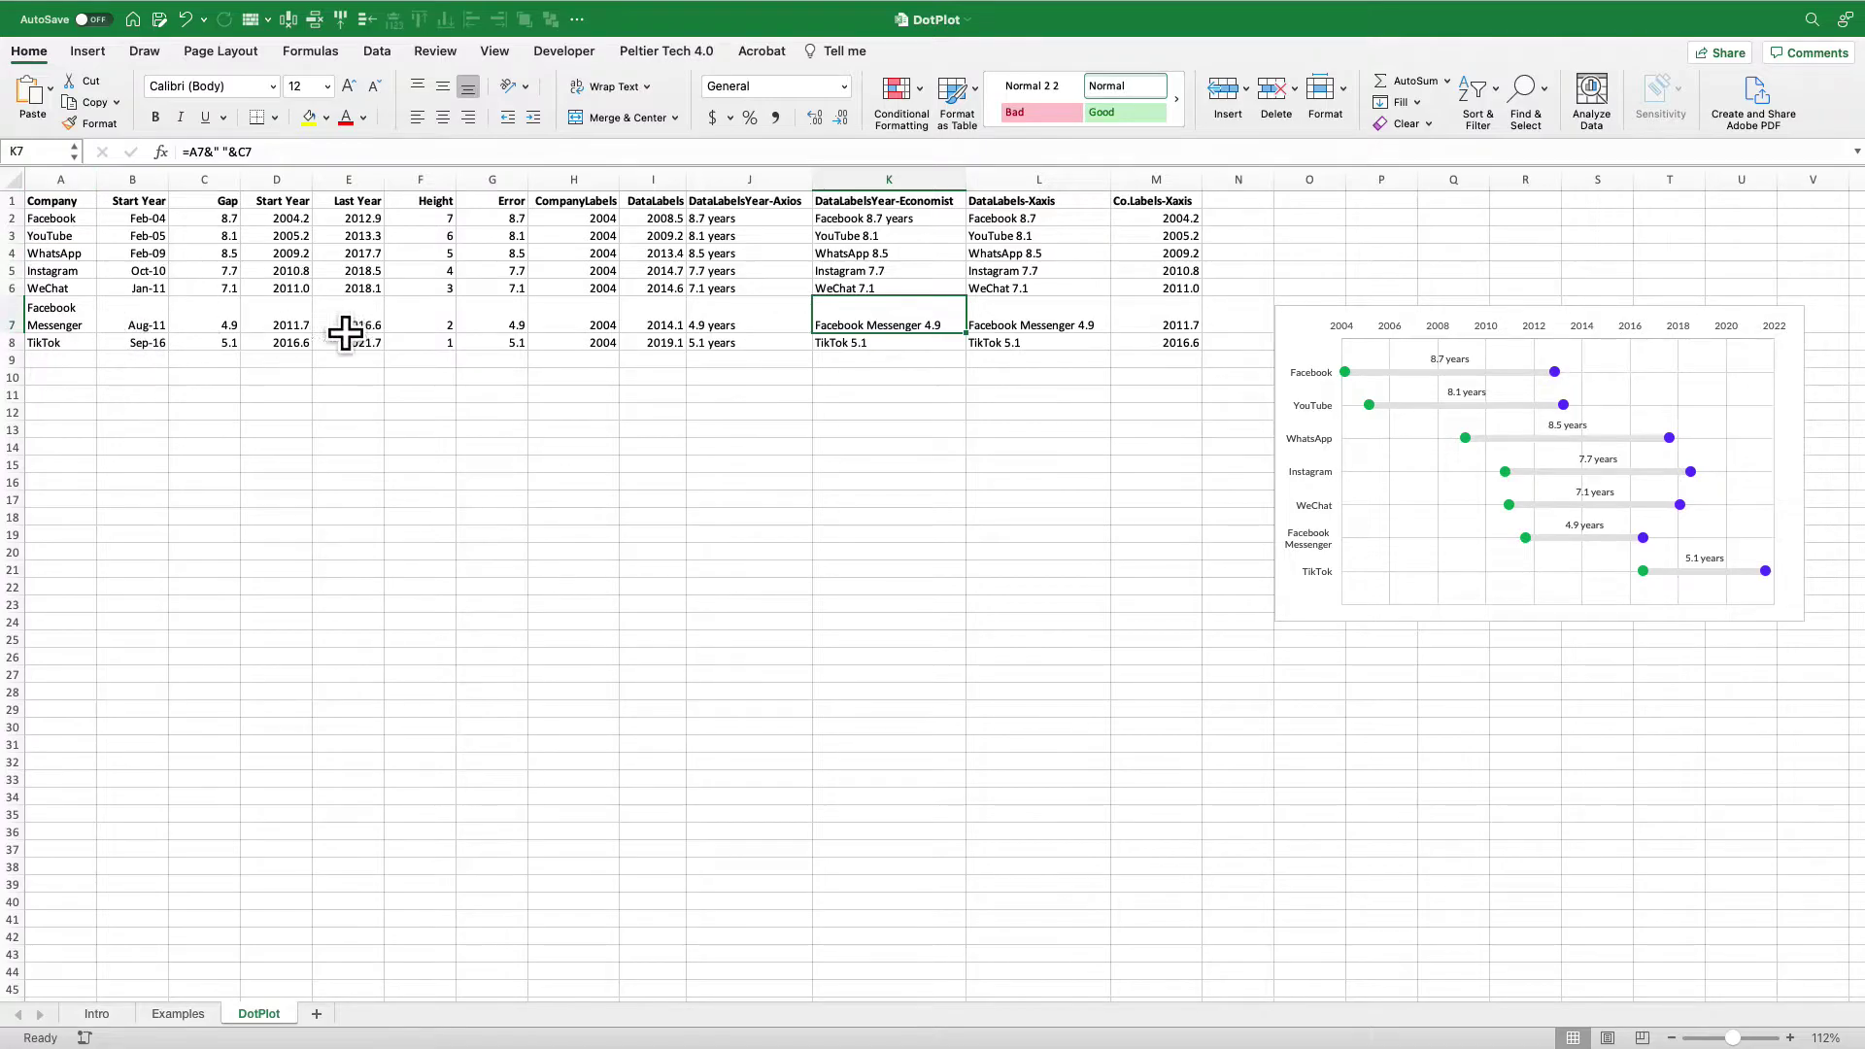
left_click(60, 179)
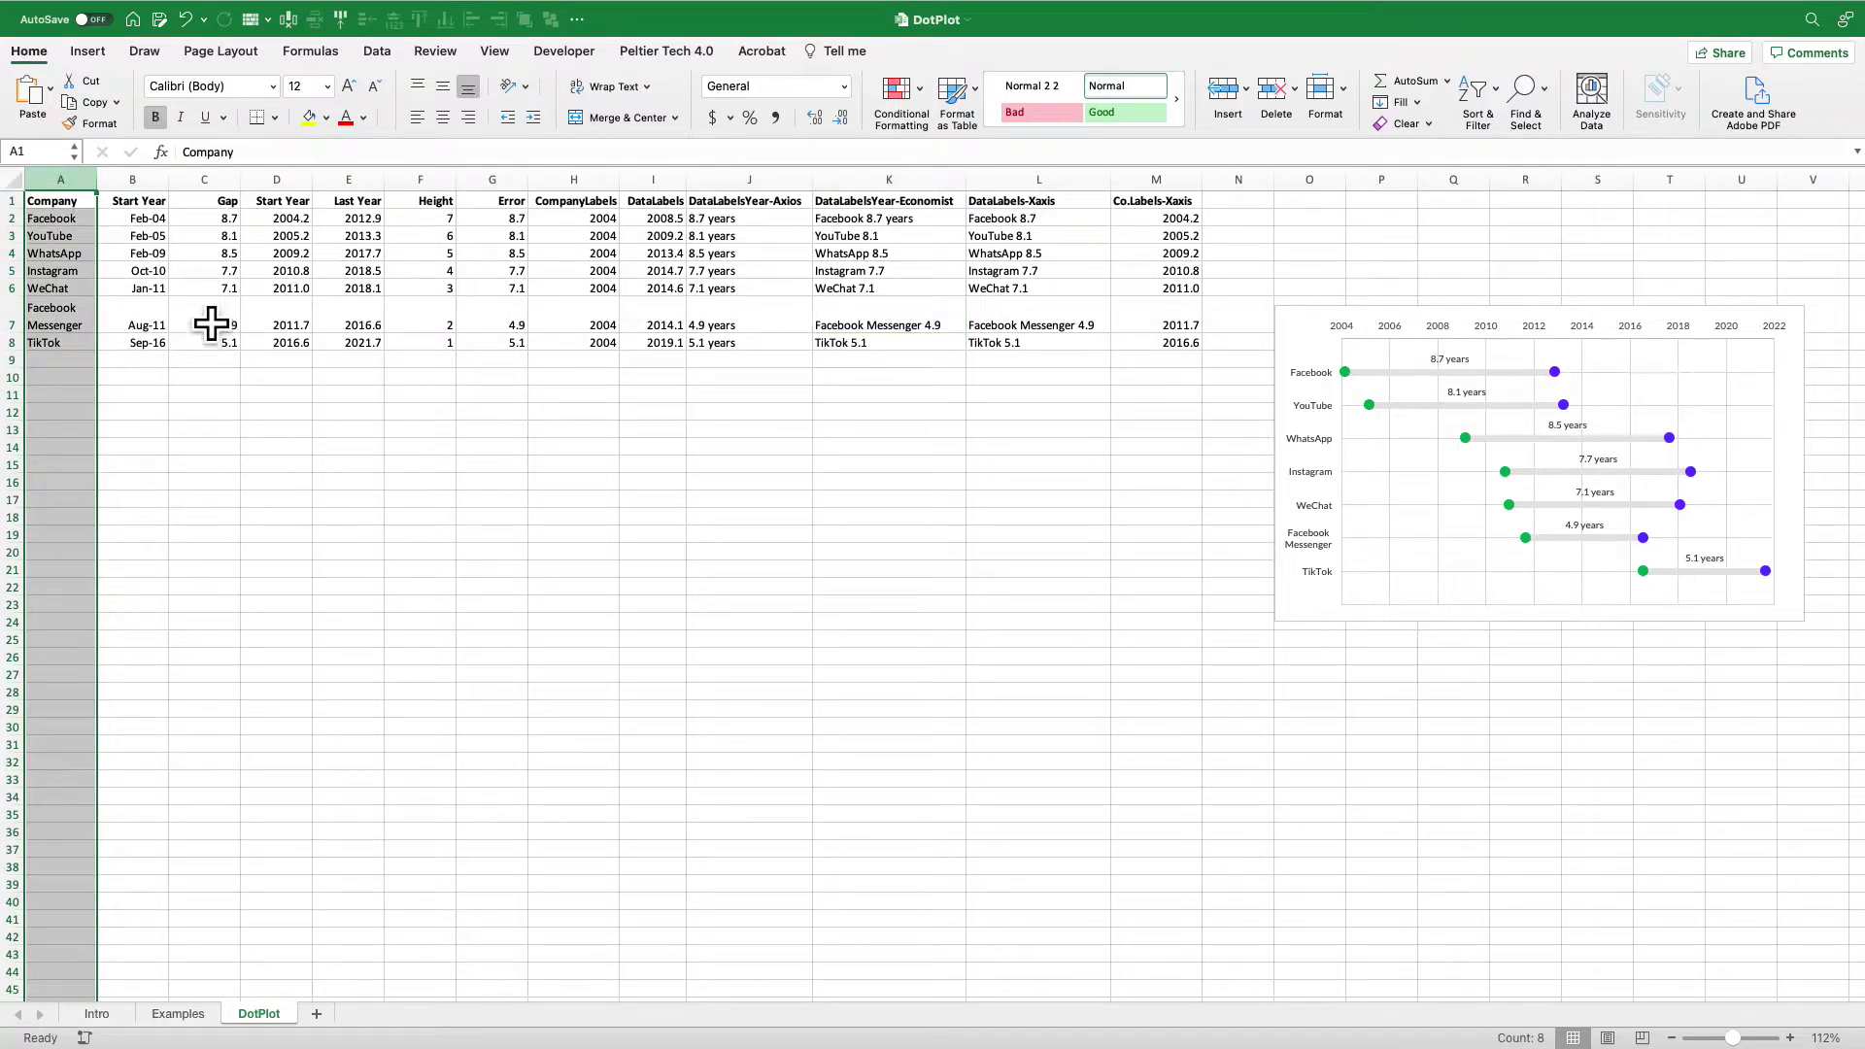
left_click(133, 179)
left_click(204, 179)
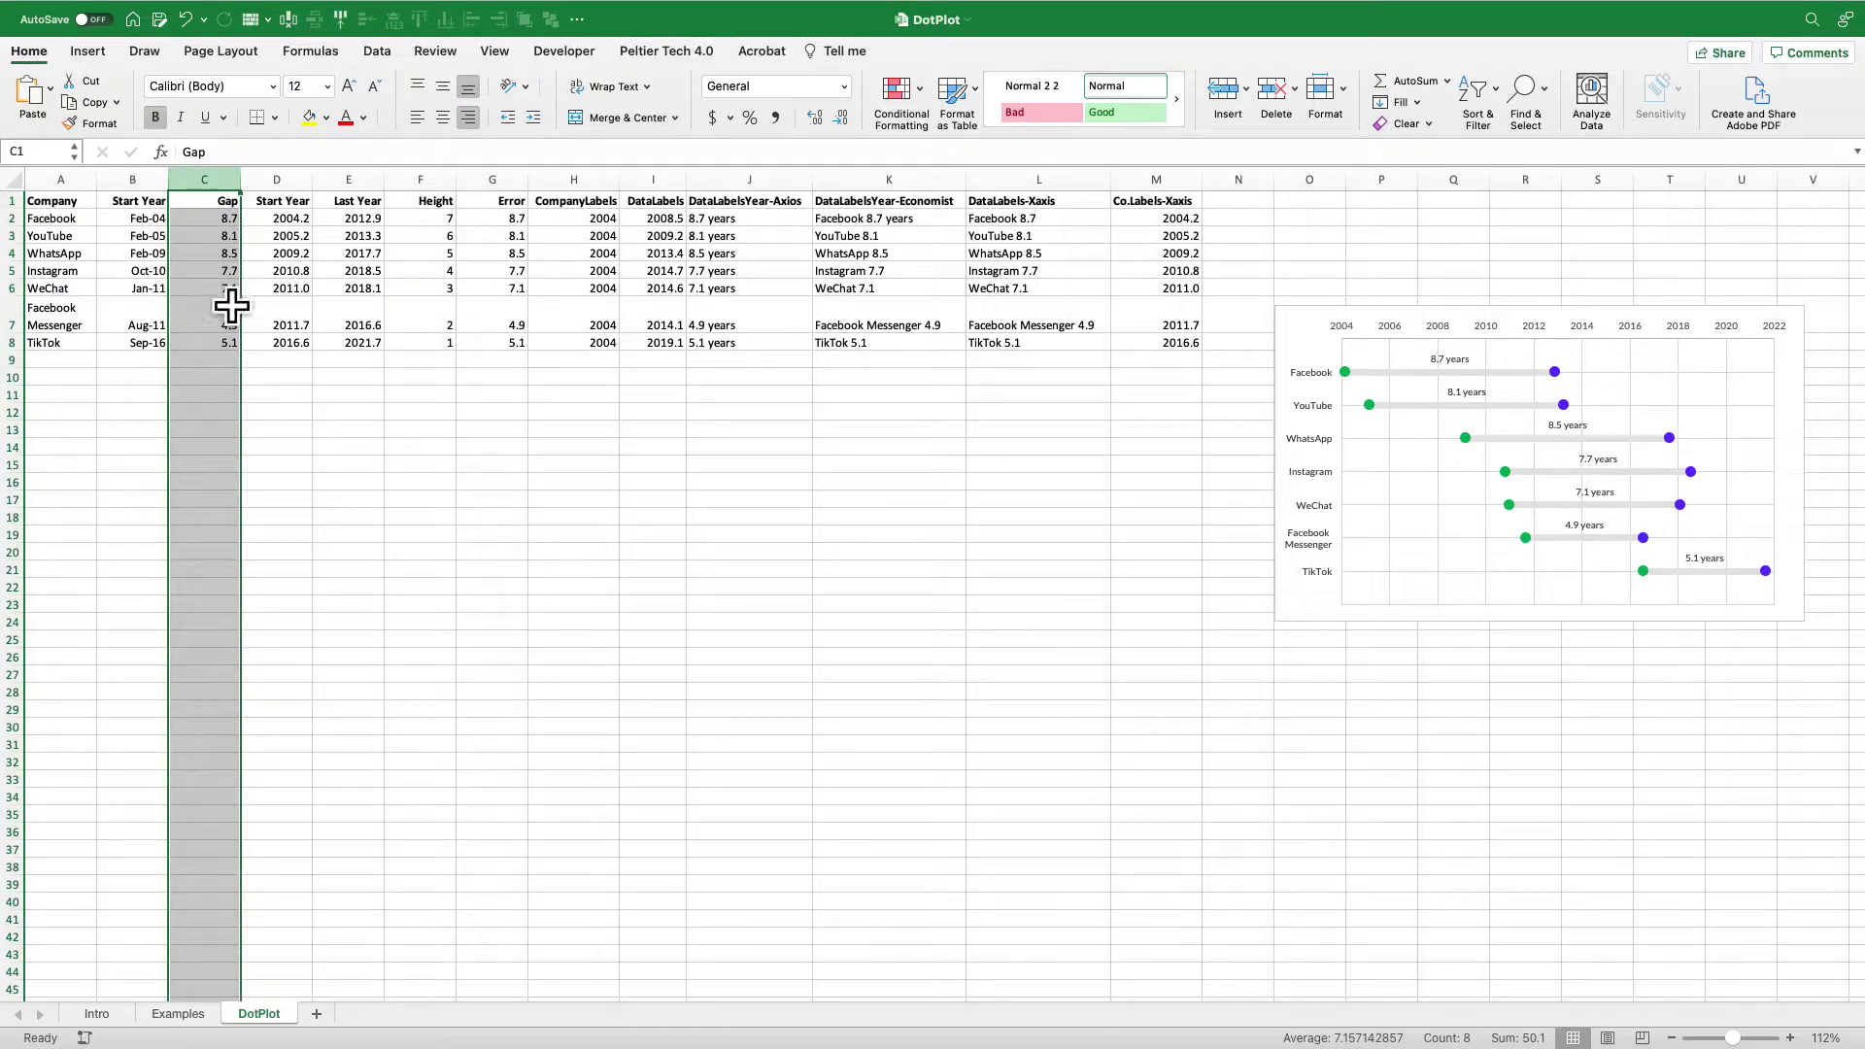
left_click(294, 220)
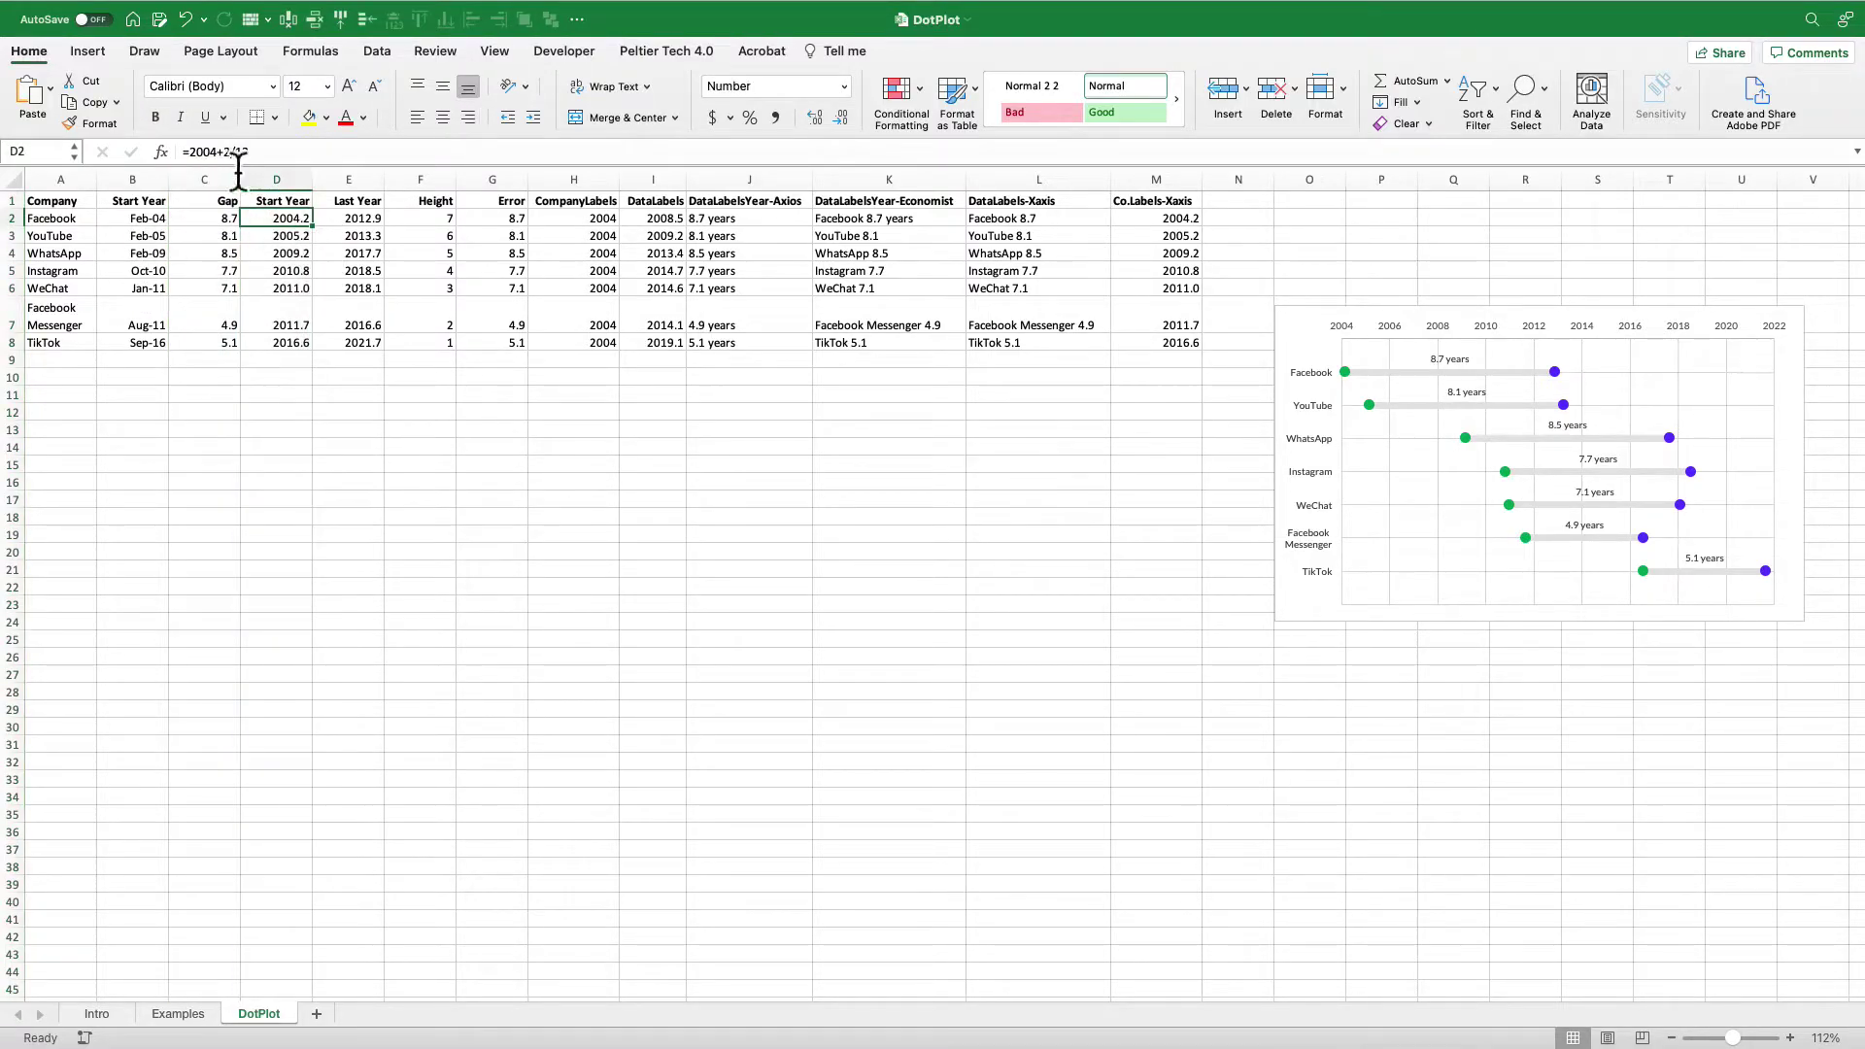
key("Right")
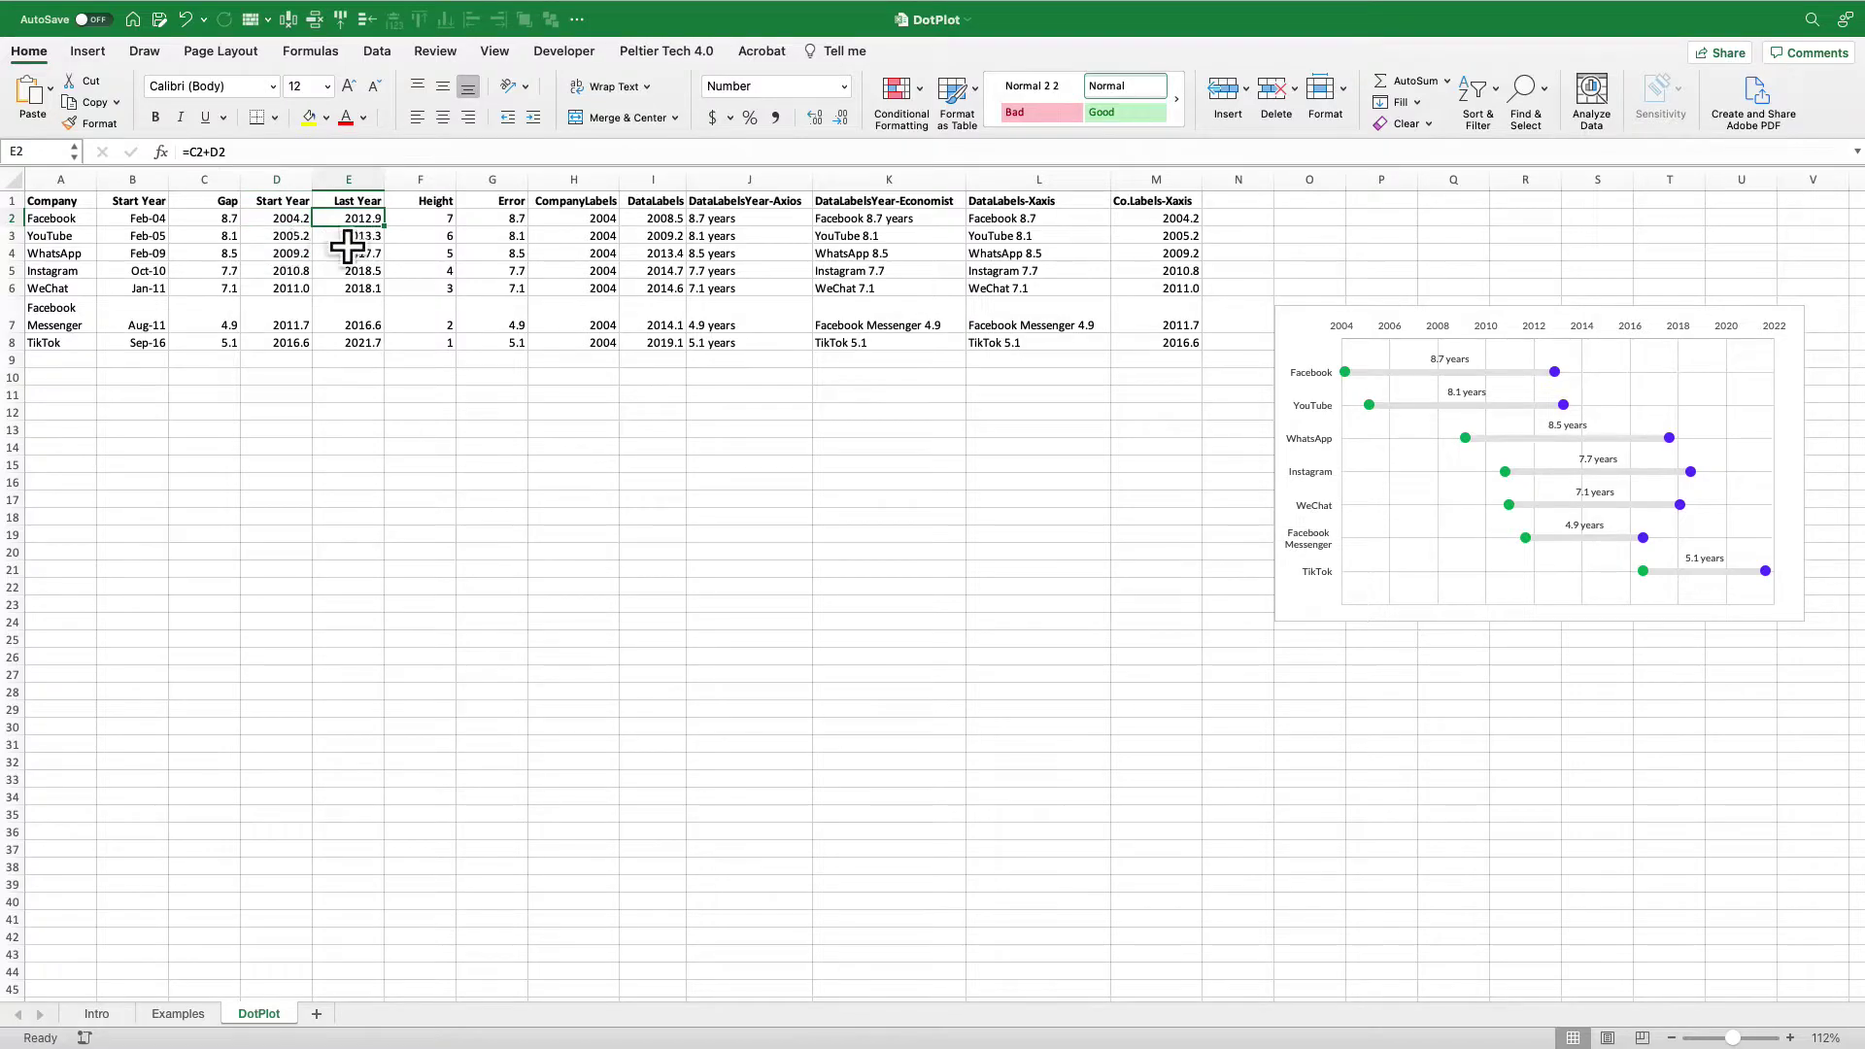
left_click_drag(428, 220, 428, 355)
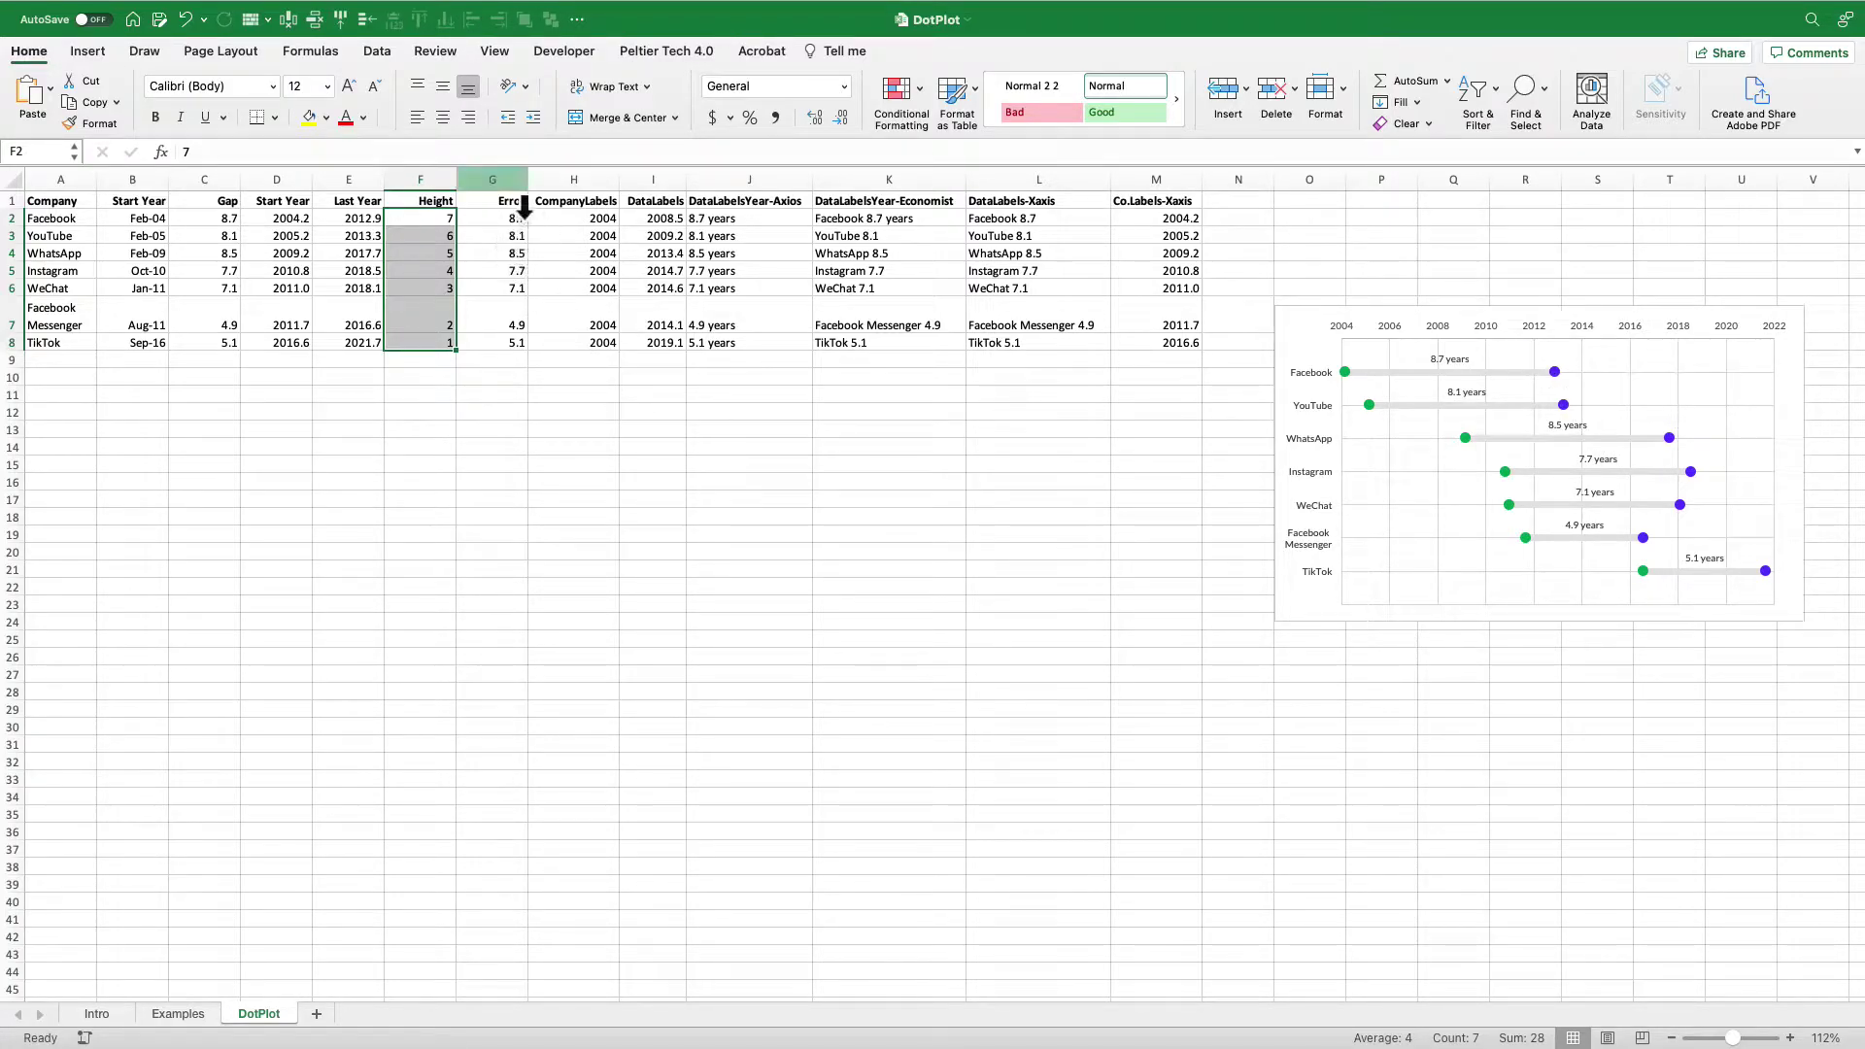
left_click(515, 179)
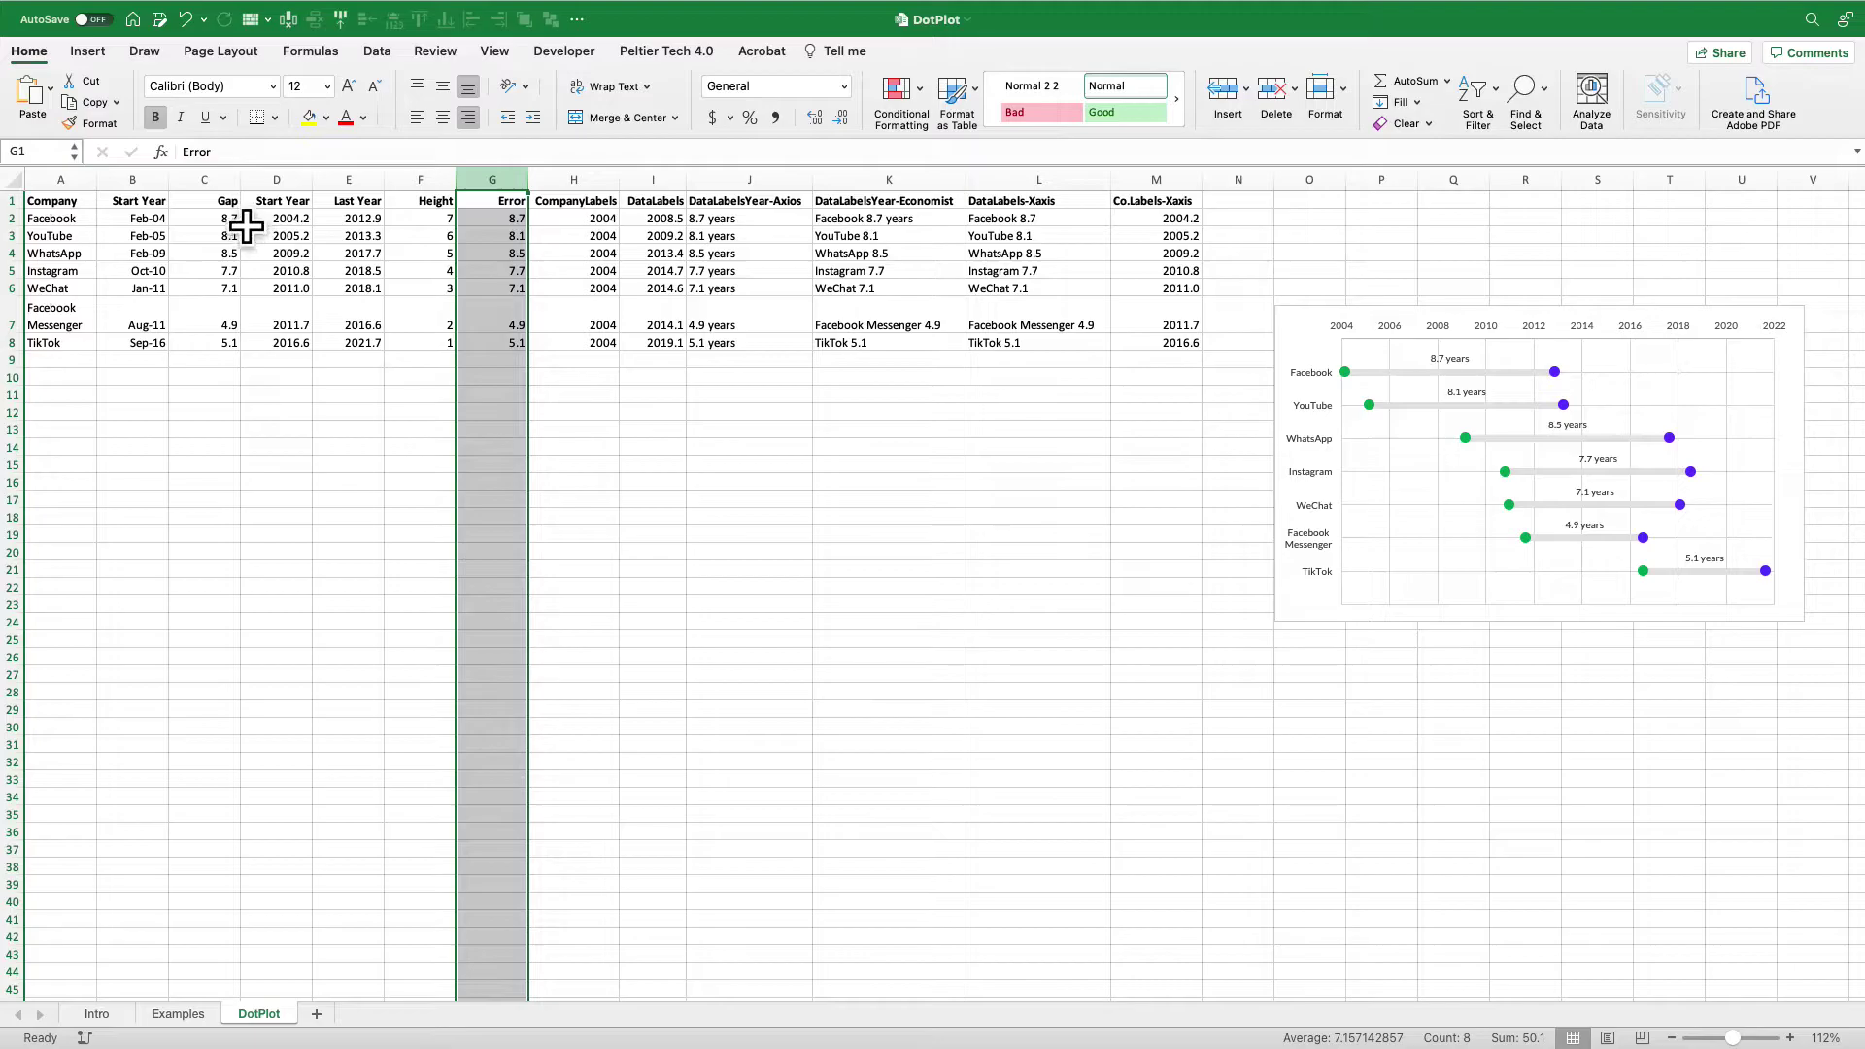
left_click(239, 194, "super")
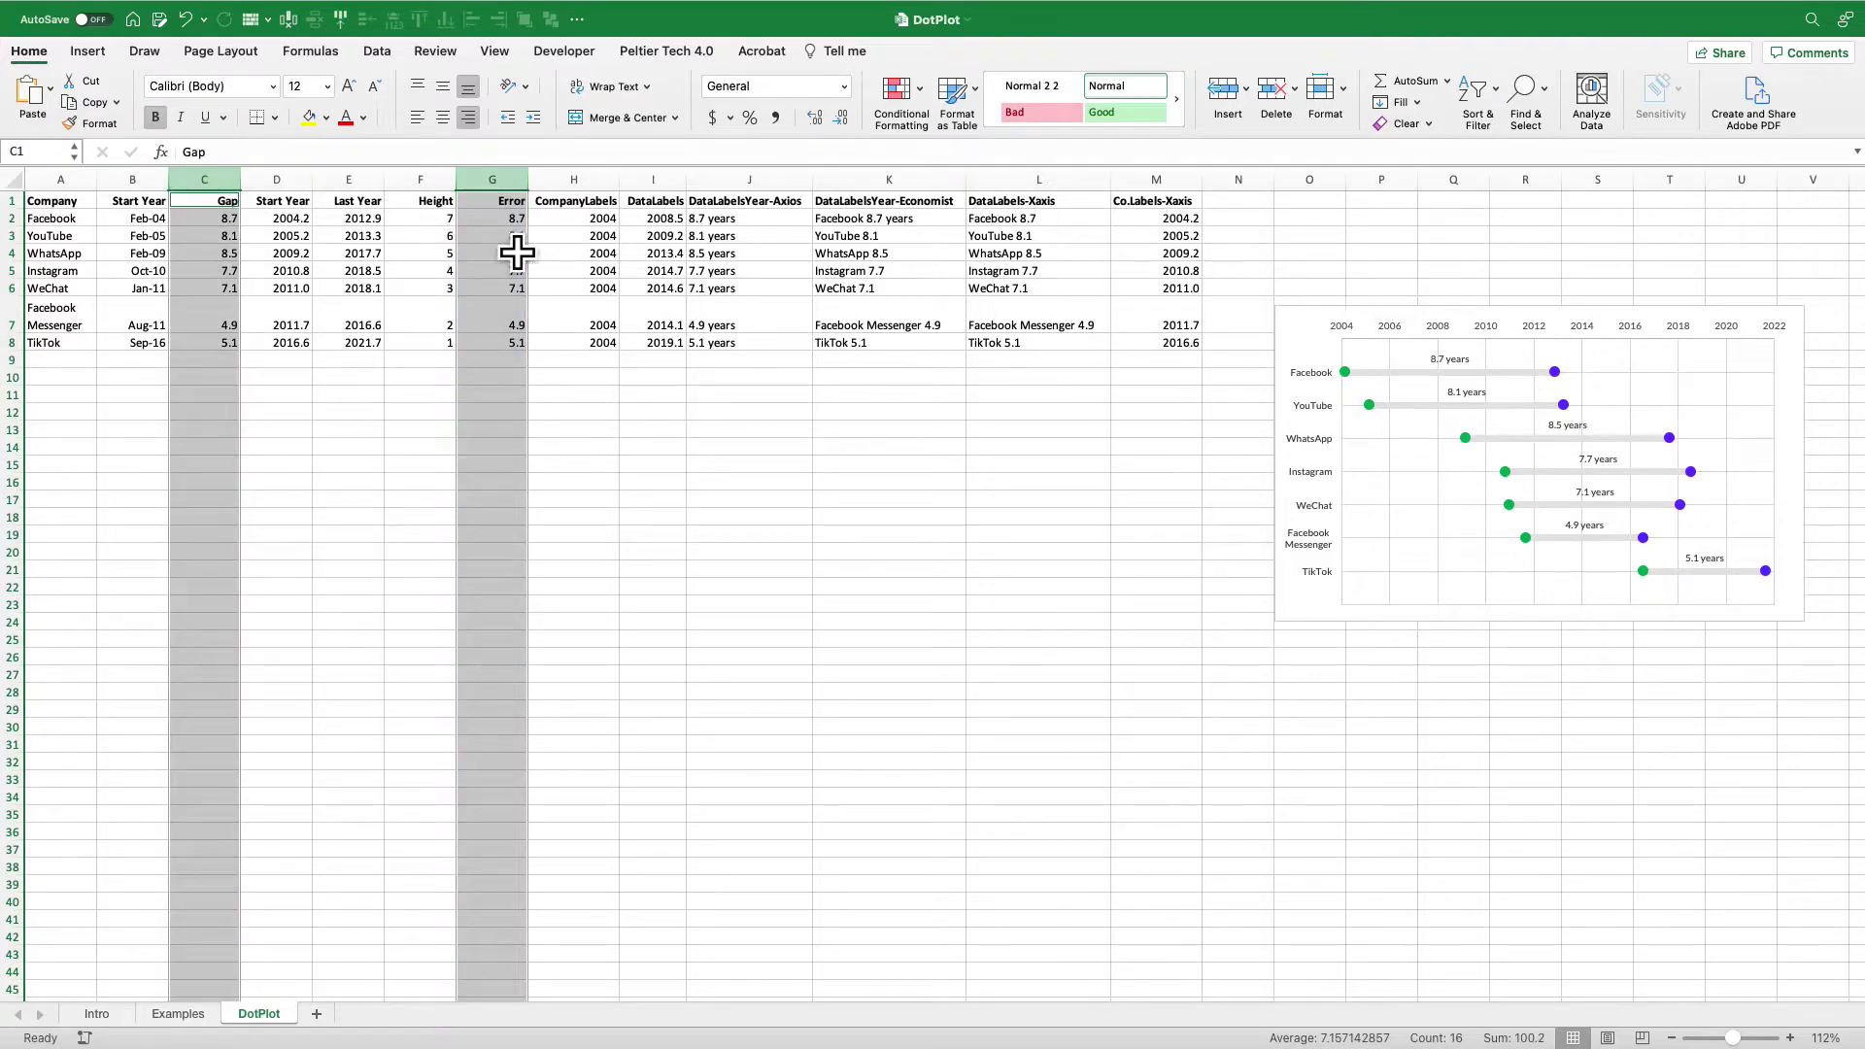
left_click(590, 218)
left_click(590, 213)
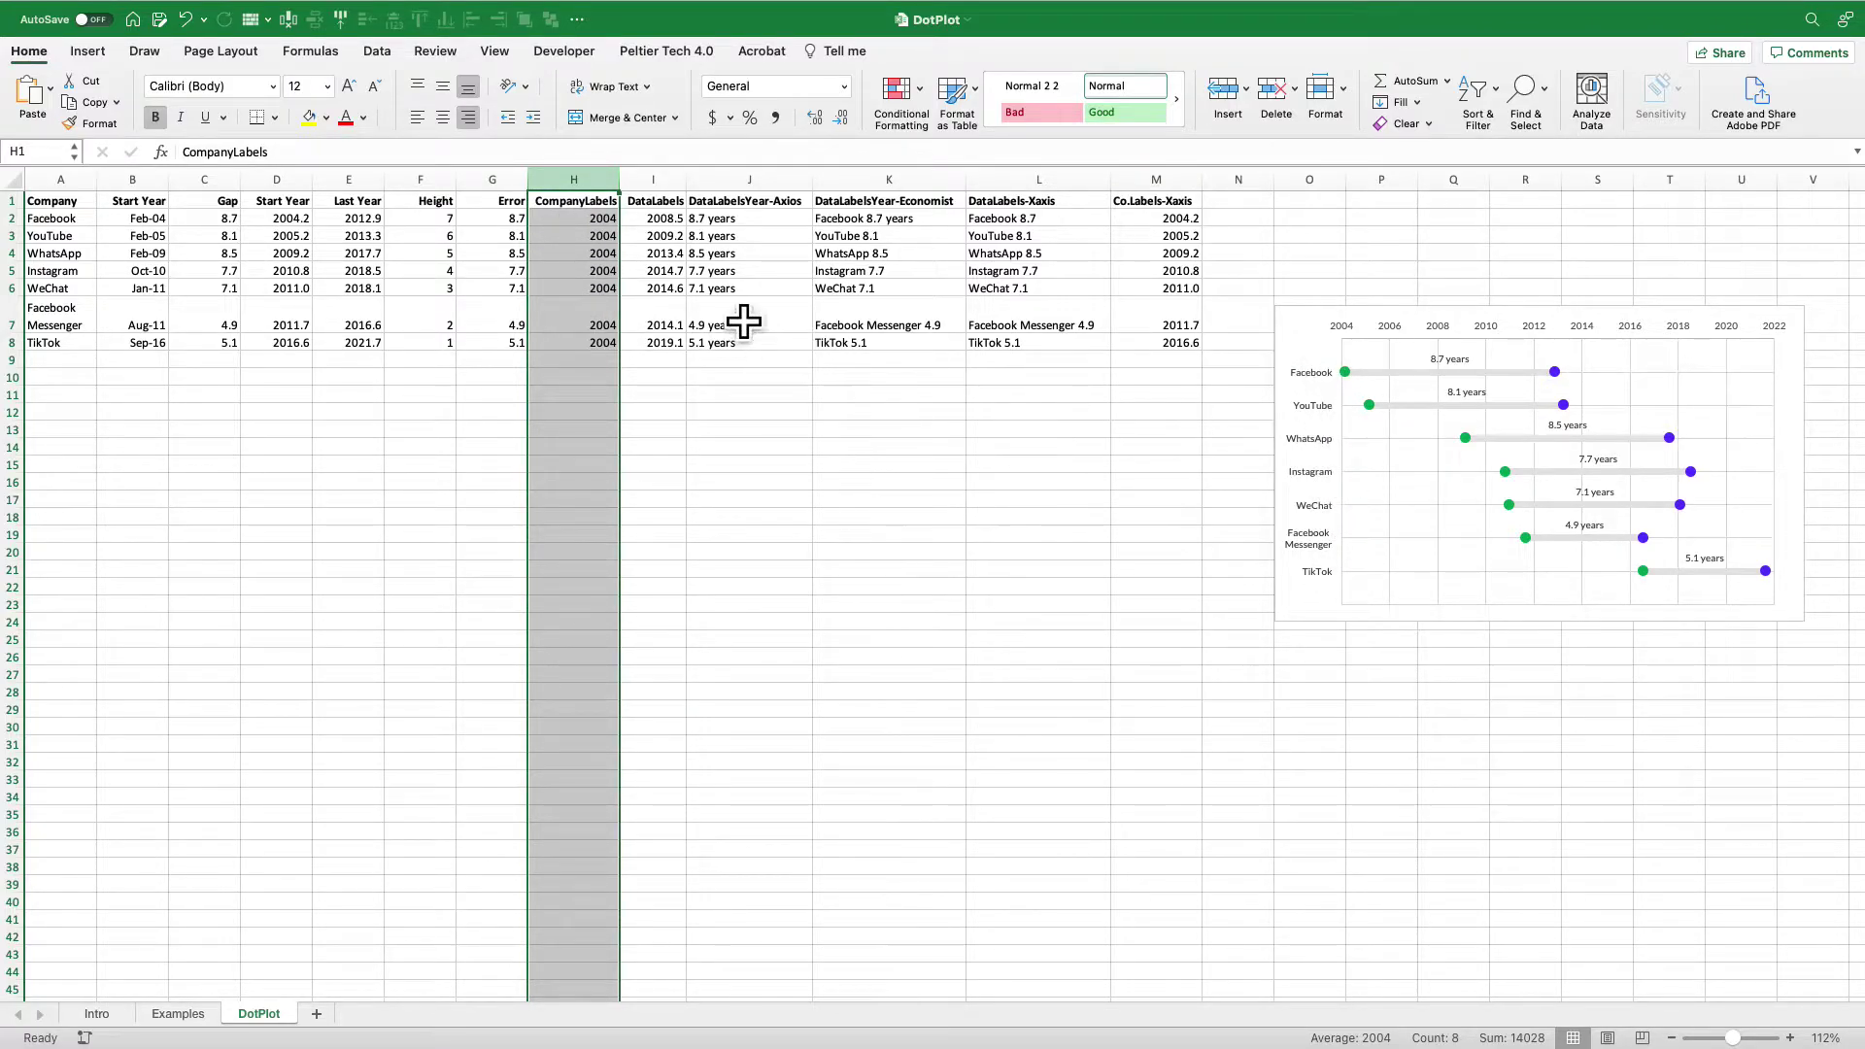
left_click(680, 220)
left_click(653, 181)
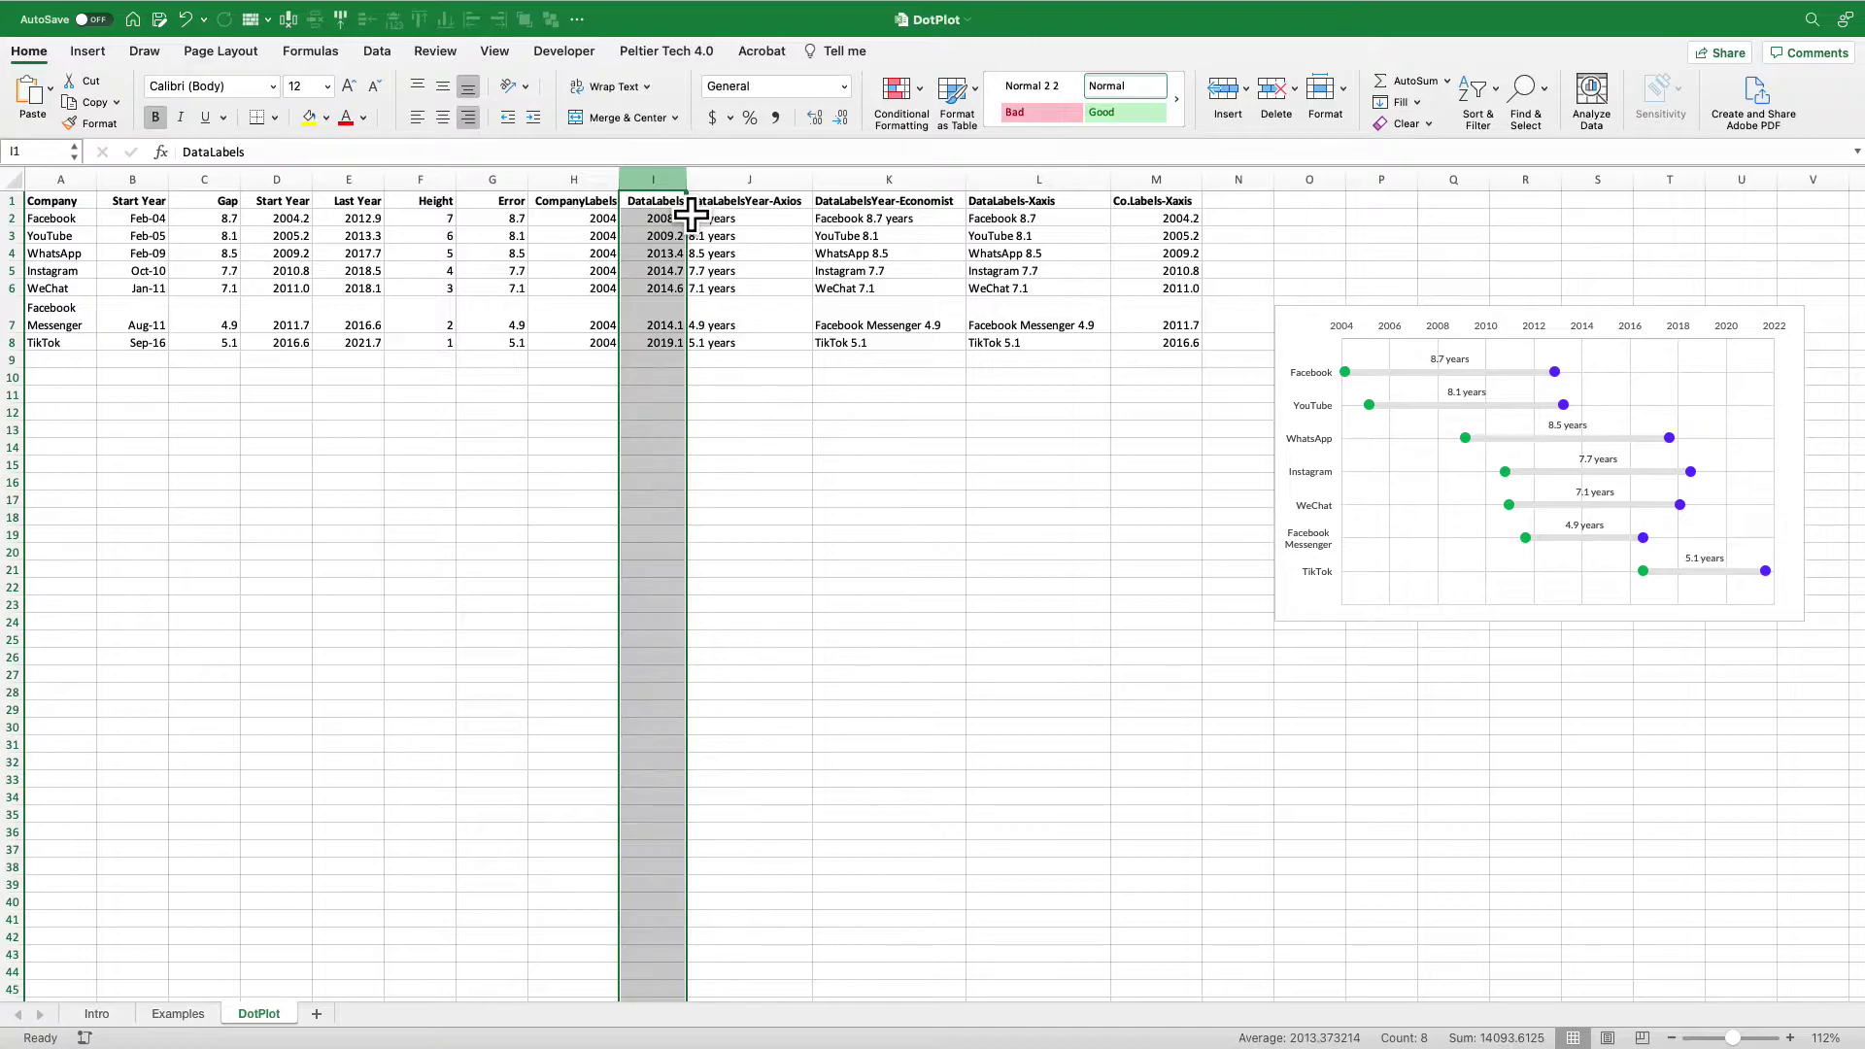
left_click(774, 218)
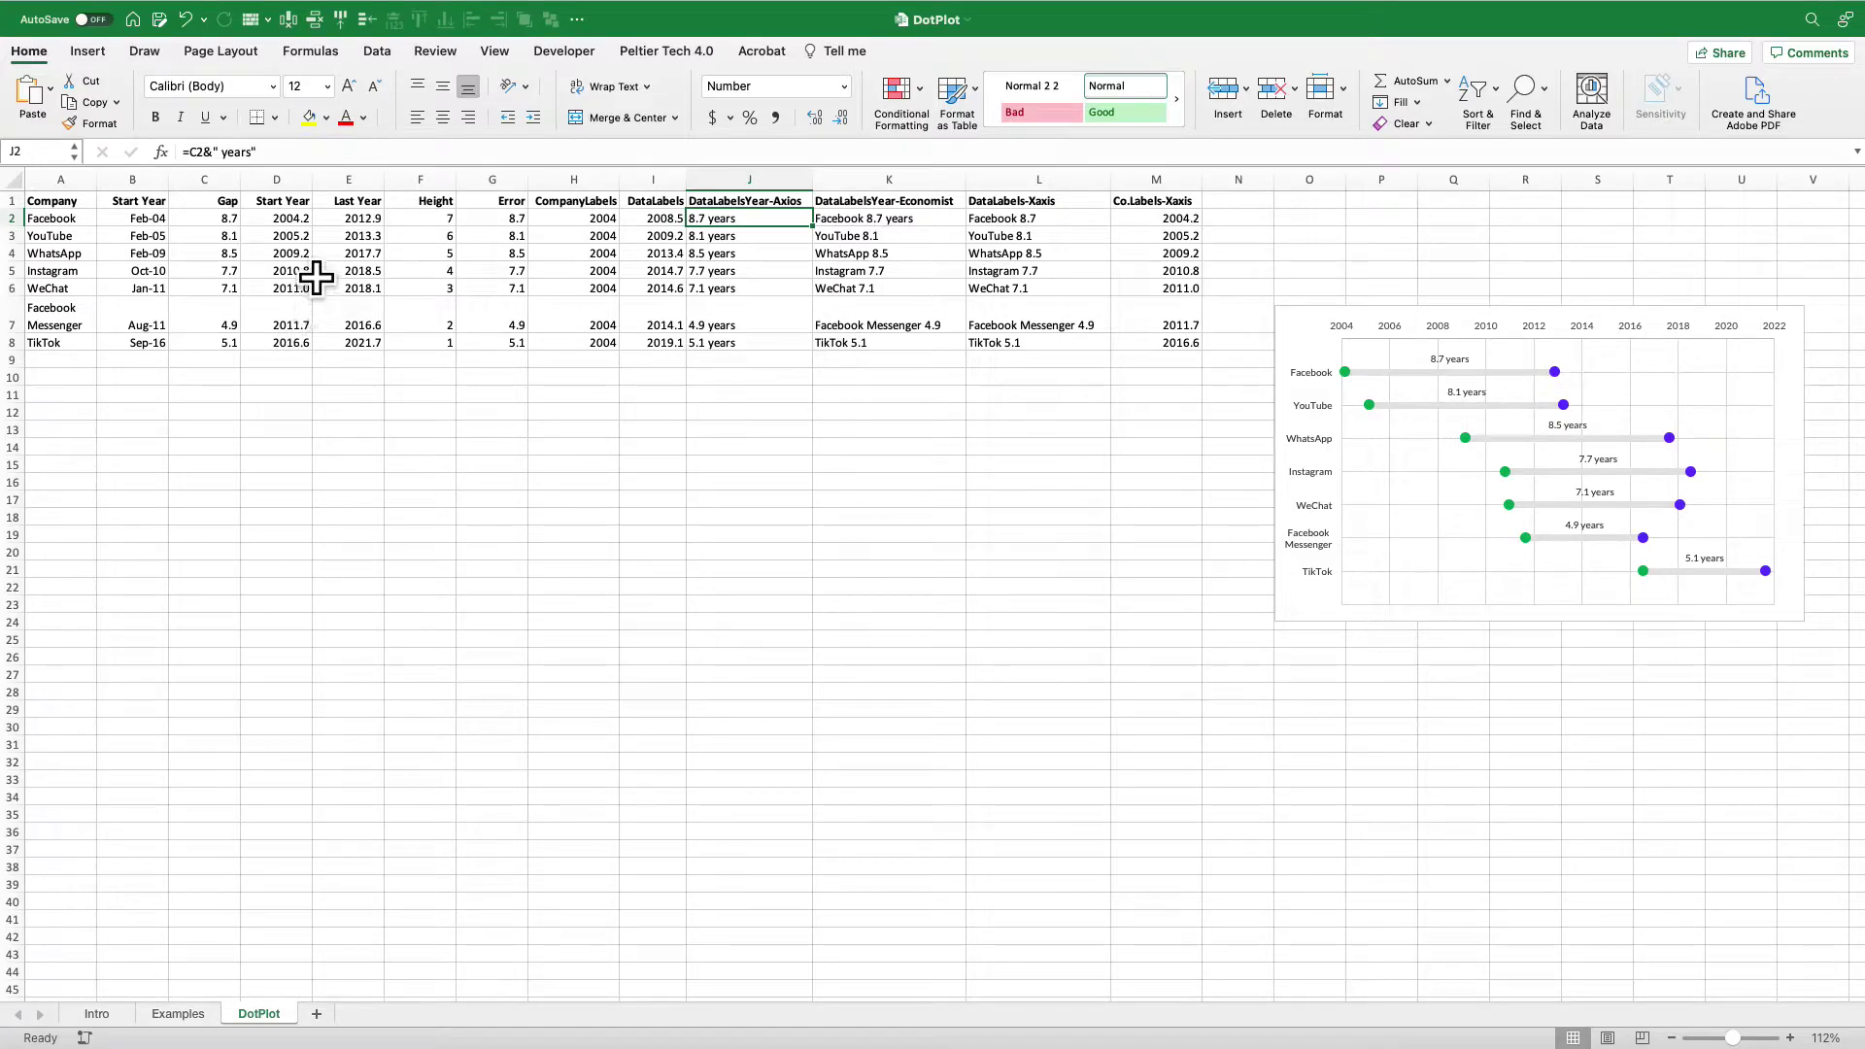
left_click_drag(297, 220, 365, 345)
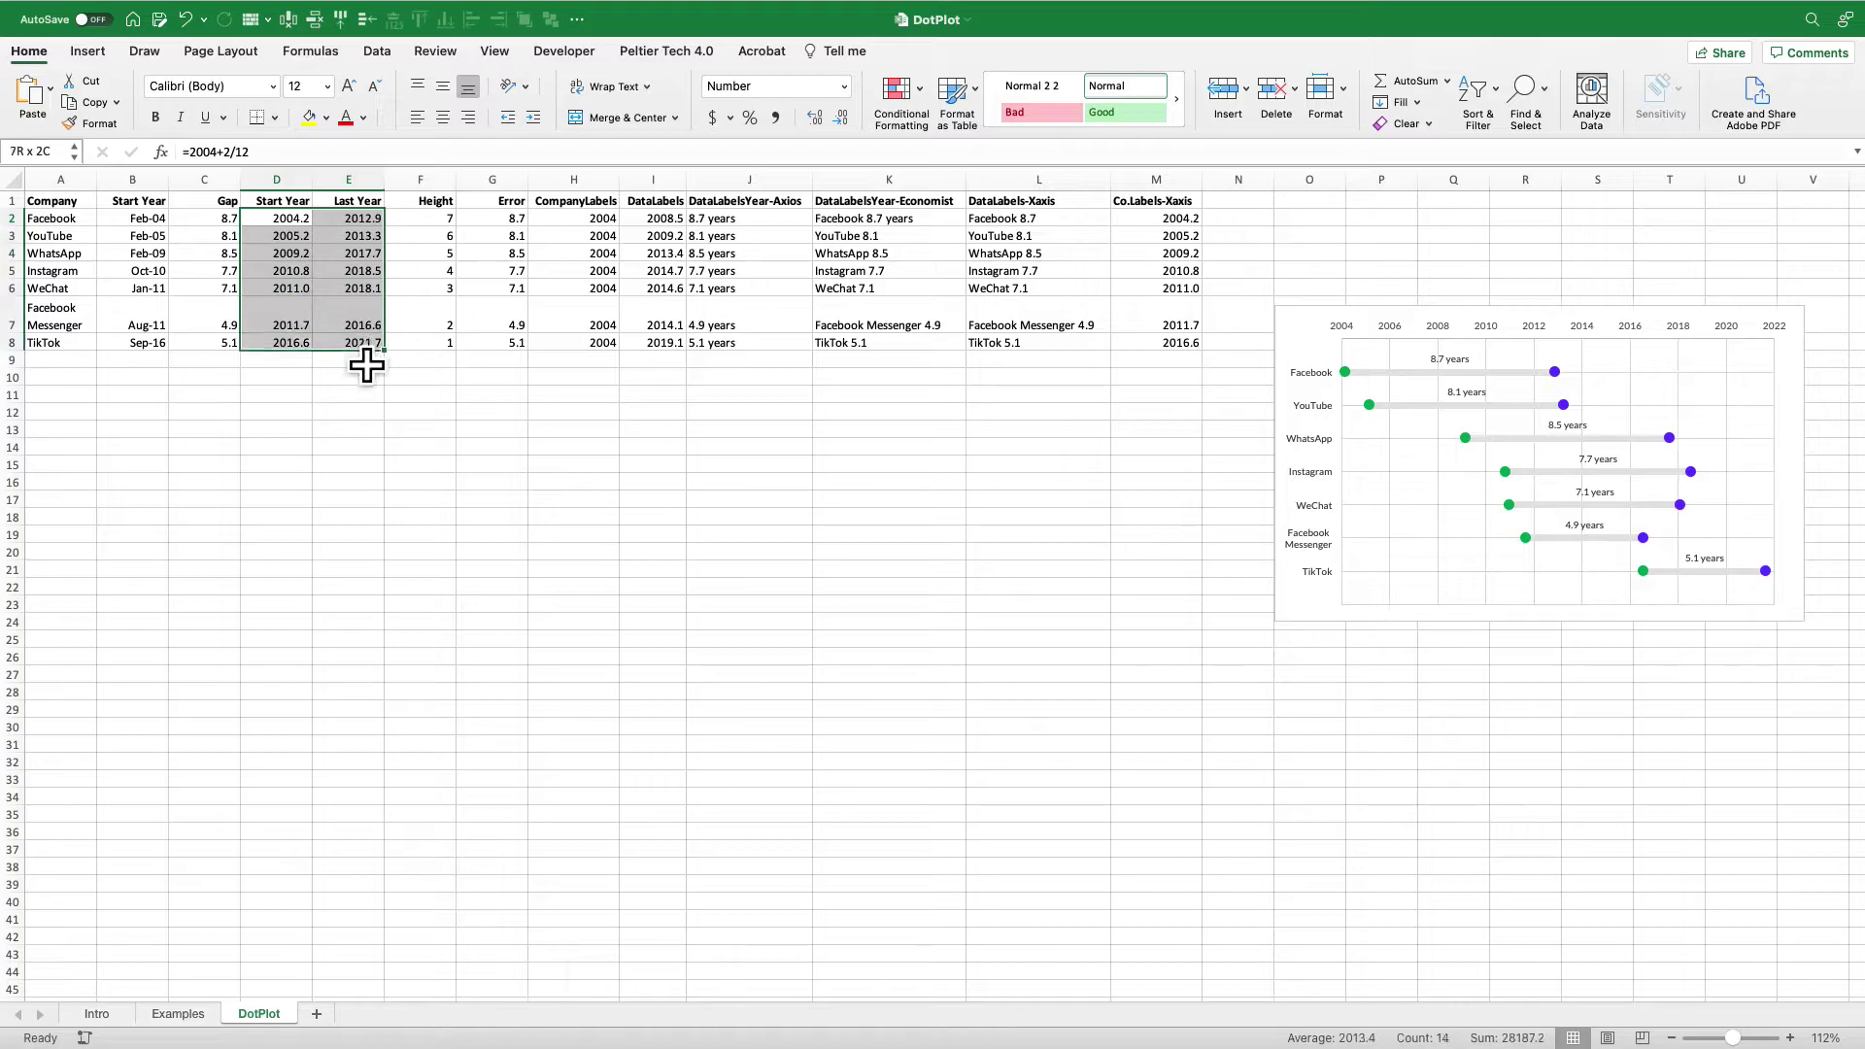
- Insert a plain scatter chart of D2:E8 and move it below the table at B9
left_click(95, 53)
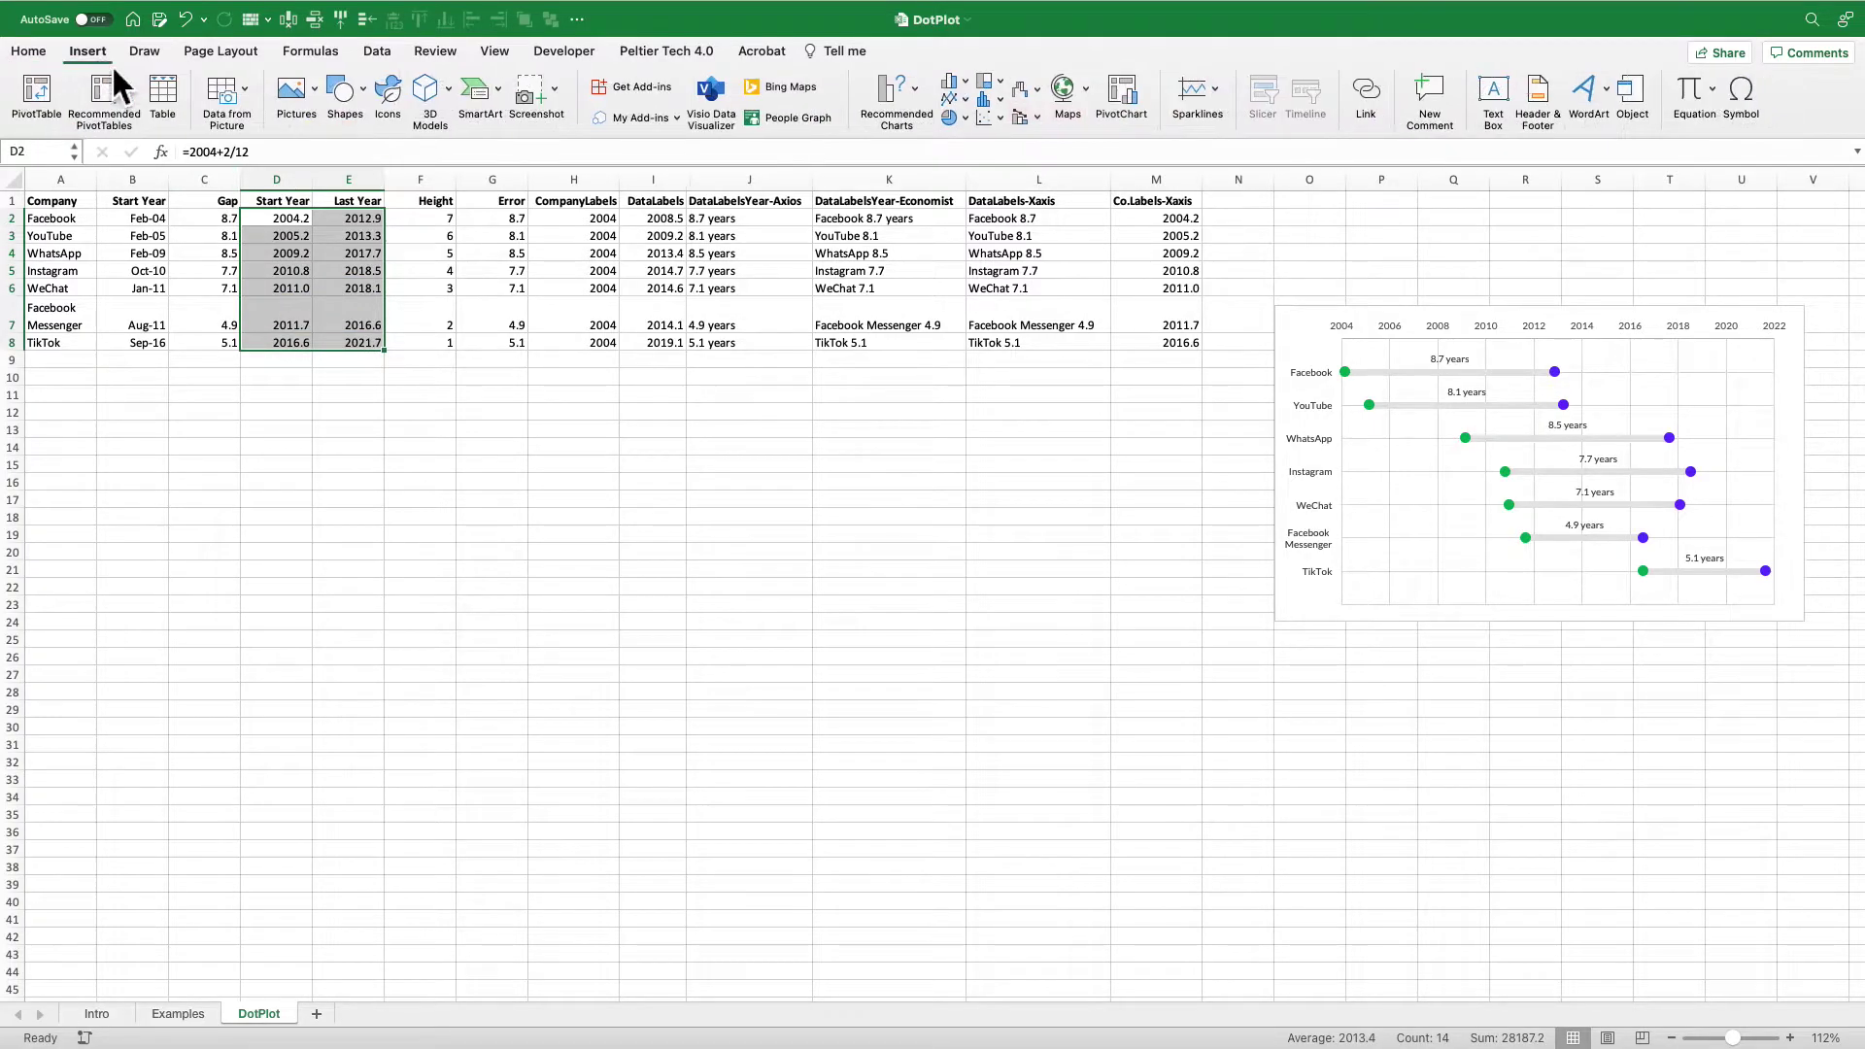
left_click(990, 119)
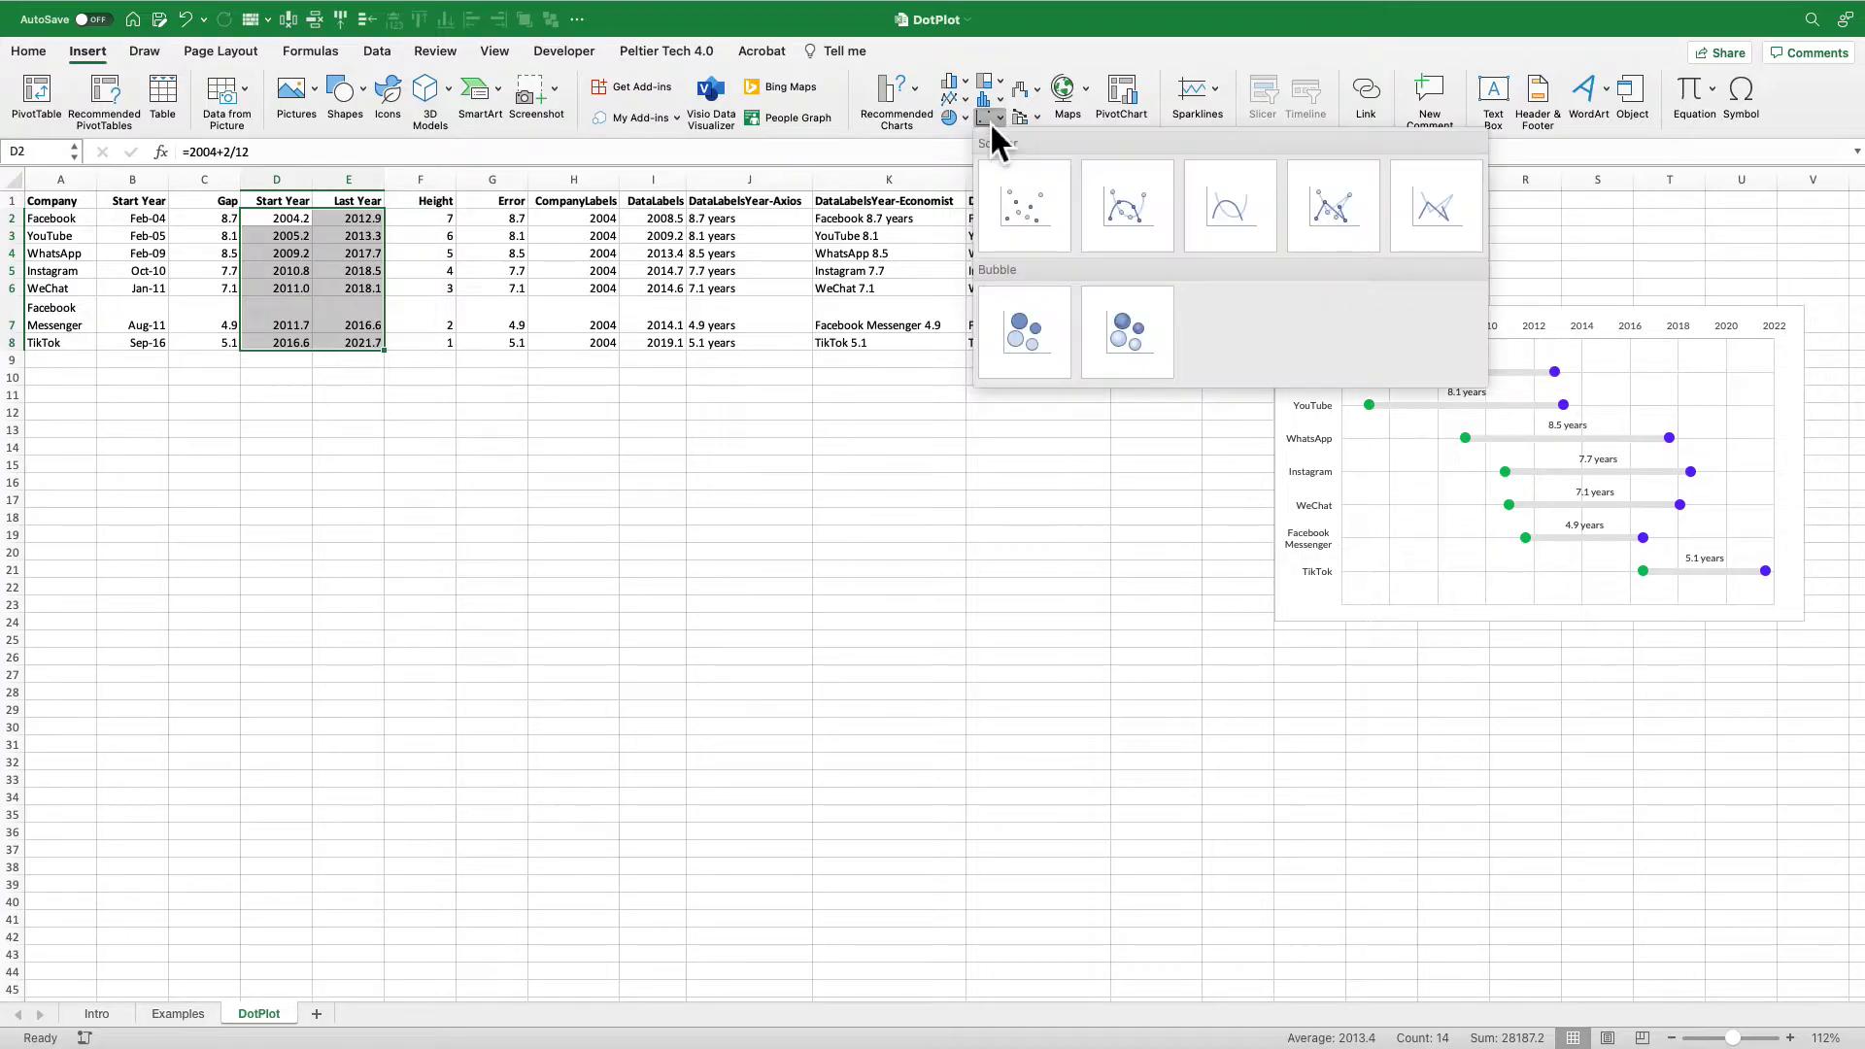
left_click(1043, 200)
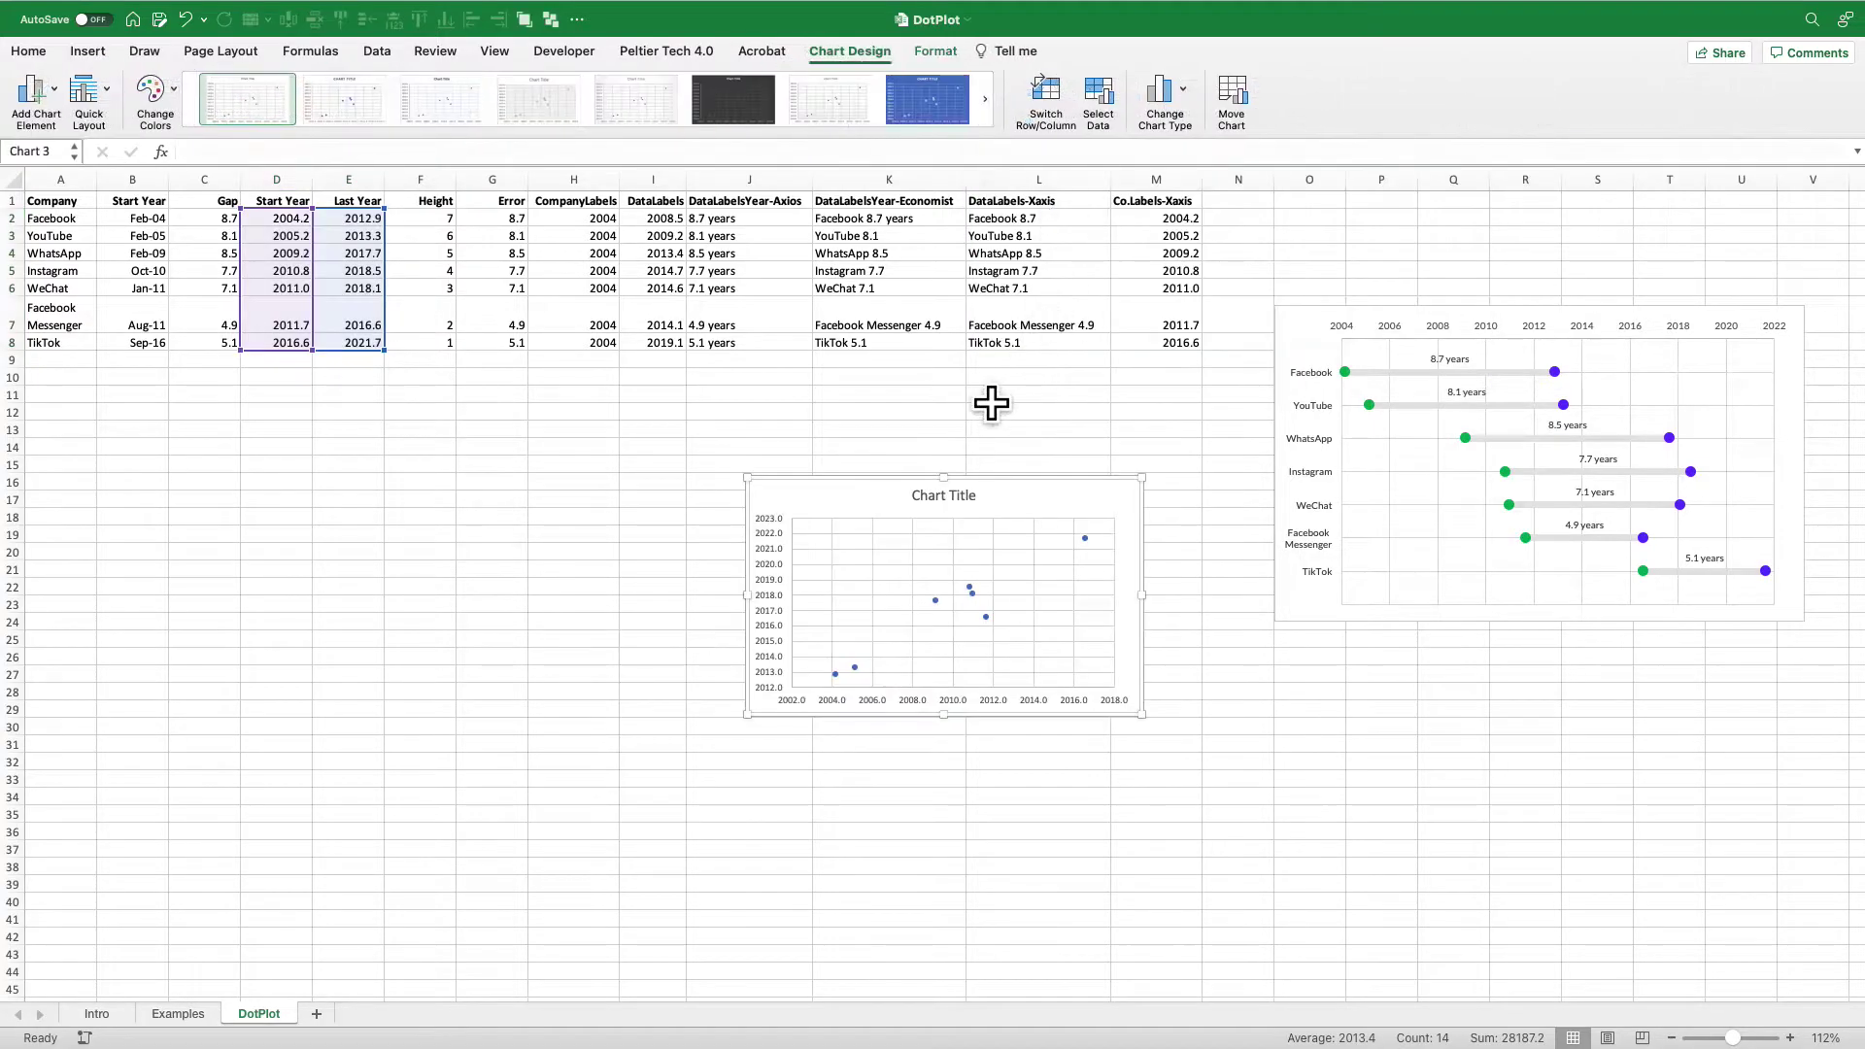
left_click_drag(907, 506, 232, 370)
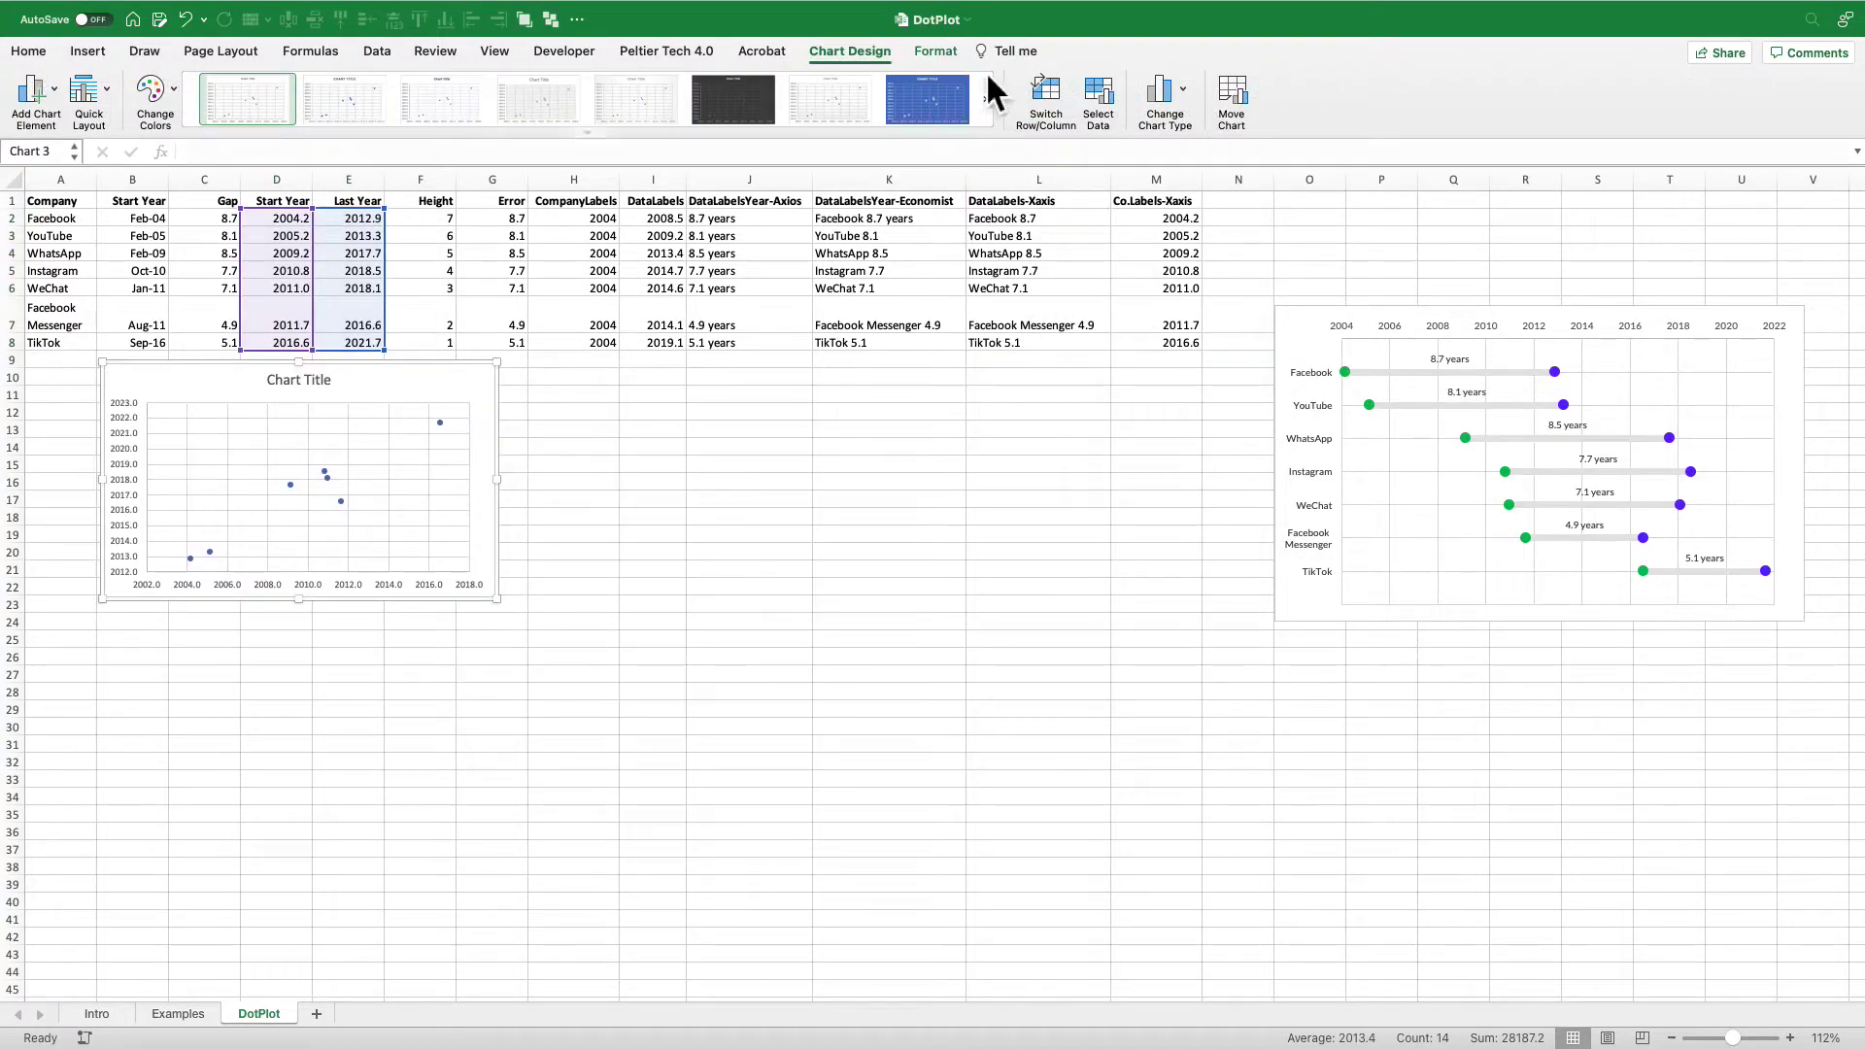
- Set the scatter chart's height to 4 inches
left_click(943, 50)
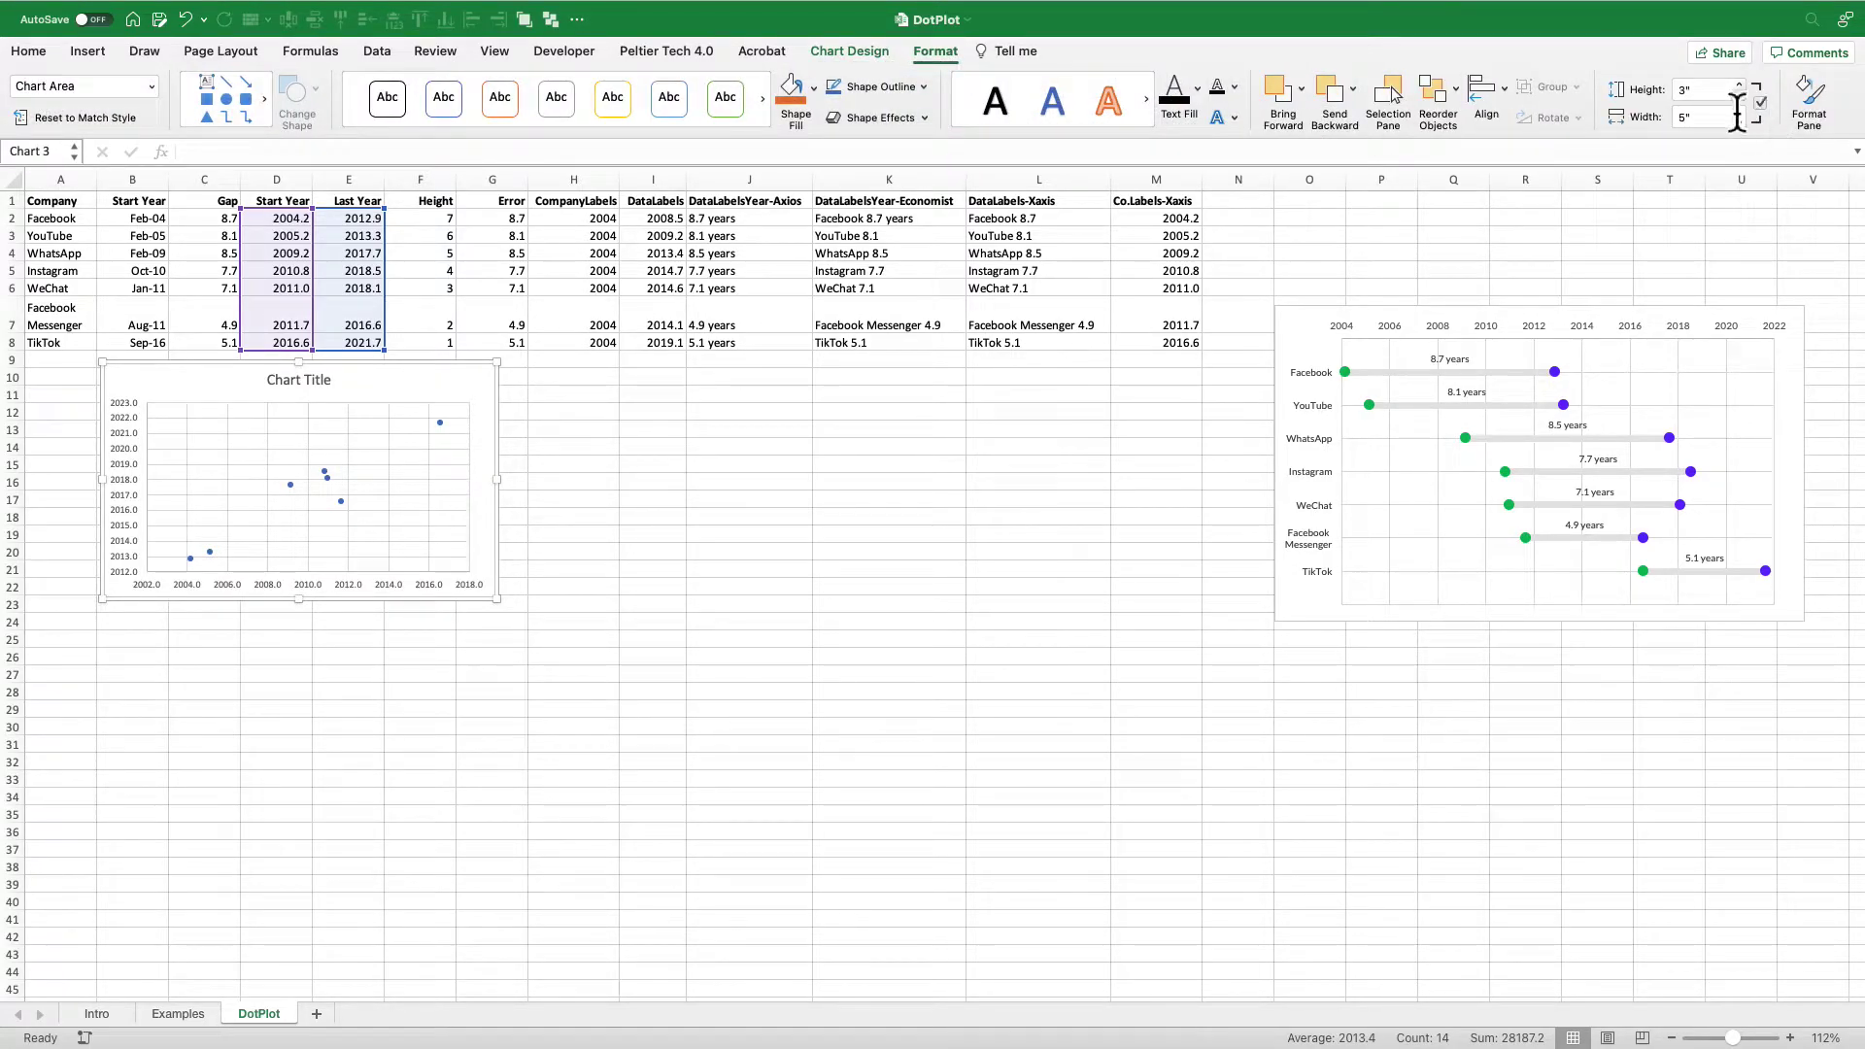
left_click(1705, 90)
type("4")
key("Return")
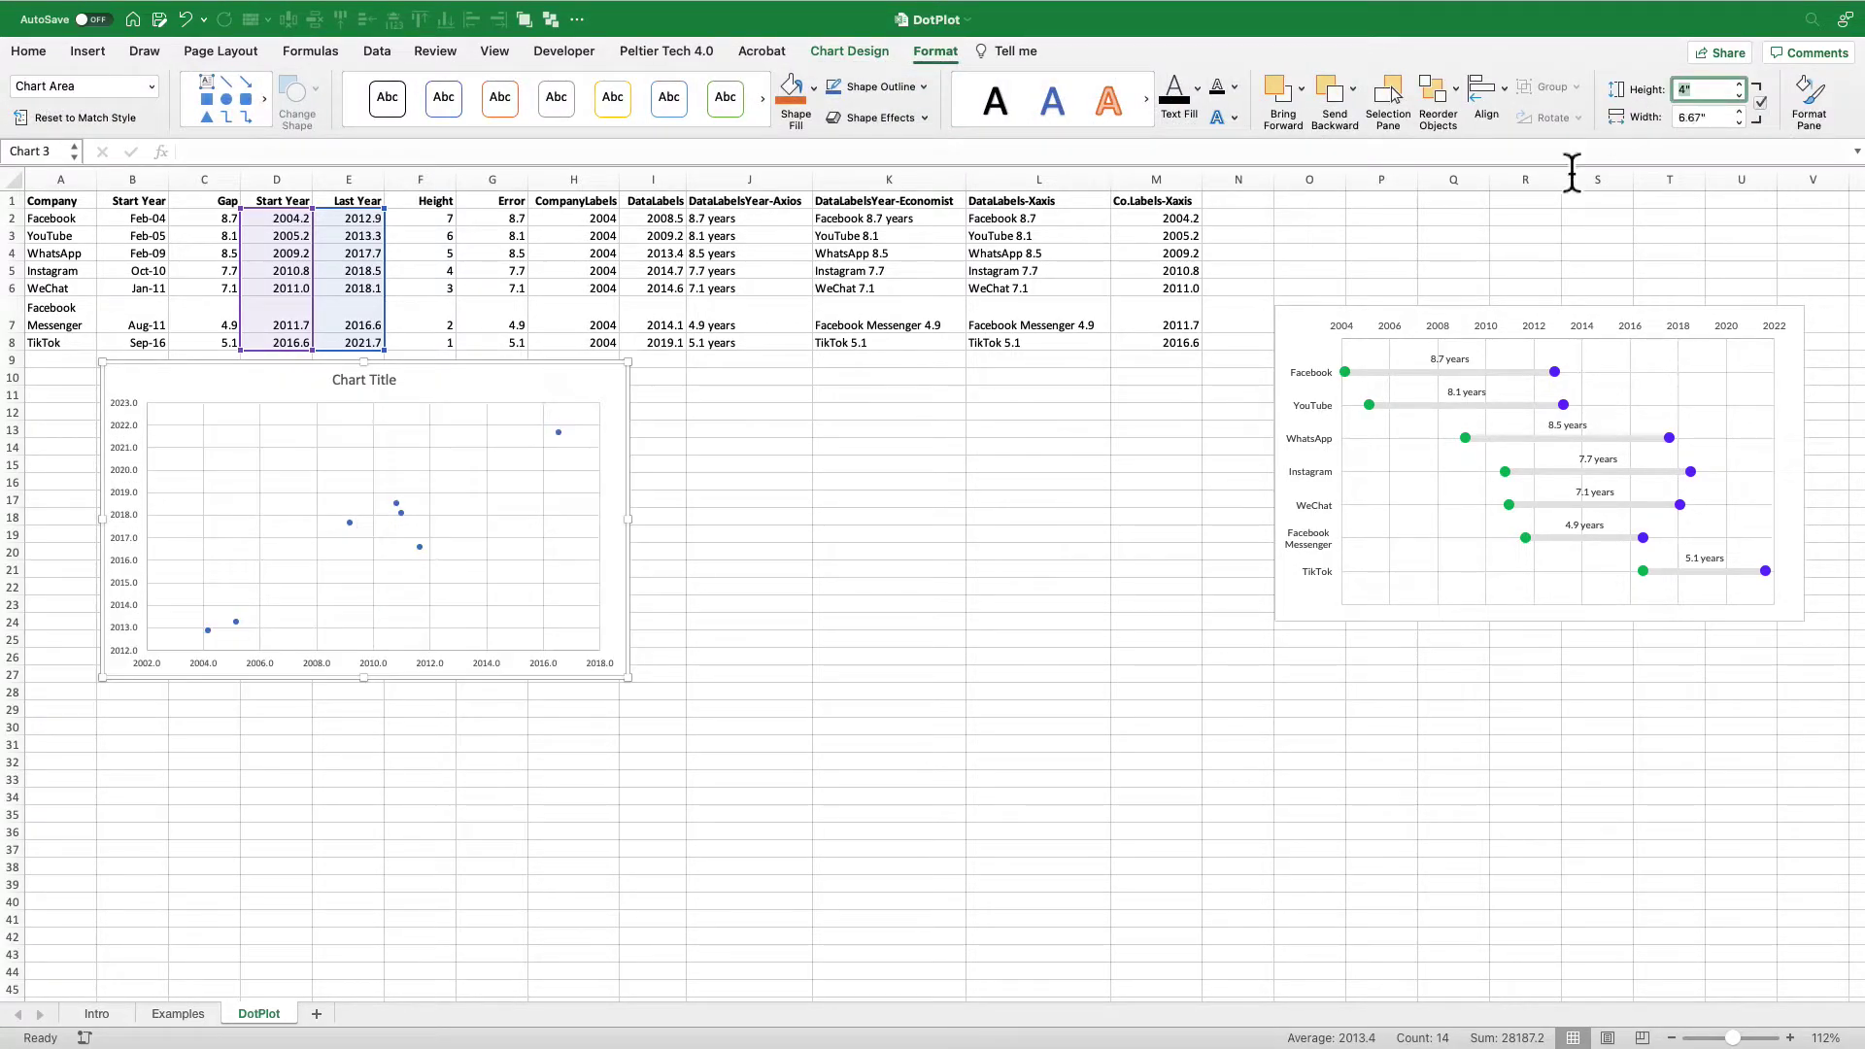
right_click(524, 507)
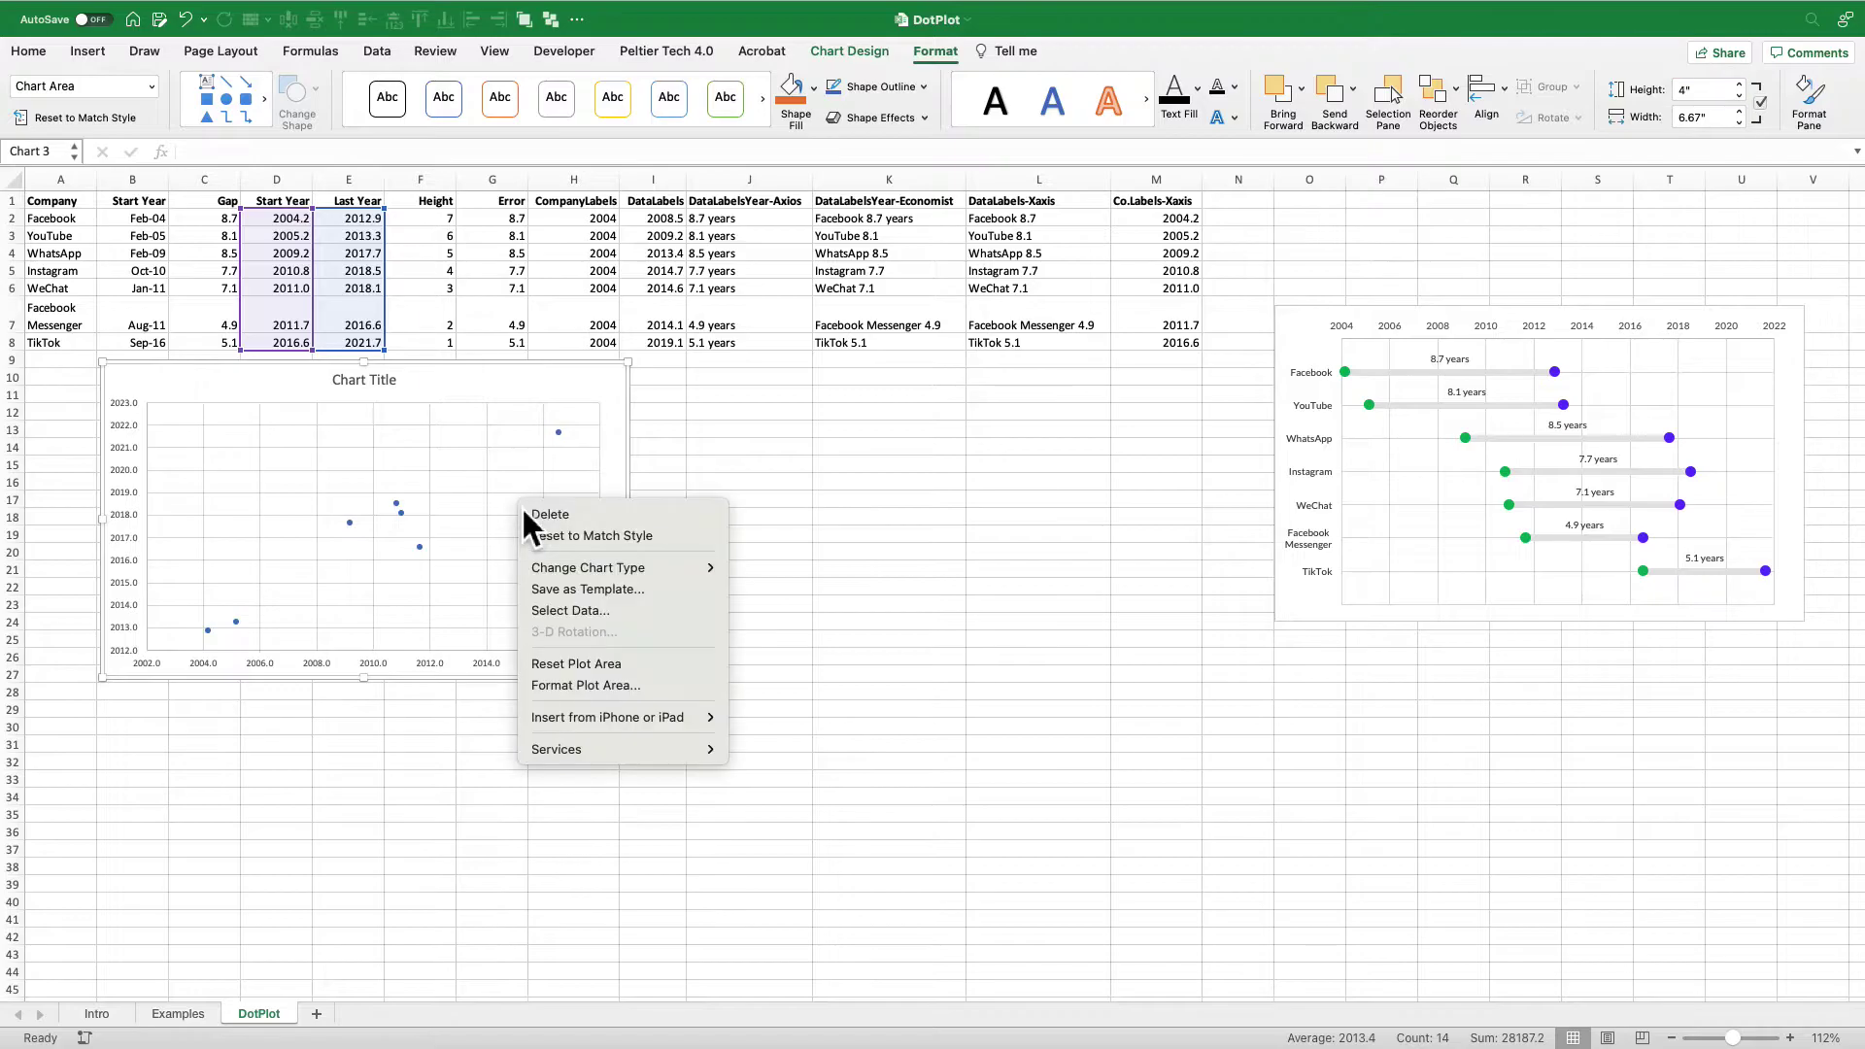
- Name the series Start Year and use the Height cells F2:F8 as its Y values
left_click(546, 604)
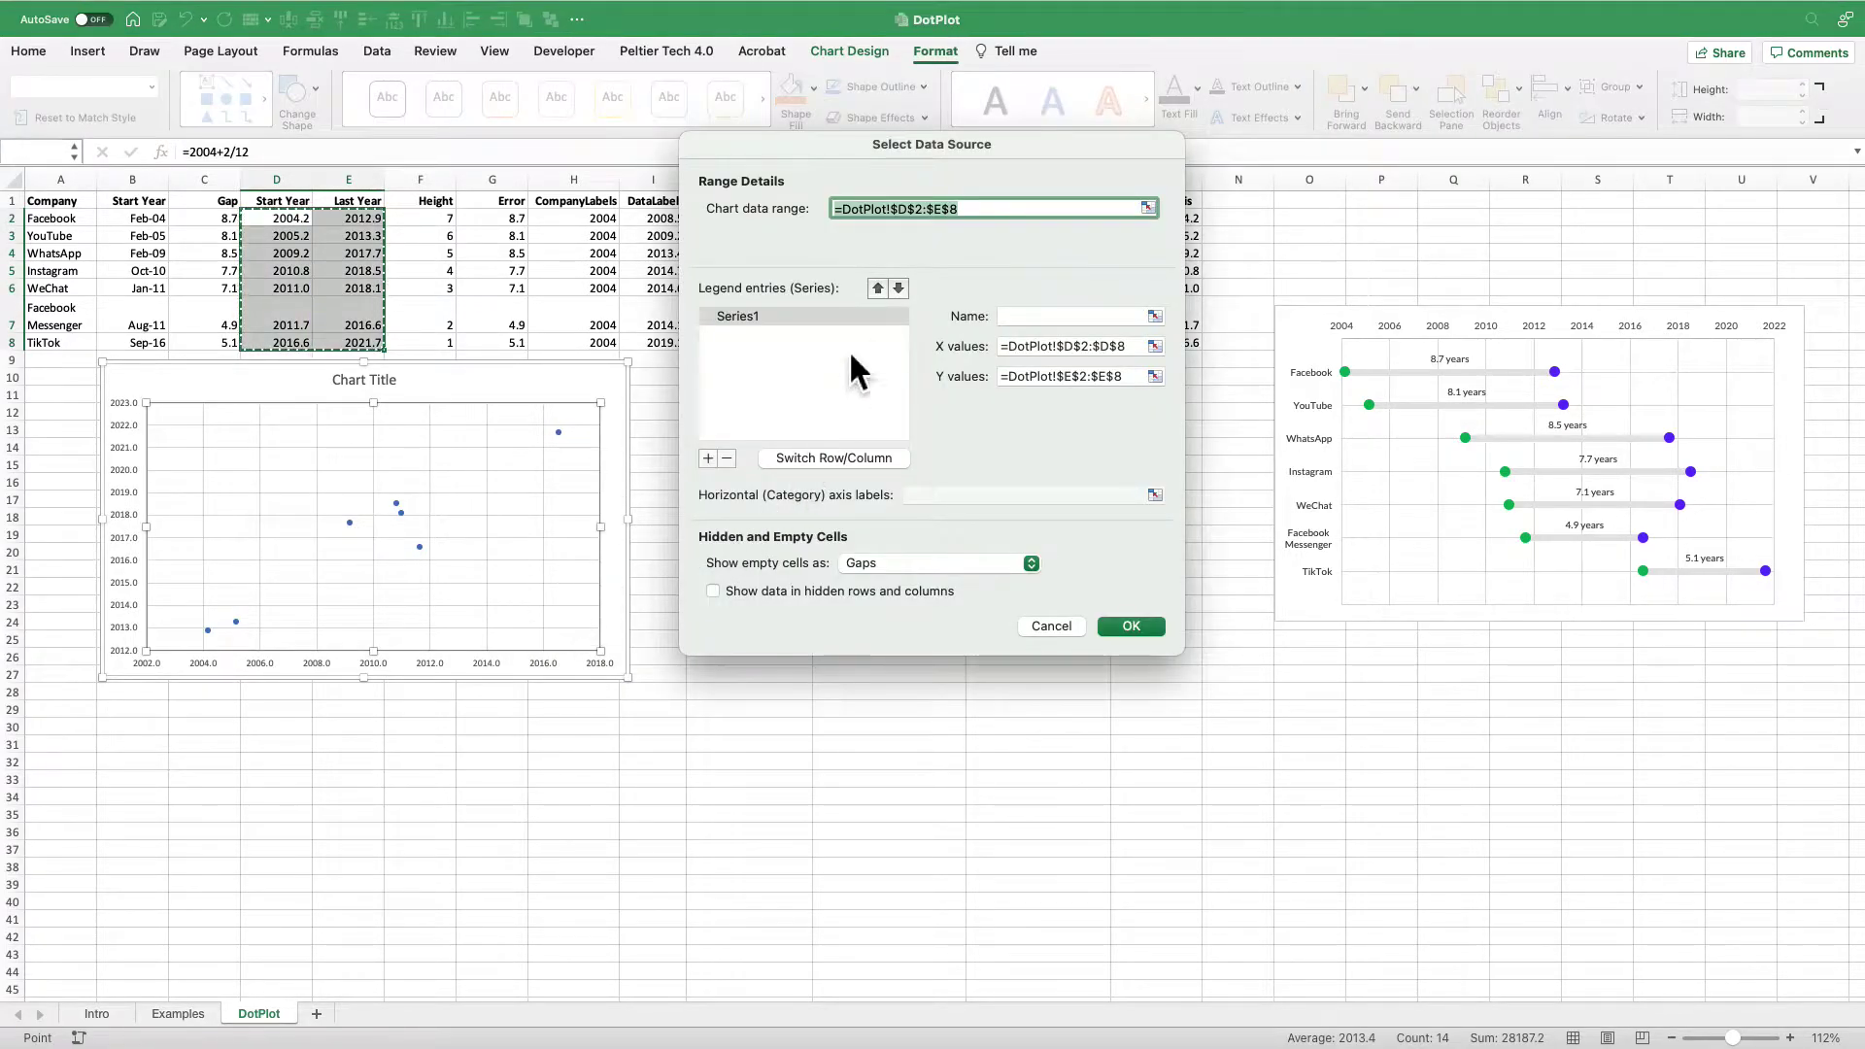
left_click(1006, 315)
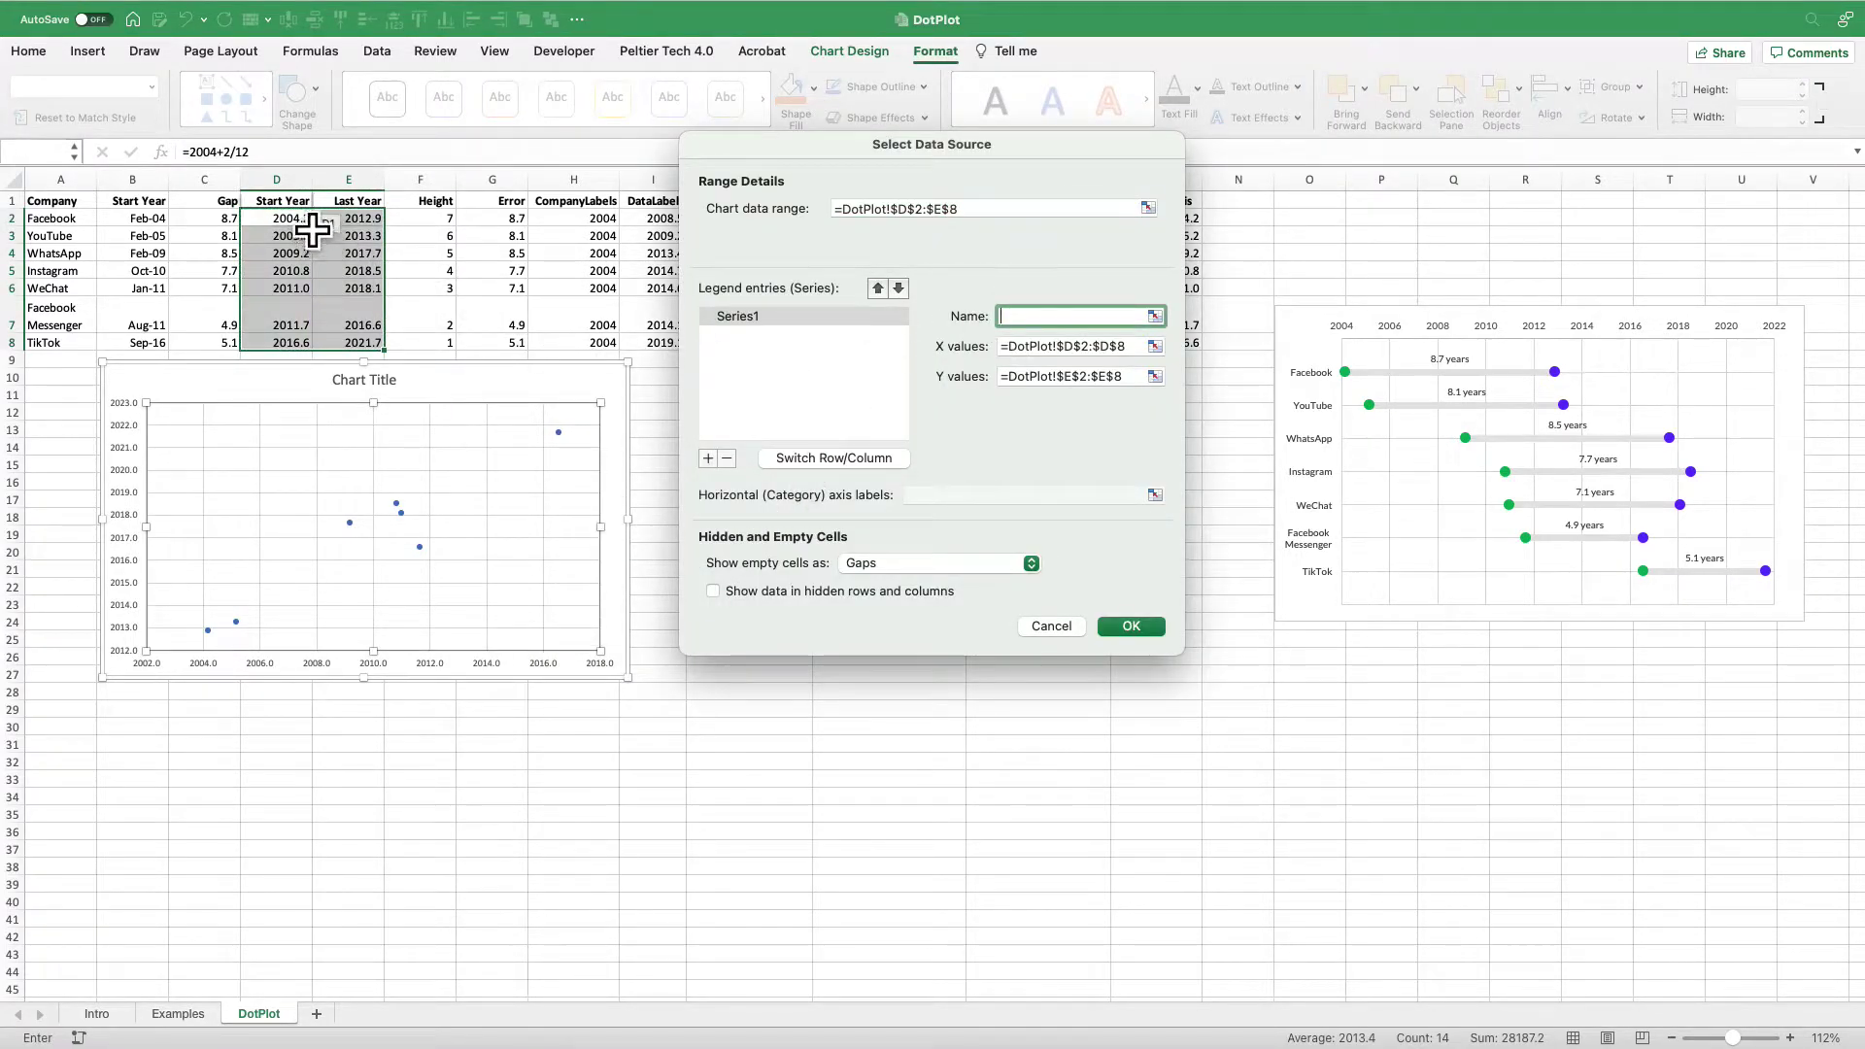
left_click(292, 202)
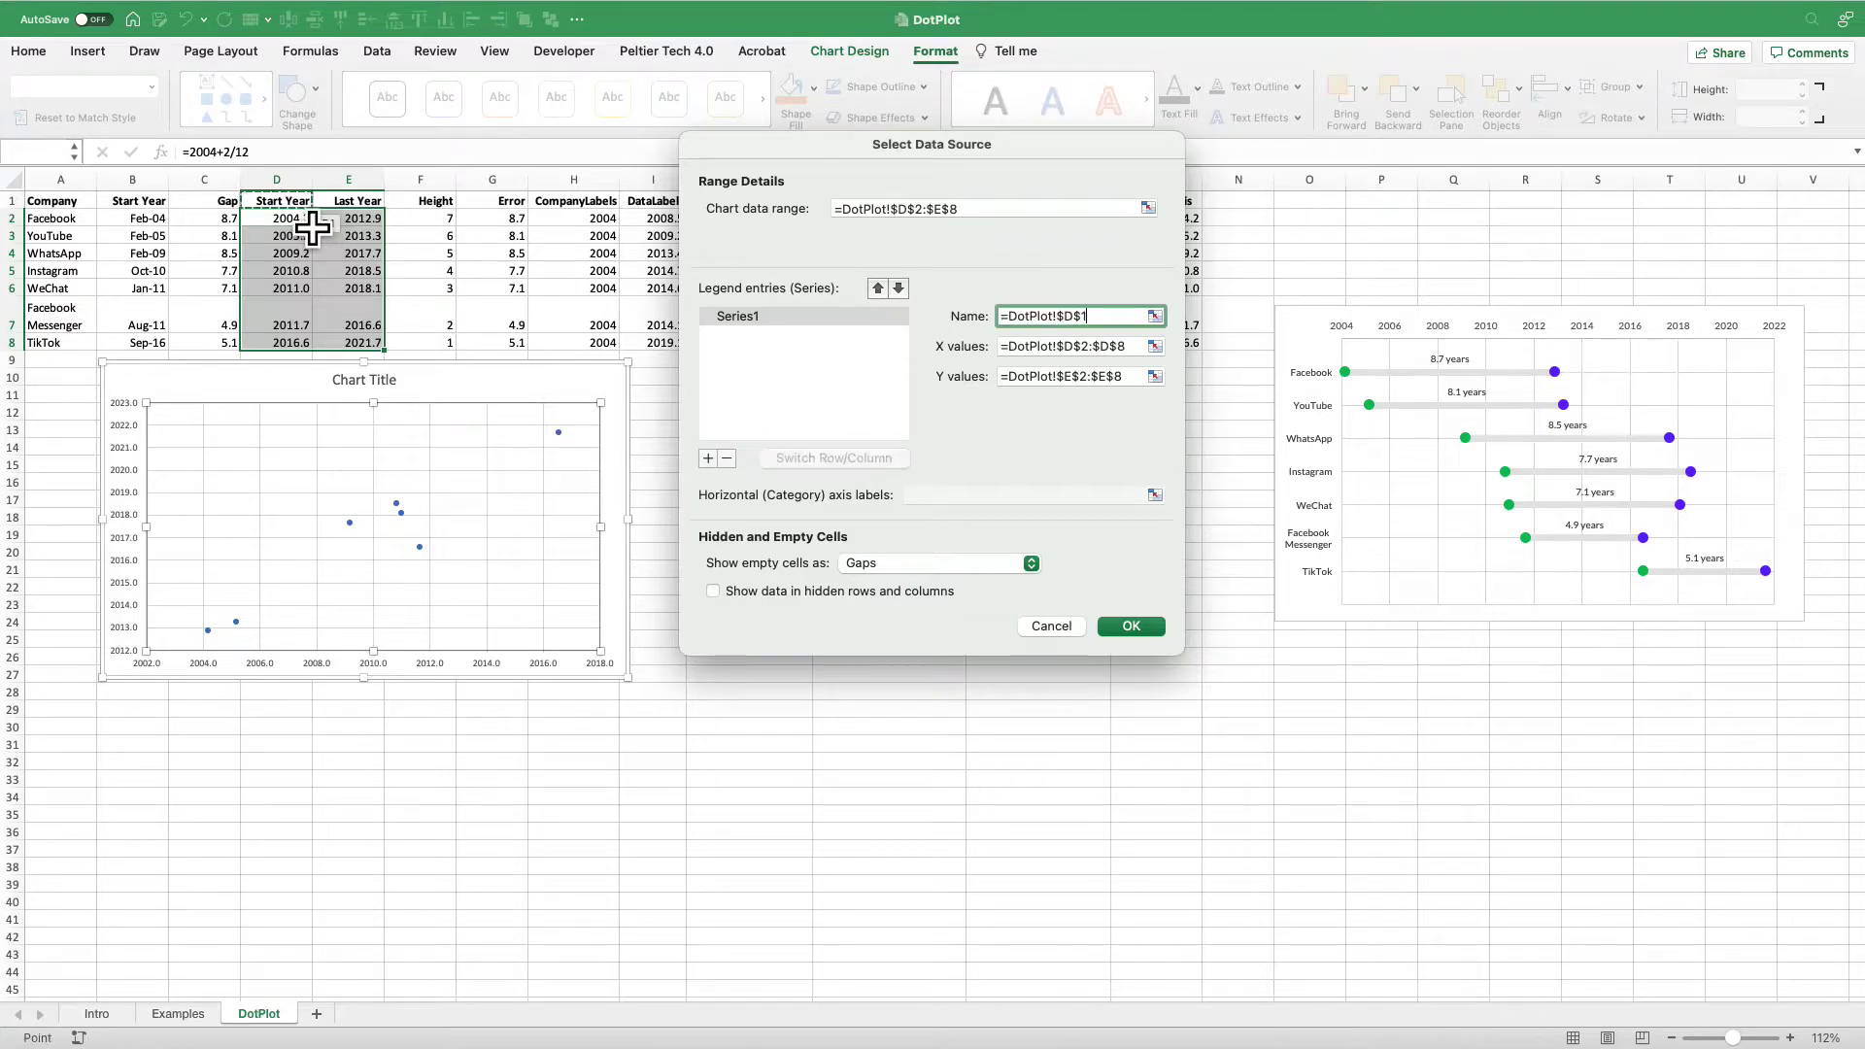
left_click(1052, 350)
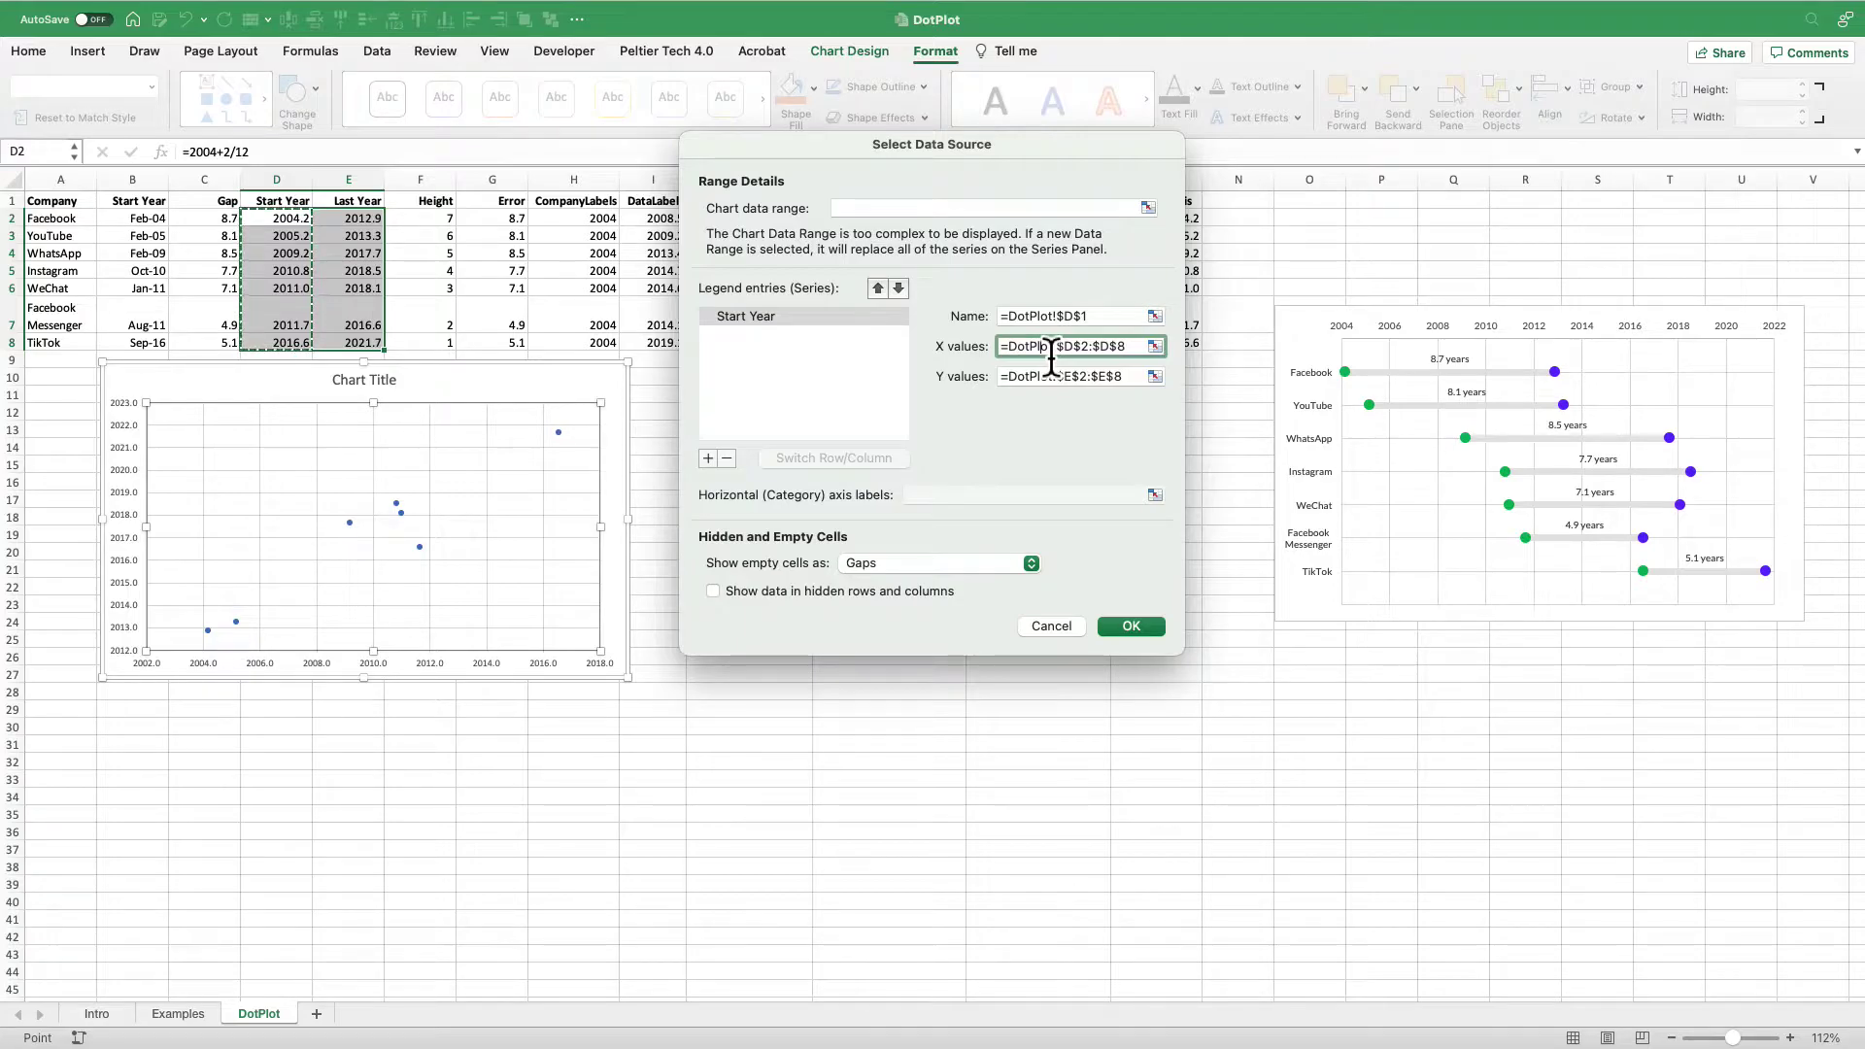
left_click(1155, 376)
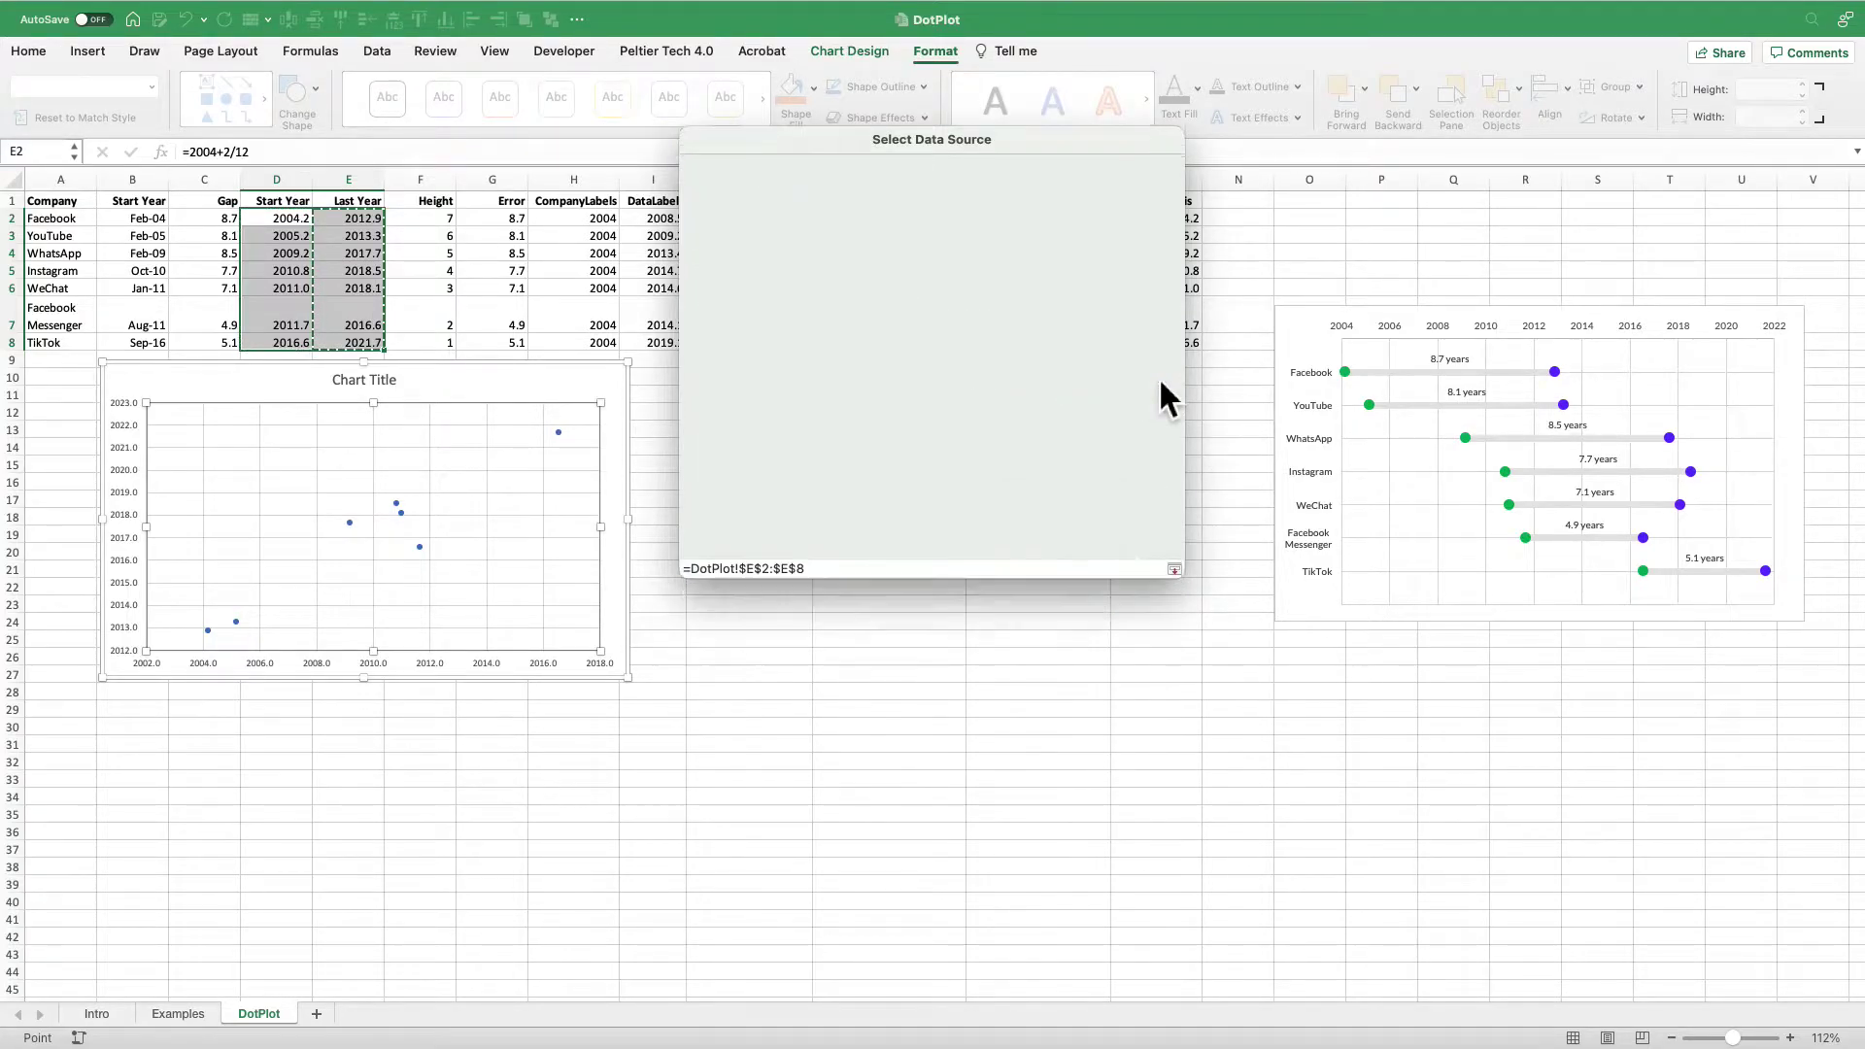
left_click_drag(449, 221, 469, 368)
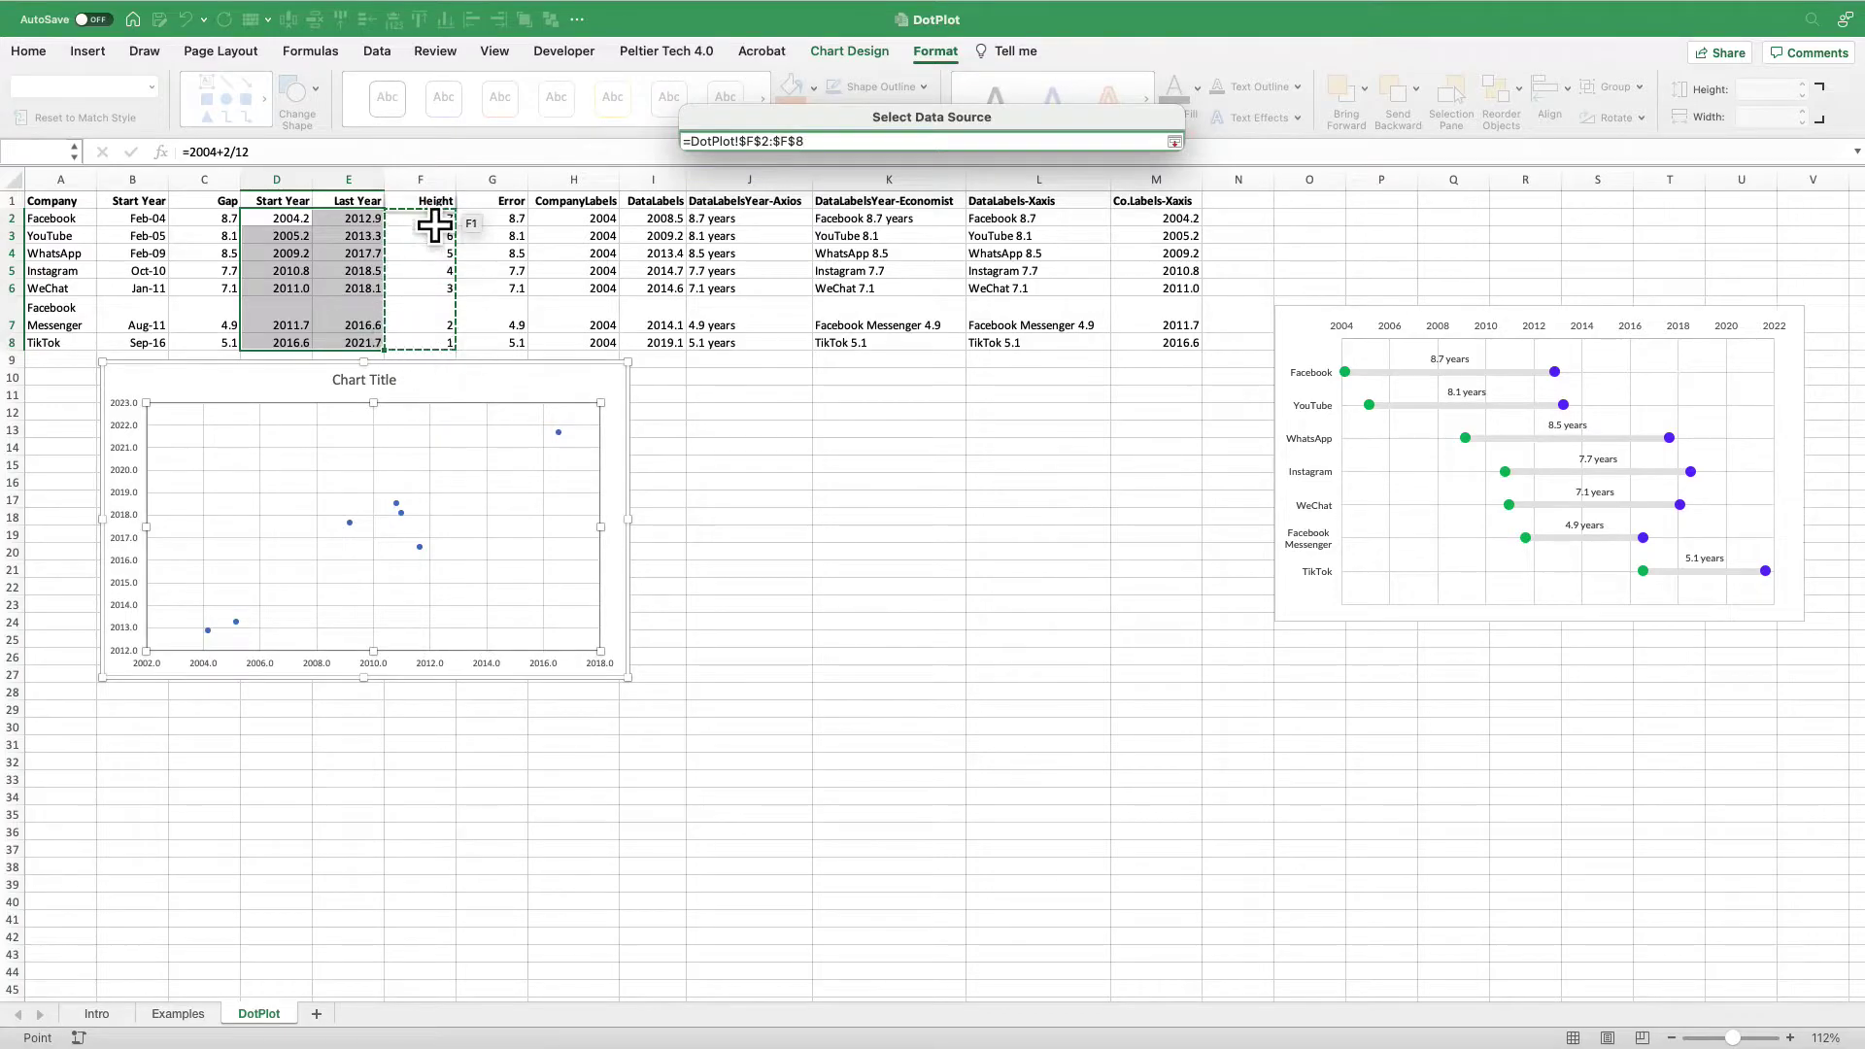
key("Return")
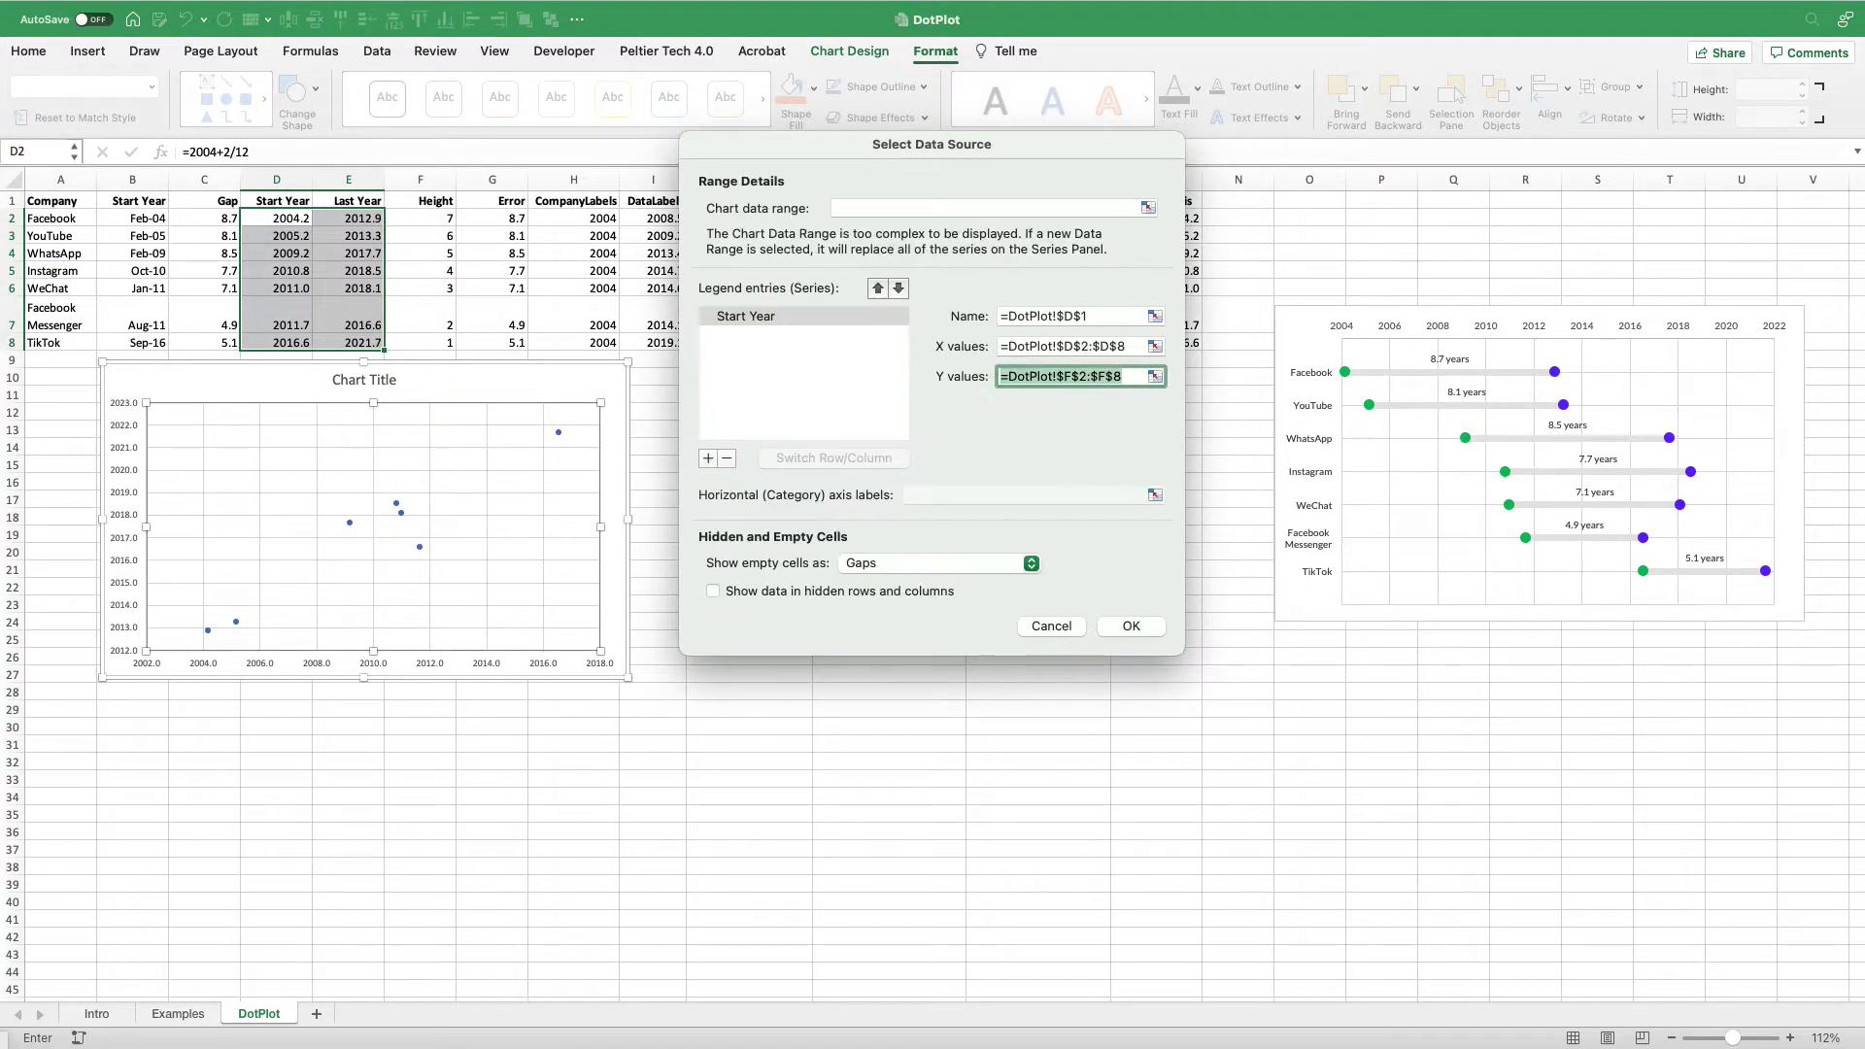
- Add a Last Year series named from E1, with X values E2:E8 and Y values F2:F8
left_click(707, 459)
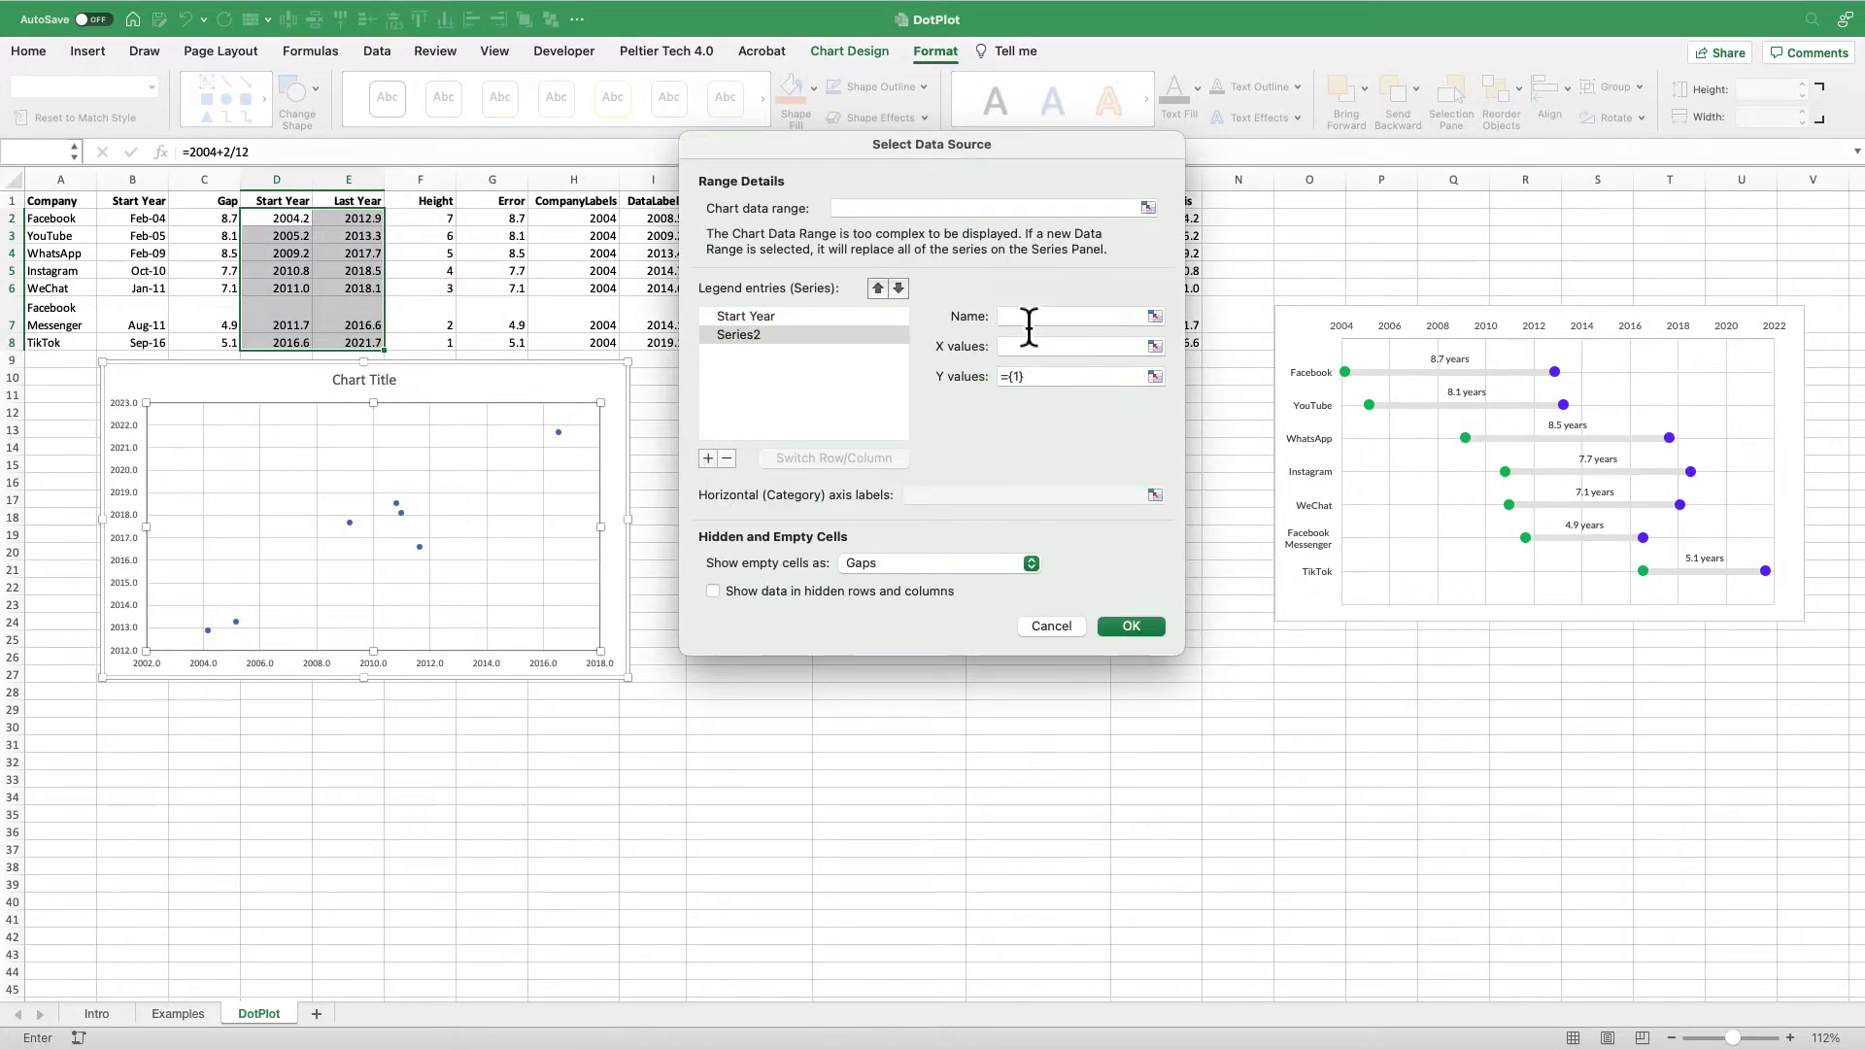
left_click(355, 201)
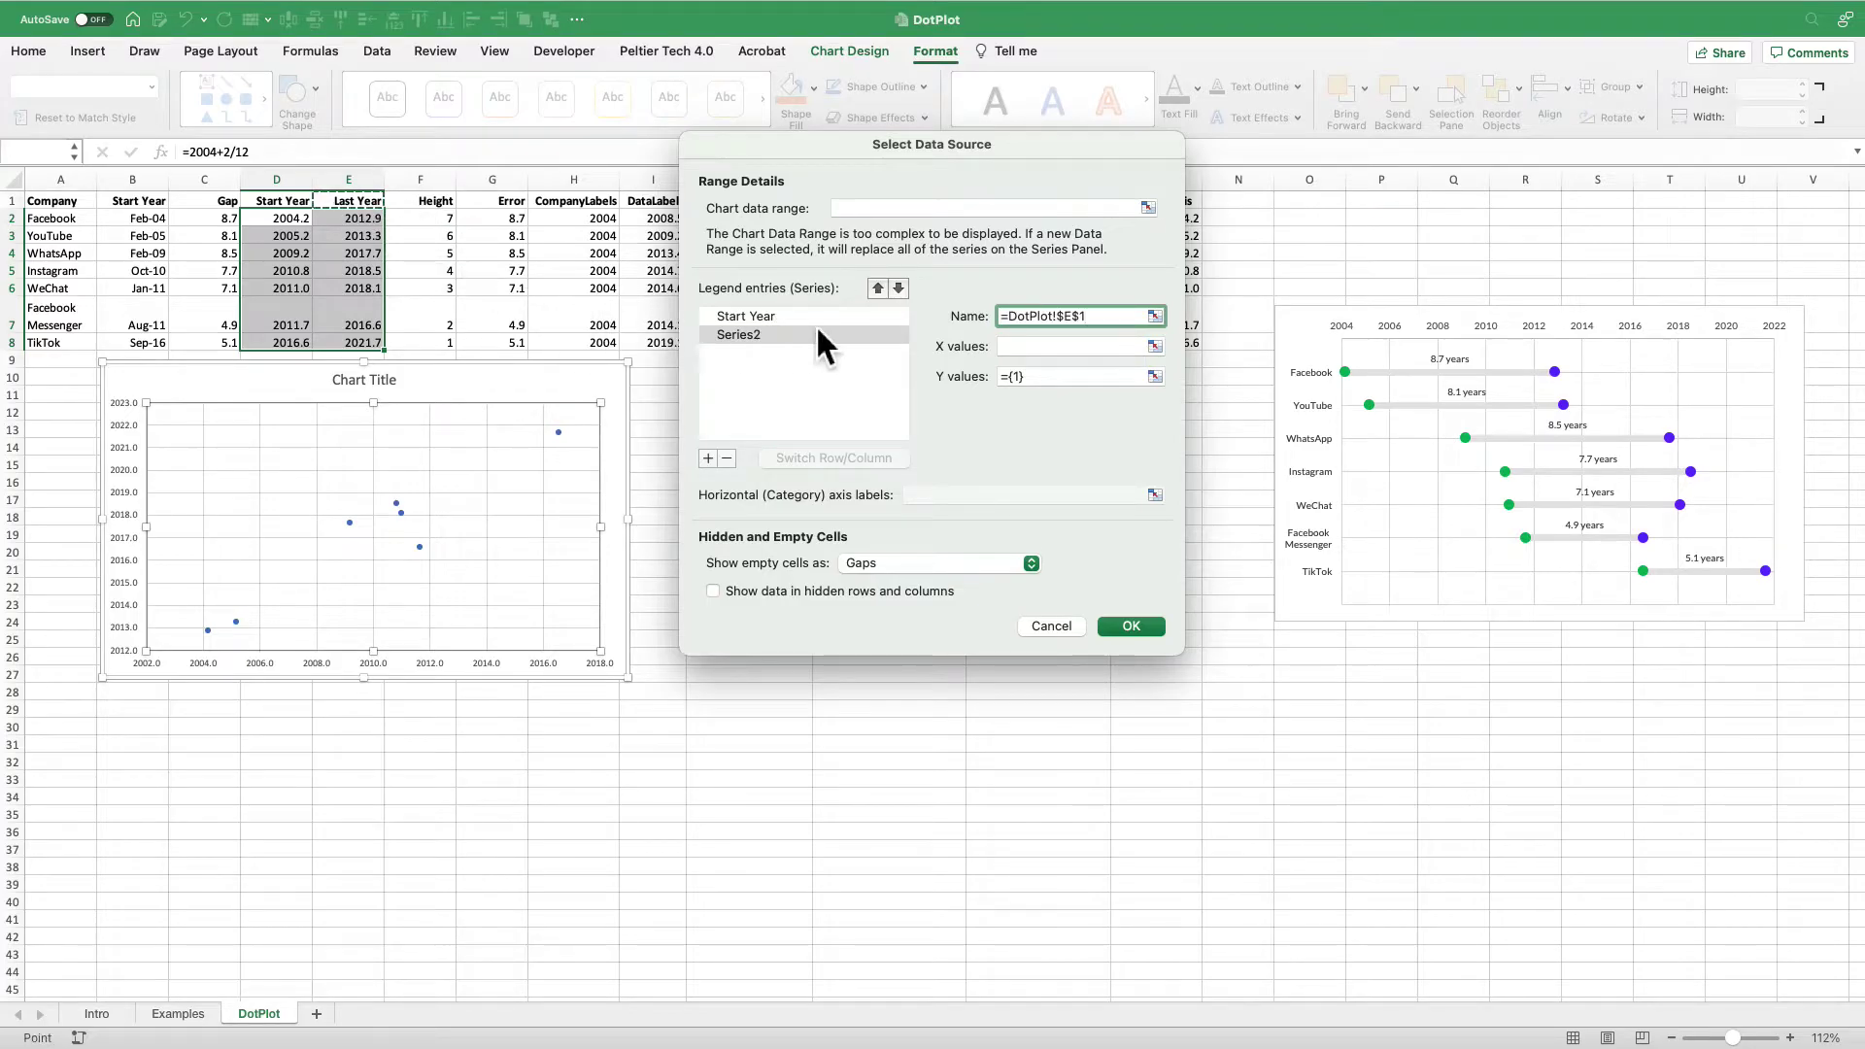
left_click(1021, 345)
left_click_drag(355, 218, 377, 365)
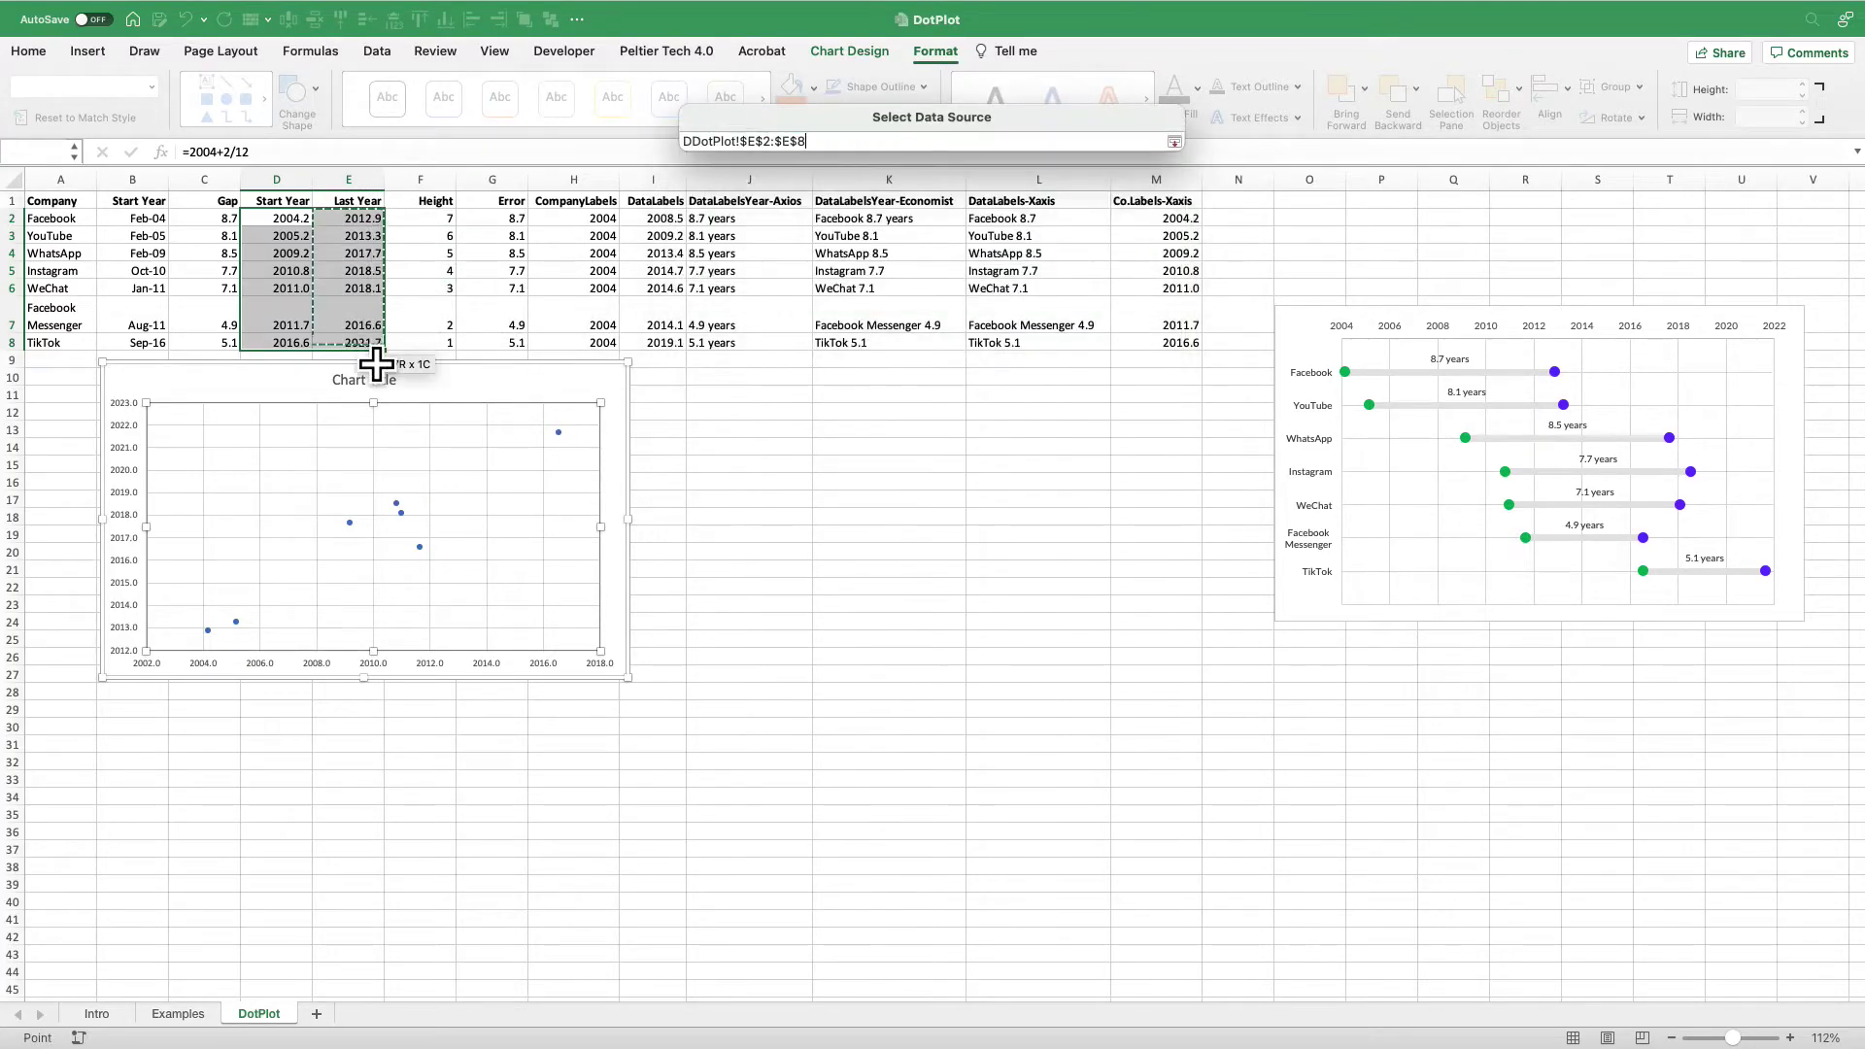
left_click(1059, 379)
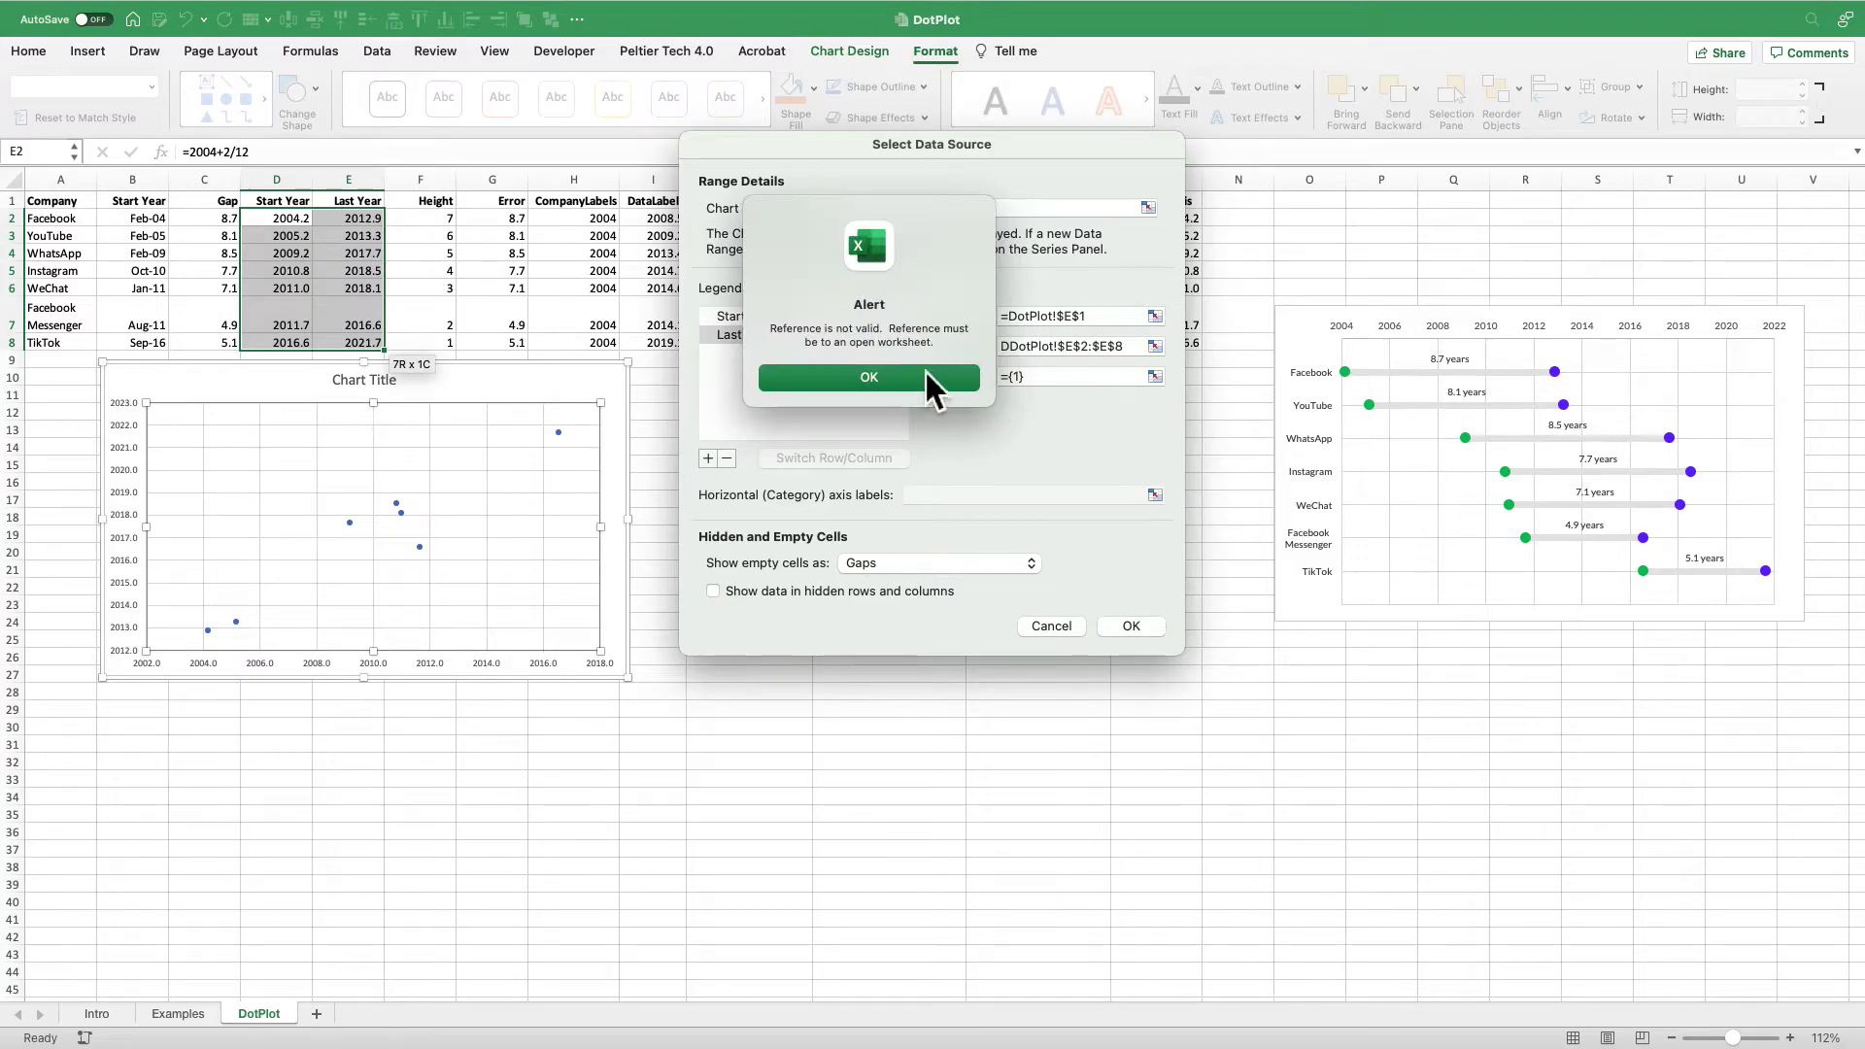
left_click(869, 378)
left_click_drag(1135, 346, 938, 345)
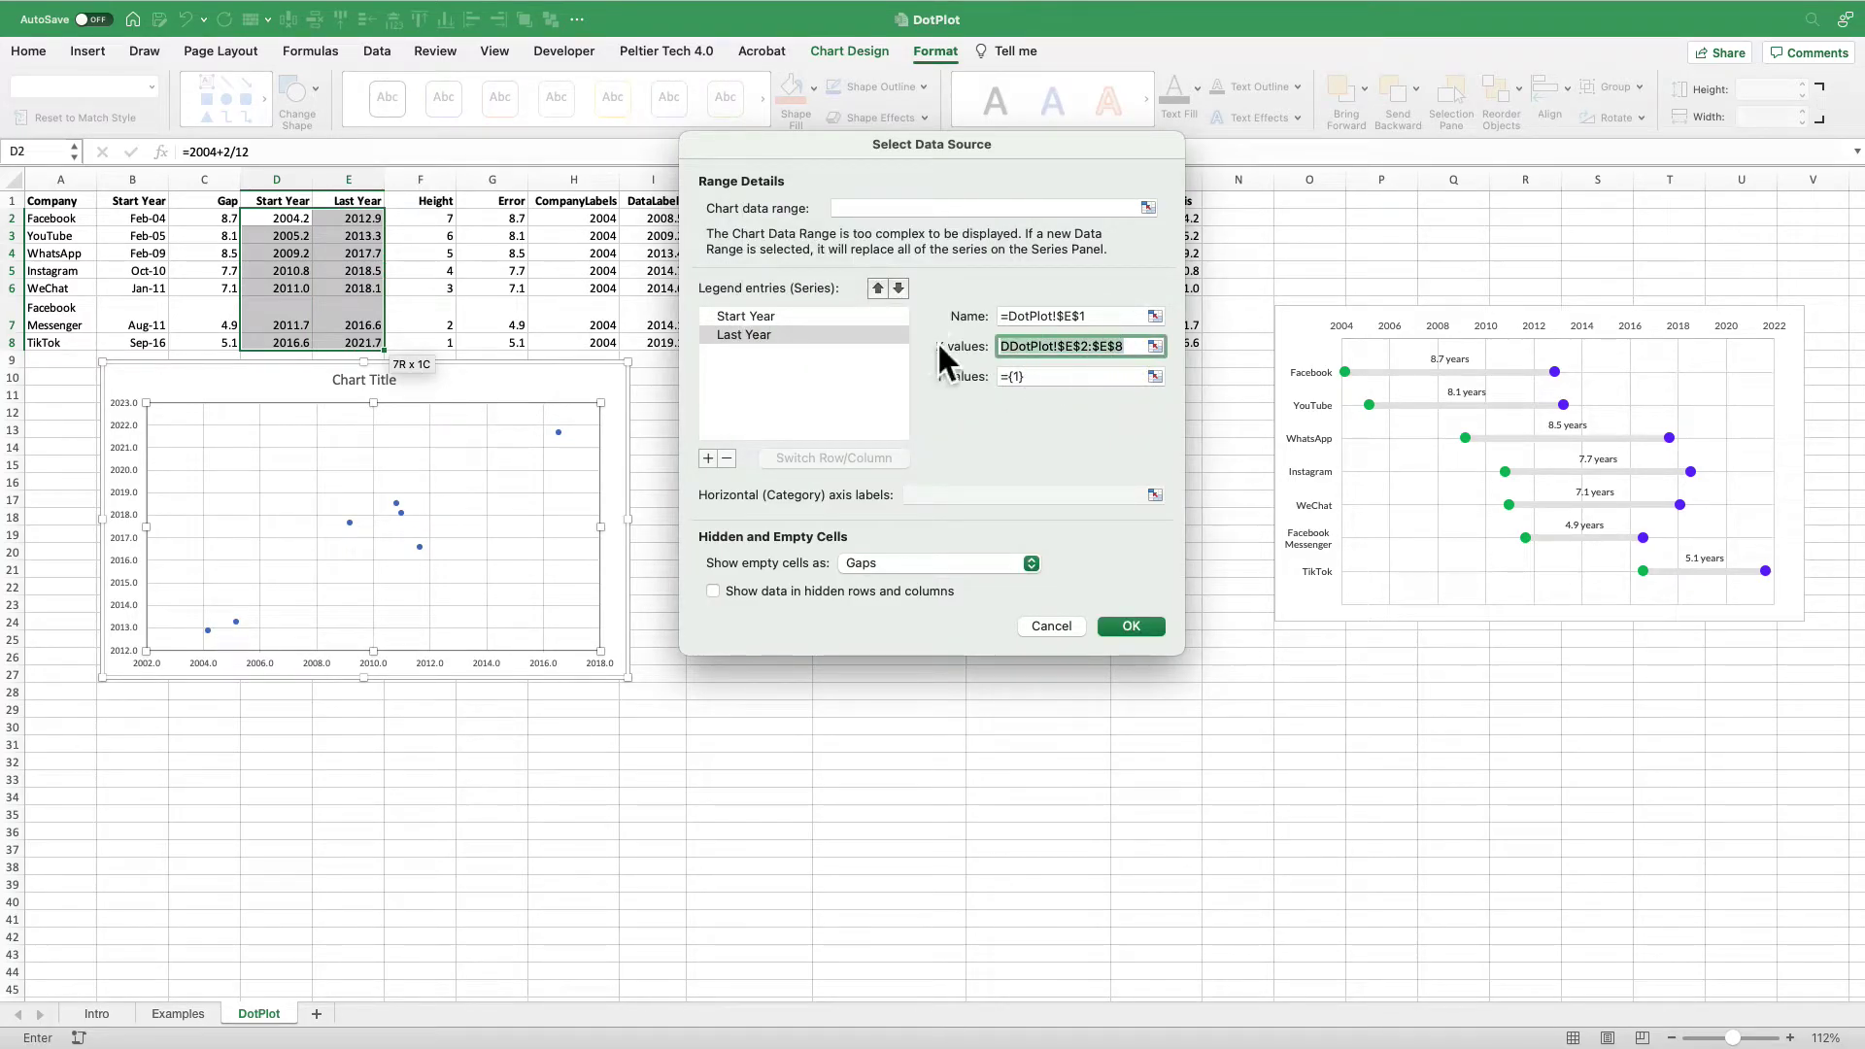
left_click_drag(369, 220, 388, 346)
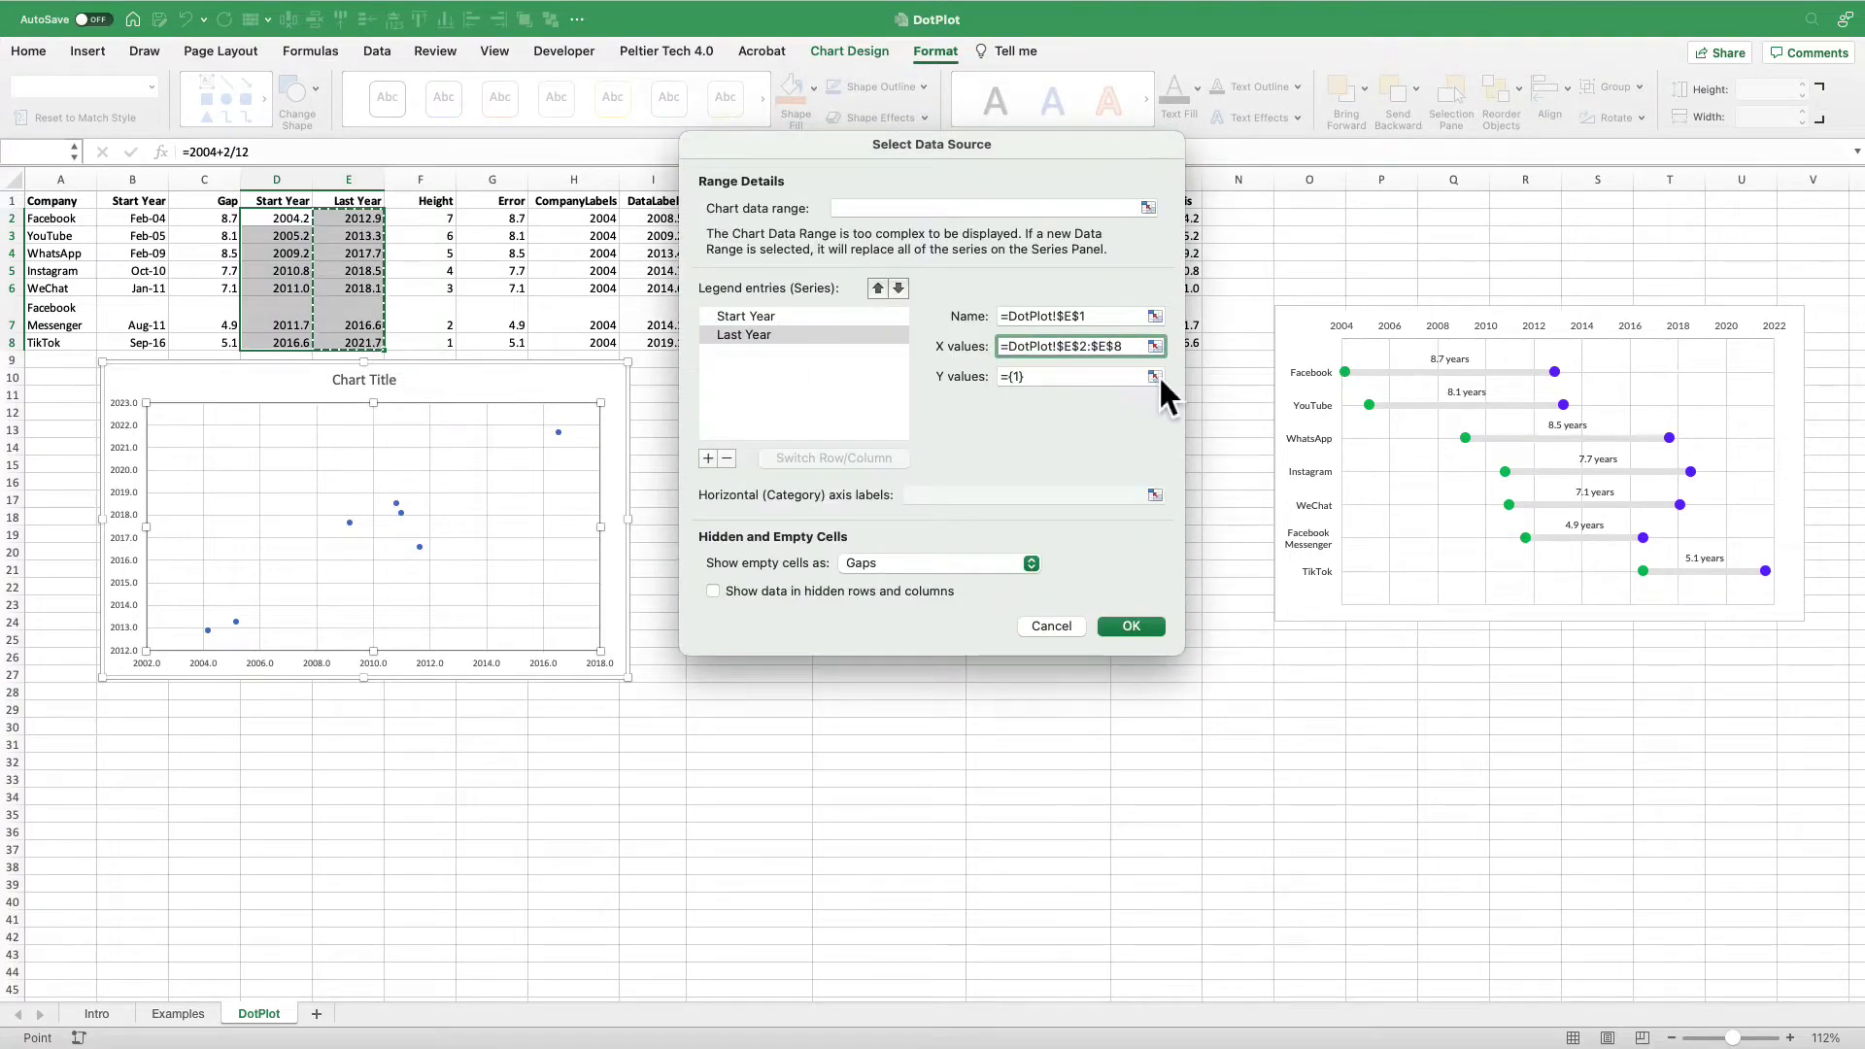
left_click(1154, 376)
left_click_drag(450, 219, 450, 359)
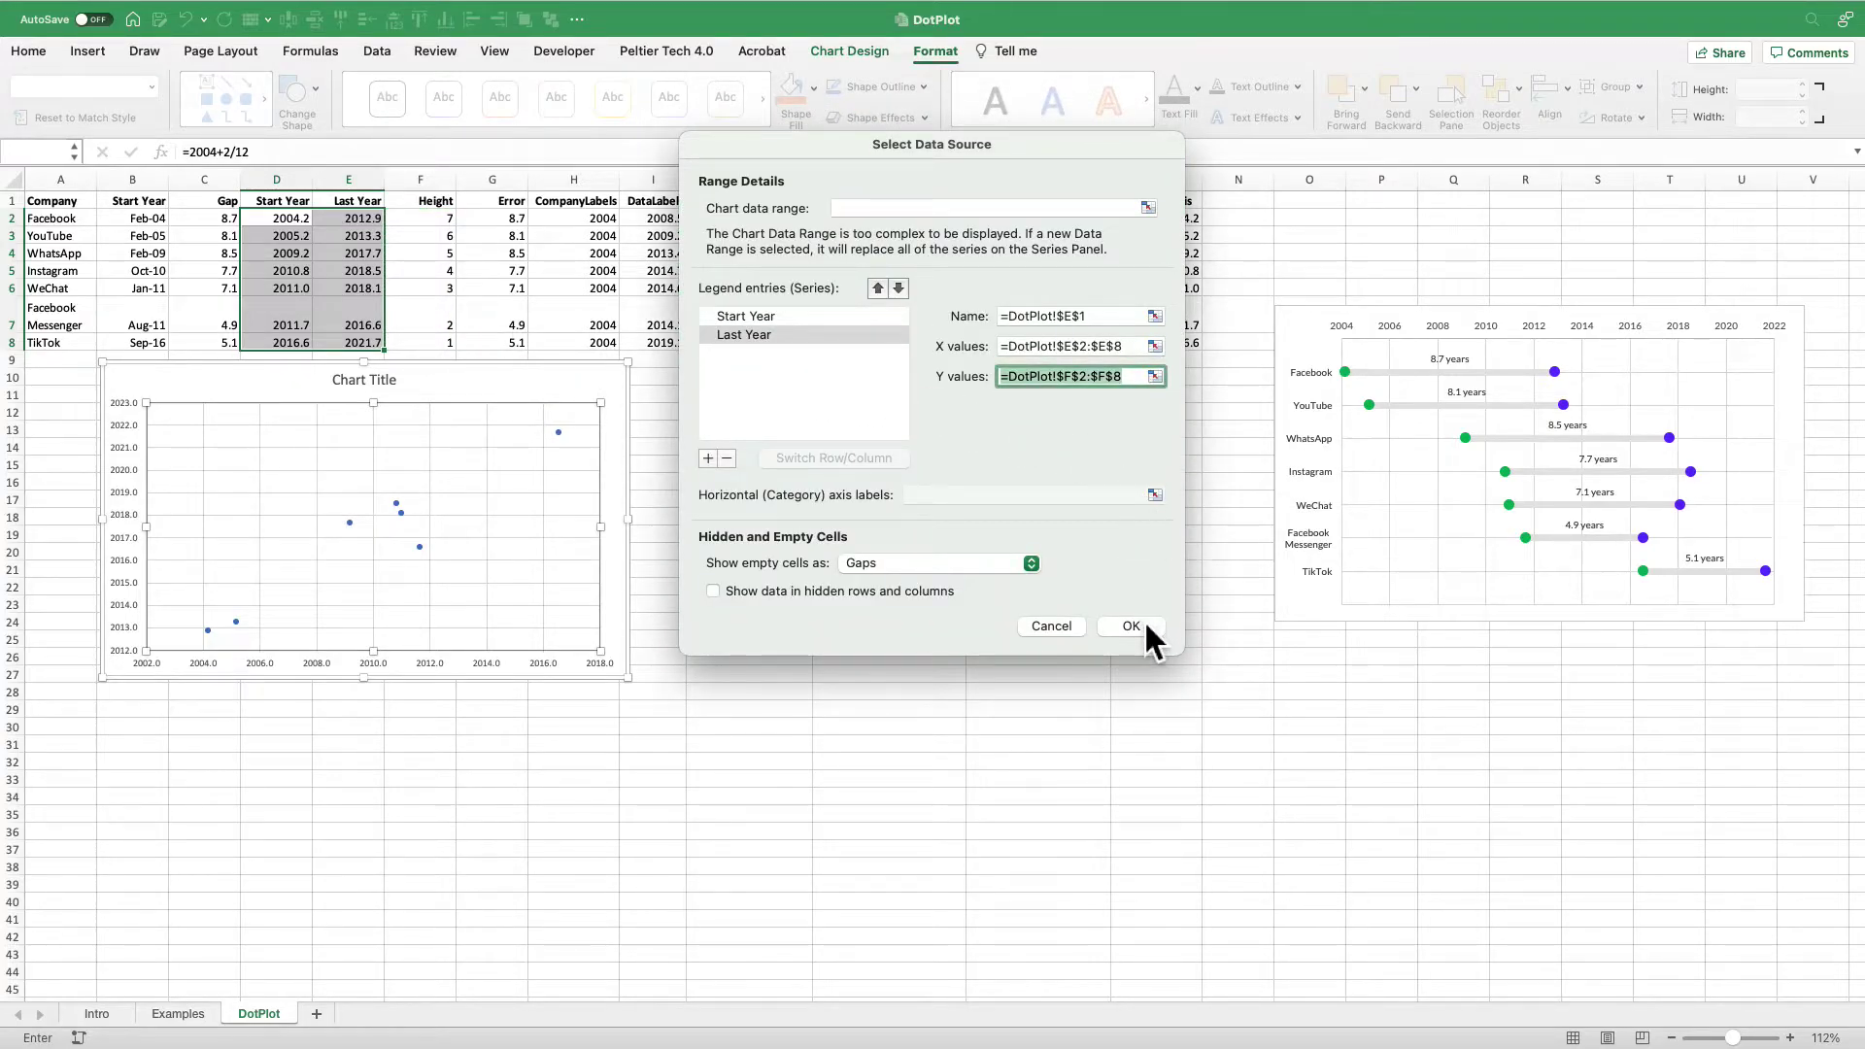
left_click(1133, 625)
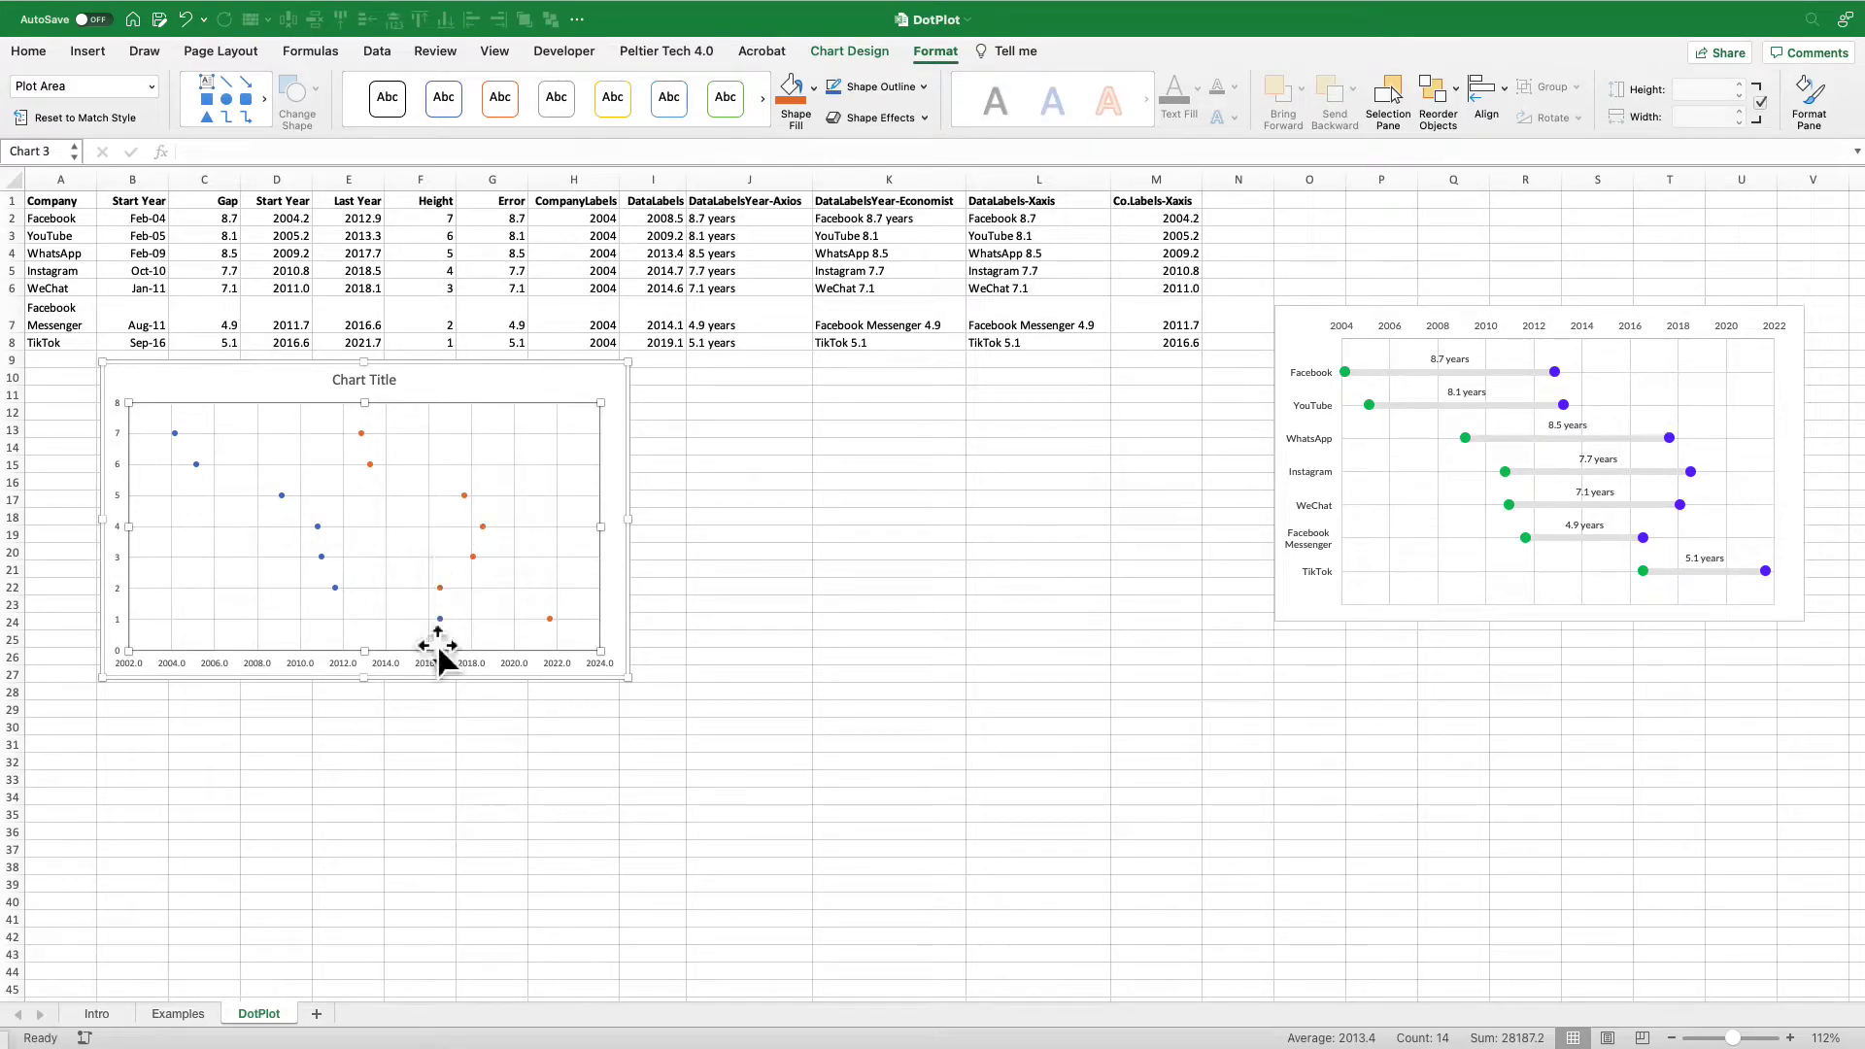
- Make the Last Year markers borderless size-10 solid purple dots
left_click(366, 435)
right_click(366, 435)
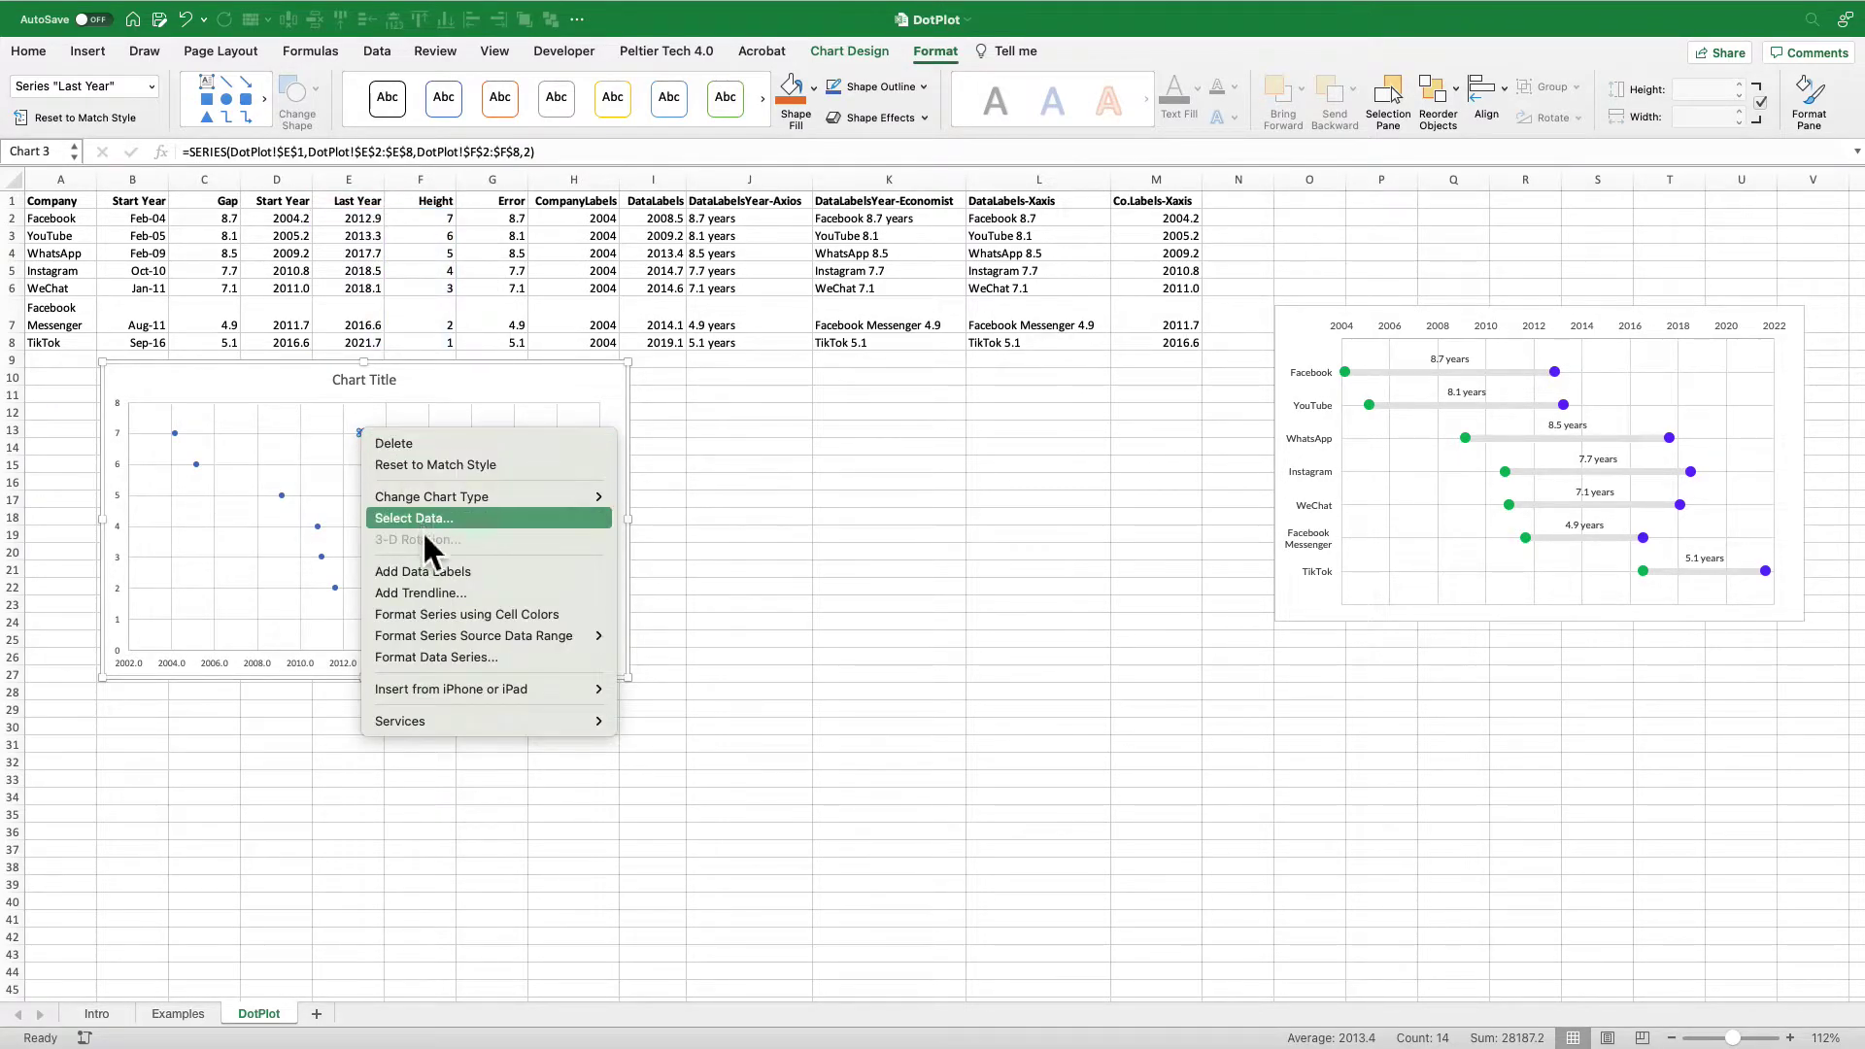
left_click(449, 657)
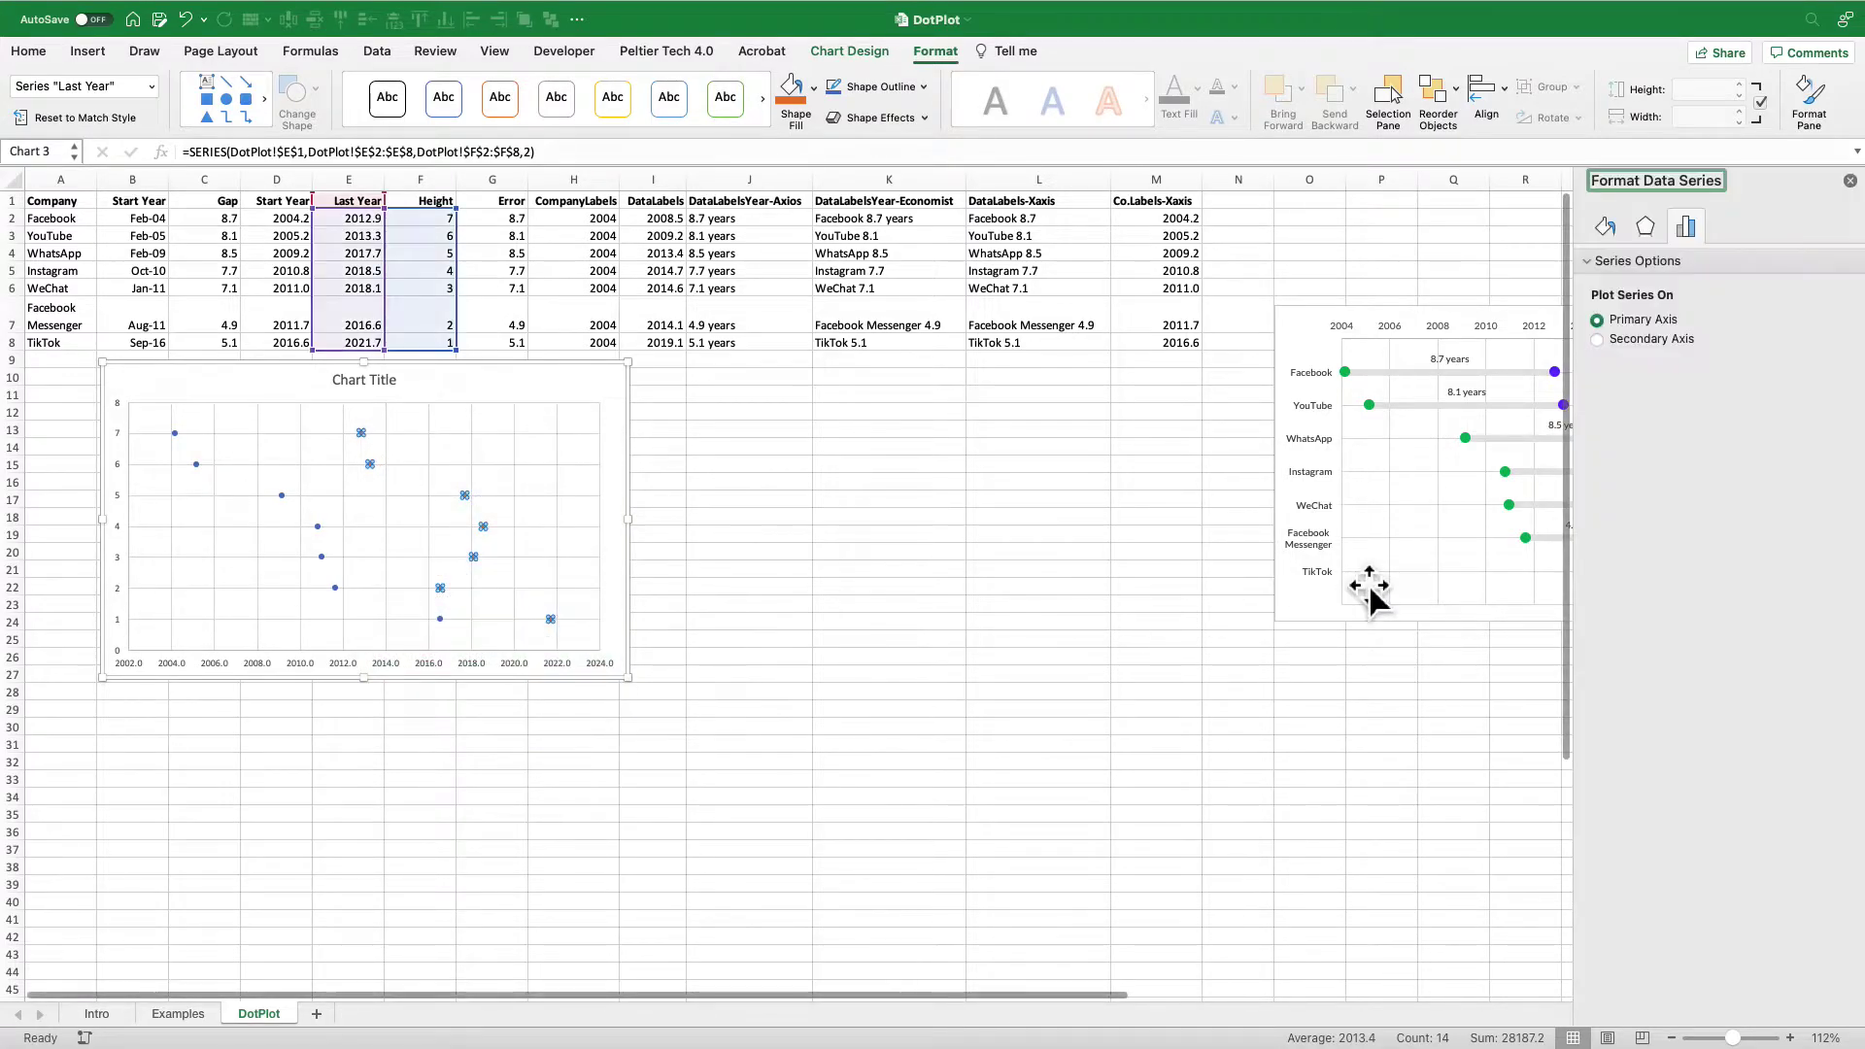
left_click(1605, 226)
left_click(1647, 268)
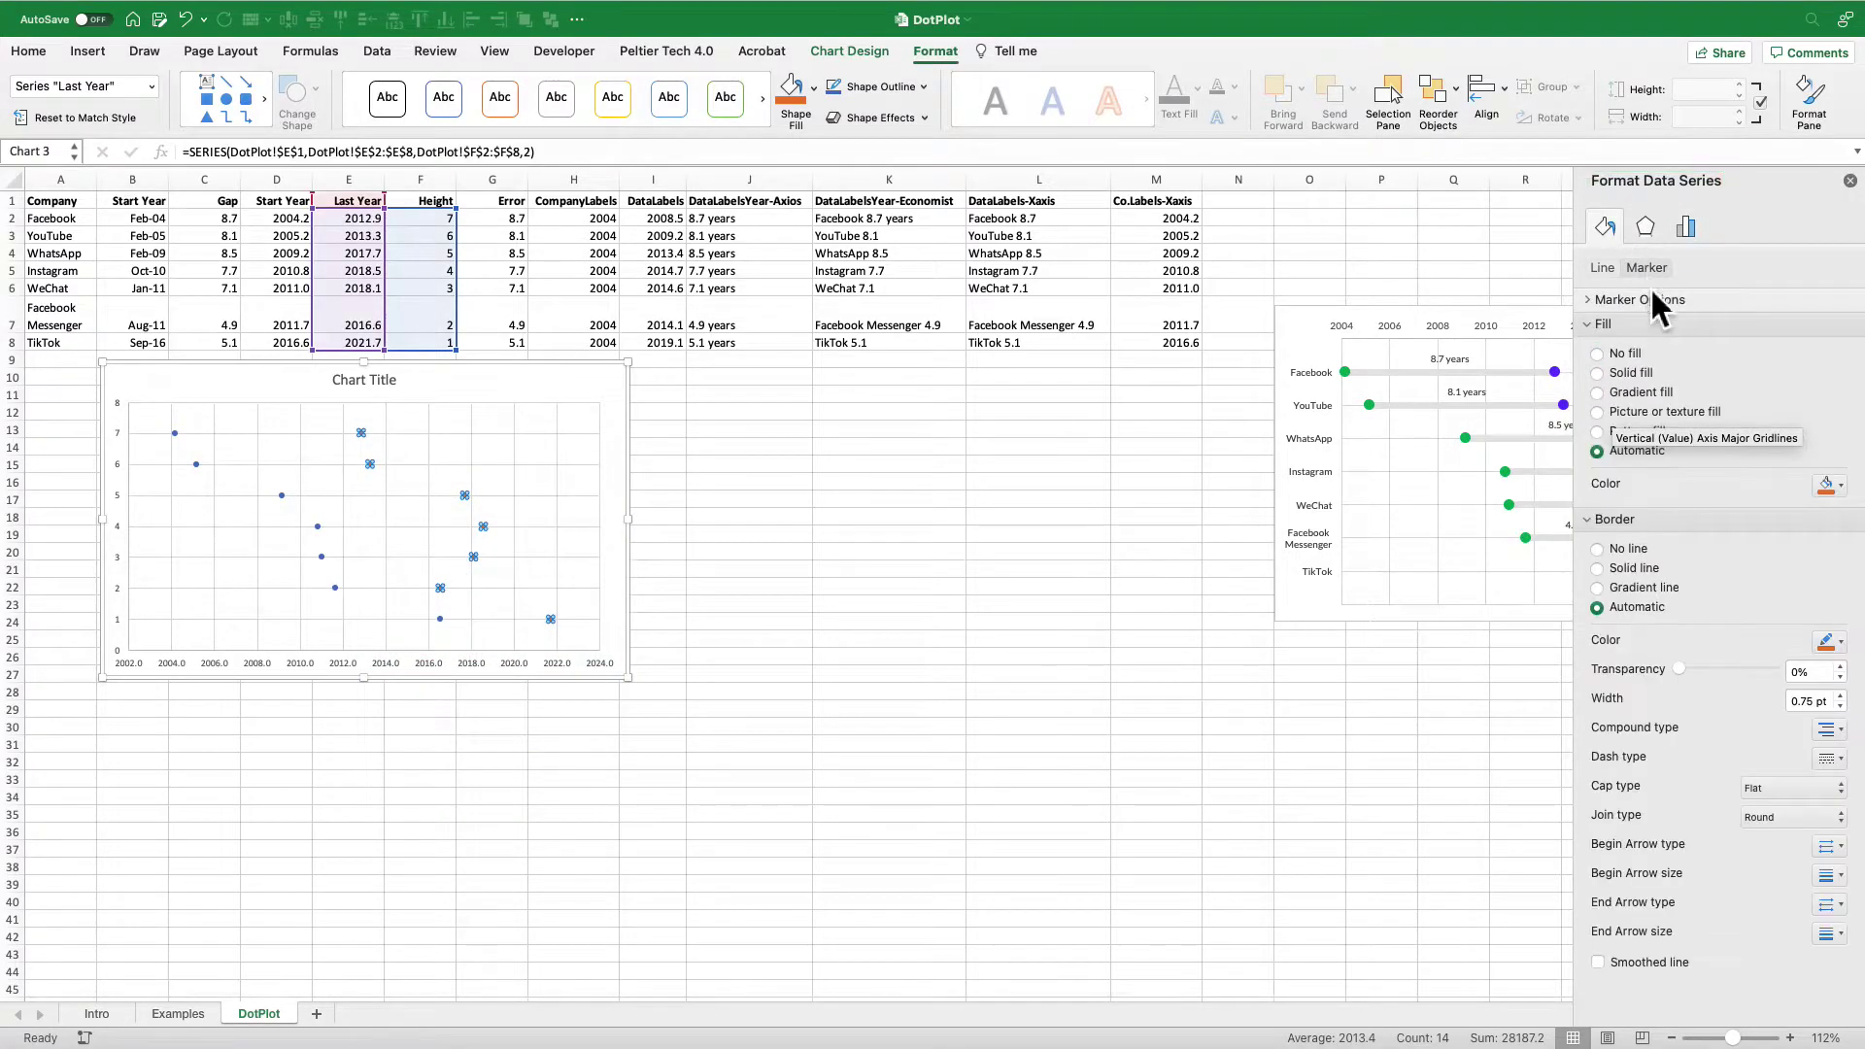
left_click(1632, 303)
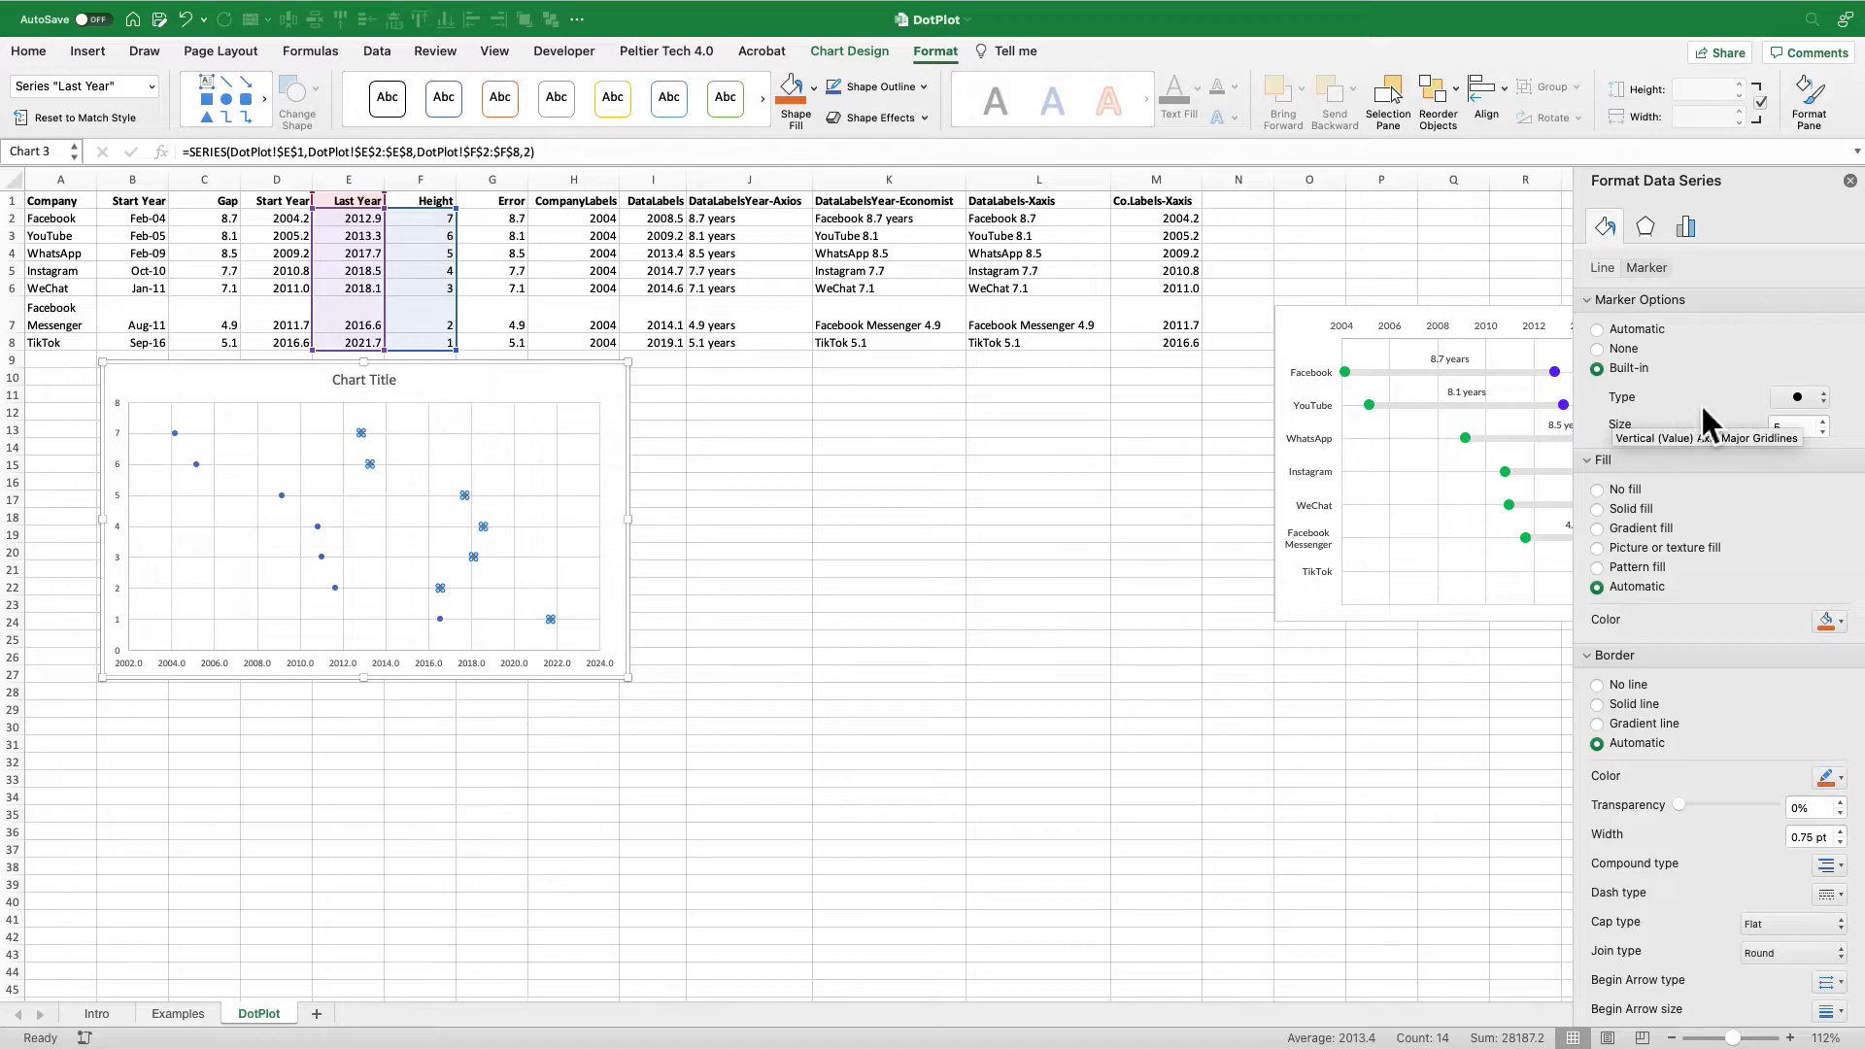
left_click(1830, 427)
type("10")
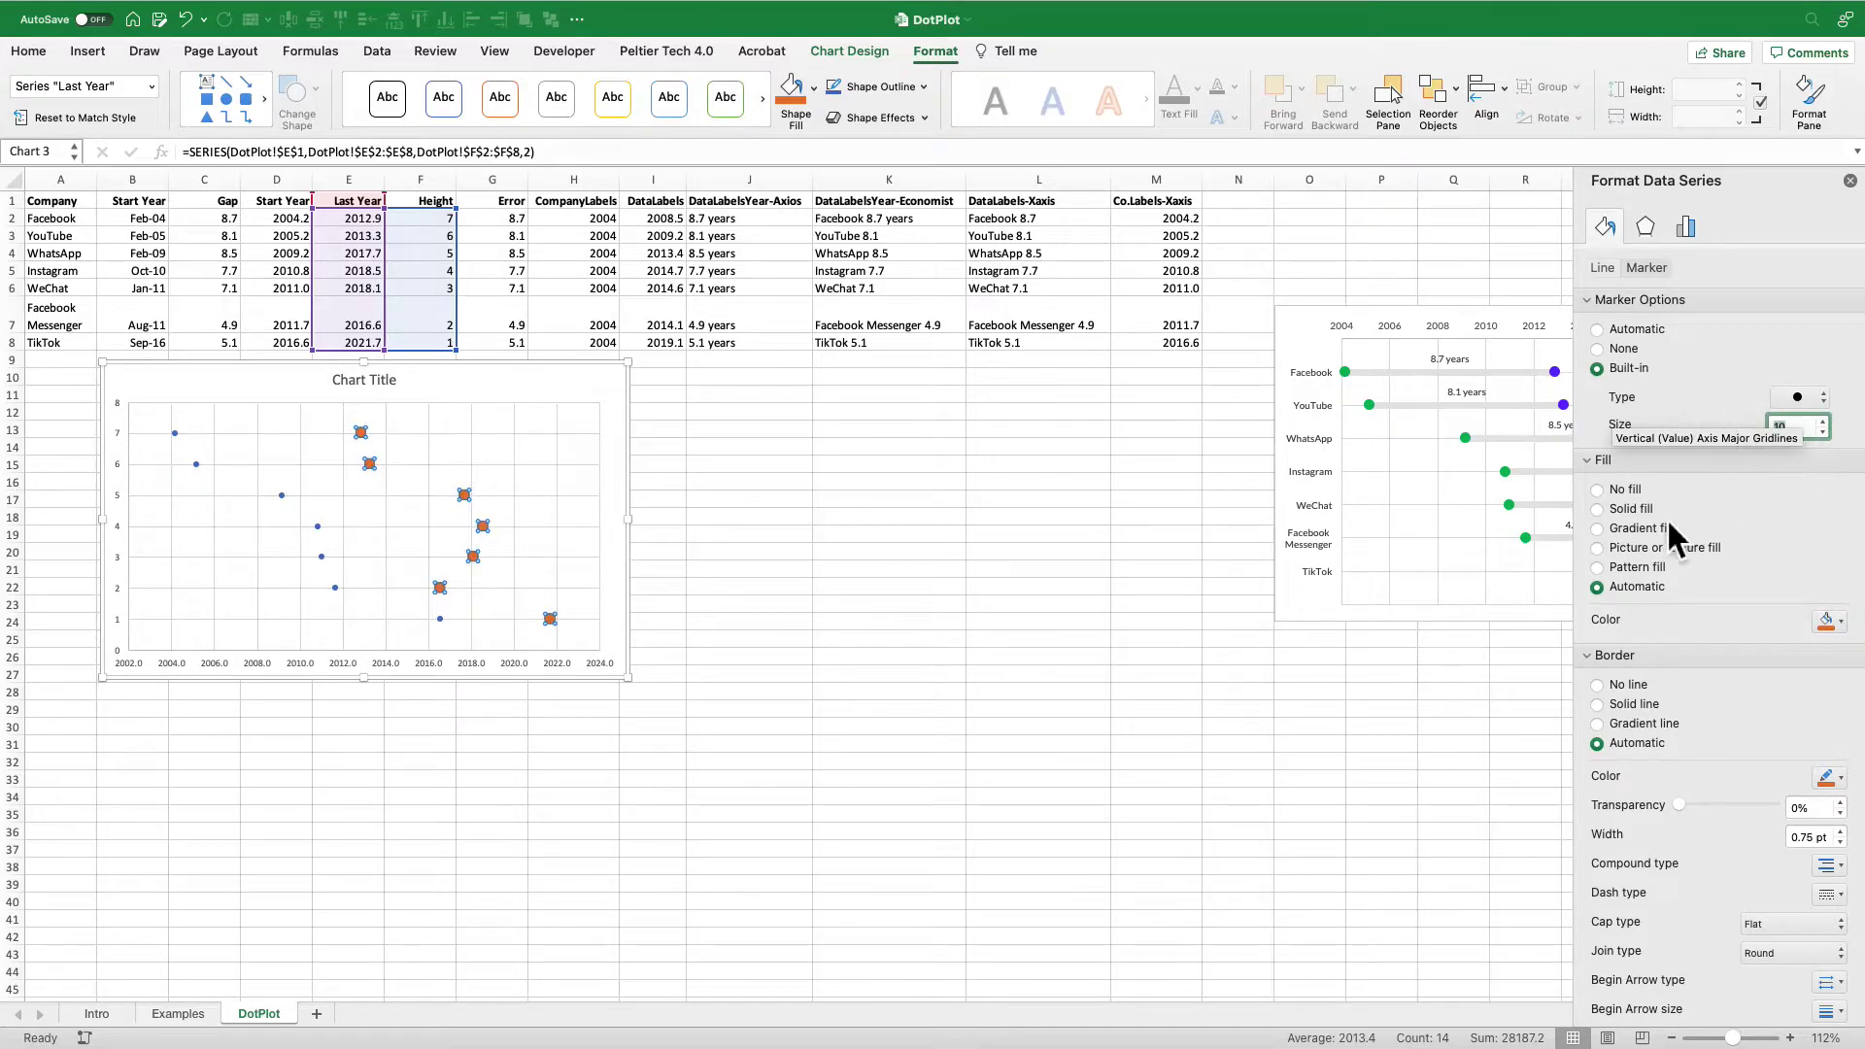
left_click(1630, 509)
left_click(1830, 622)
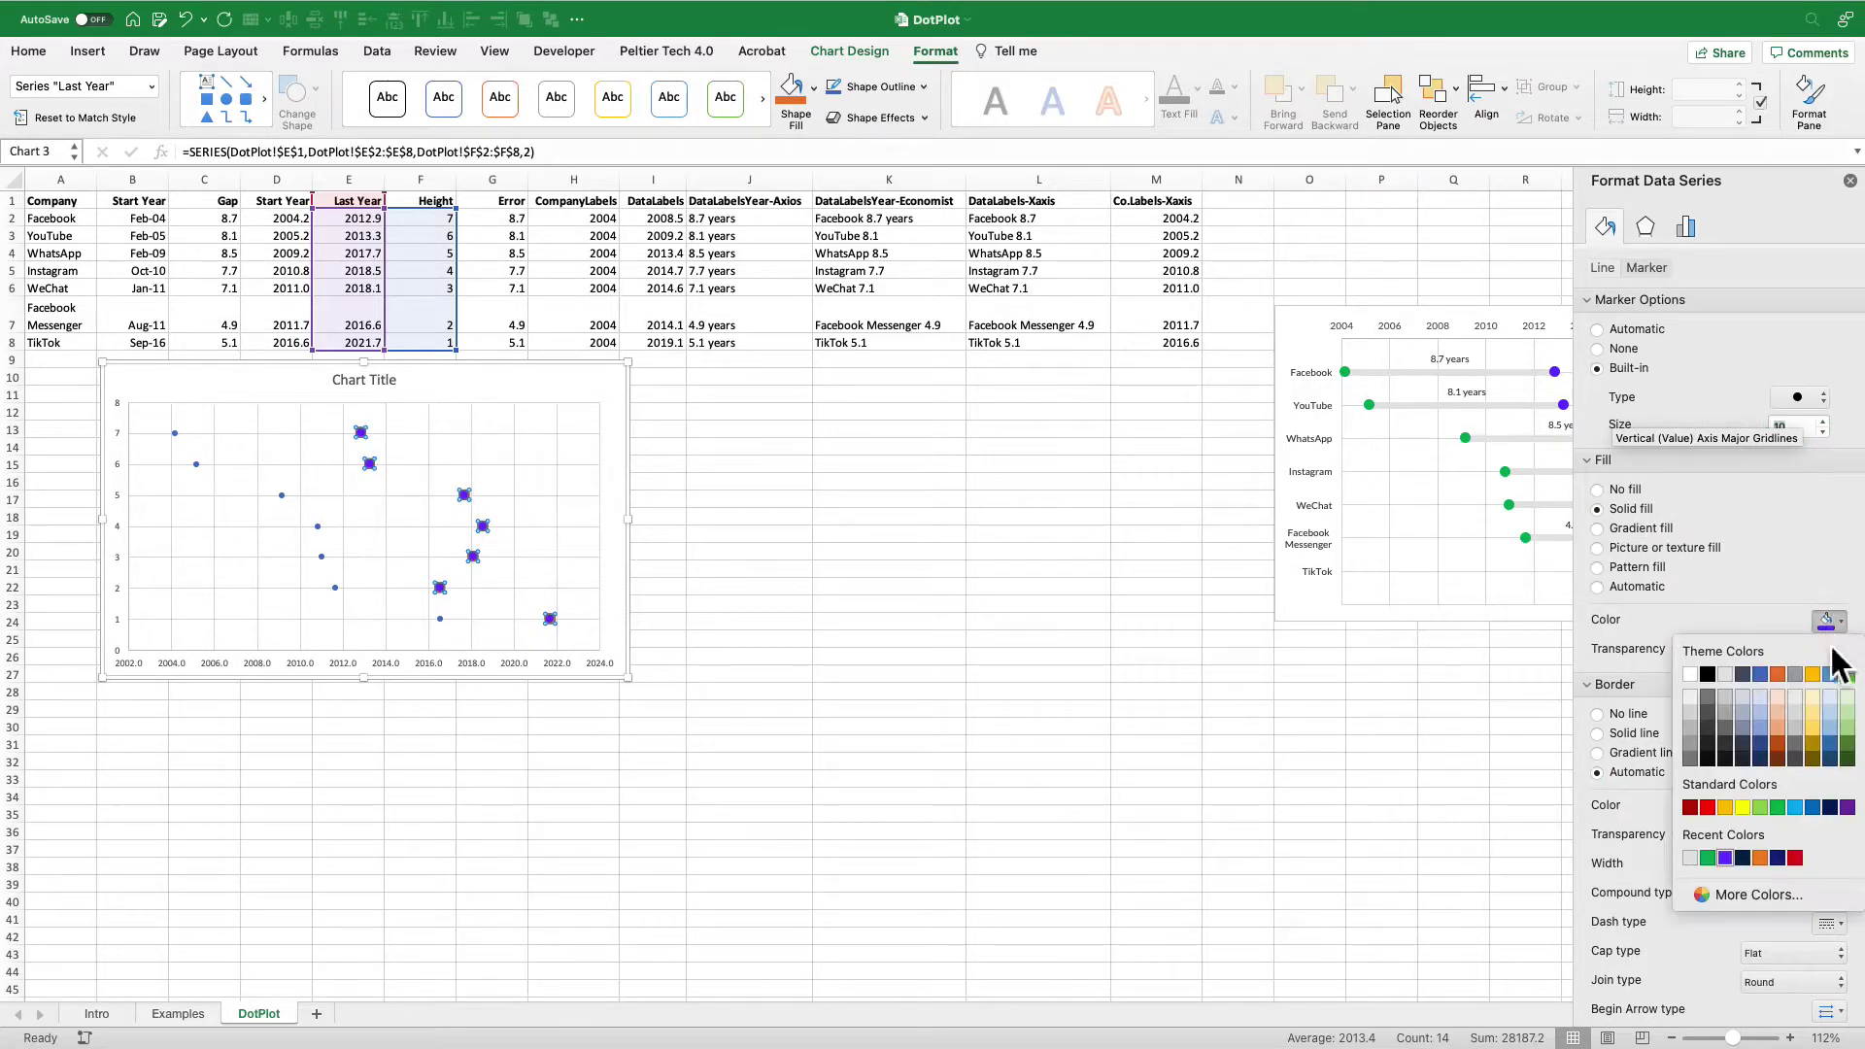
left_click(1727, 859)
left_click(1629, 714)
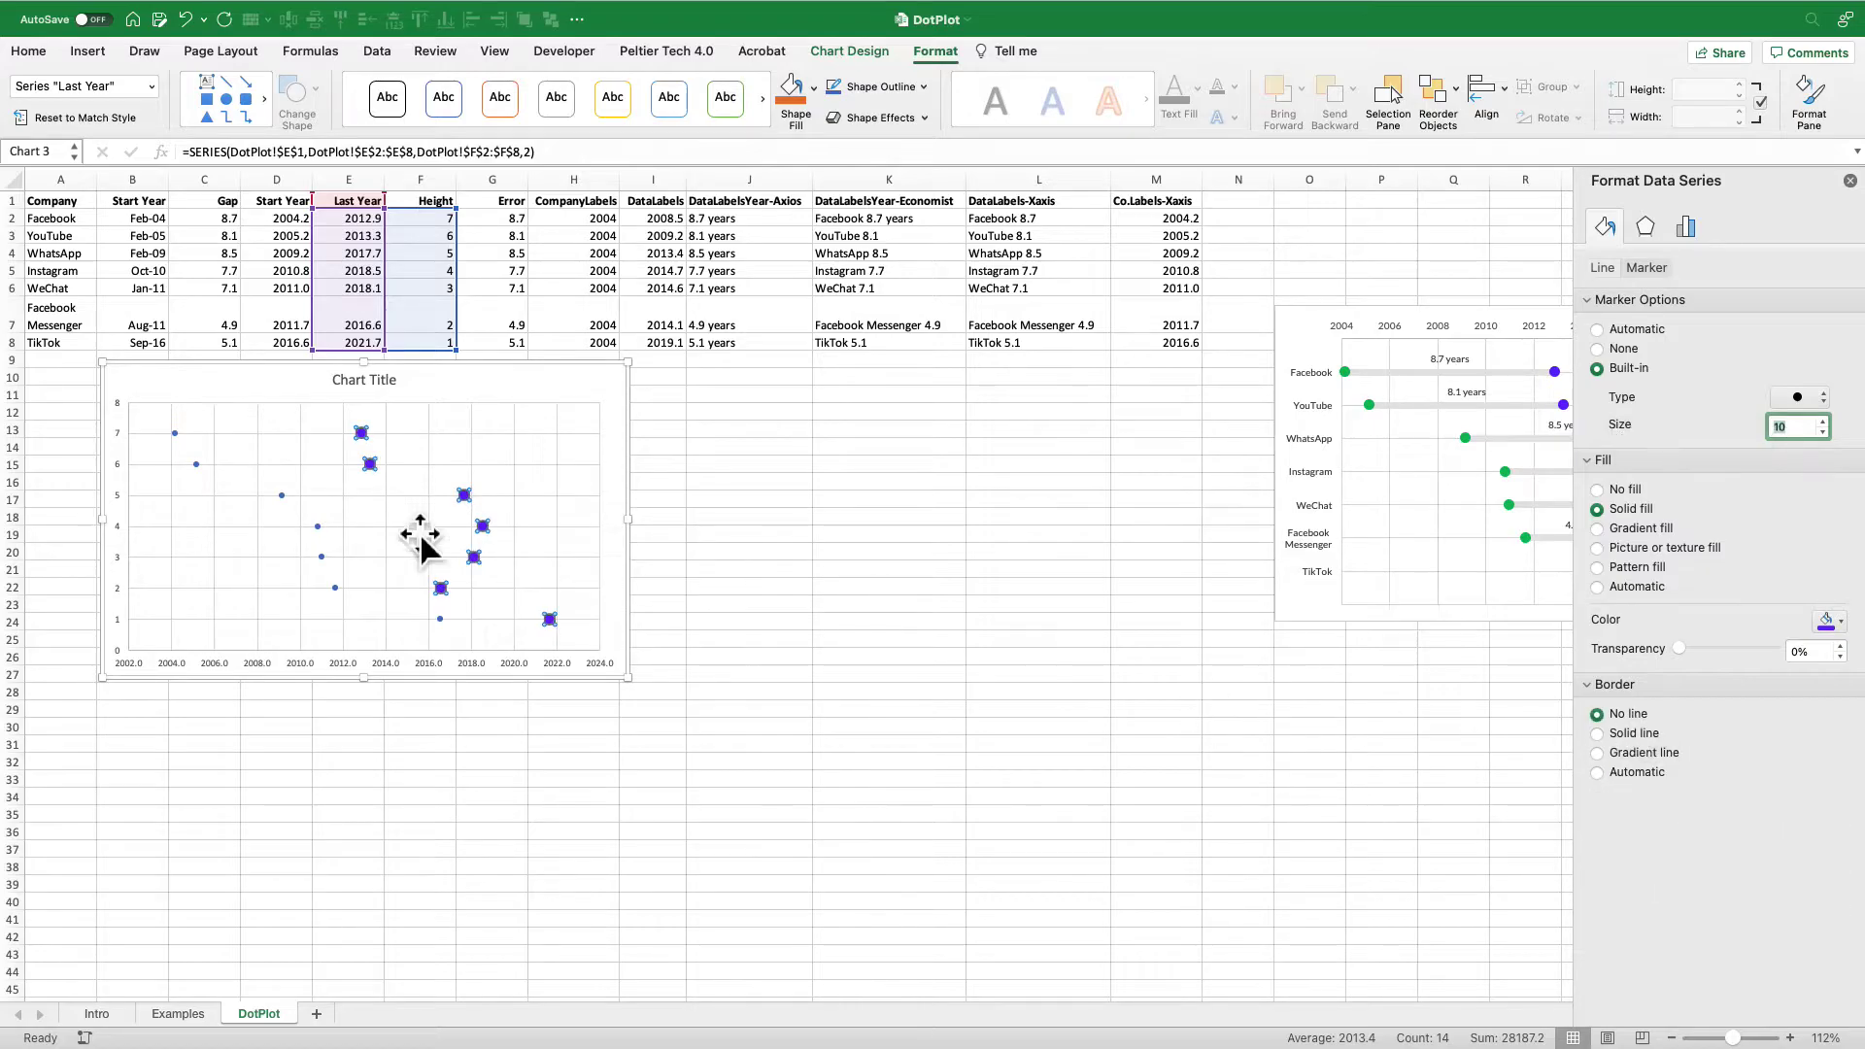
- Make the Start Year markers borderless size-10 solid green dots
left_click(330, 556)
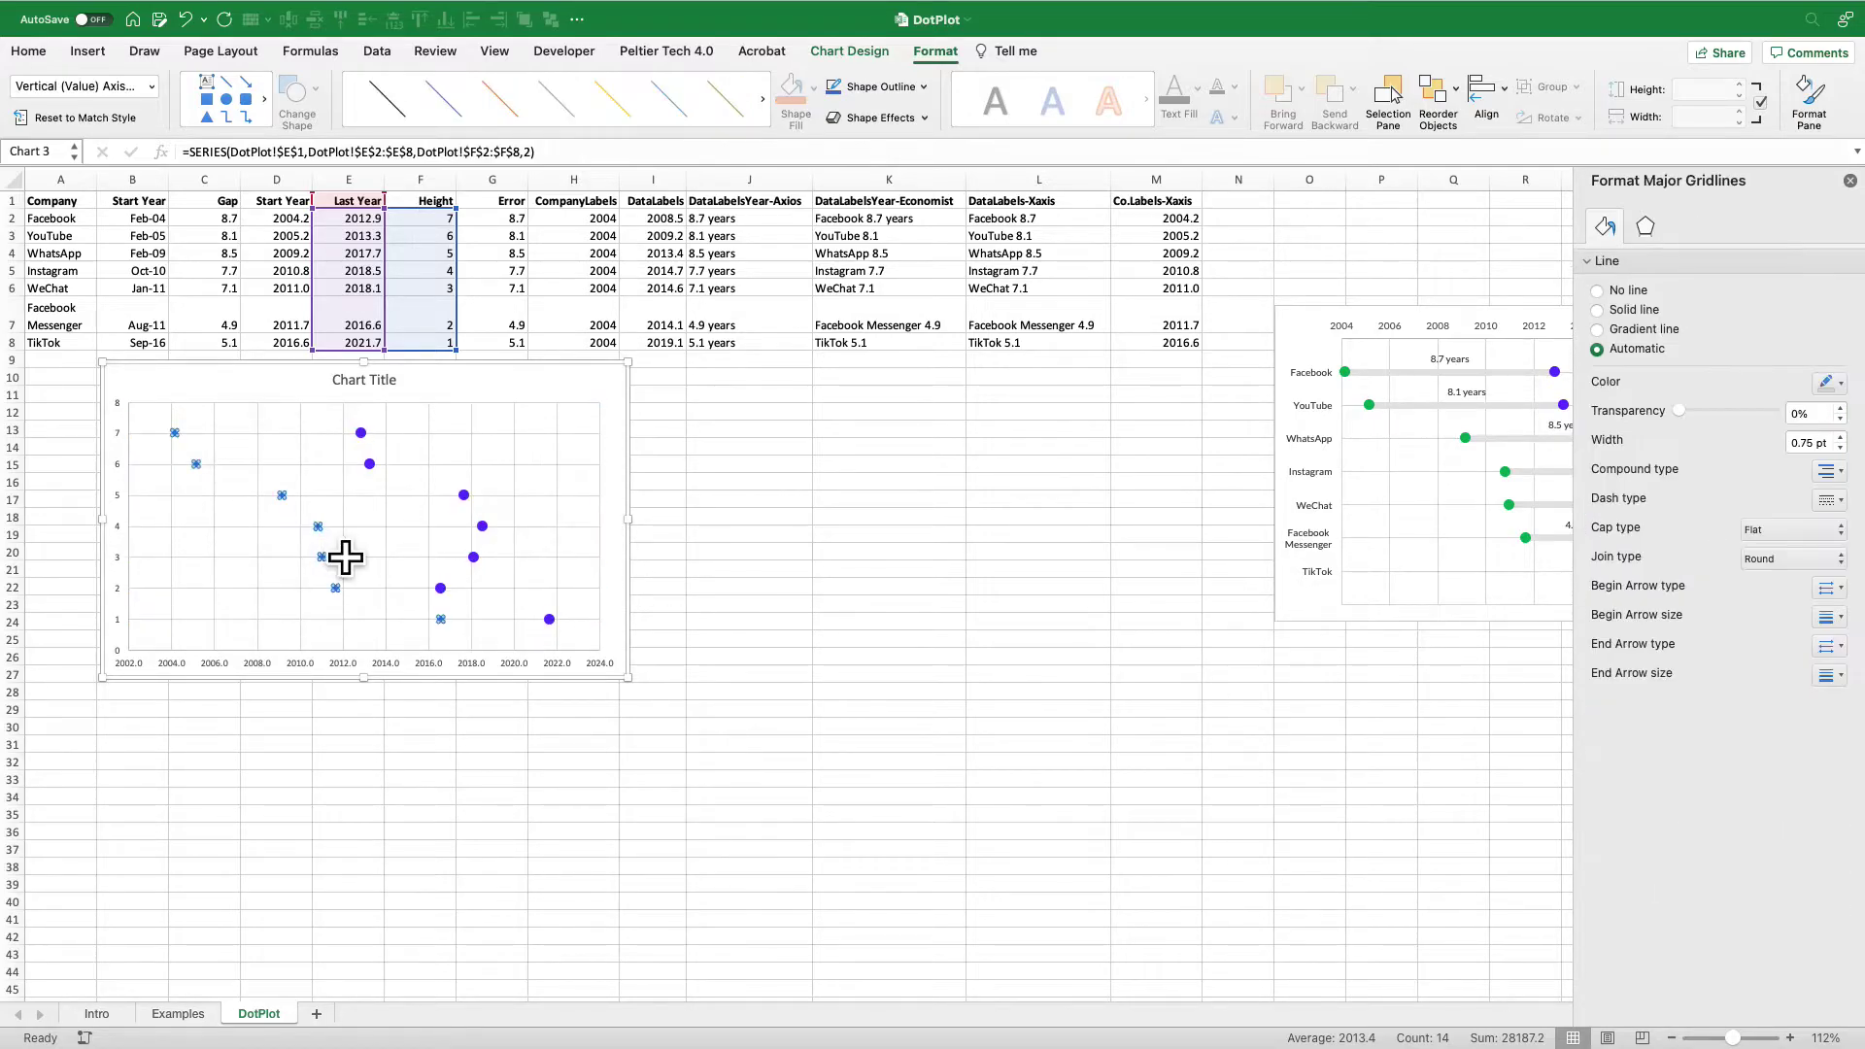
left_click(322, 557)
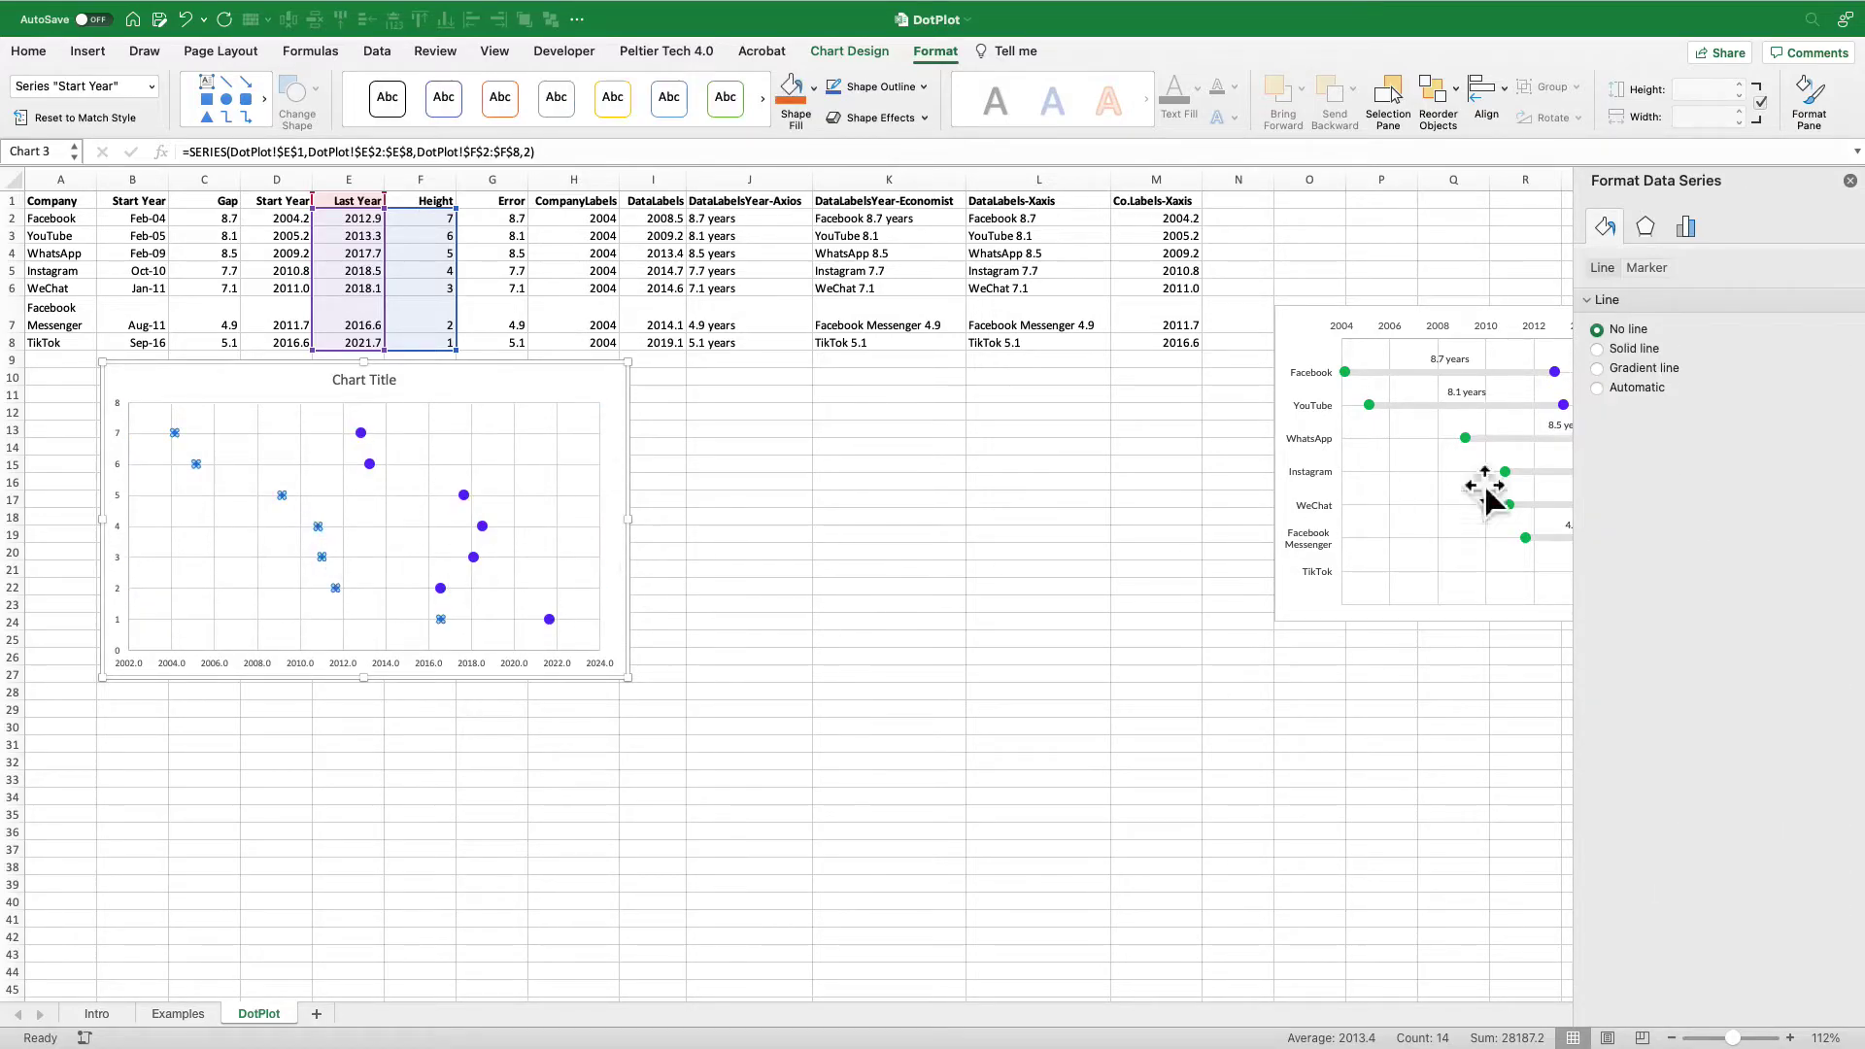
left_click(1649, 269)
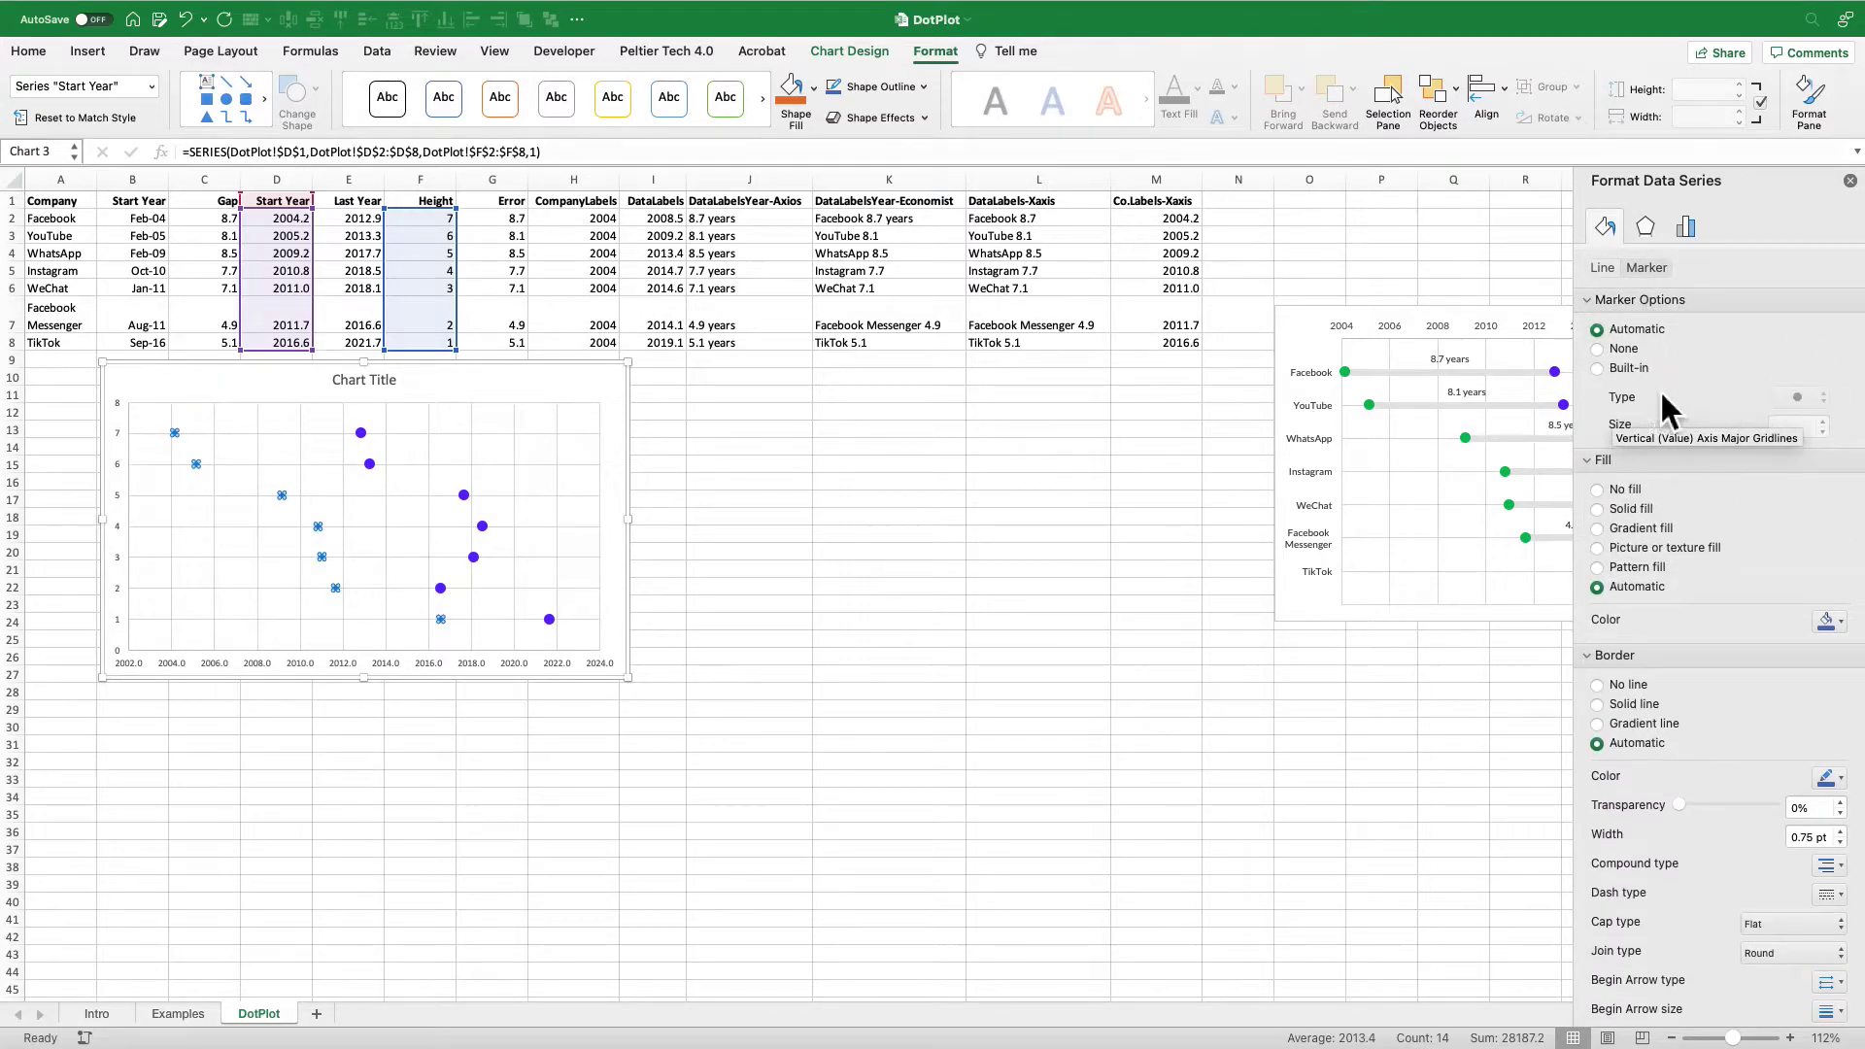
left_click(1630, 369)
left_click(1826, 423)
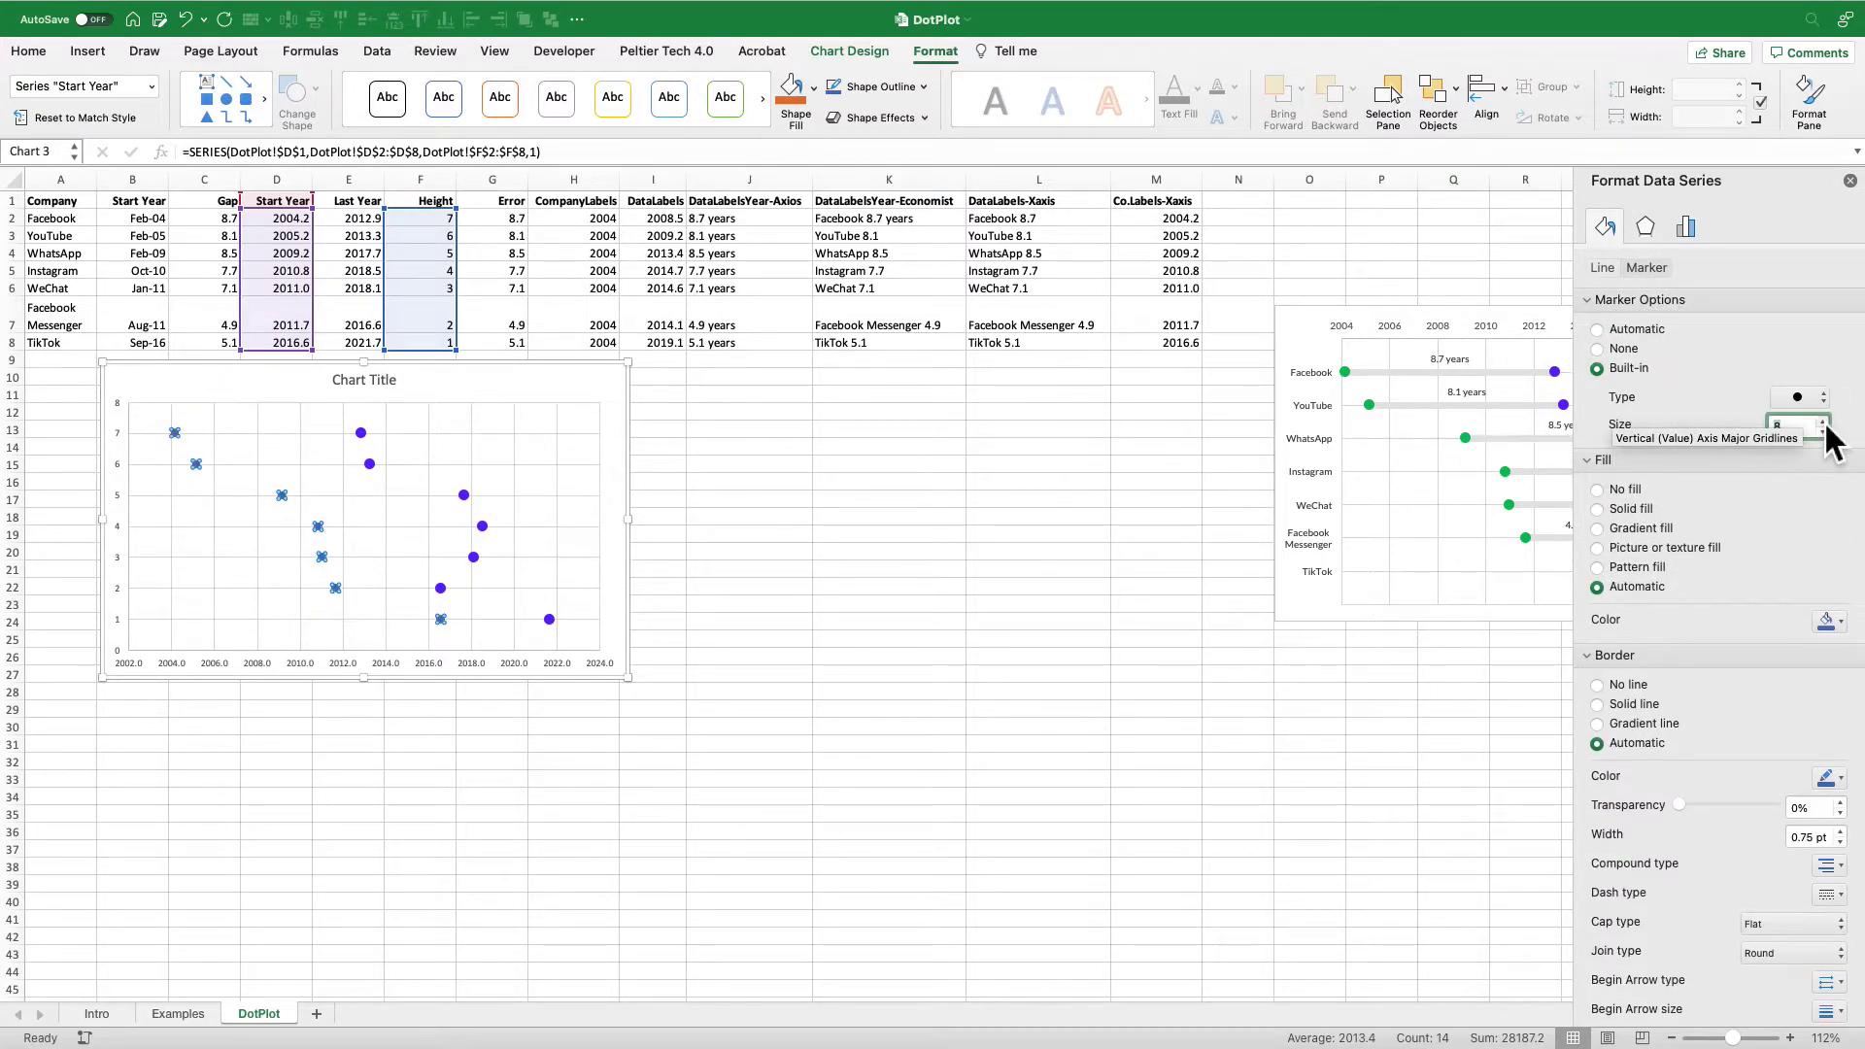
left_click(1825, 421)
left_click(1824, 421)
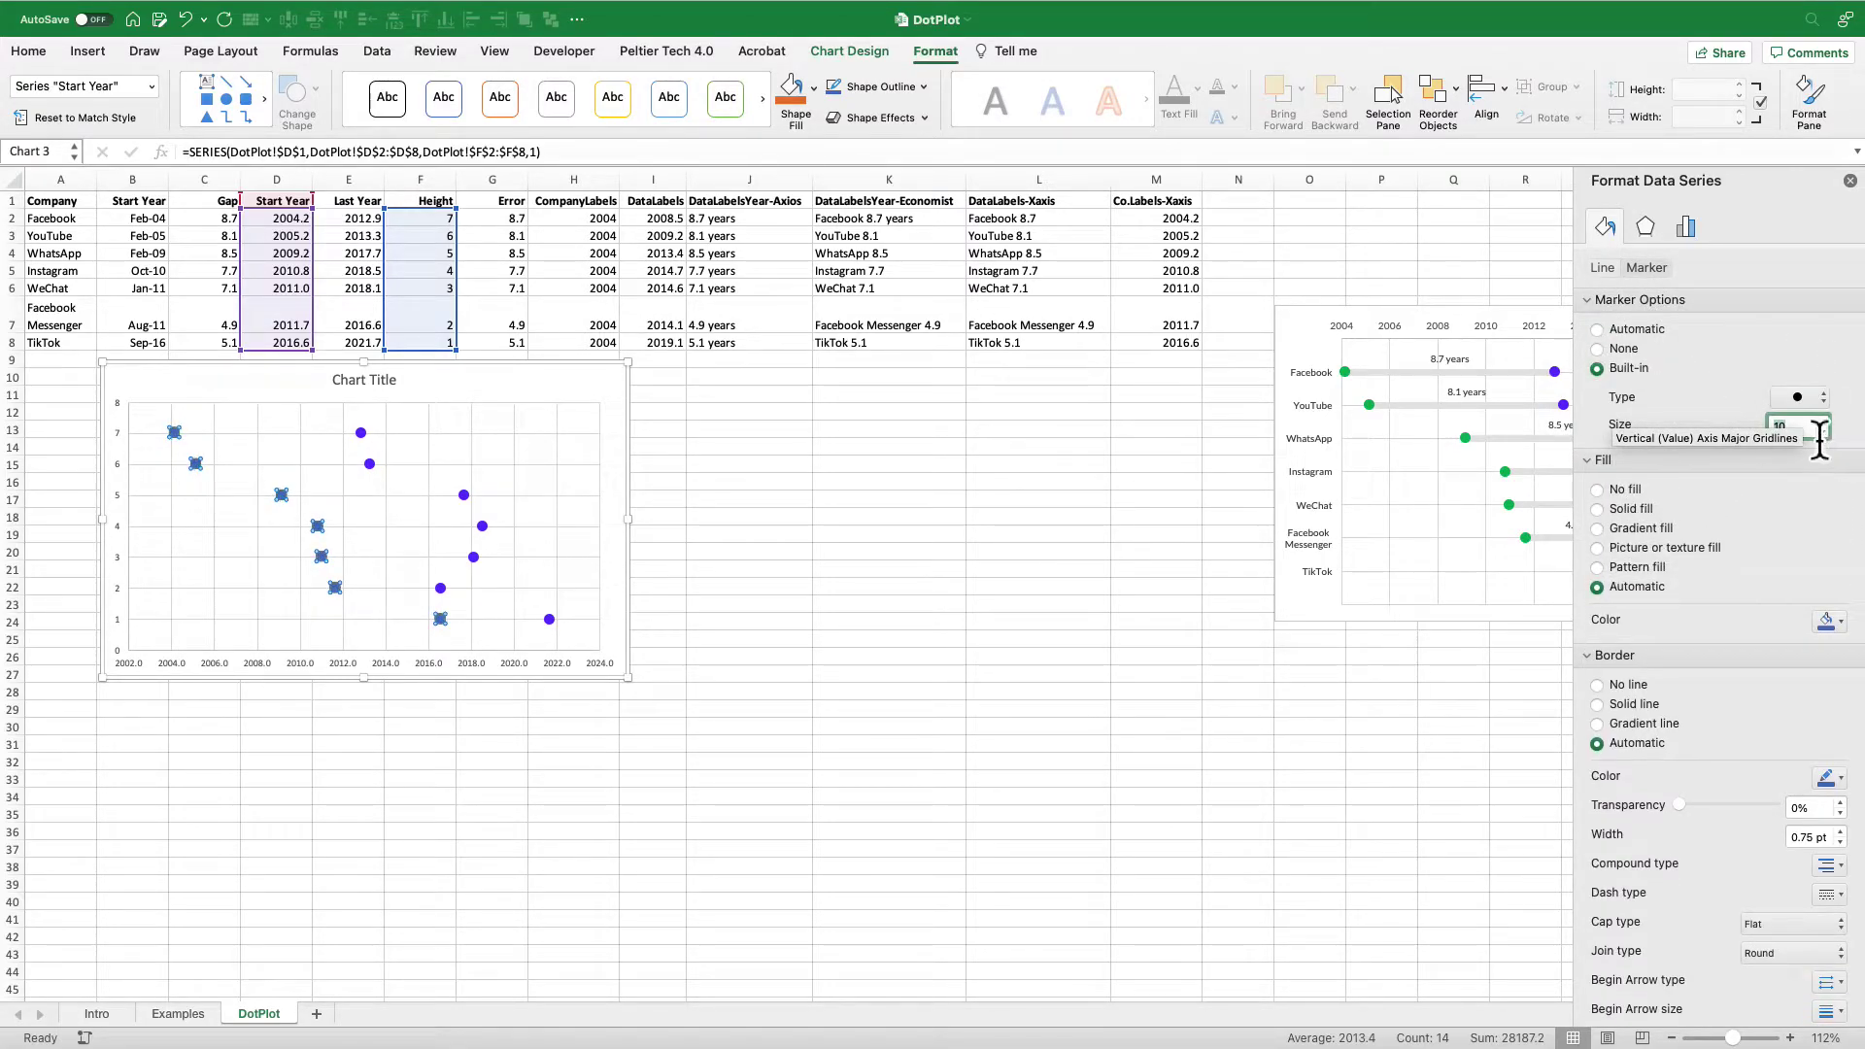
left_click(1640, 510)
left_click(1827, 621)
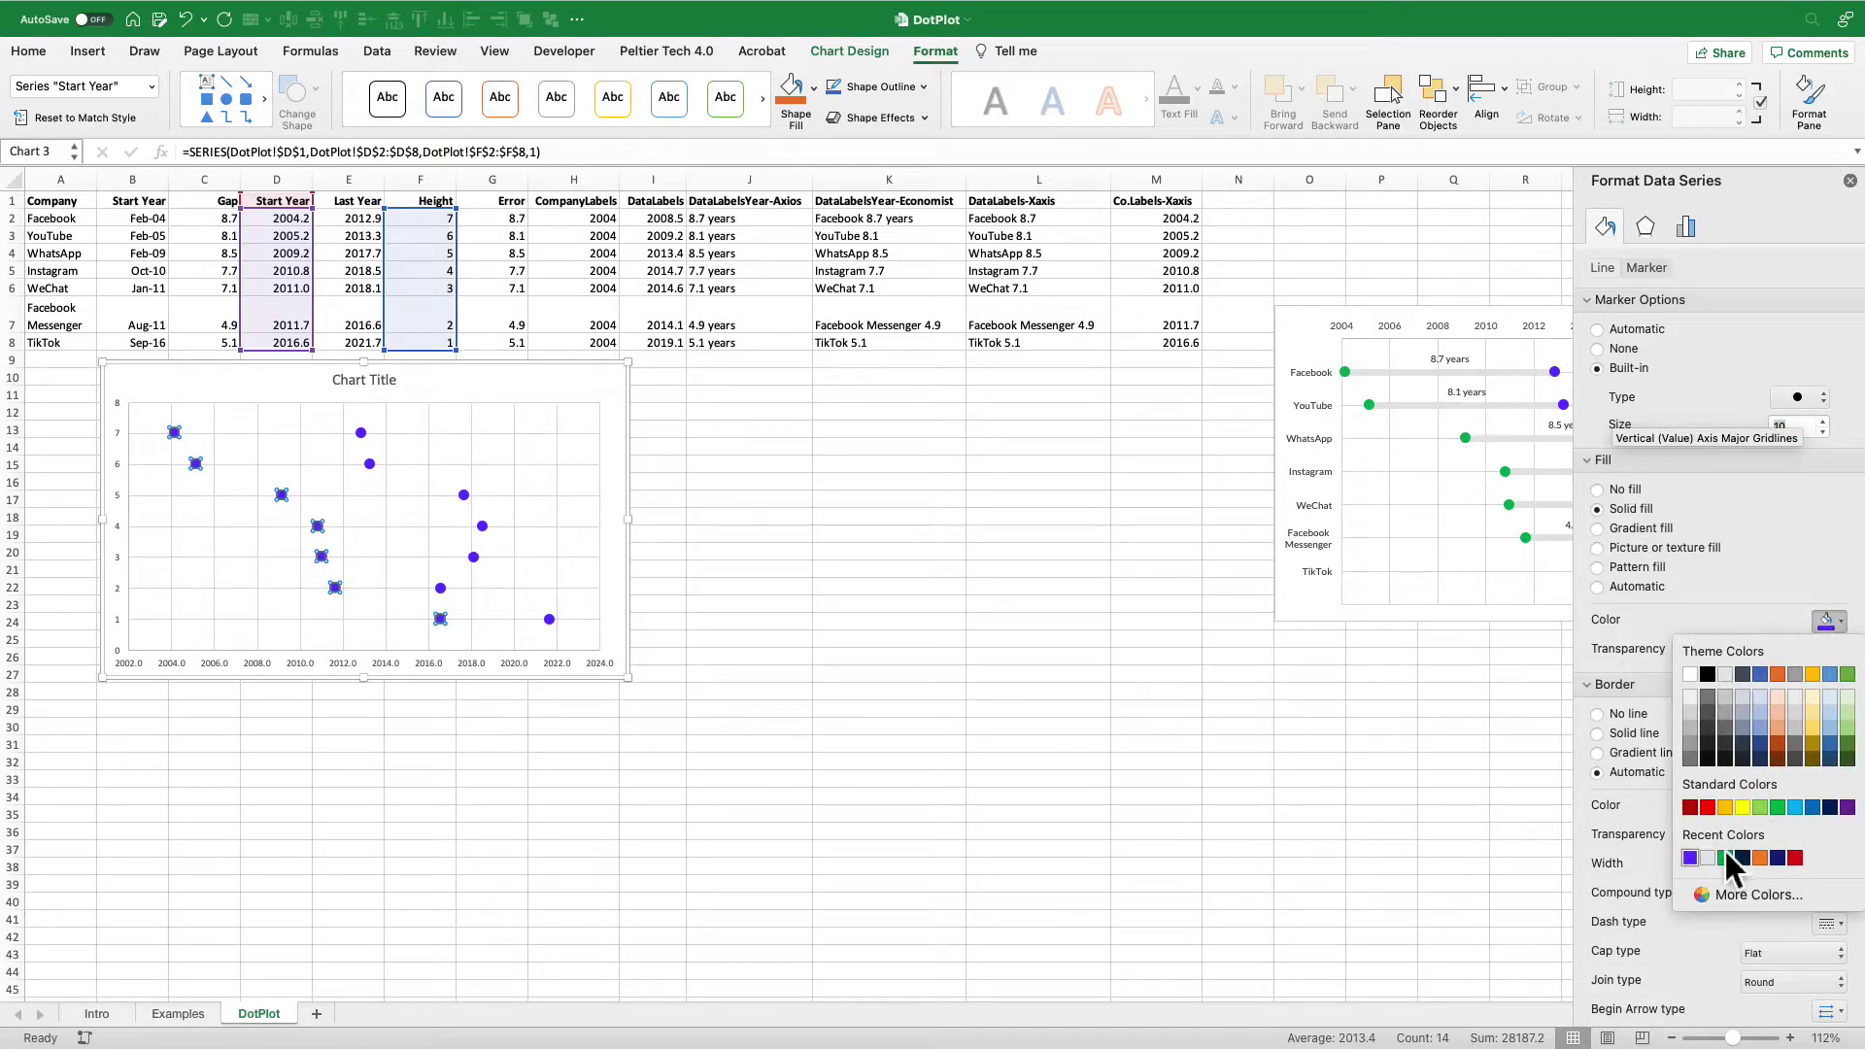
left_click(1726, 857)
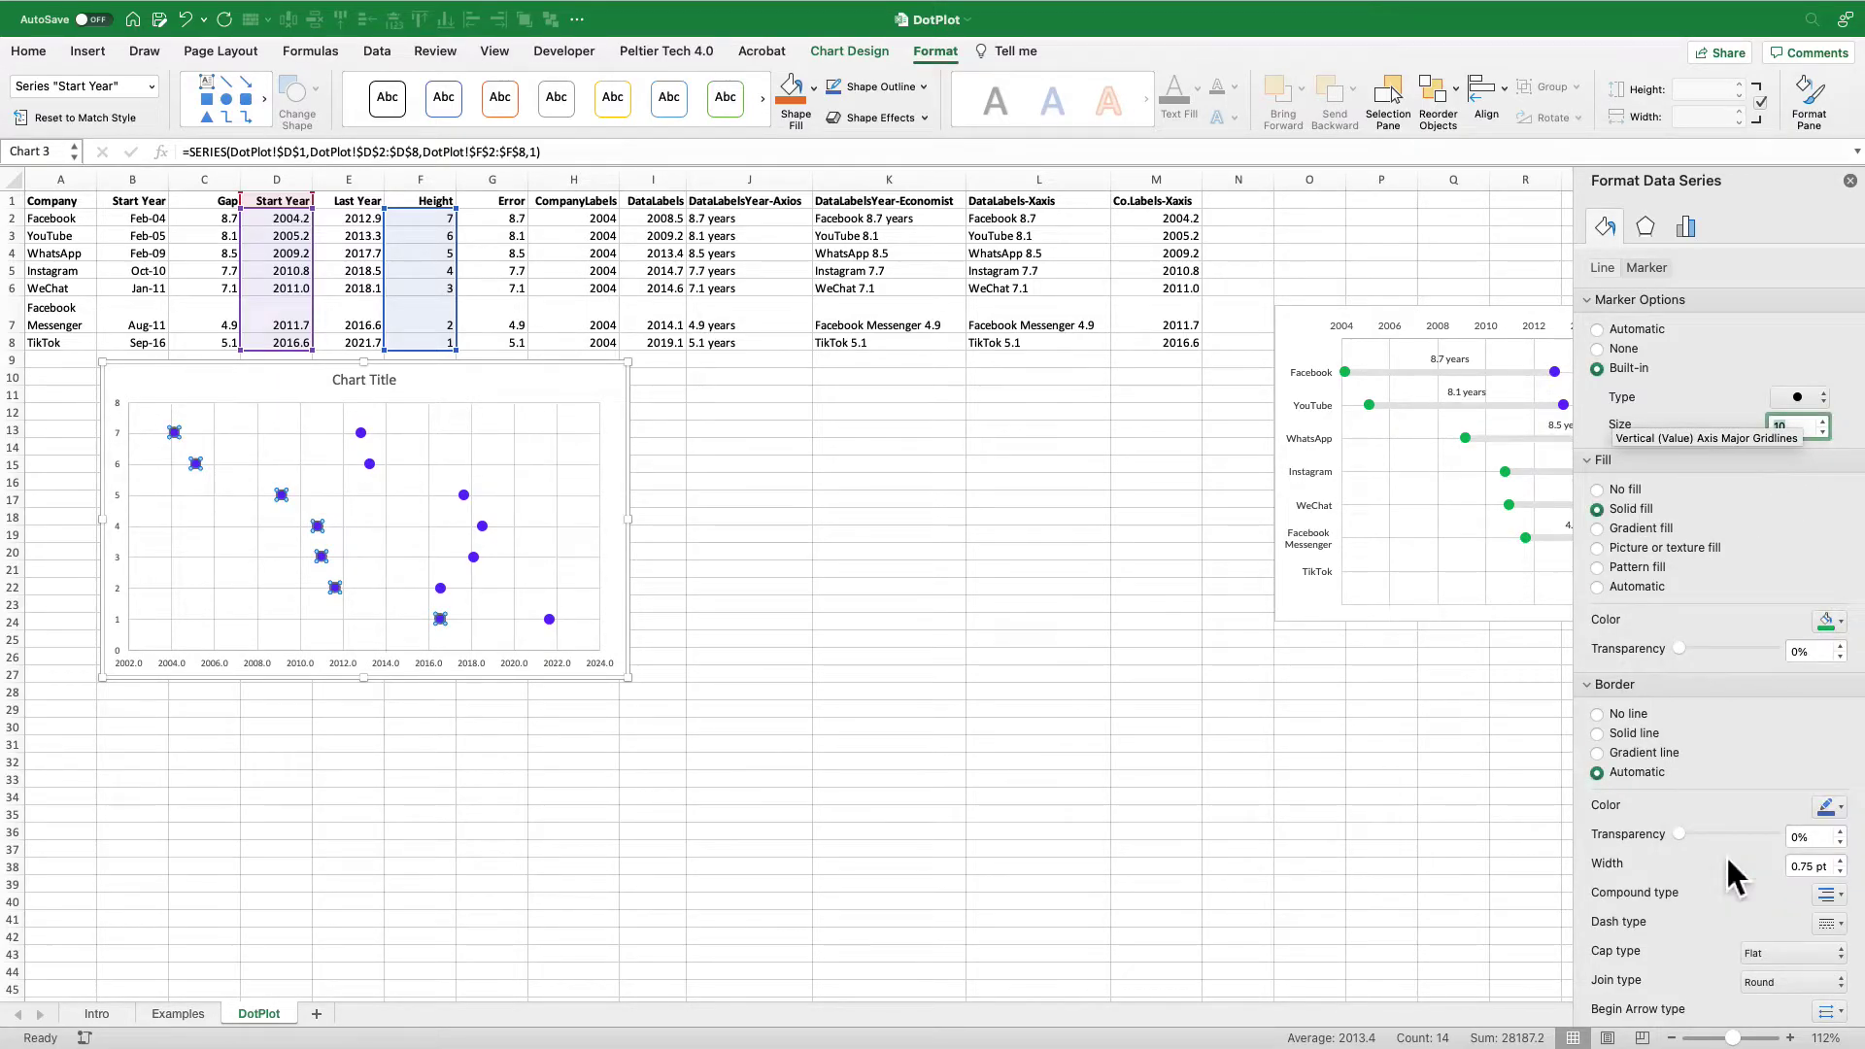
left_click(1599, 716)
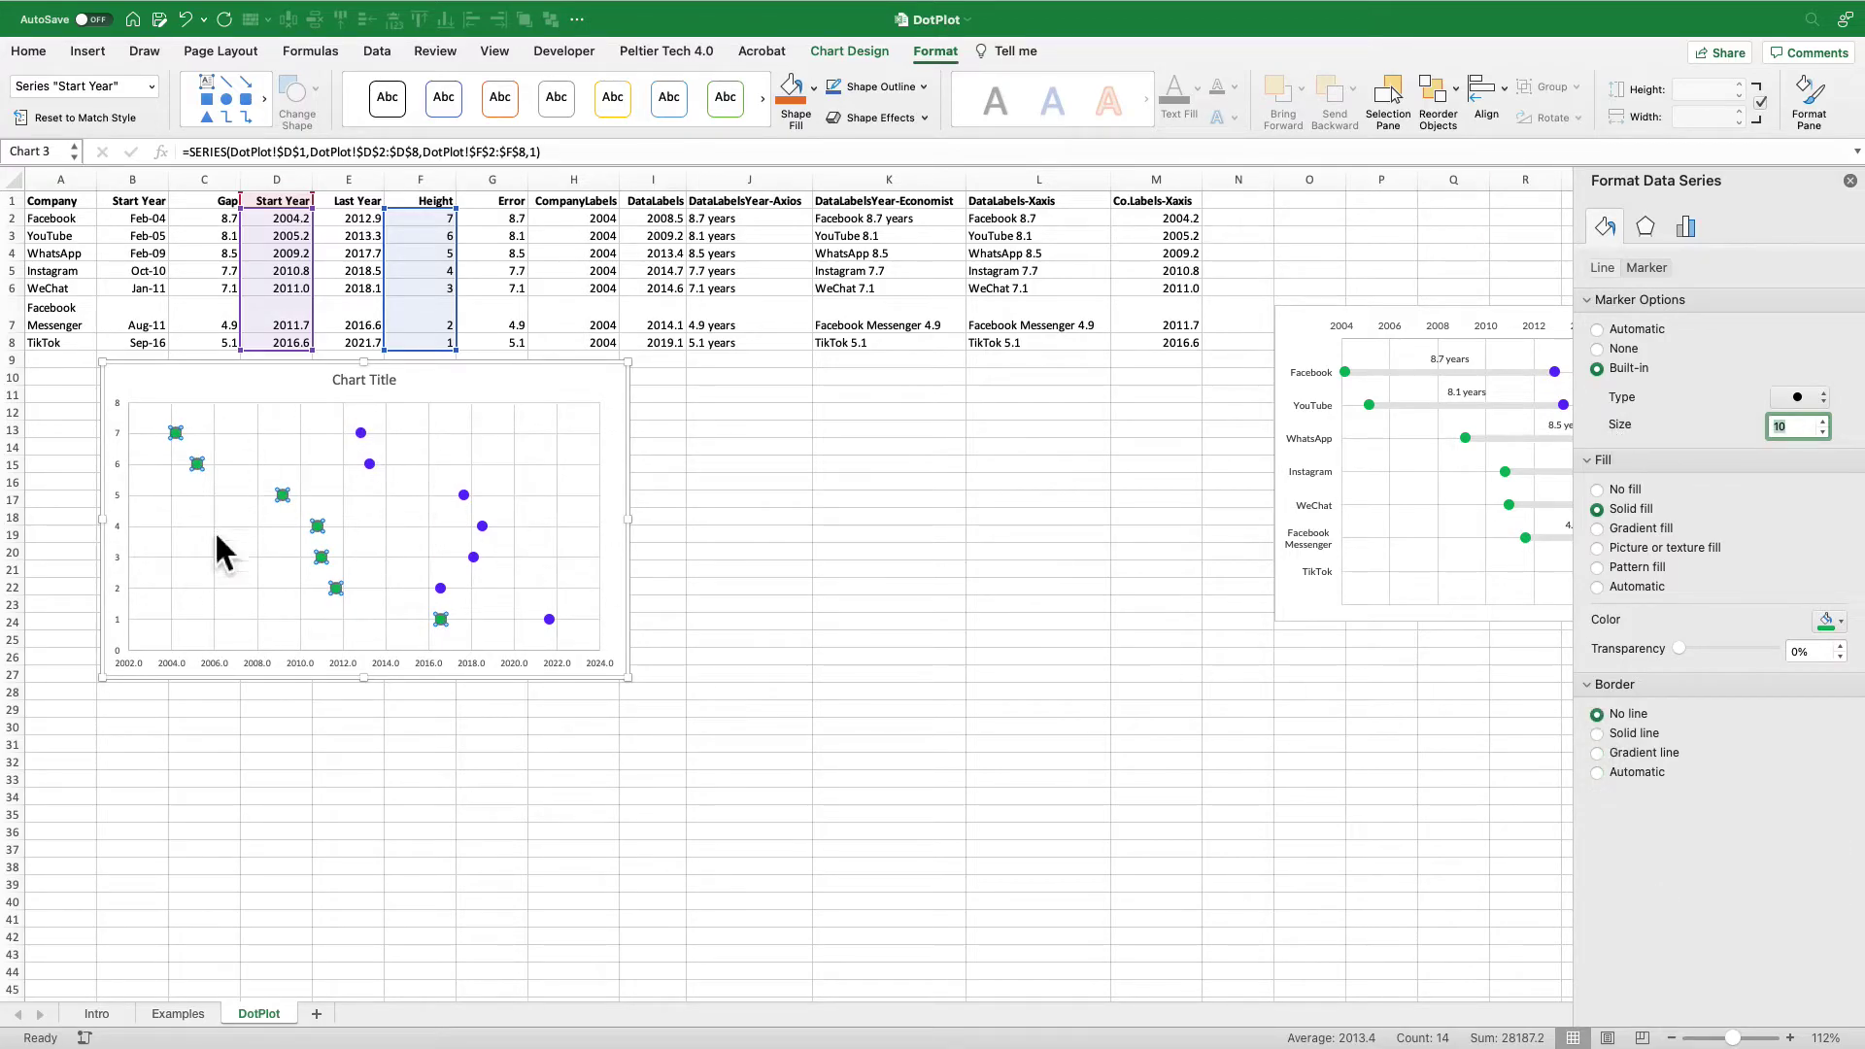
left_click(450, 399)
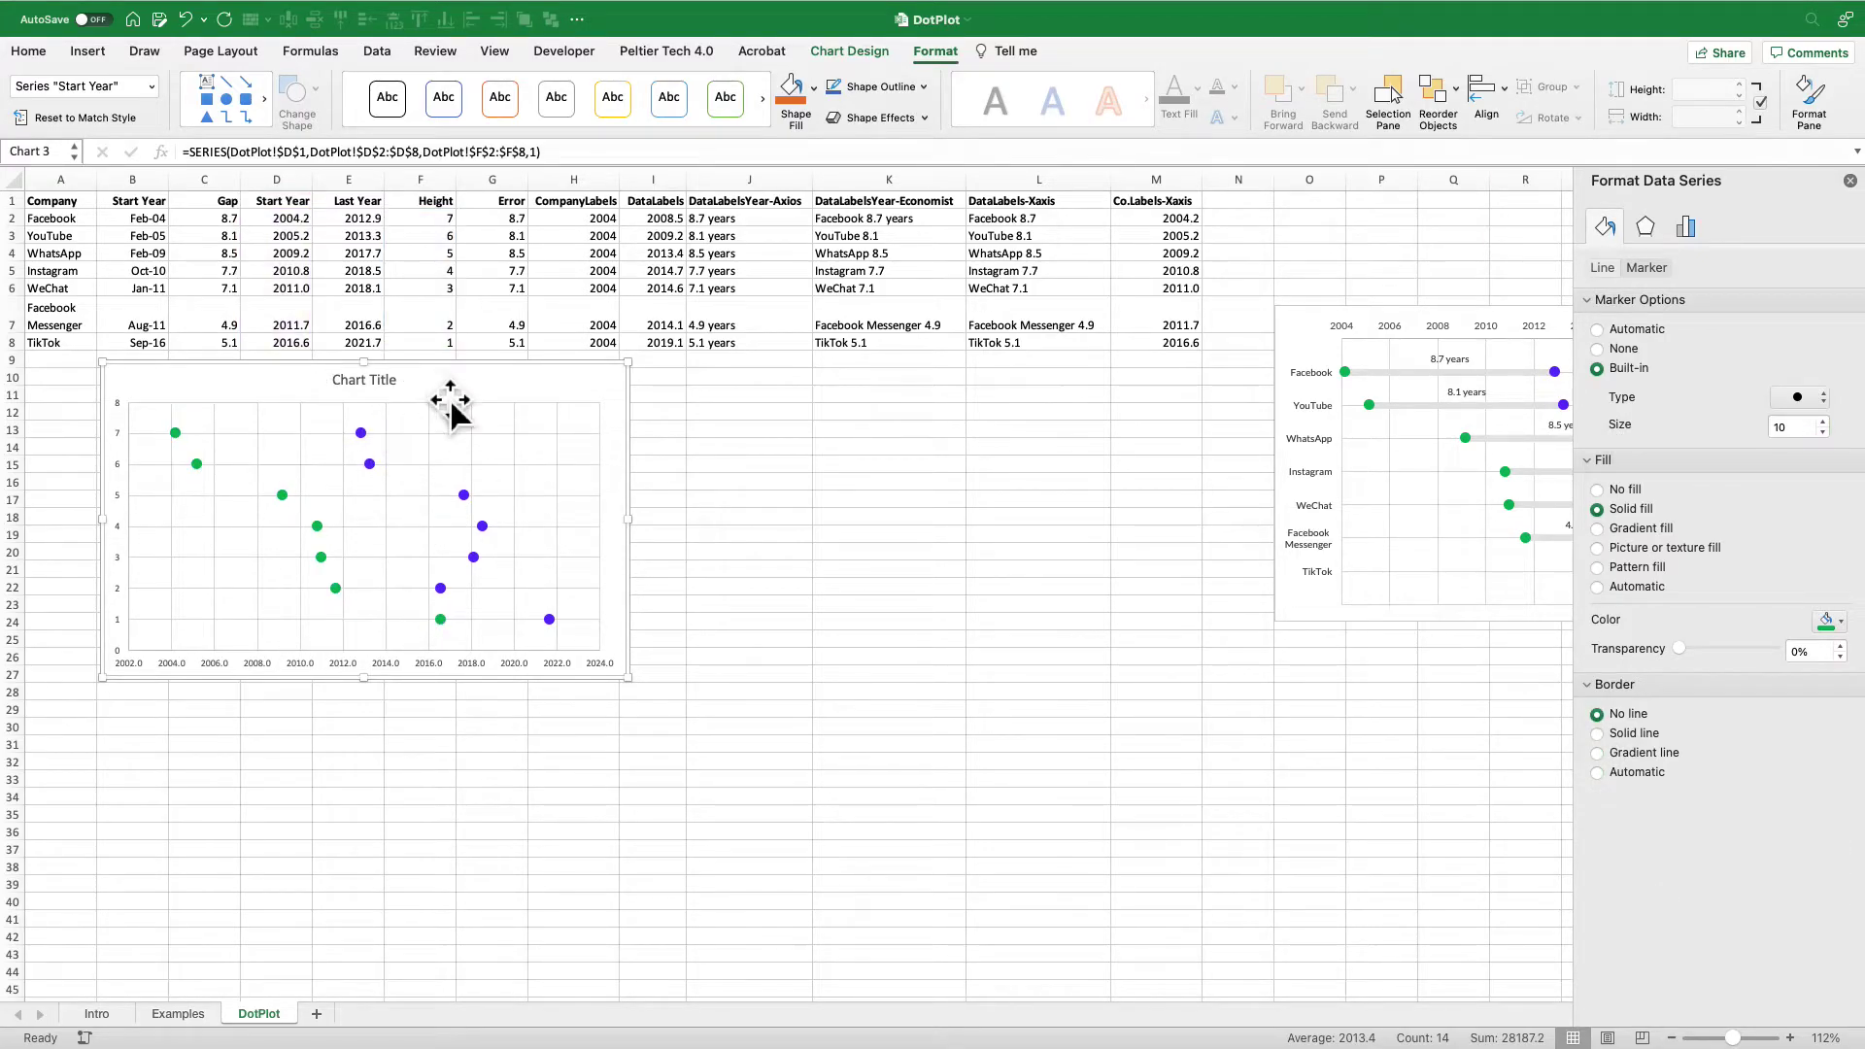
- Add error bars to the Last Year series and delete the vertical ones
left_click(364, 439)
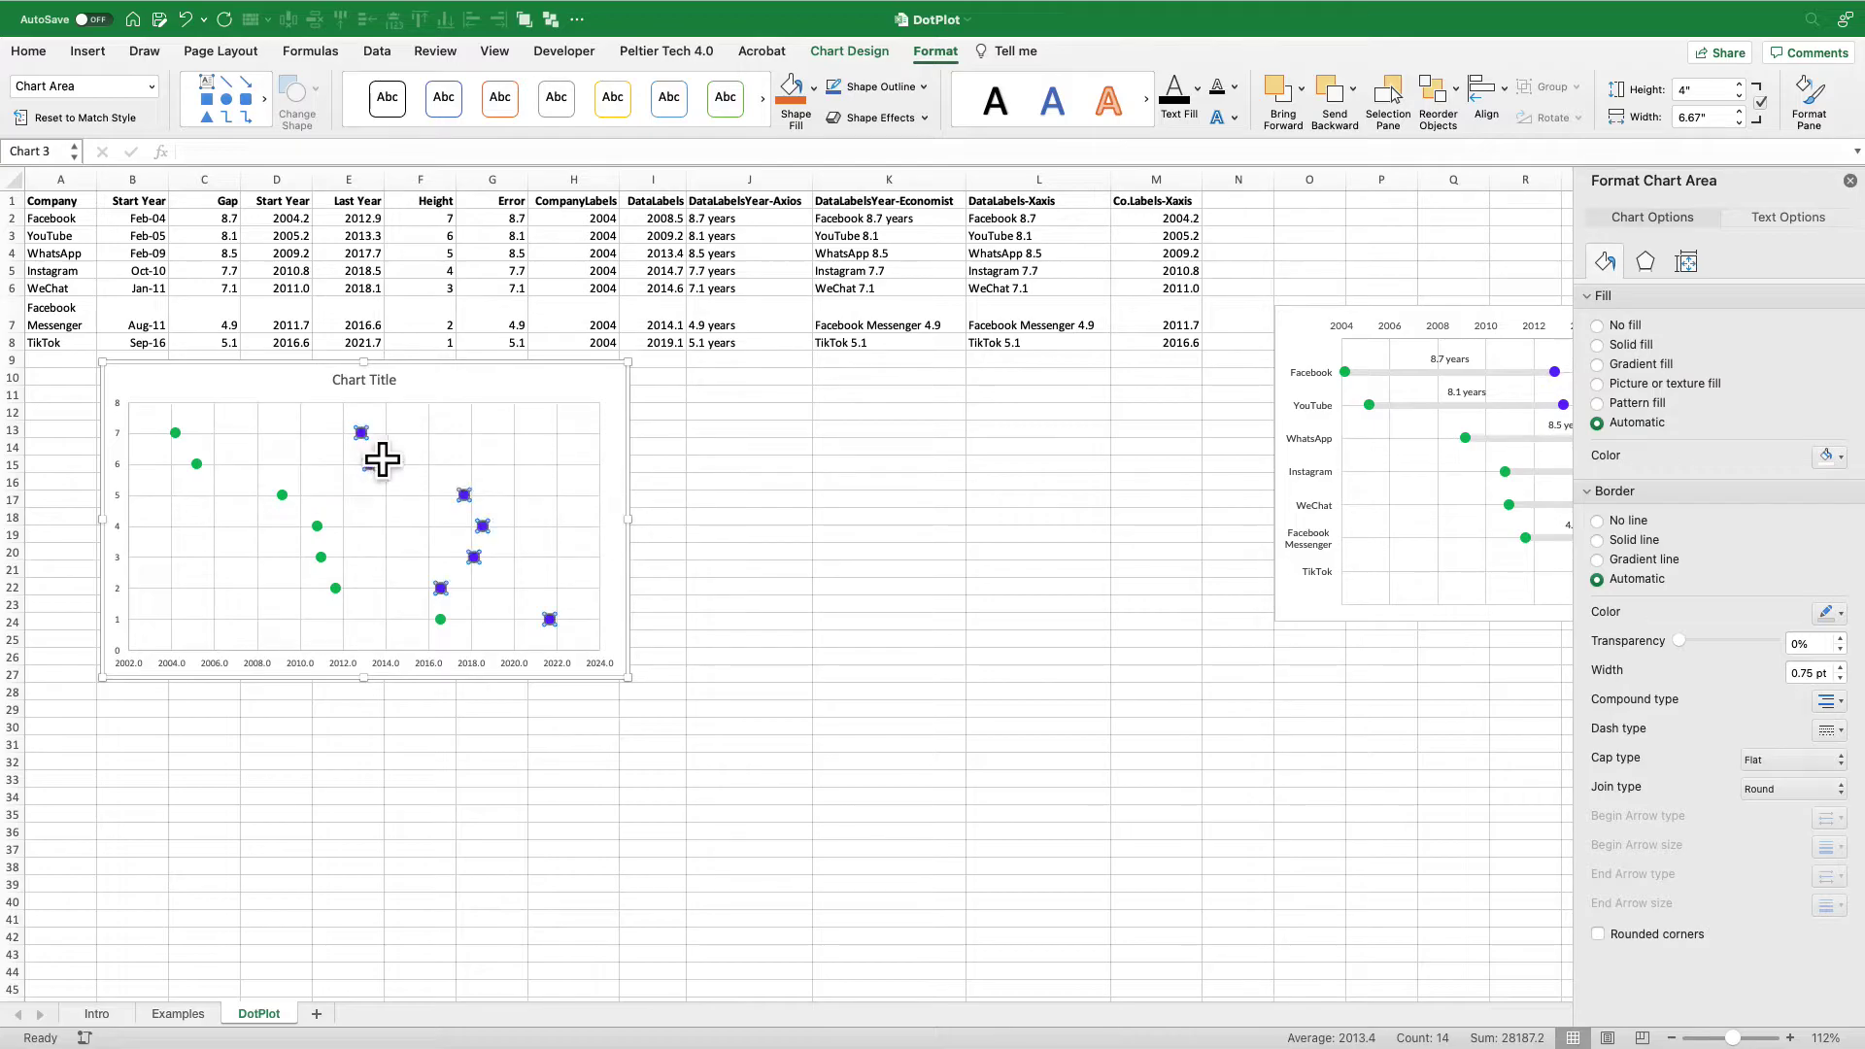
left_click(861, 50)
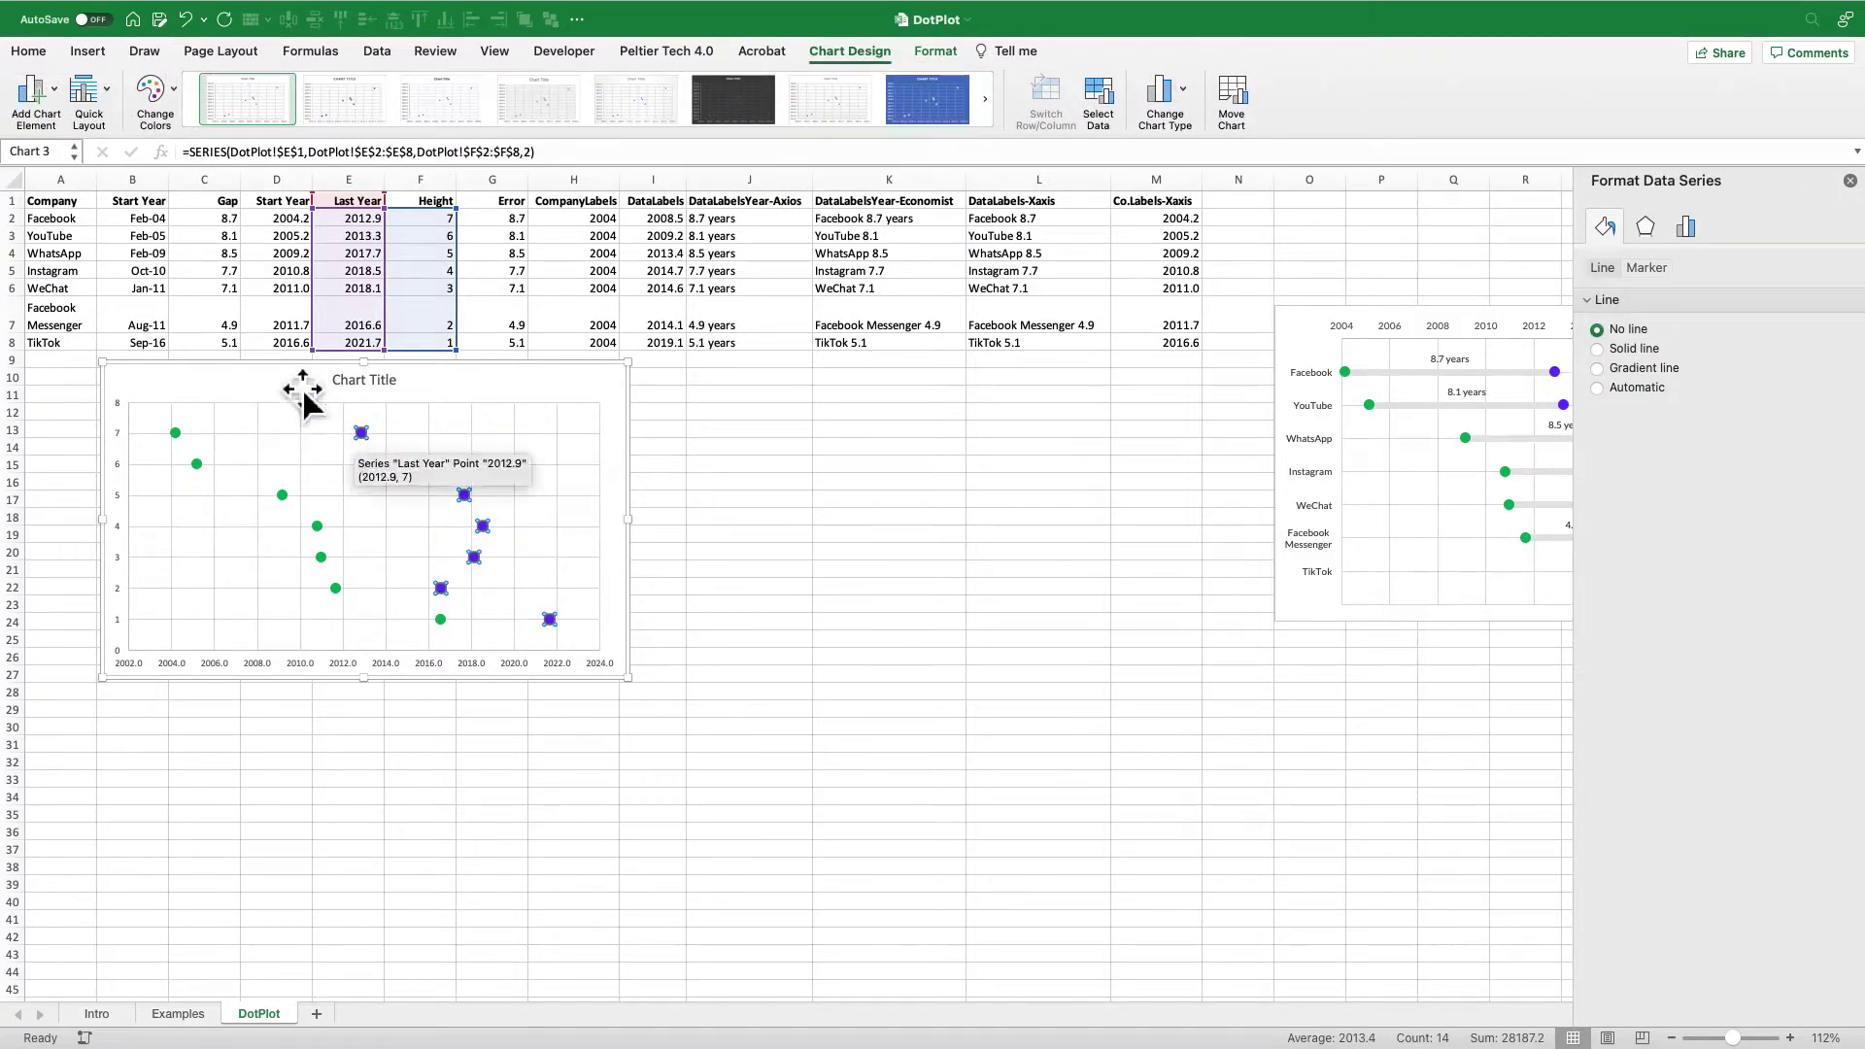
left_click(43, 97)
mouse_move(85, 247)
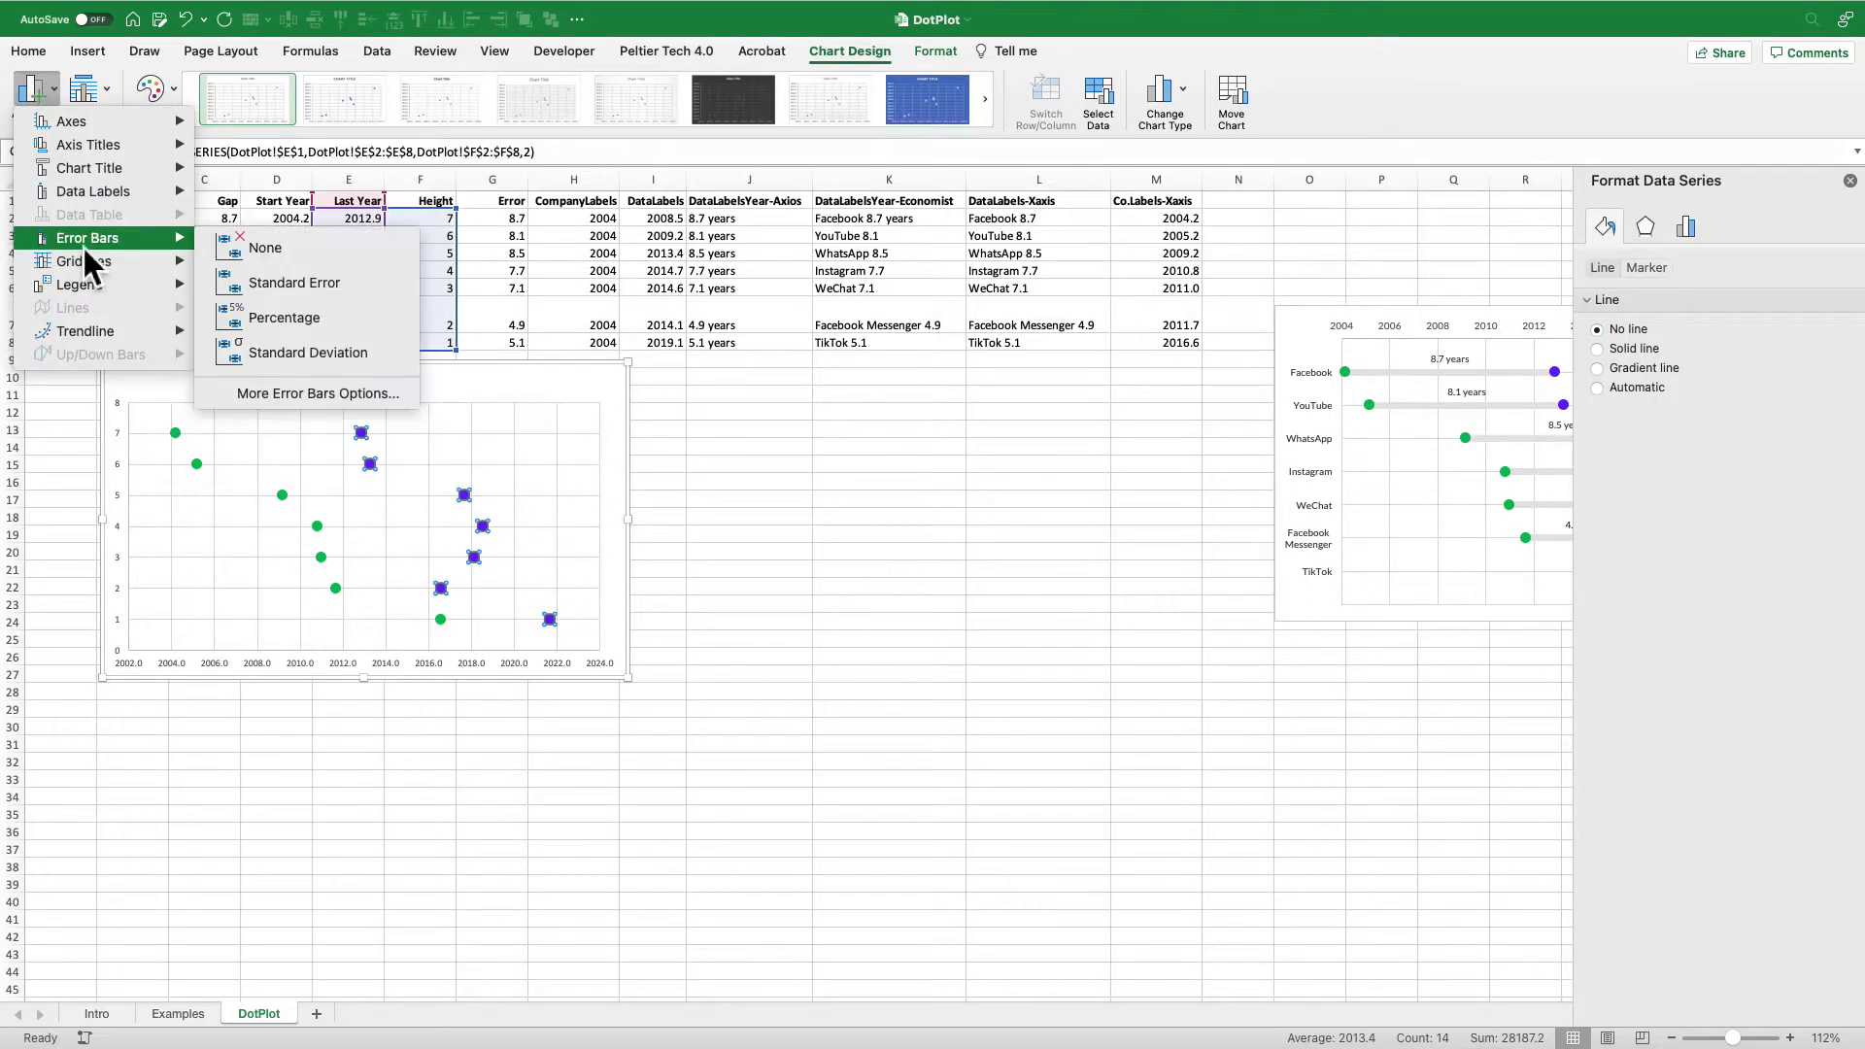
left_click(319, 395)
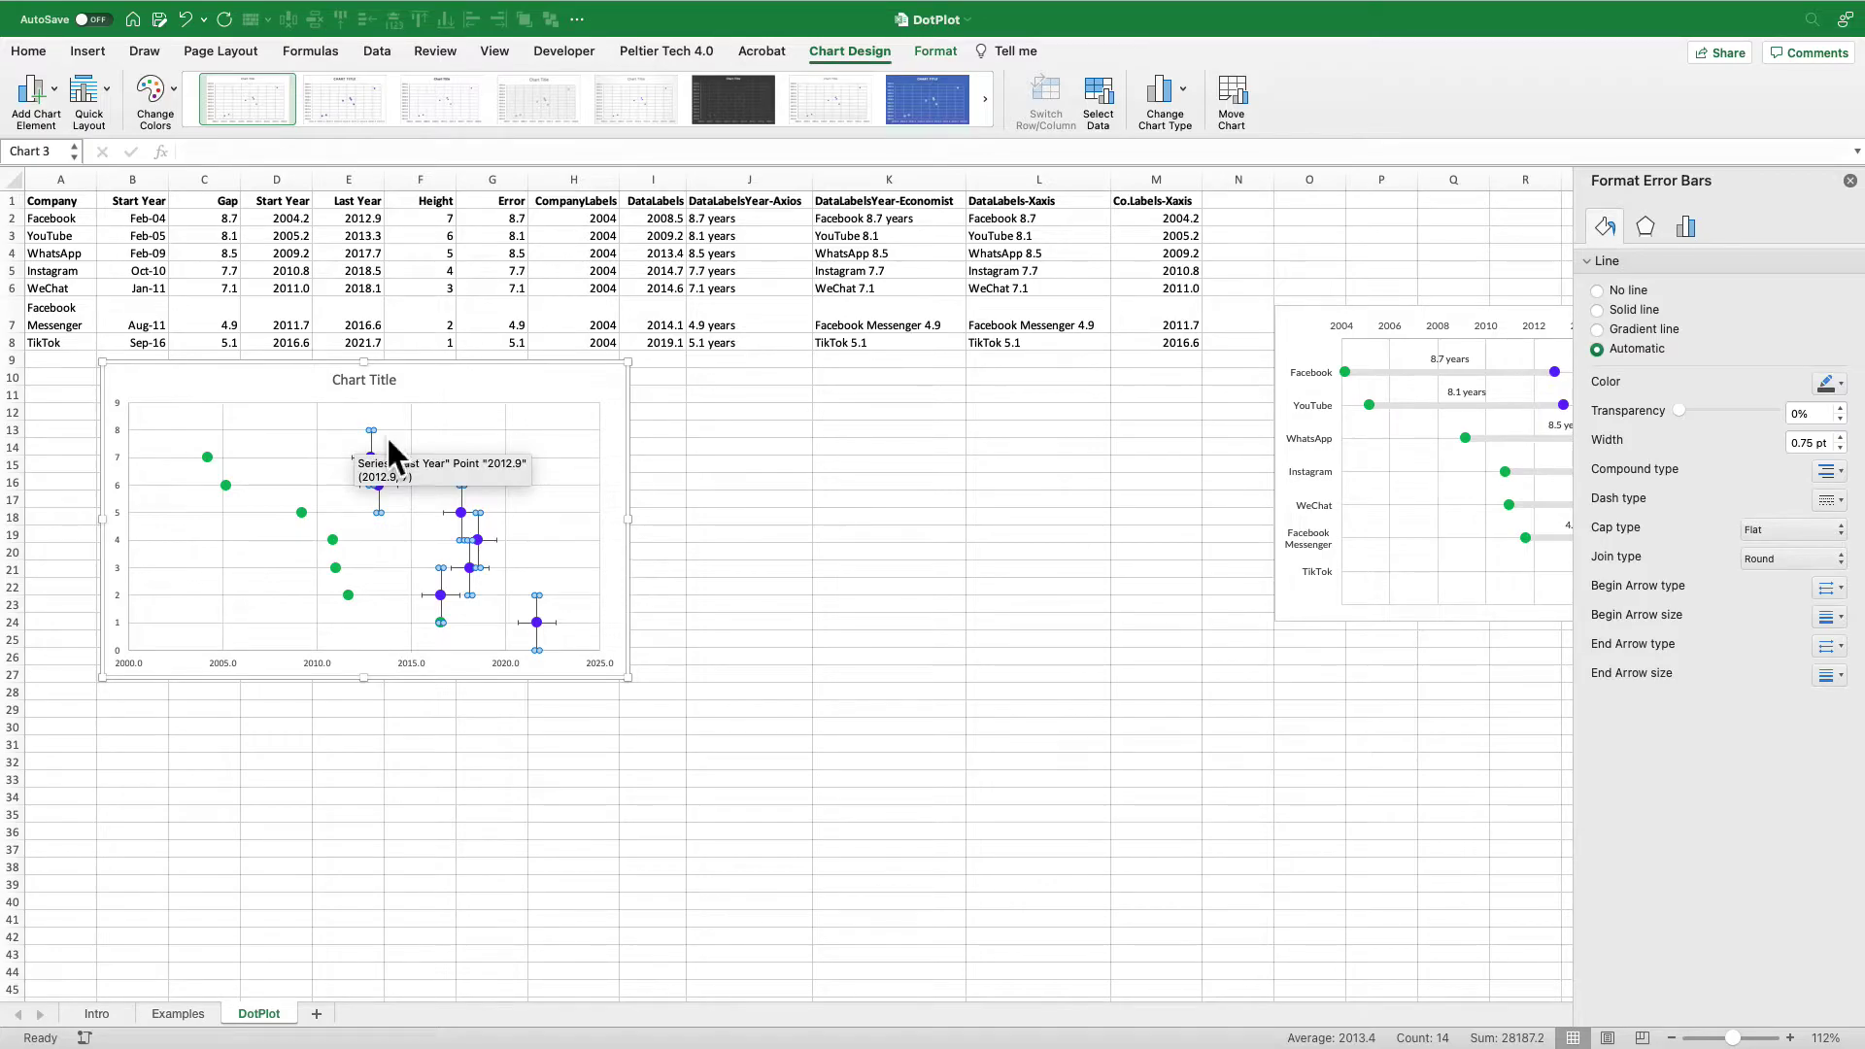
key("Delete")
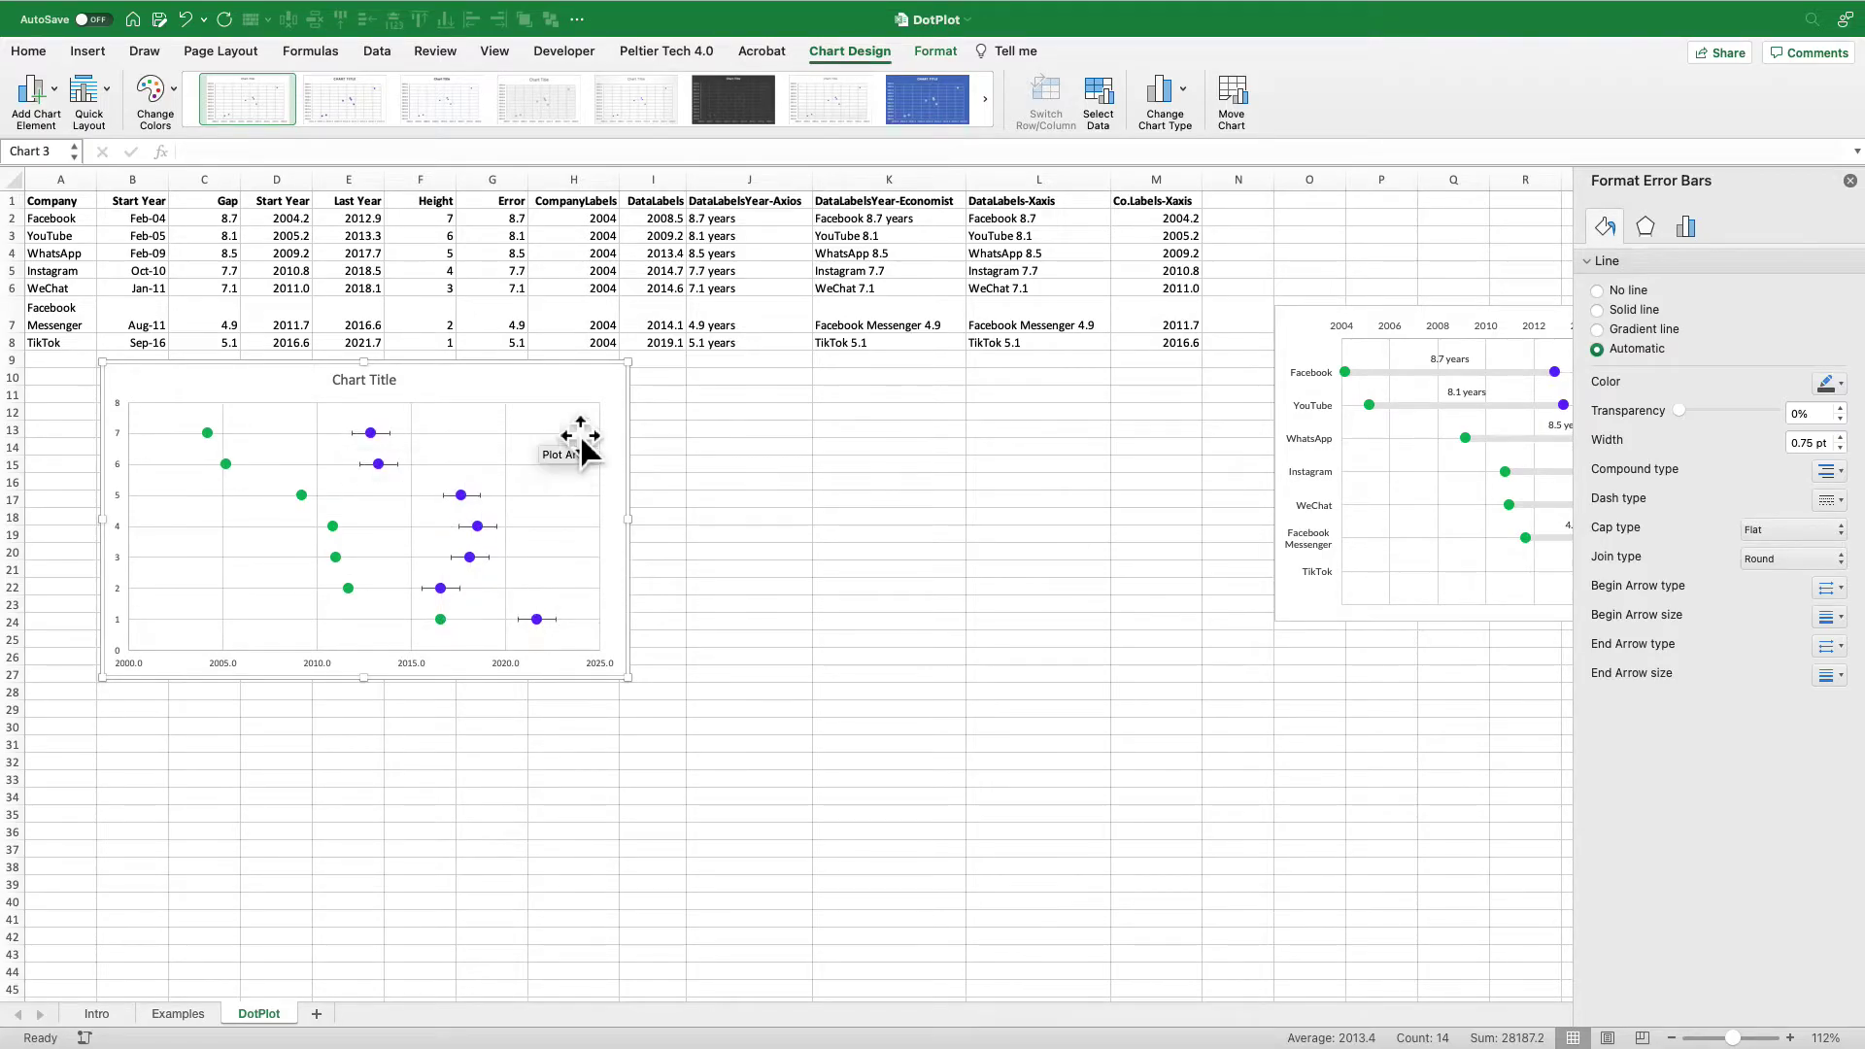
- Set the horizontal error bars to Minus with custom negative values from G2:G8
left_click(395, 464)
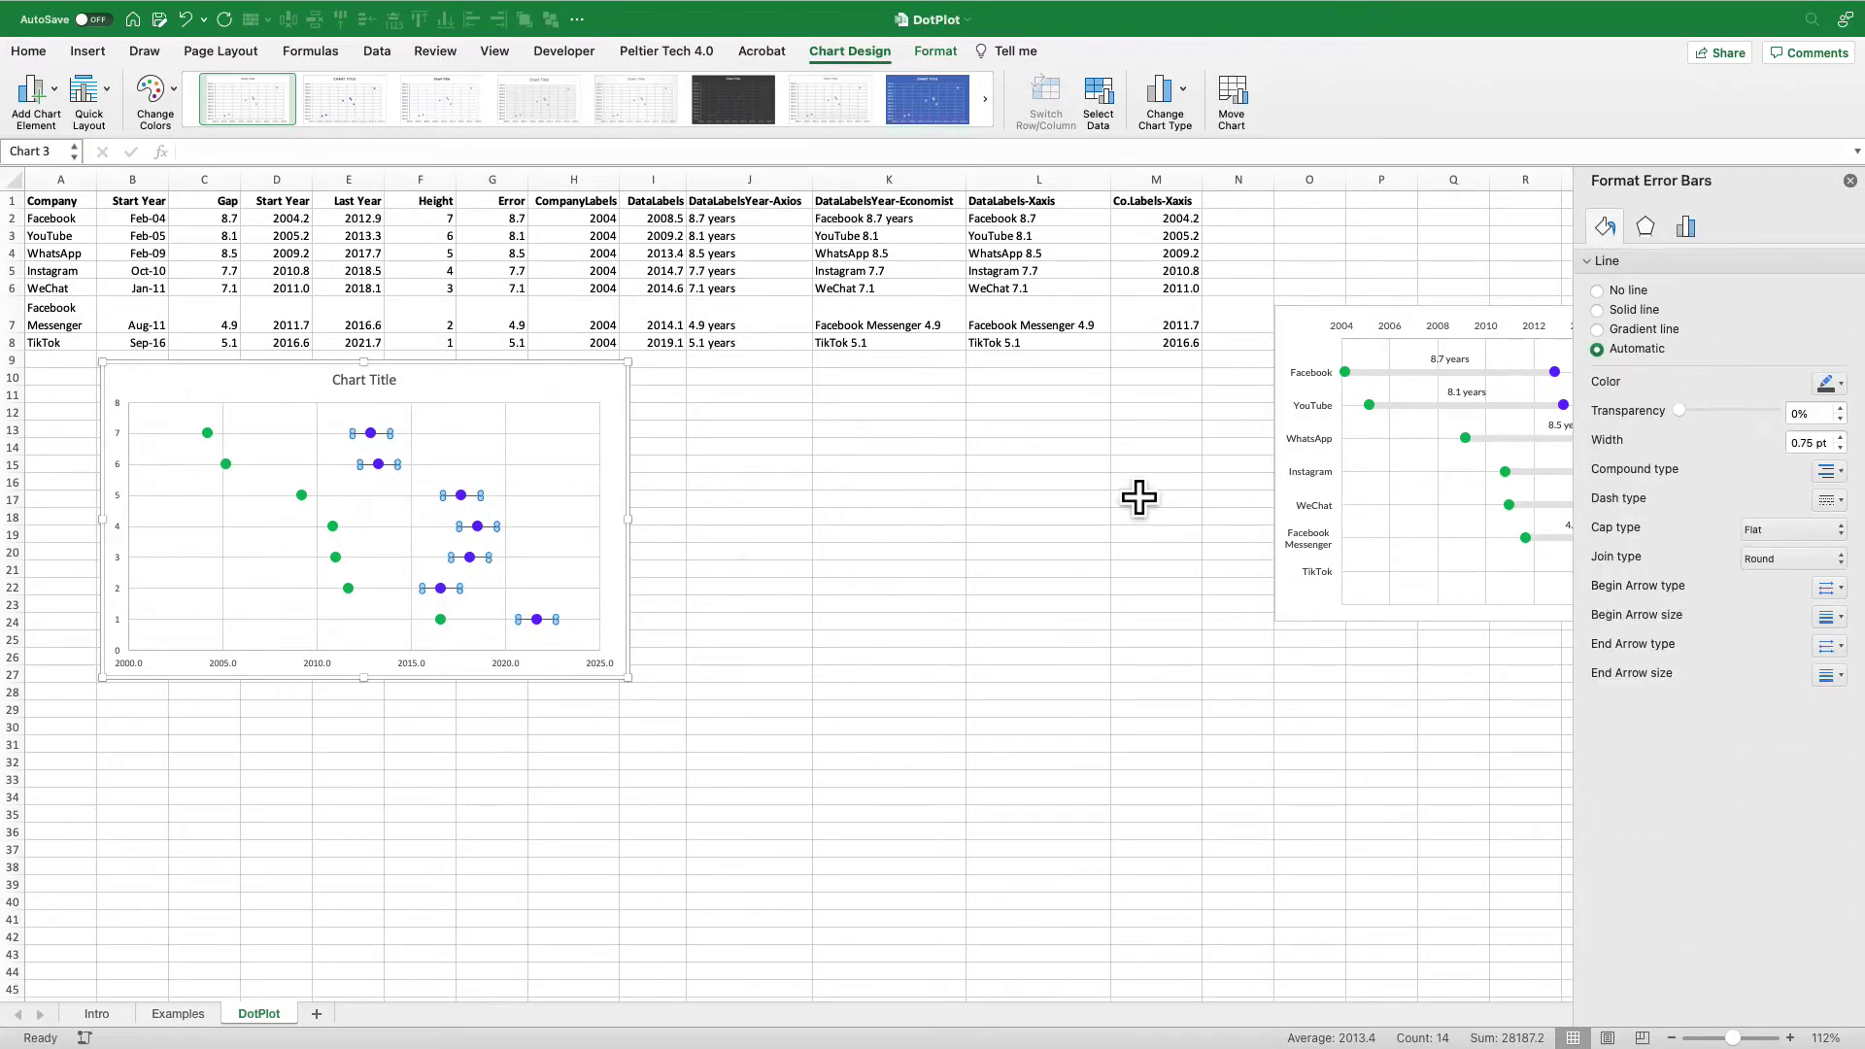
left_click(1687, 227)
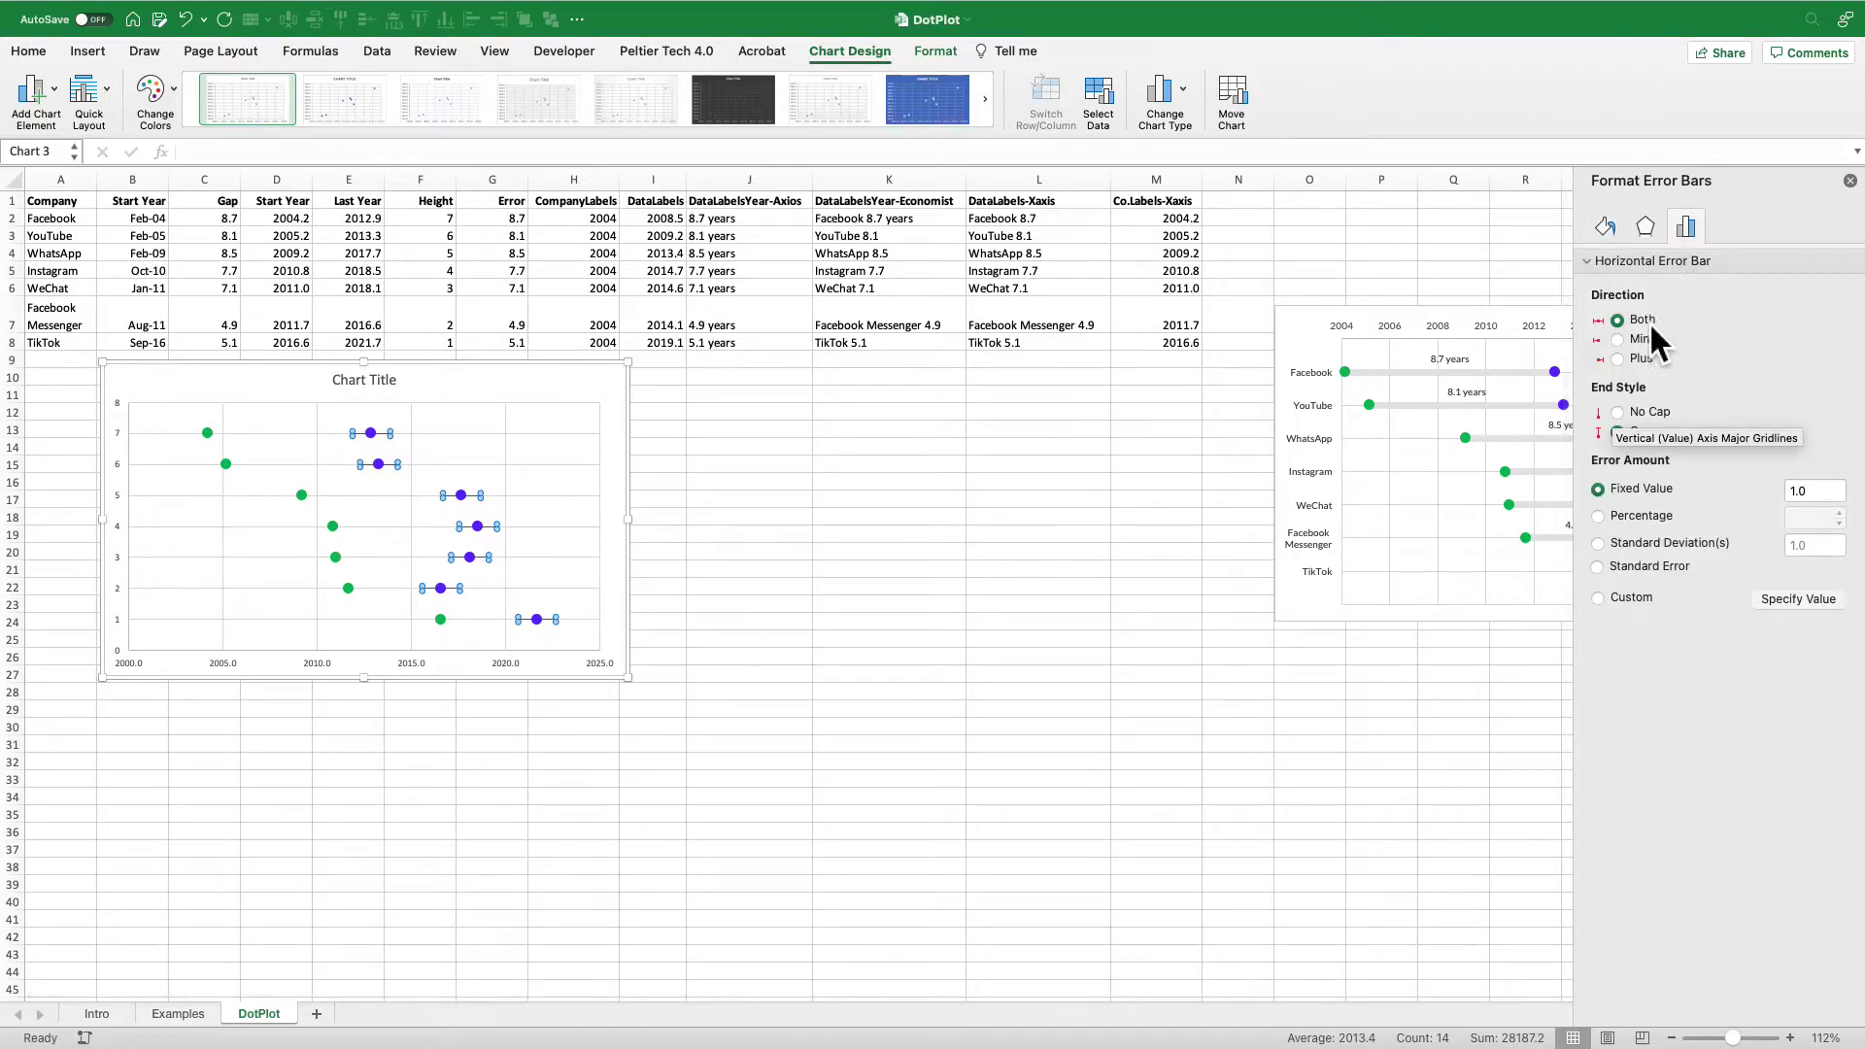
left_click(1617, 340)
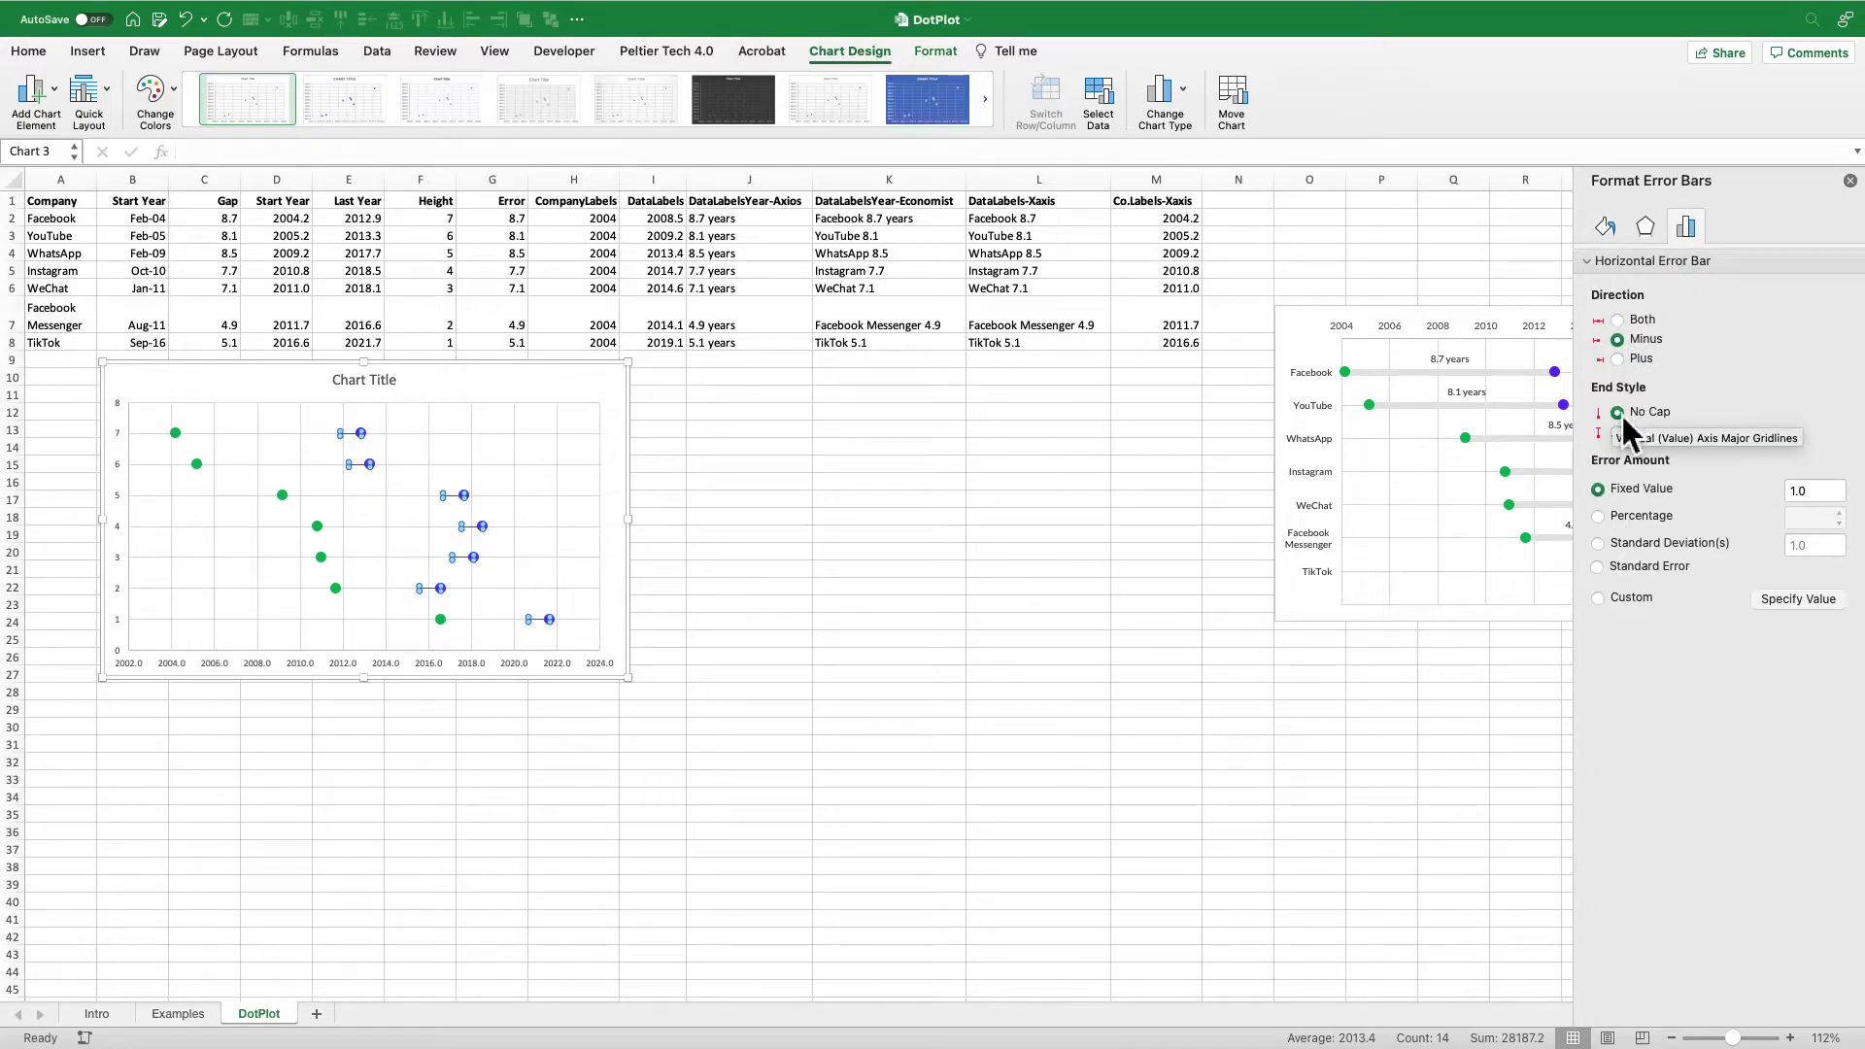
left_click(1632, 596)
left_click(1776, 599)
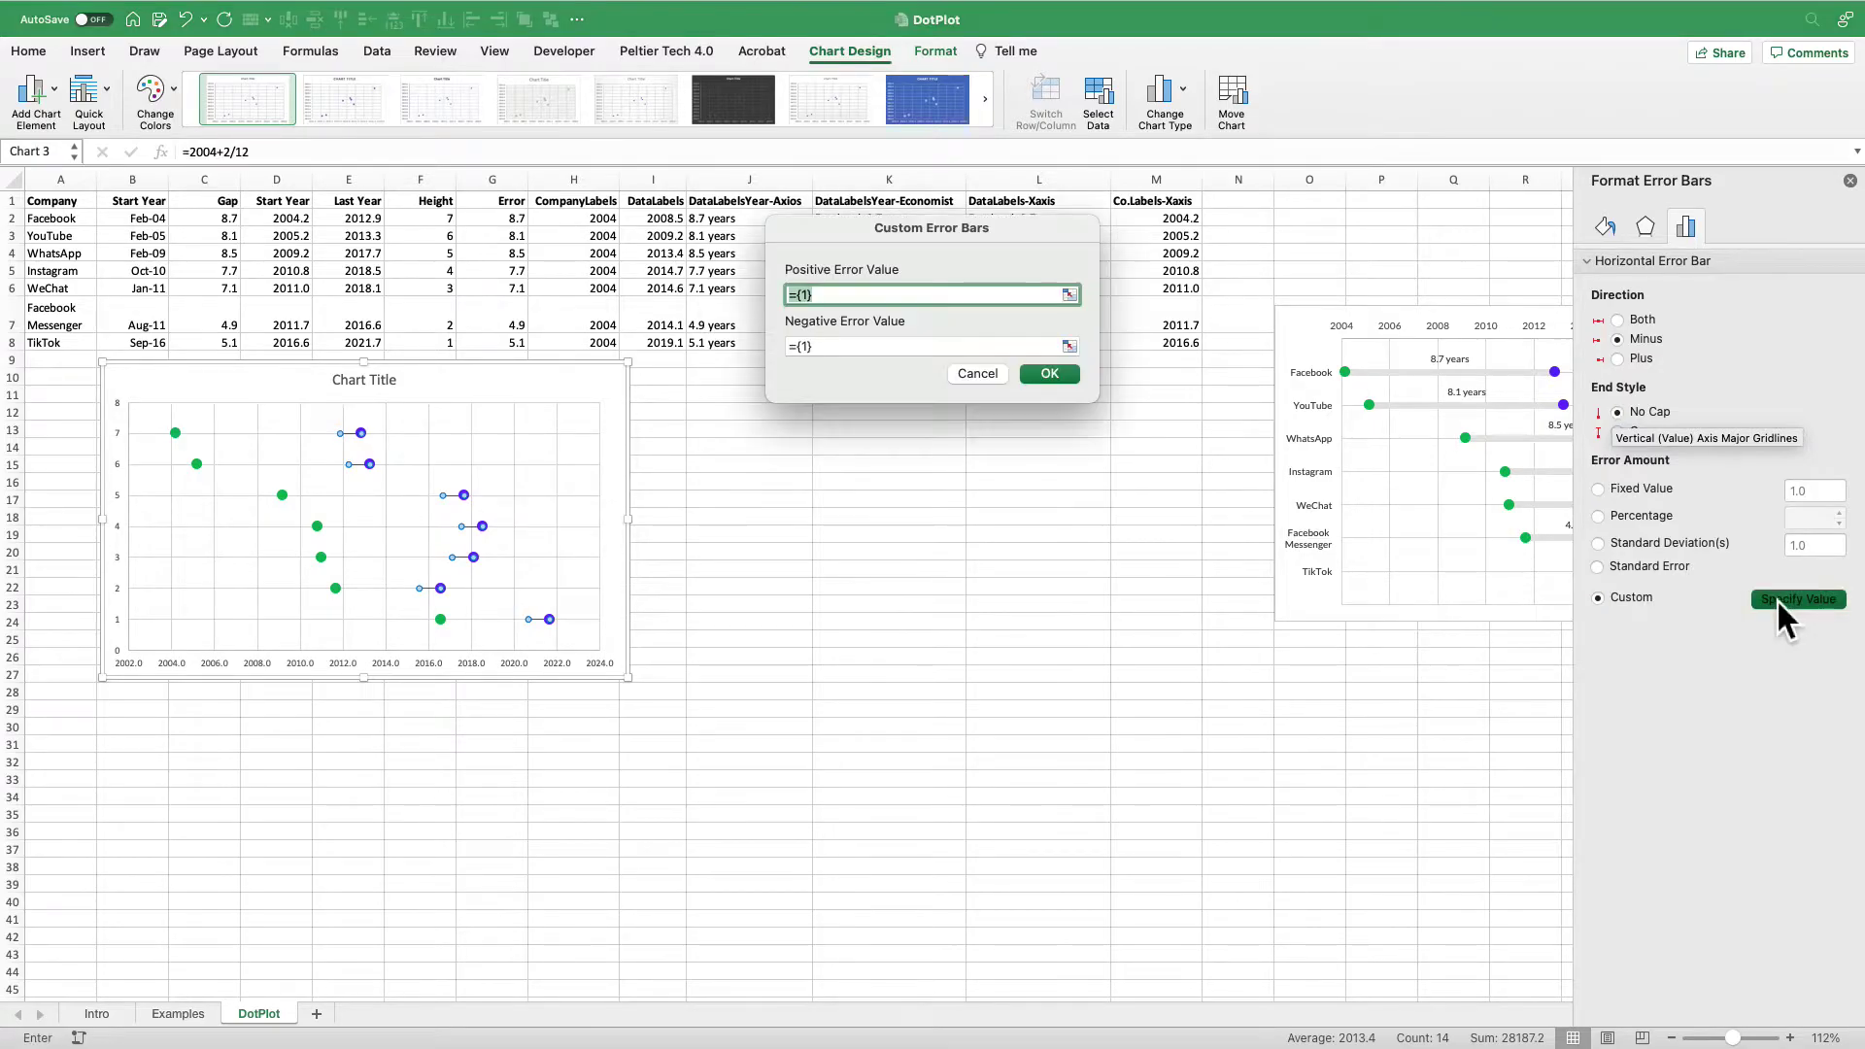
left_click(1070, 347)
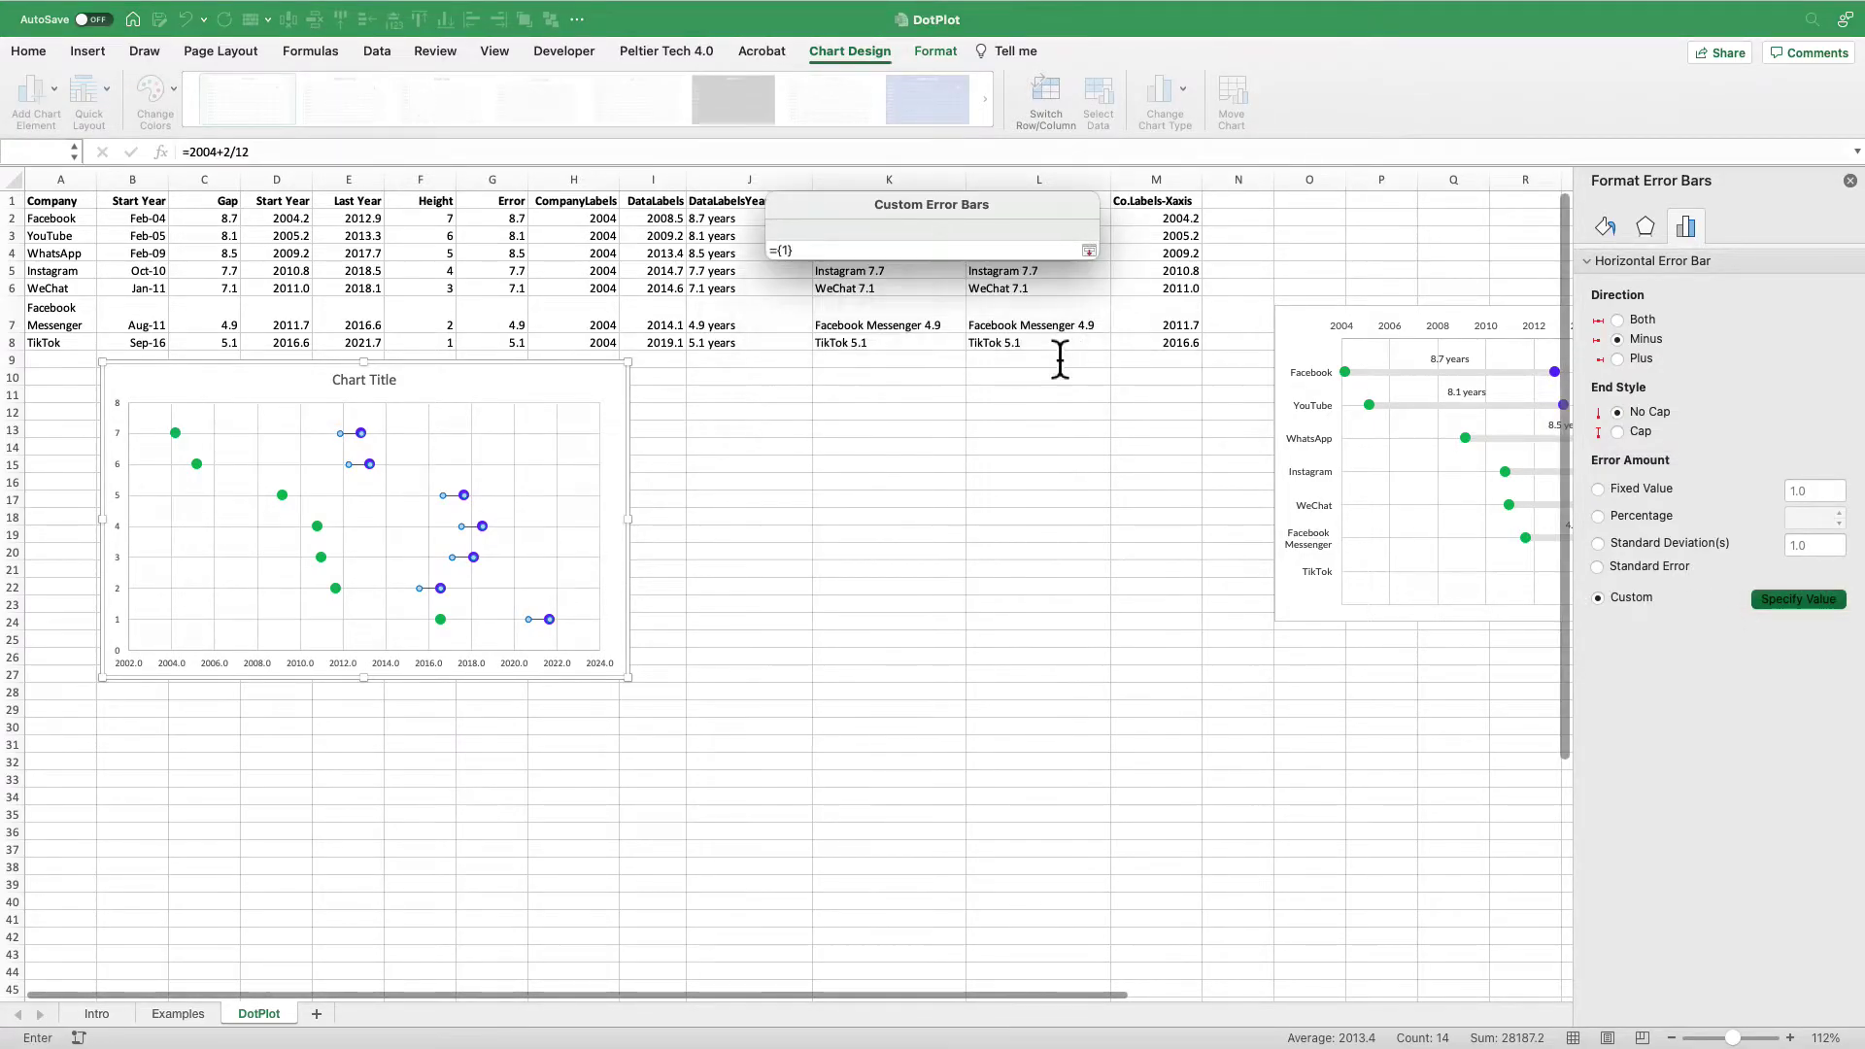
left_click_drag(508, 219, 516, 347)
left_click(1049, 372)
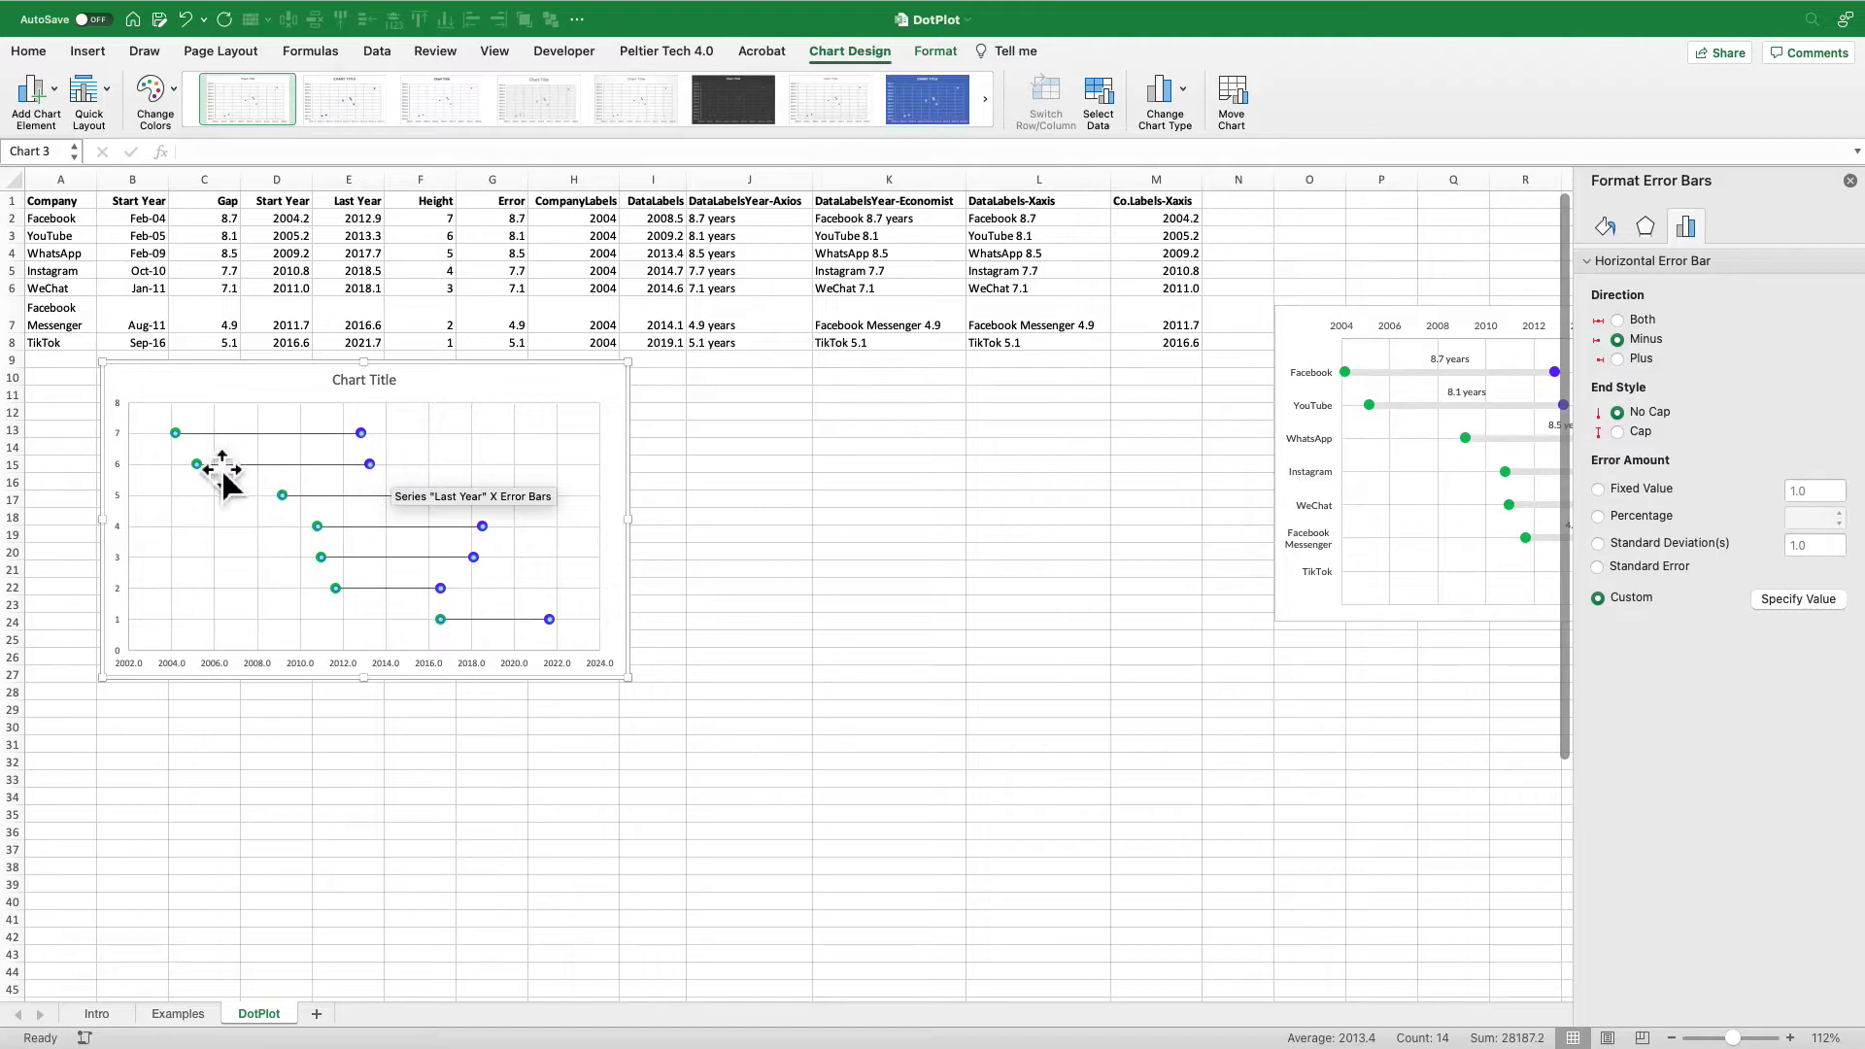
- Format the error bars as solid light-grey lines 6 pt wide
left_click(1603, 233)
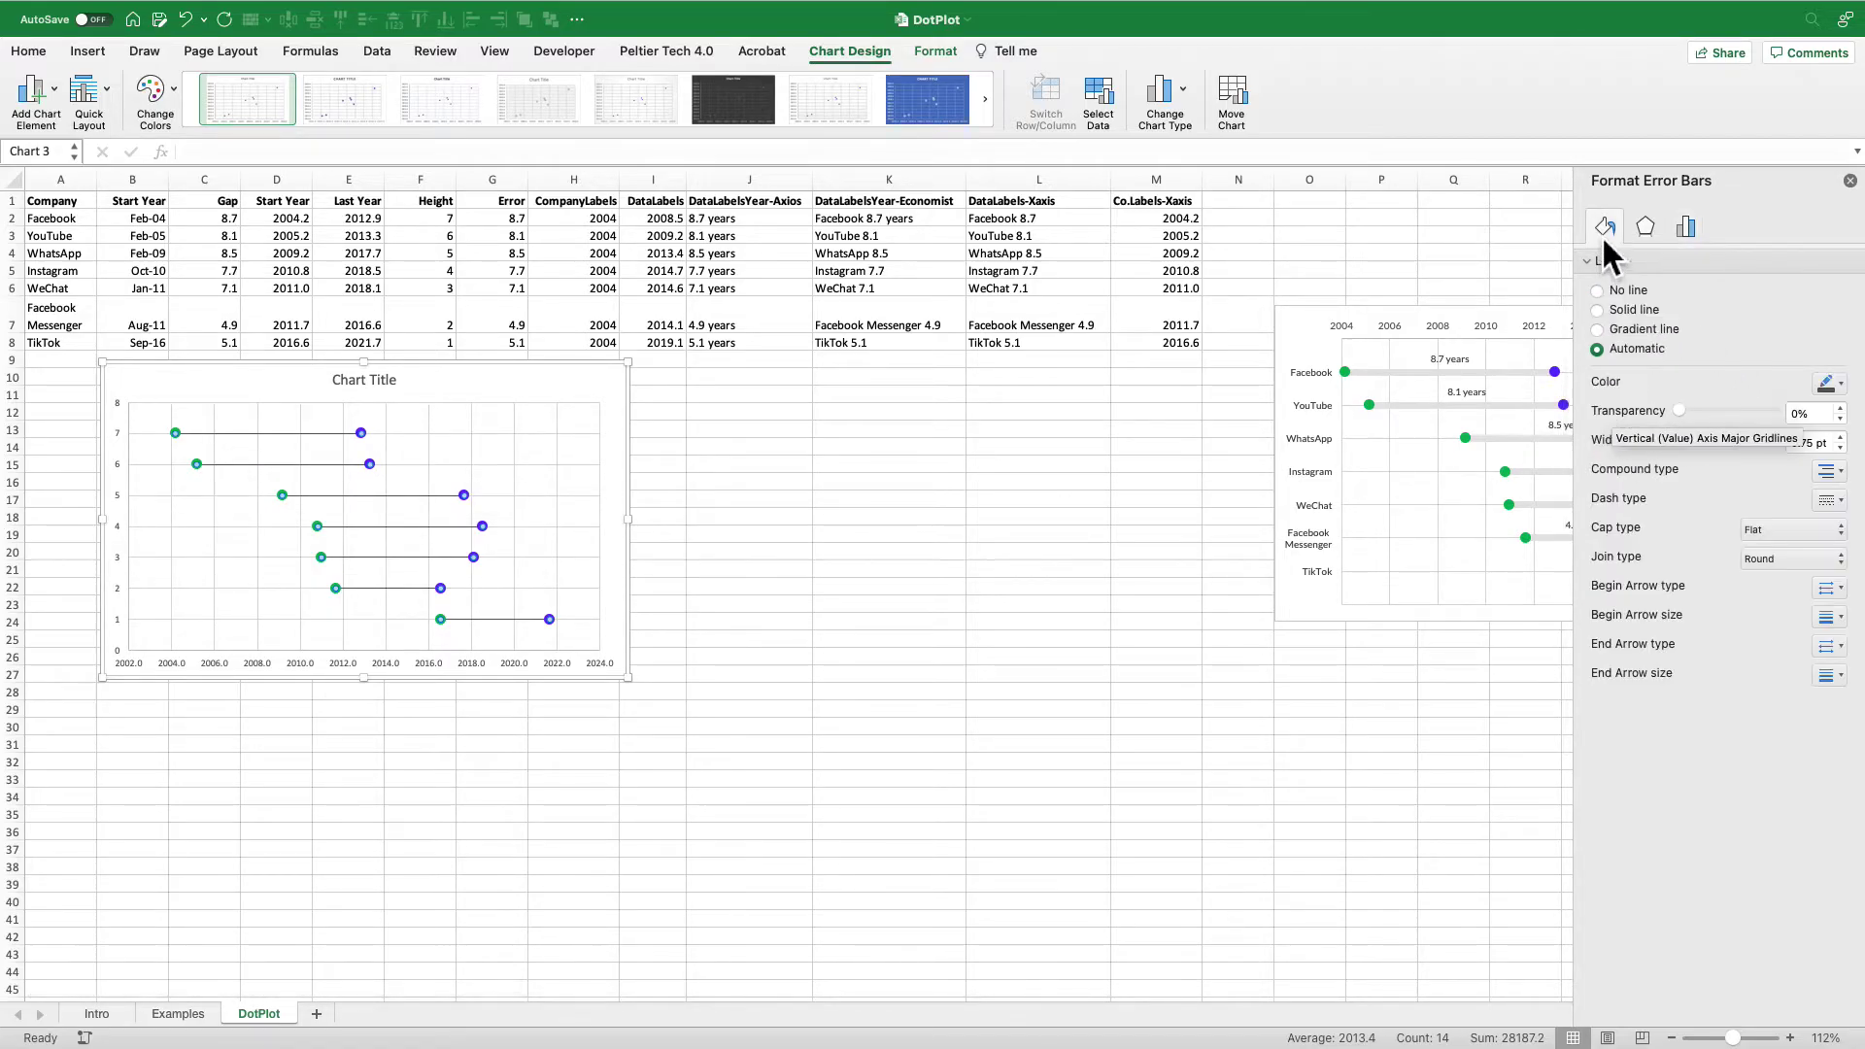
left_click(1642, 310)
left_click(1831, 382)
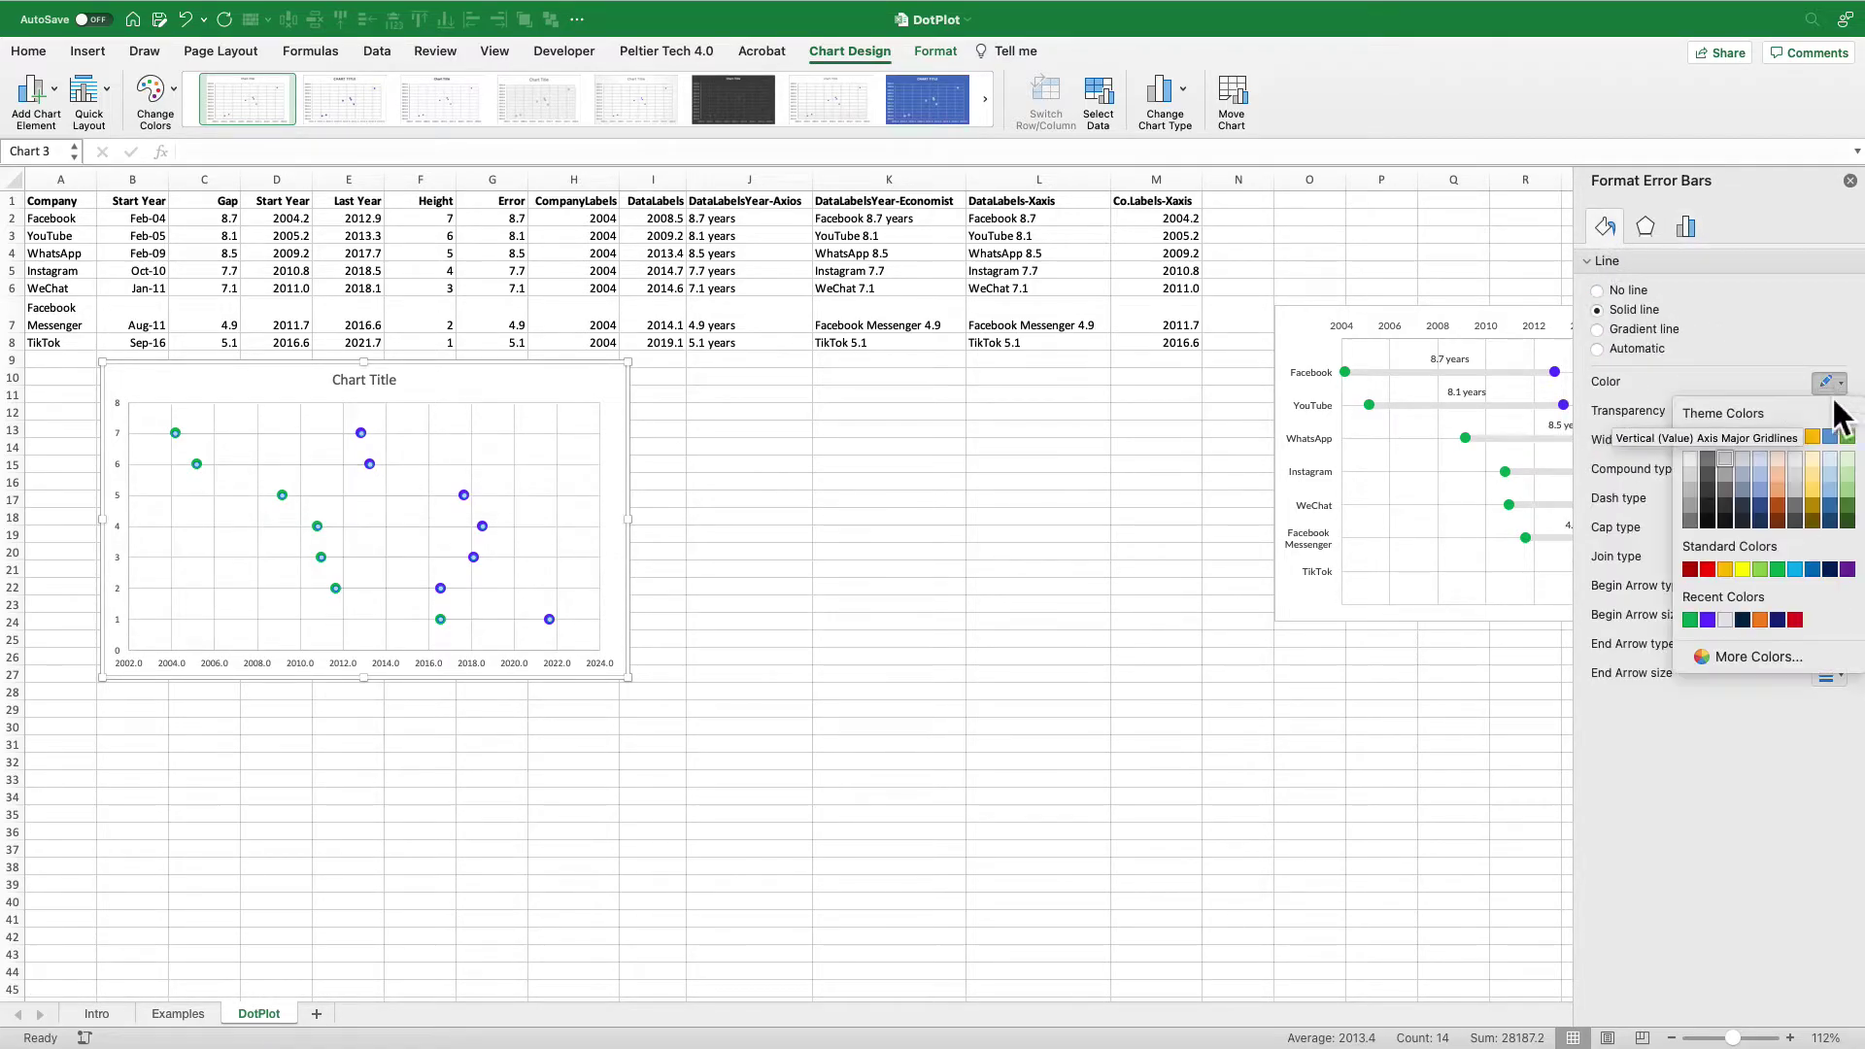
left_click(1730, 619)
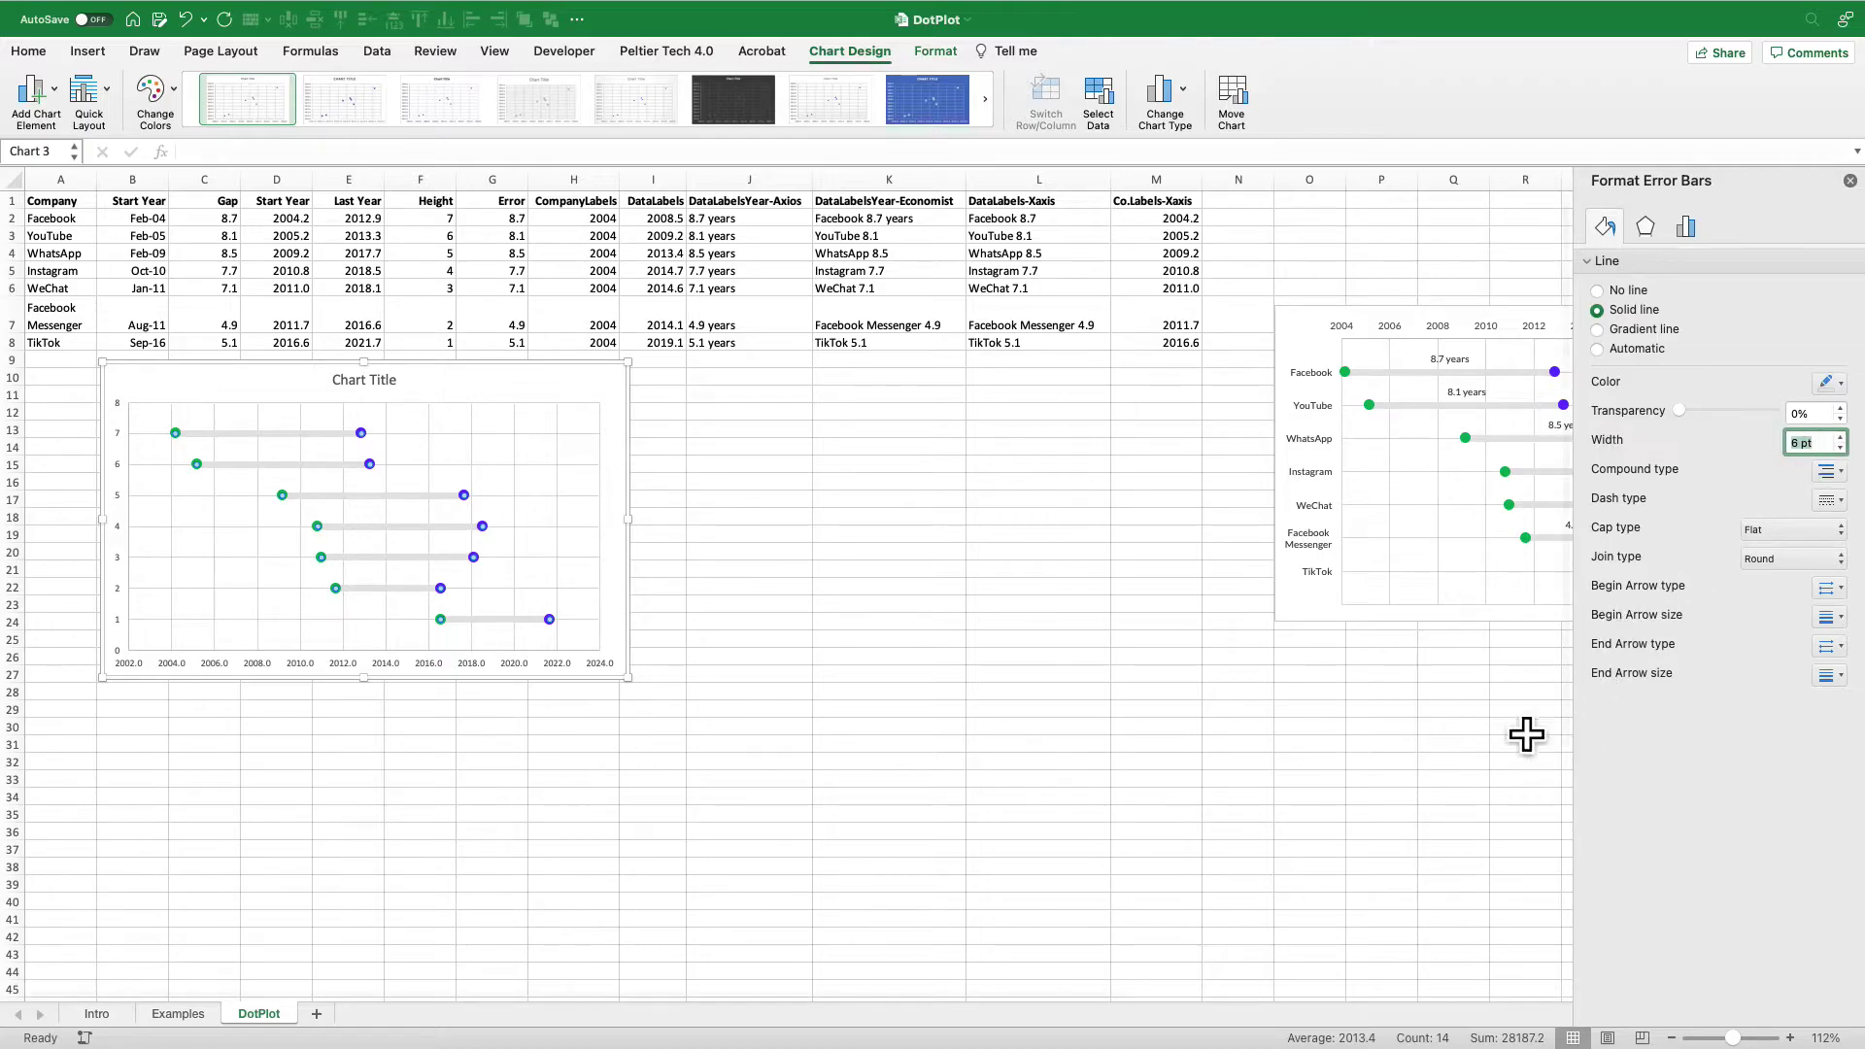
left_click(492, 405)
- Give the horizontal year axis labels 0 decimal places
left_click(437, 668)
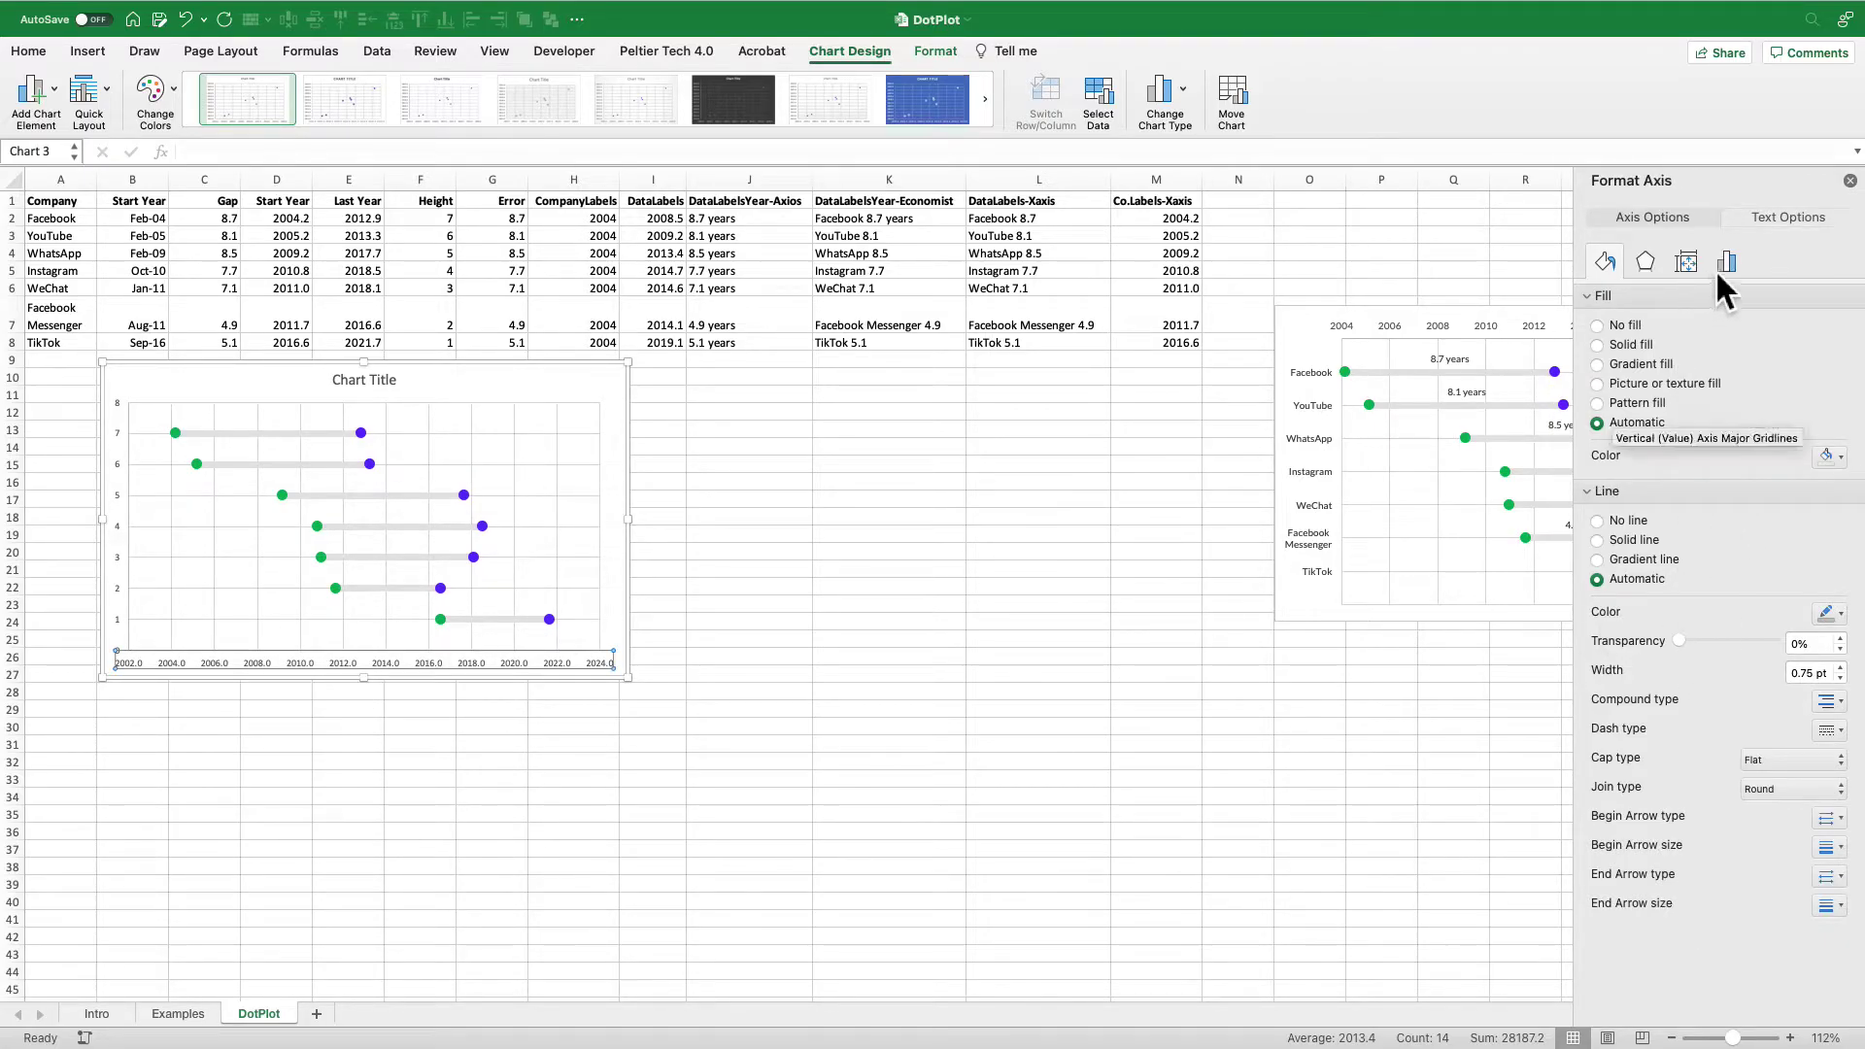
left_click(1735, 264)
left_click(1659, 369)
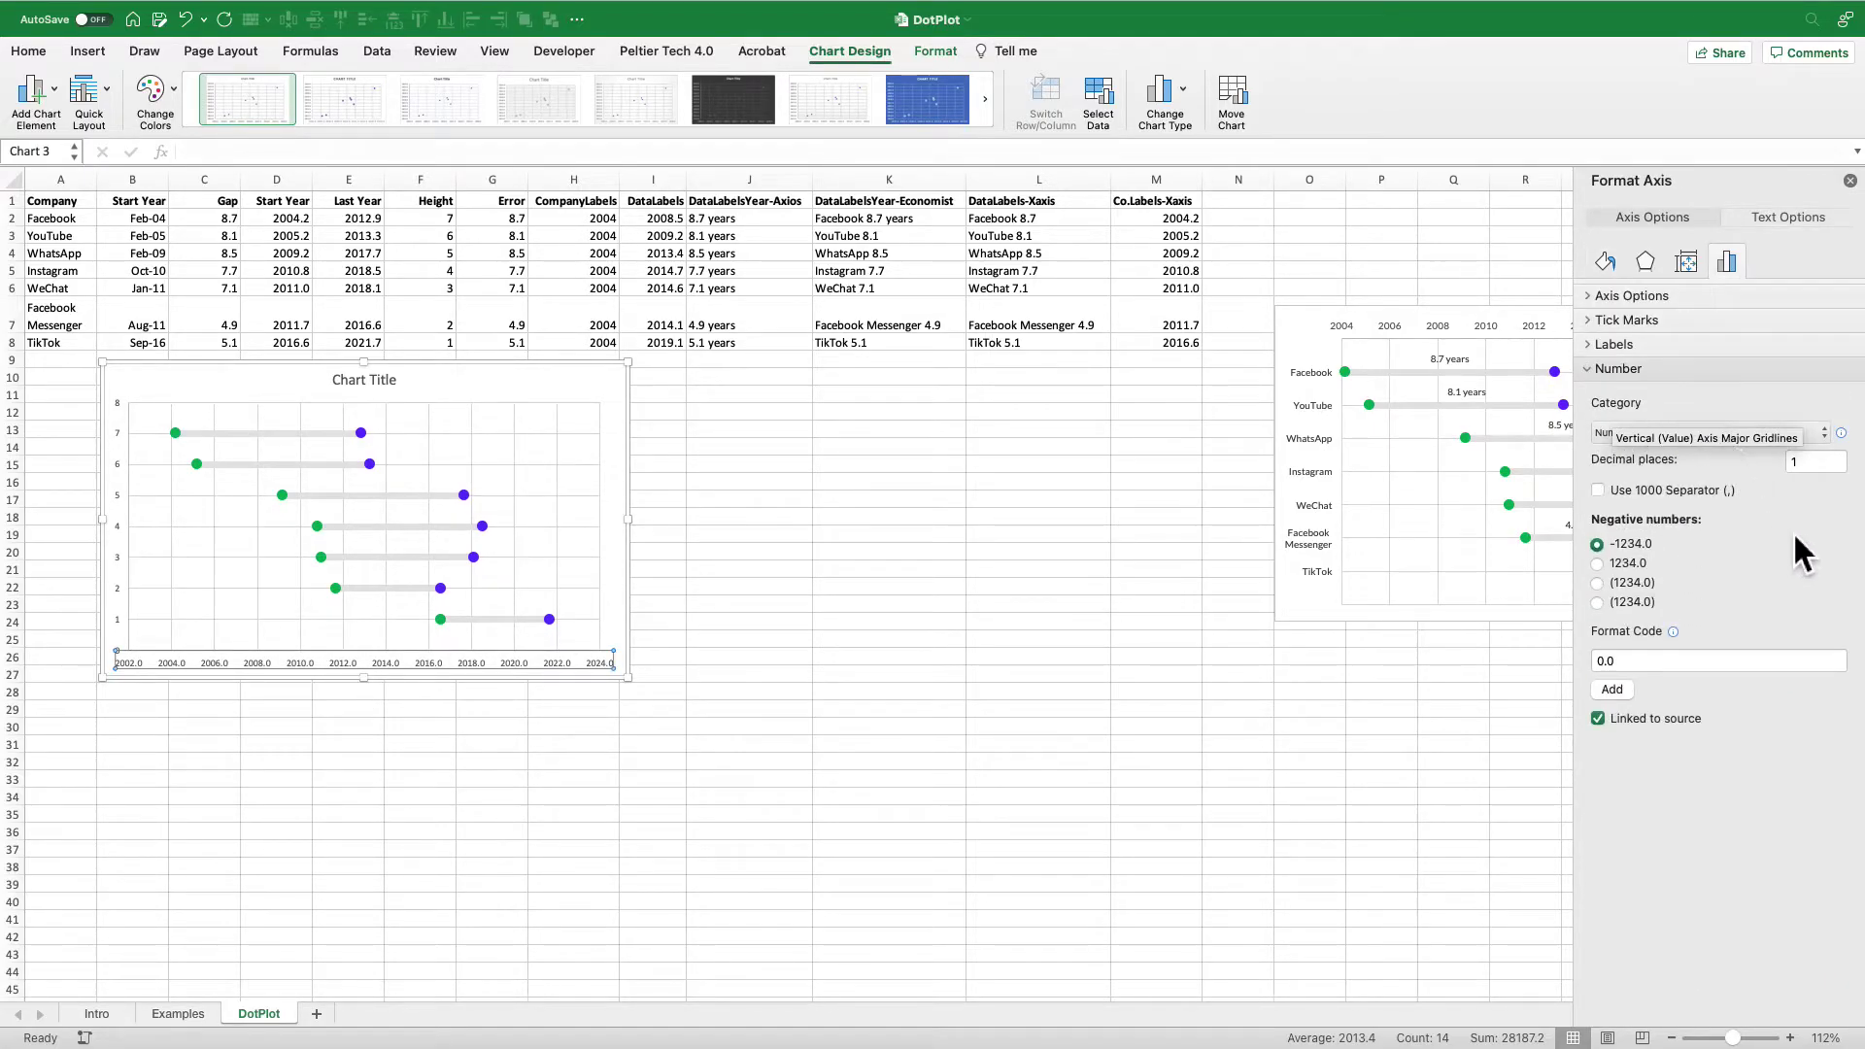
left_click(1809, 465)
type("0")
key("Return")
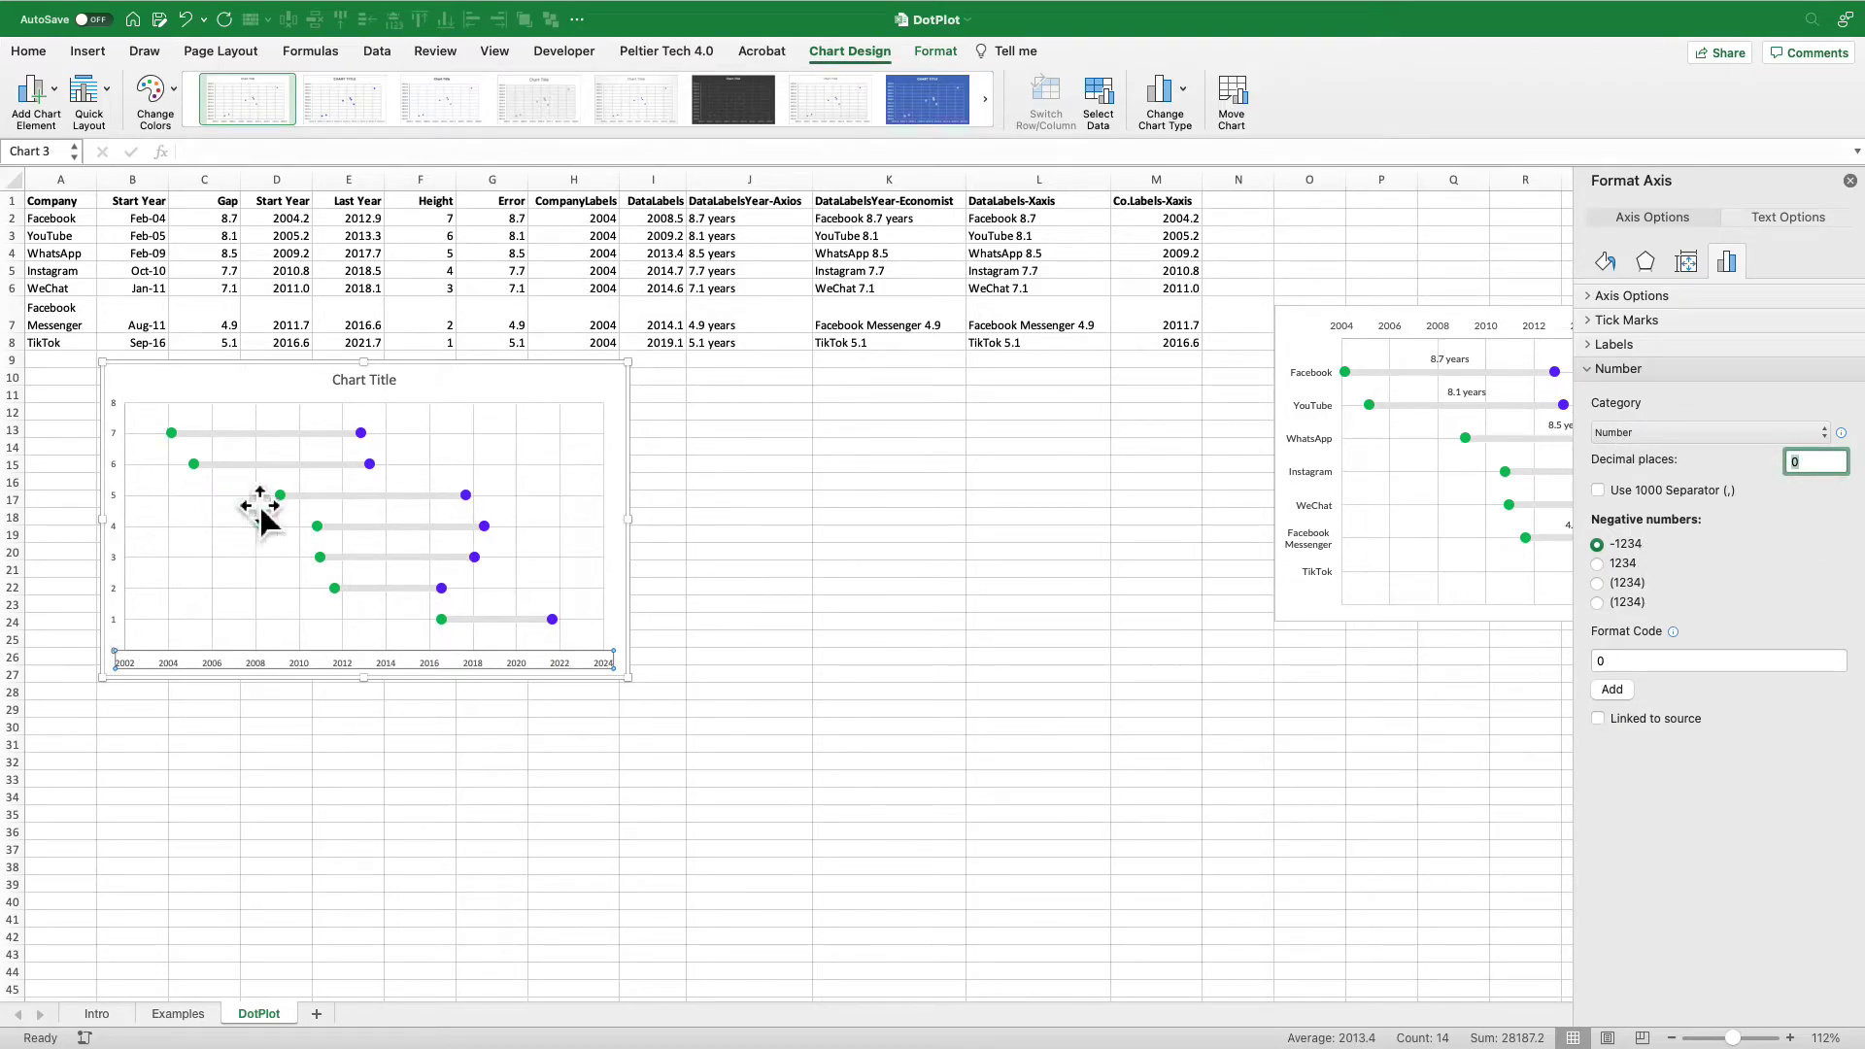
- Make the horizontal axis cross at the maximum vertical value, and delete the chart title
left_click(113, 498)
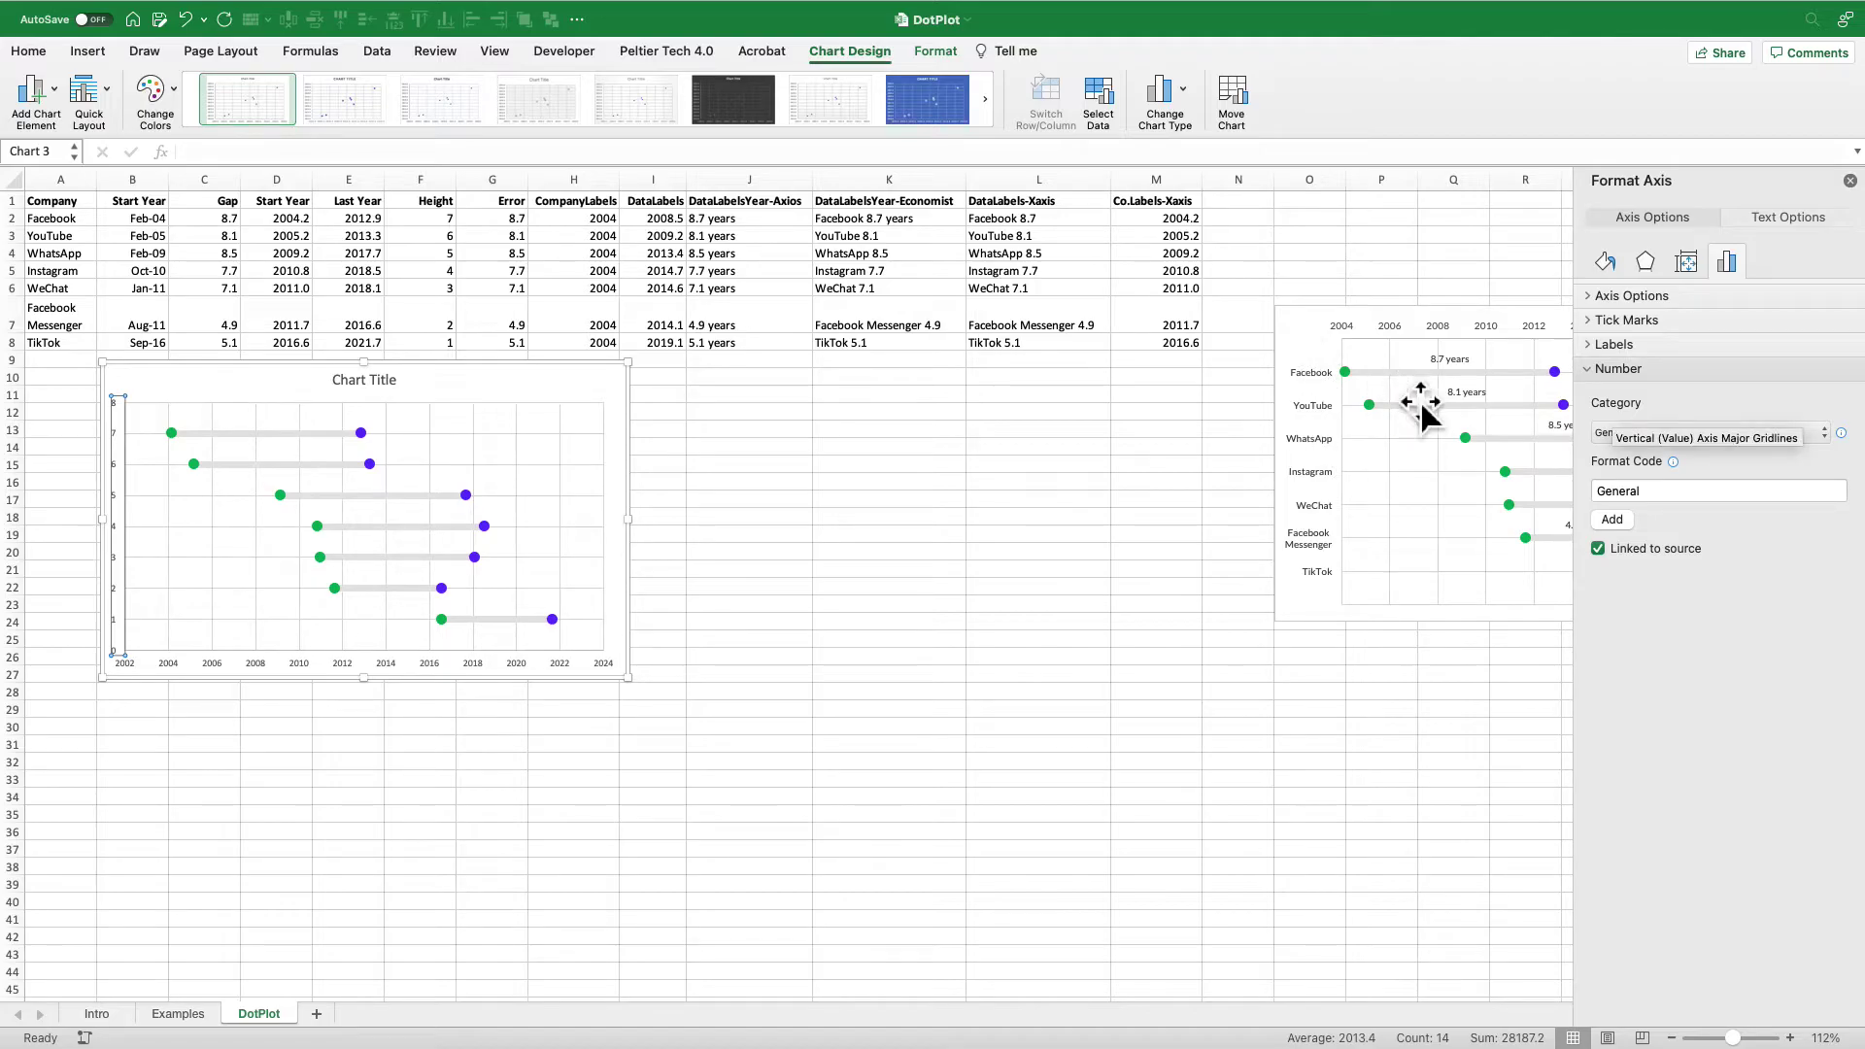
left_click(1634, 297)
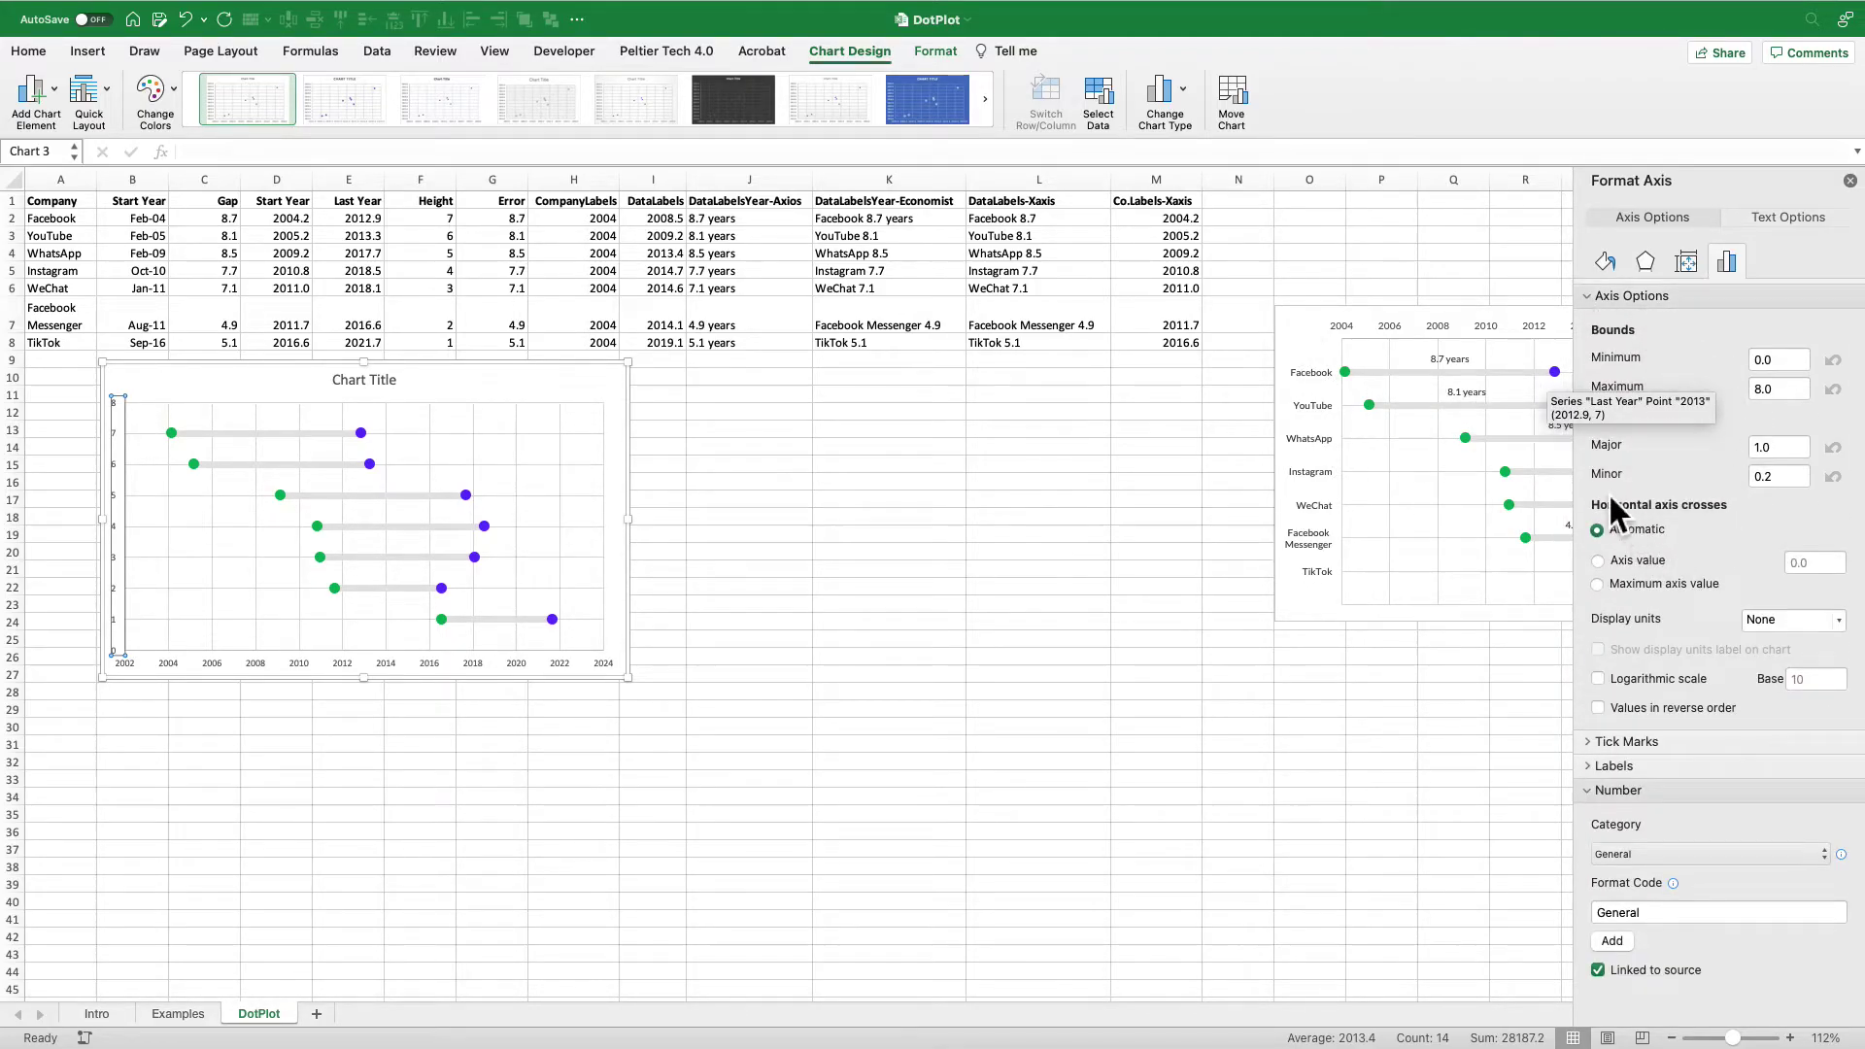
left_click(1599, 585)
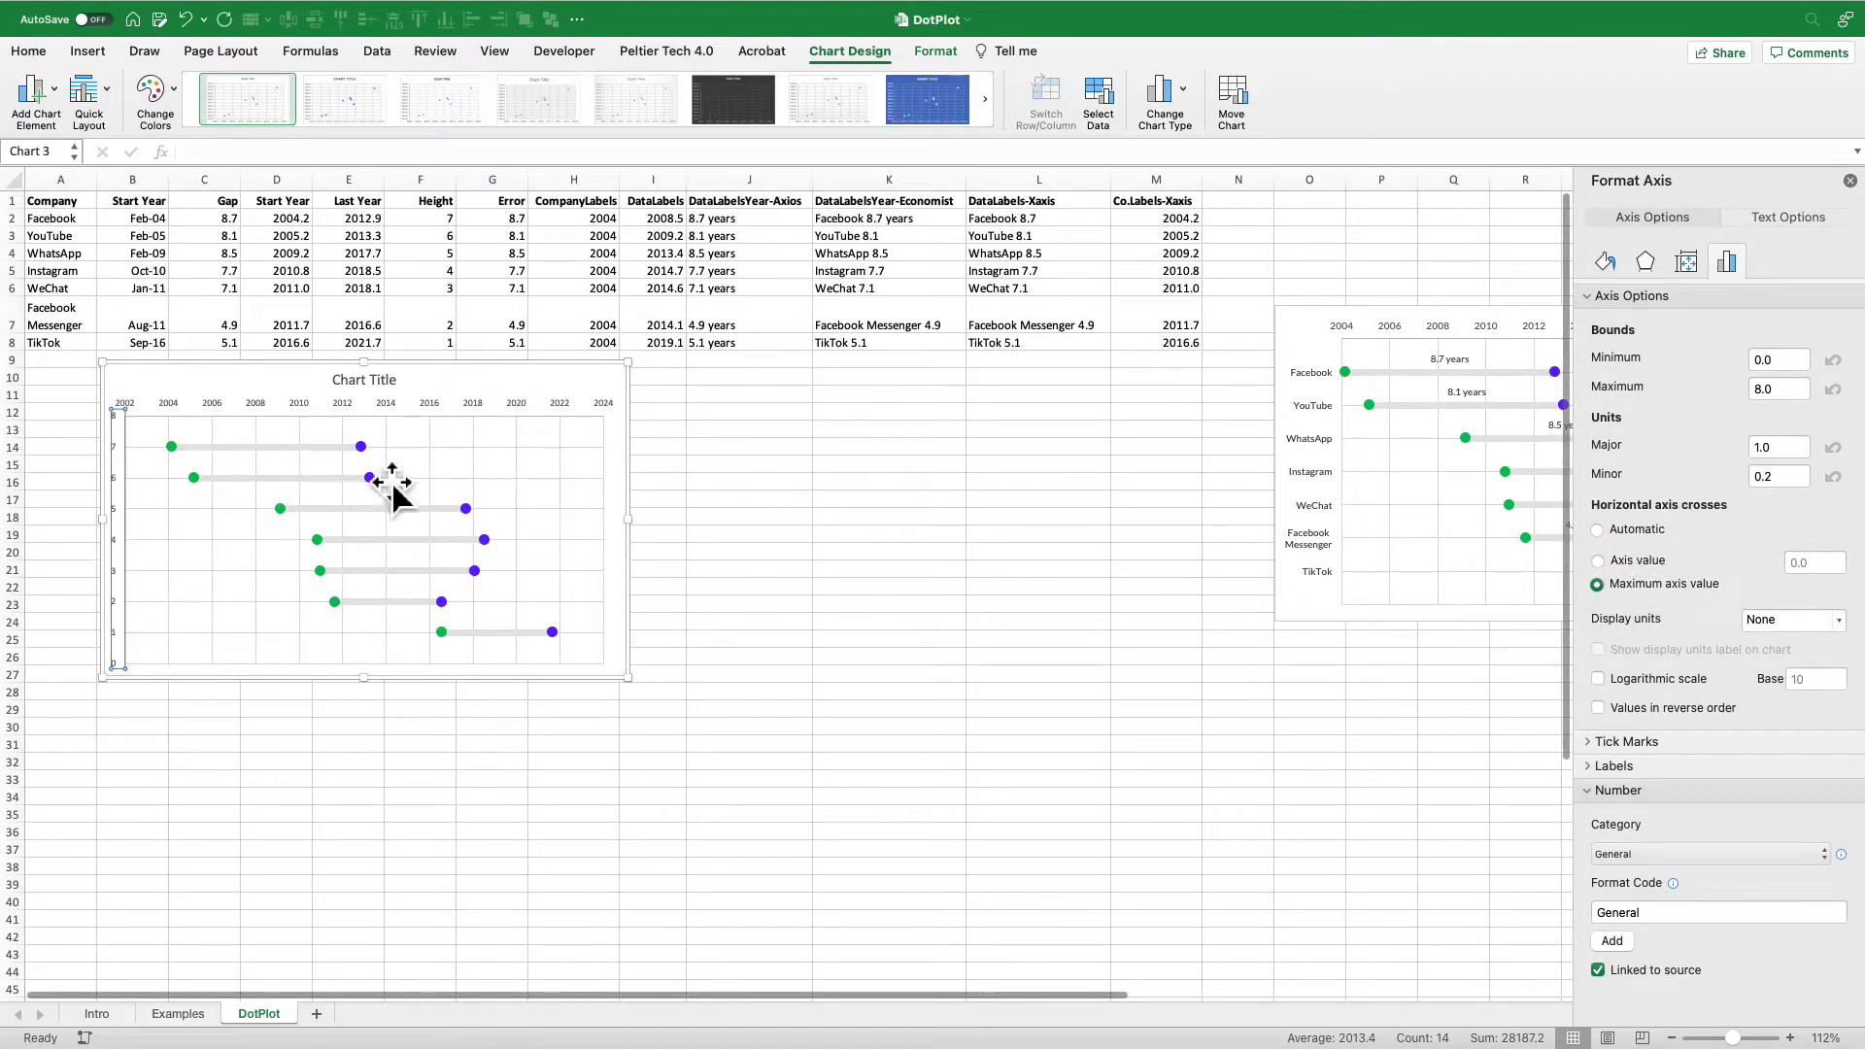
left_click(390, 385)
left_click(408, 400)
key("Delete")
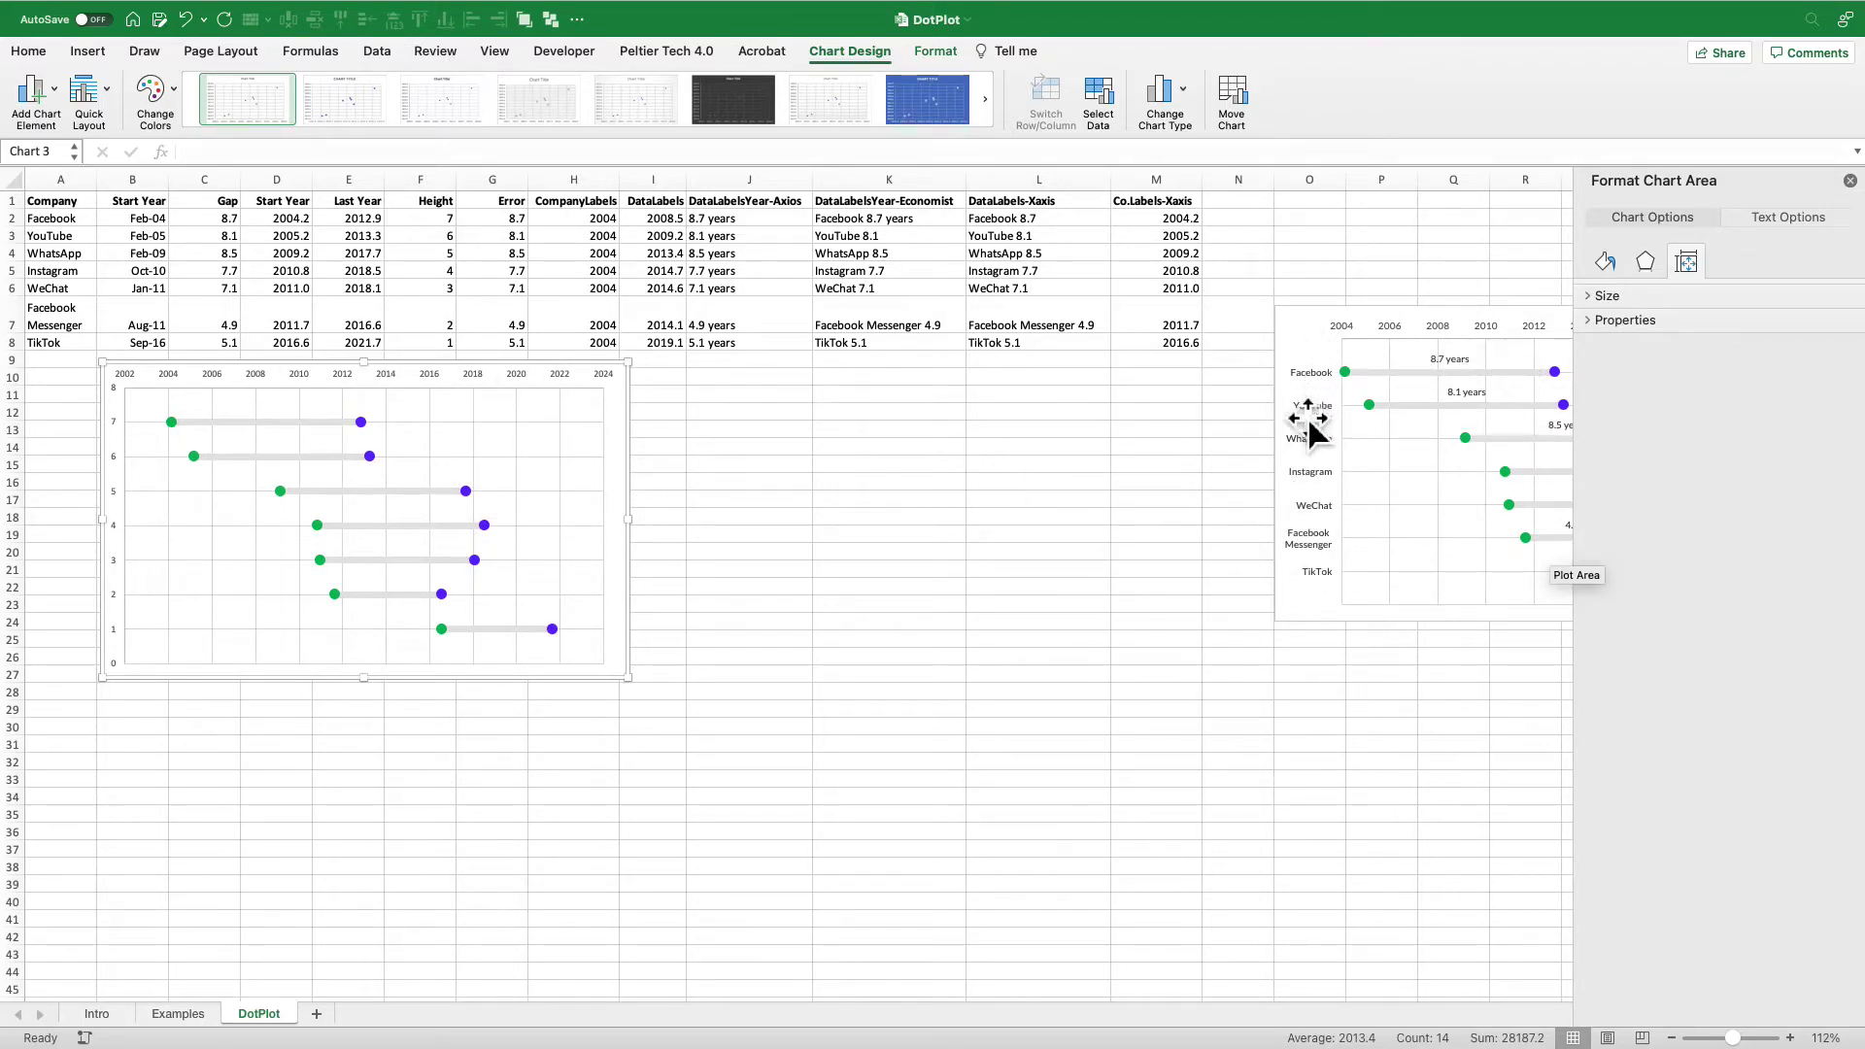
- Add a new chart series named from cell H1 (CompanyLabels)
right_click(540, 474)
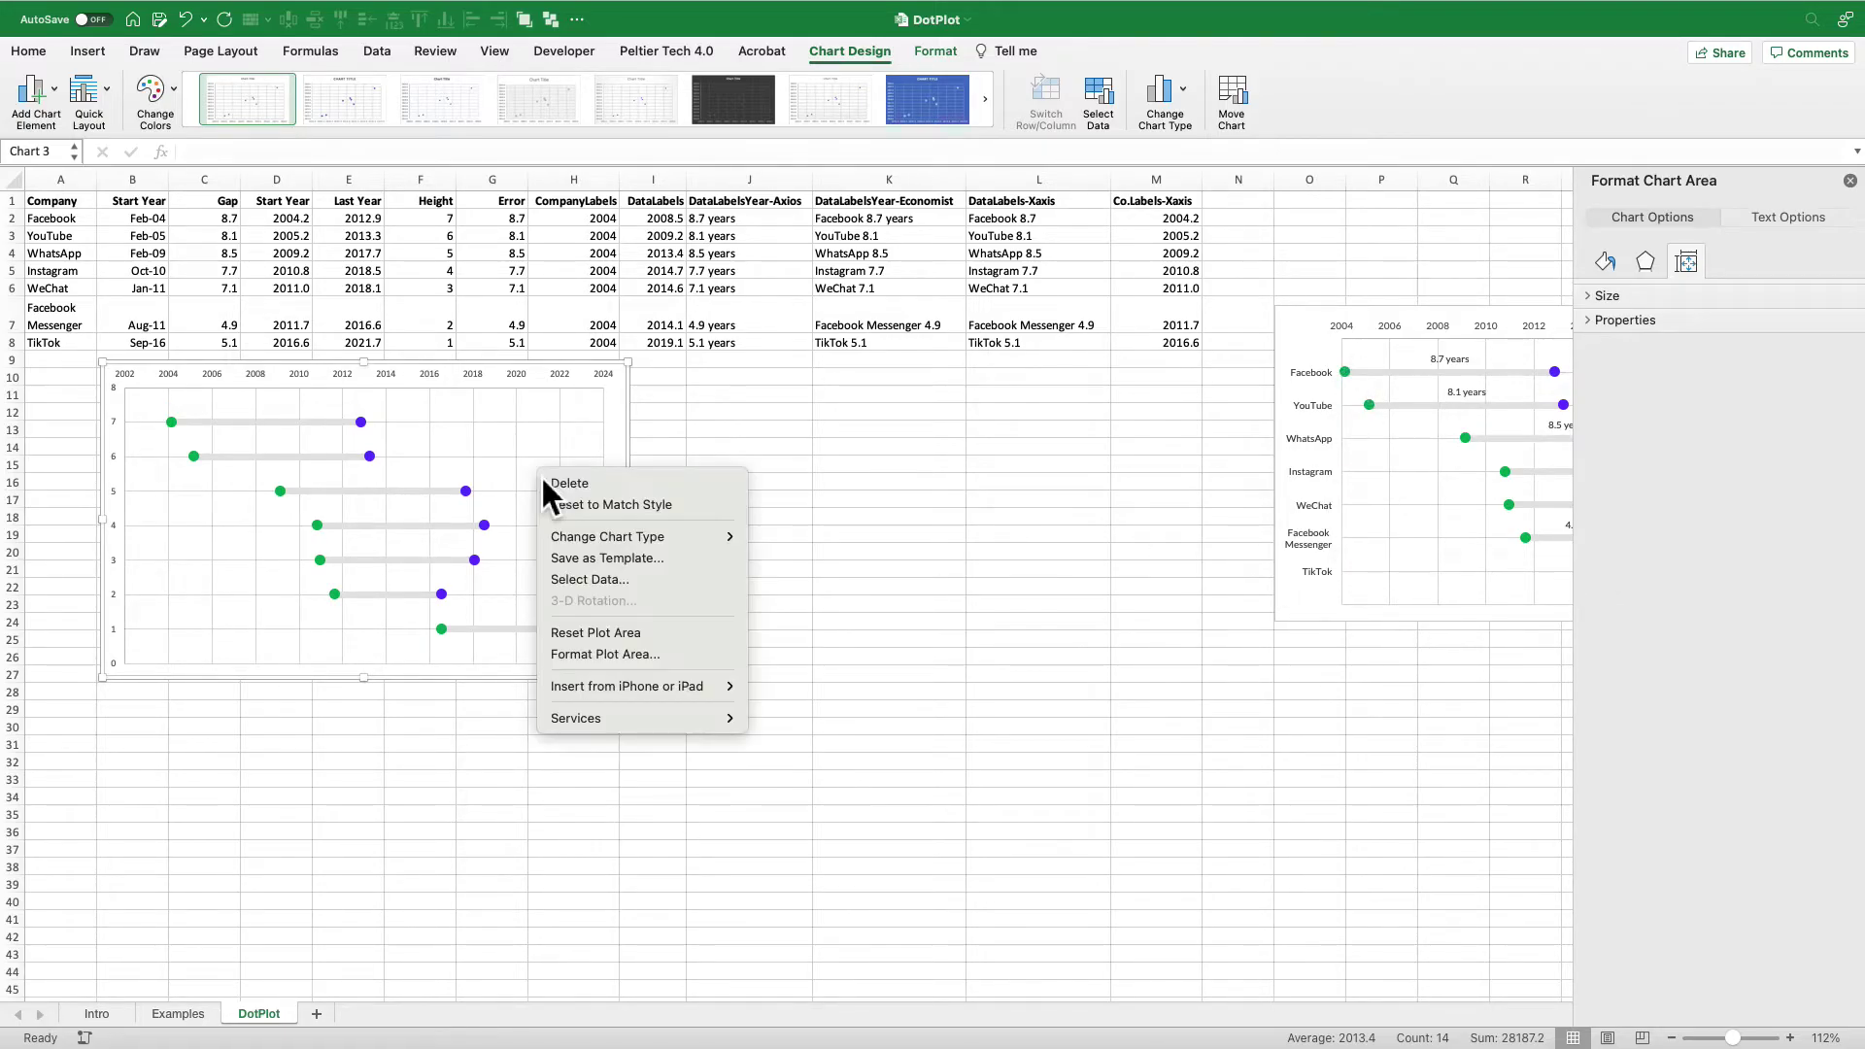
left_click(592, 579)
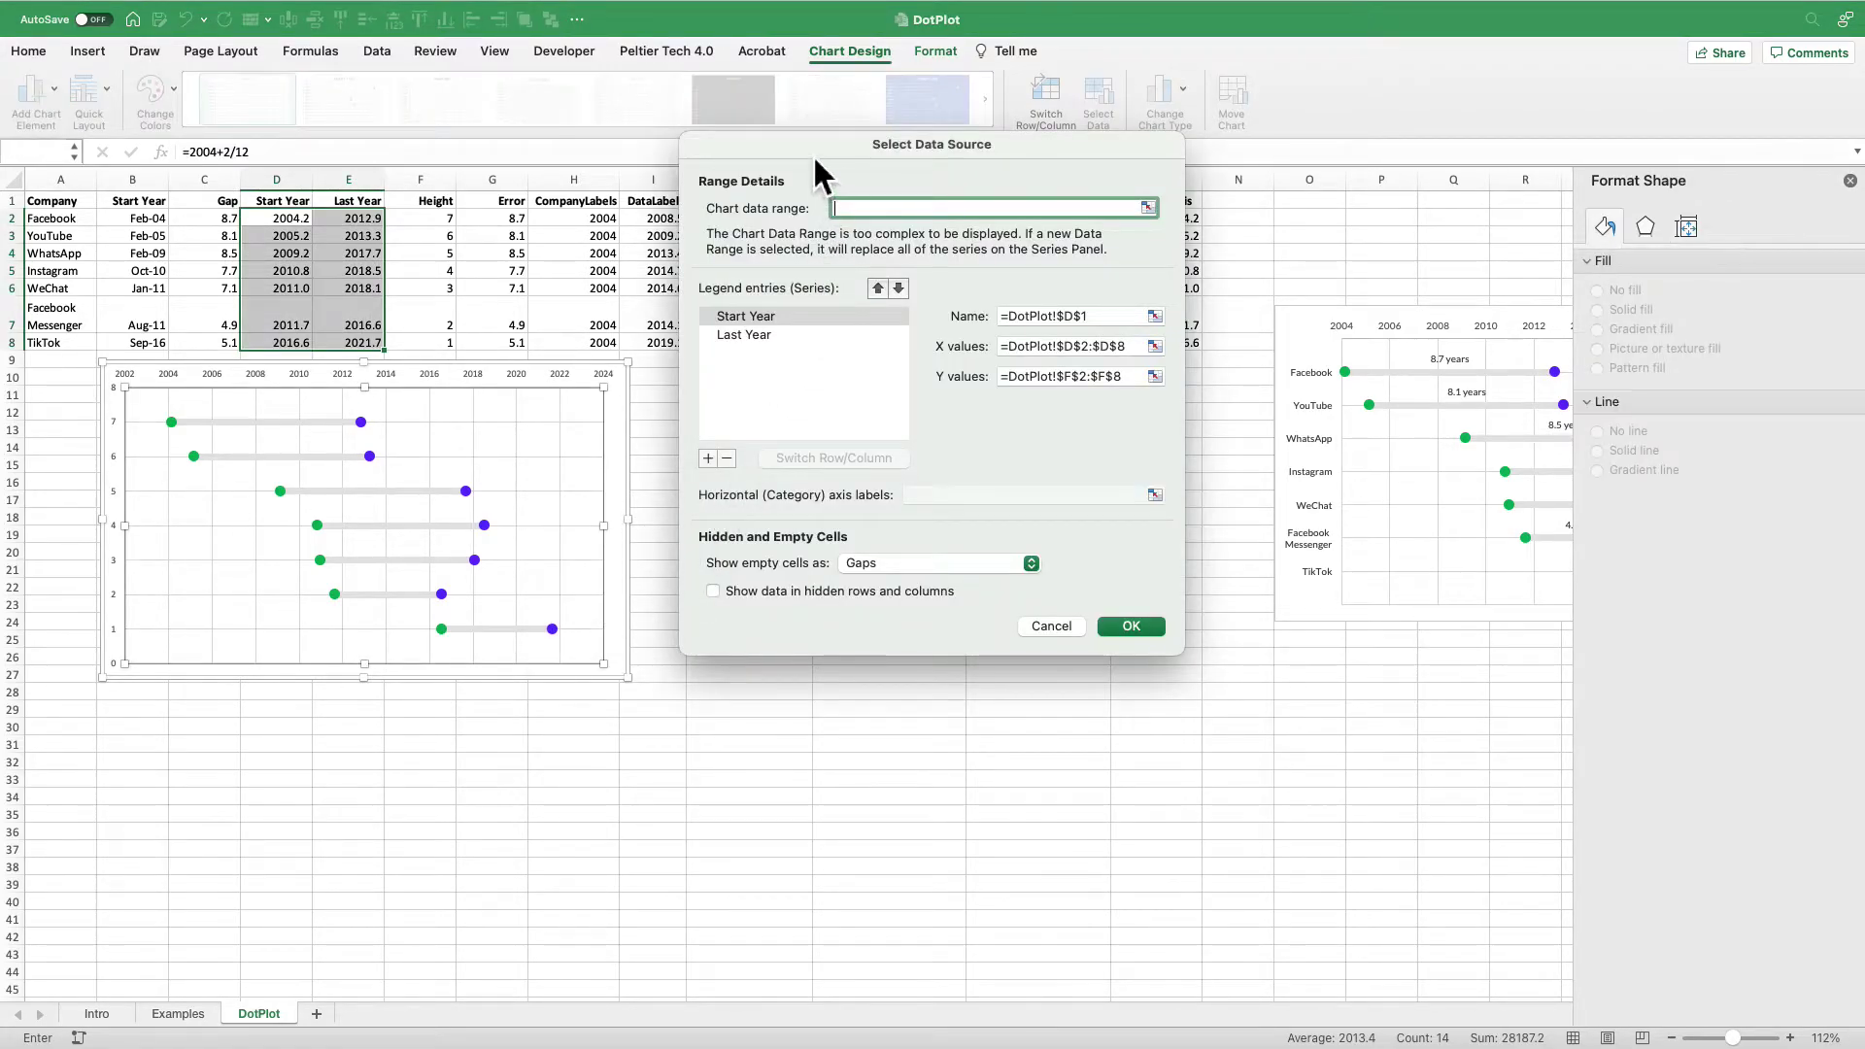
left_click_drag(814, 159, 859, 356)
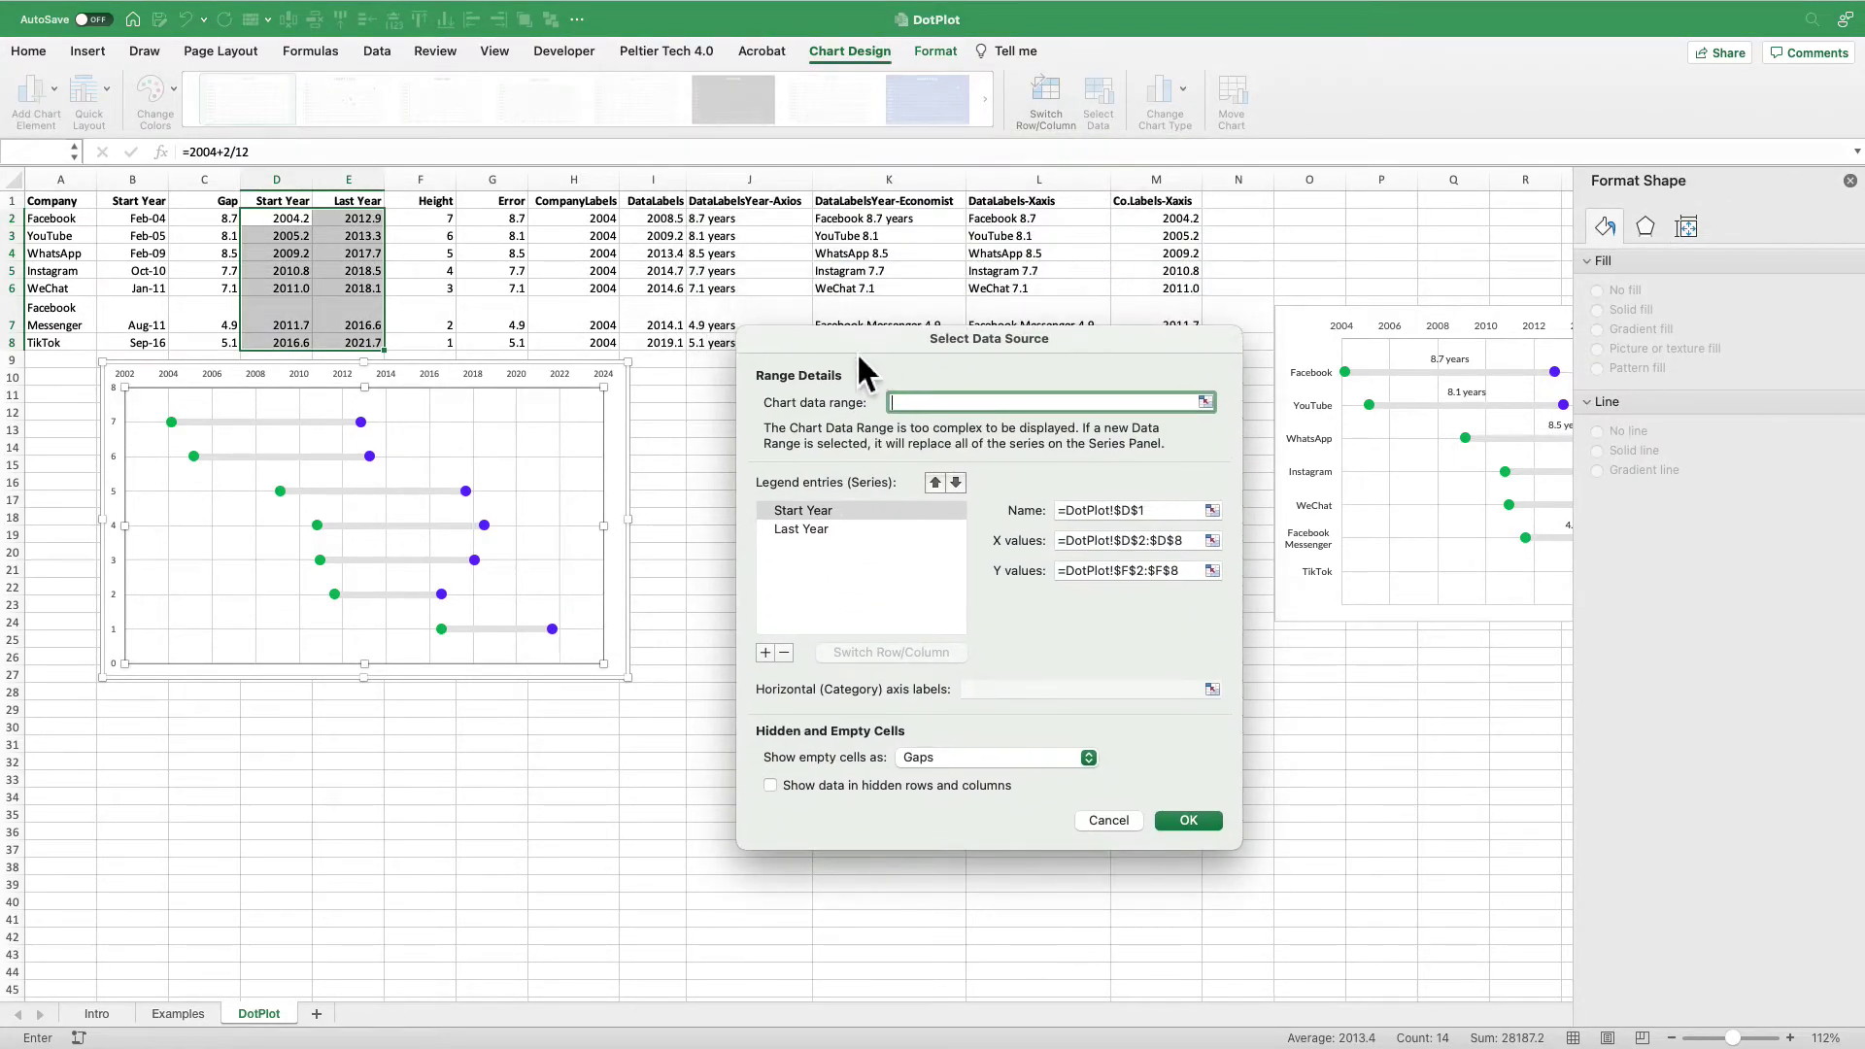
left_click(765, 652)
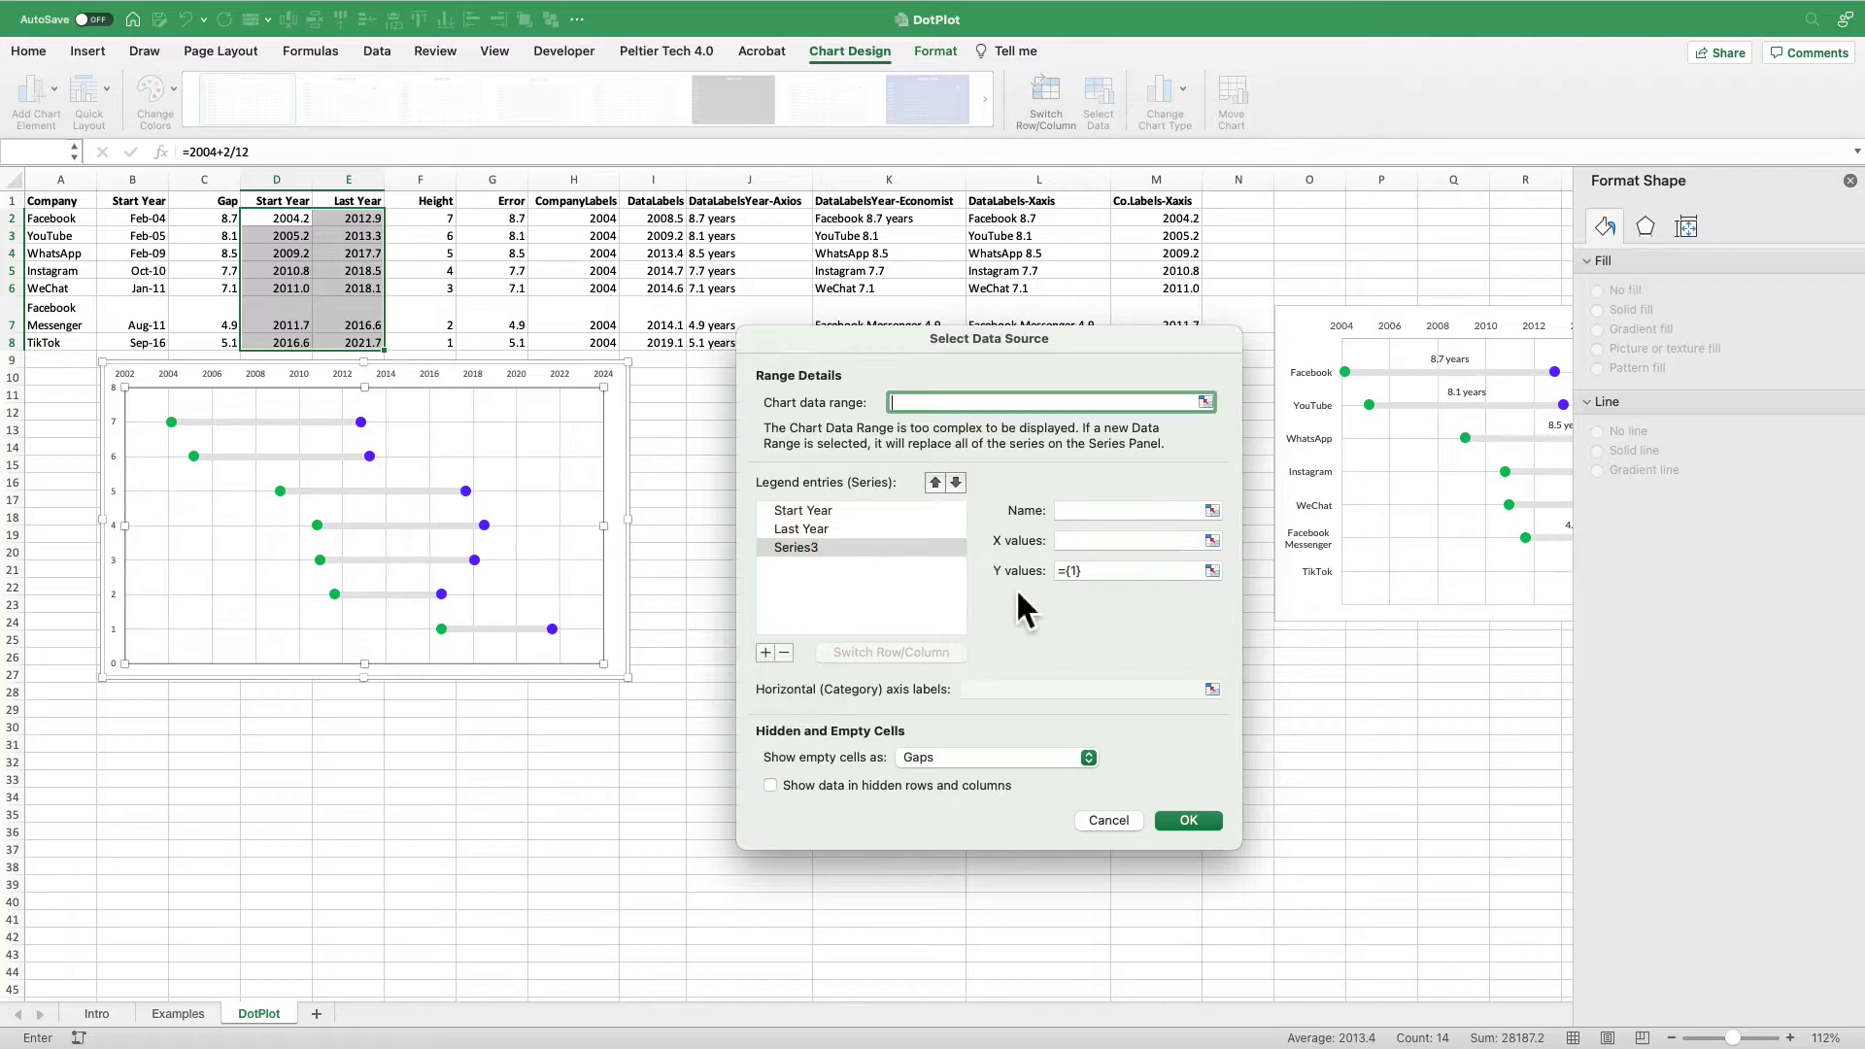
left_click(1074, 515)
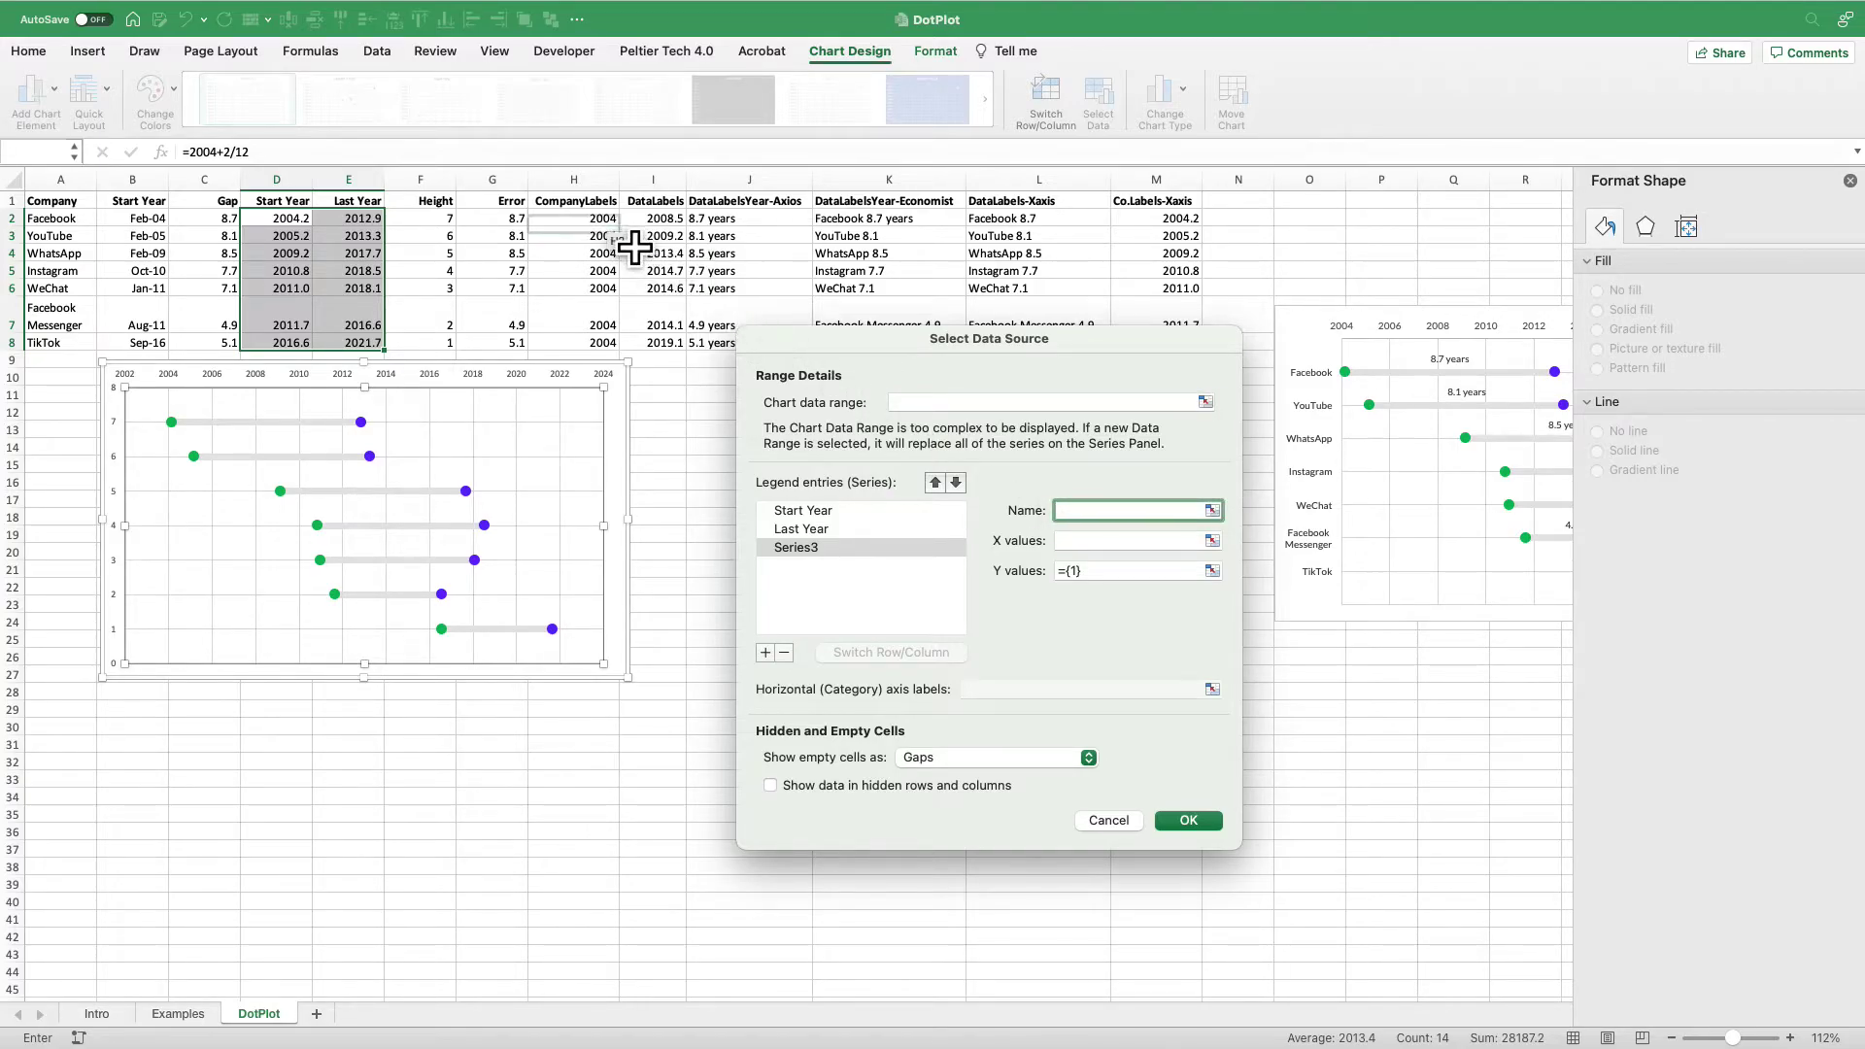
left_click(583, 201)
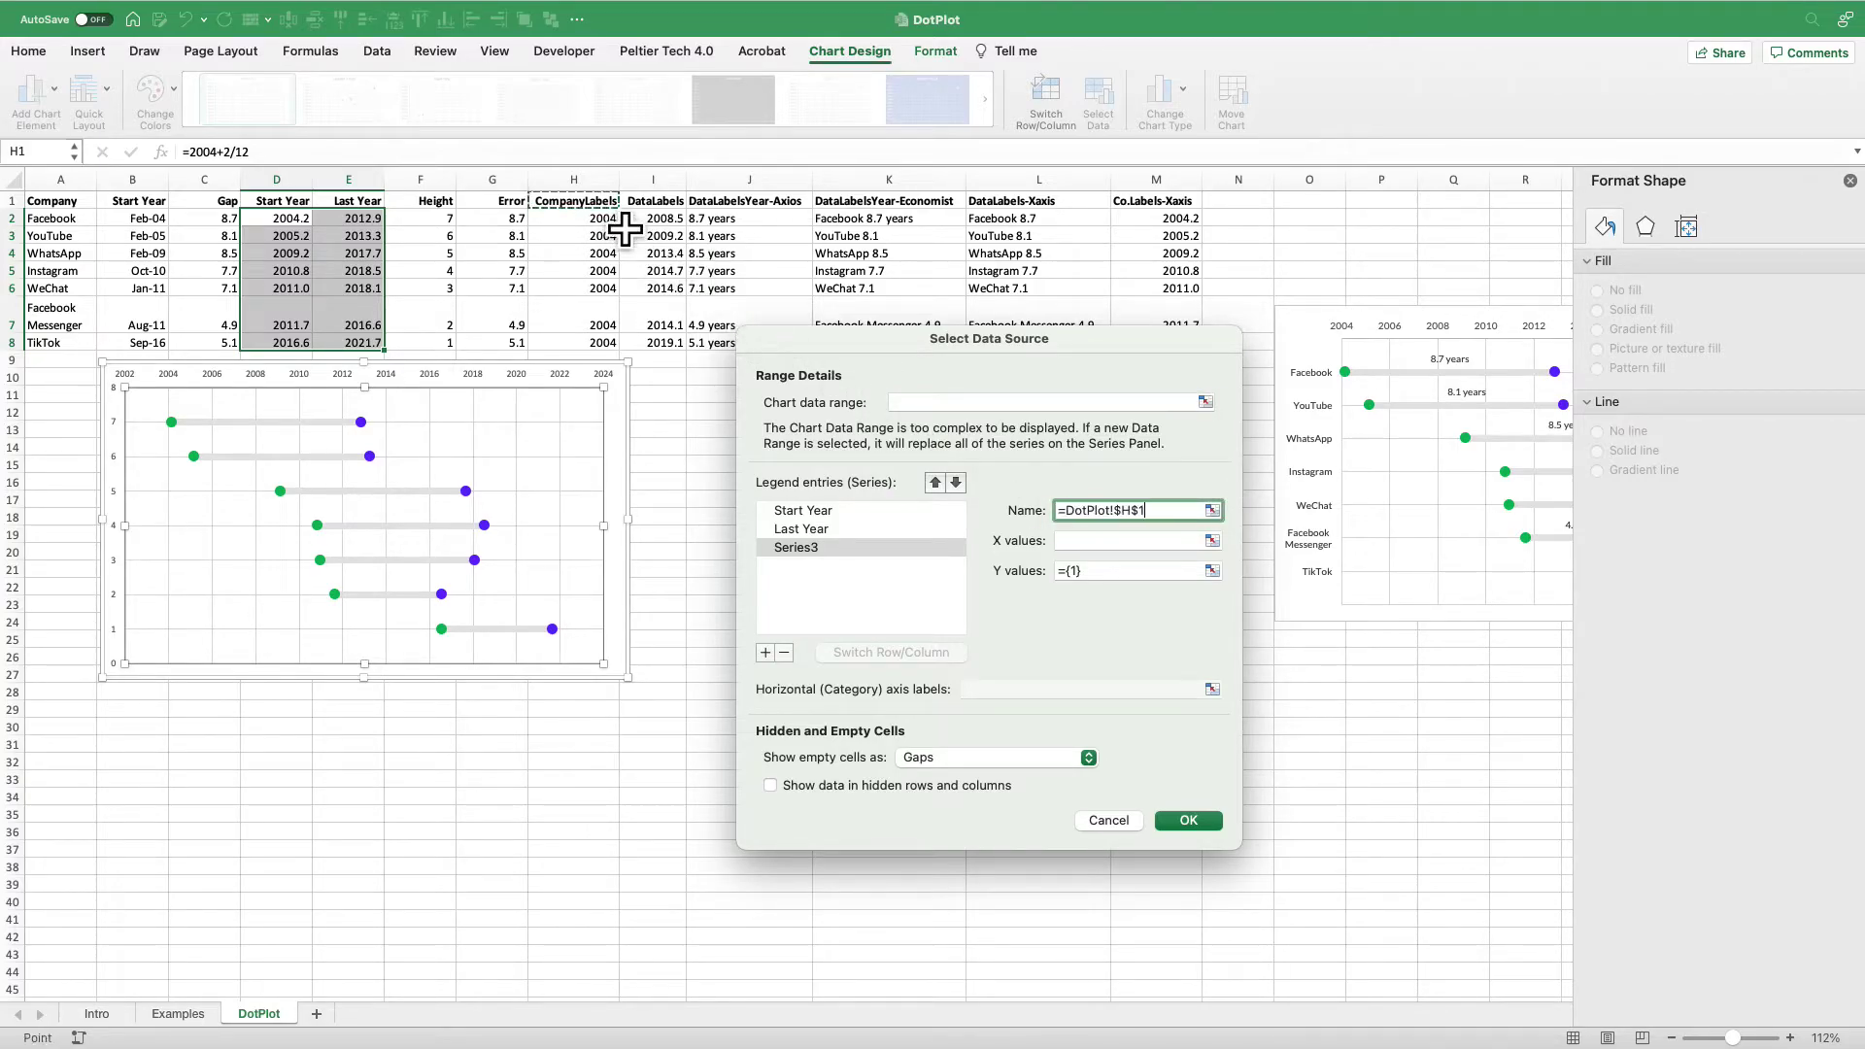
- Give the CompanyLabels series X values H2:H8 and Y values F2:F8
left_click(1213, 541)
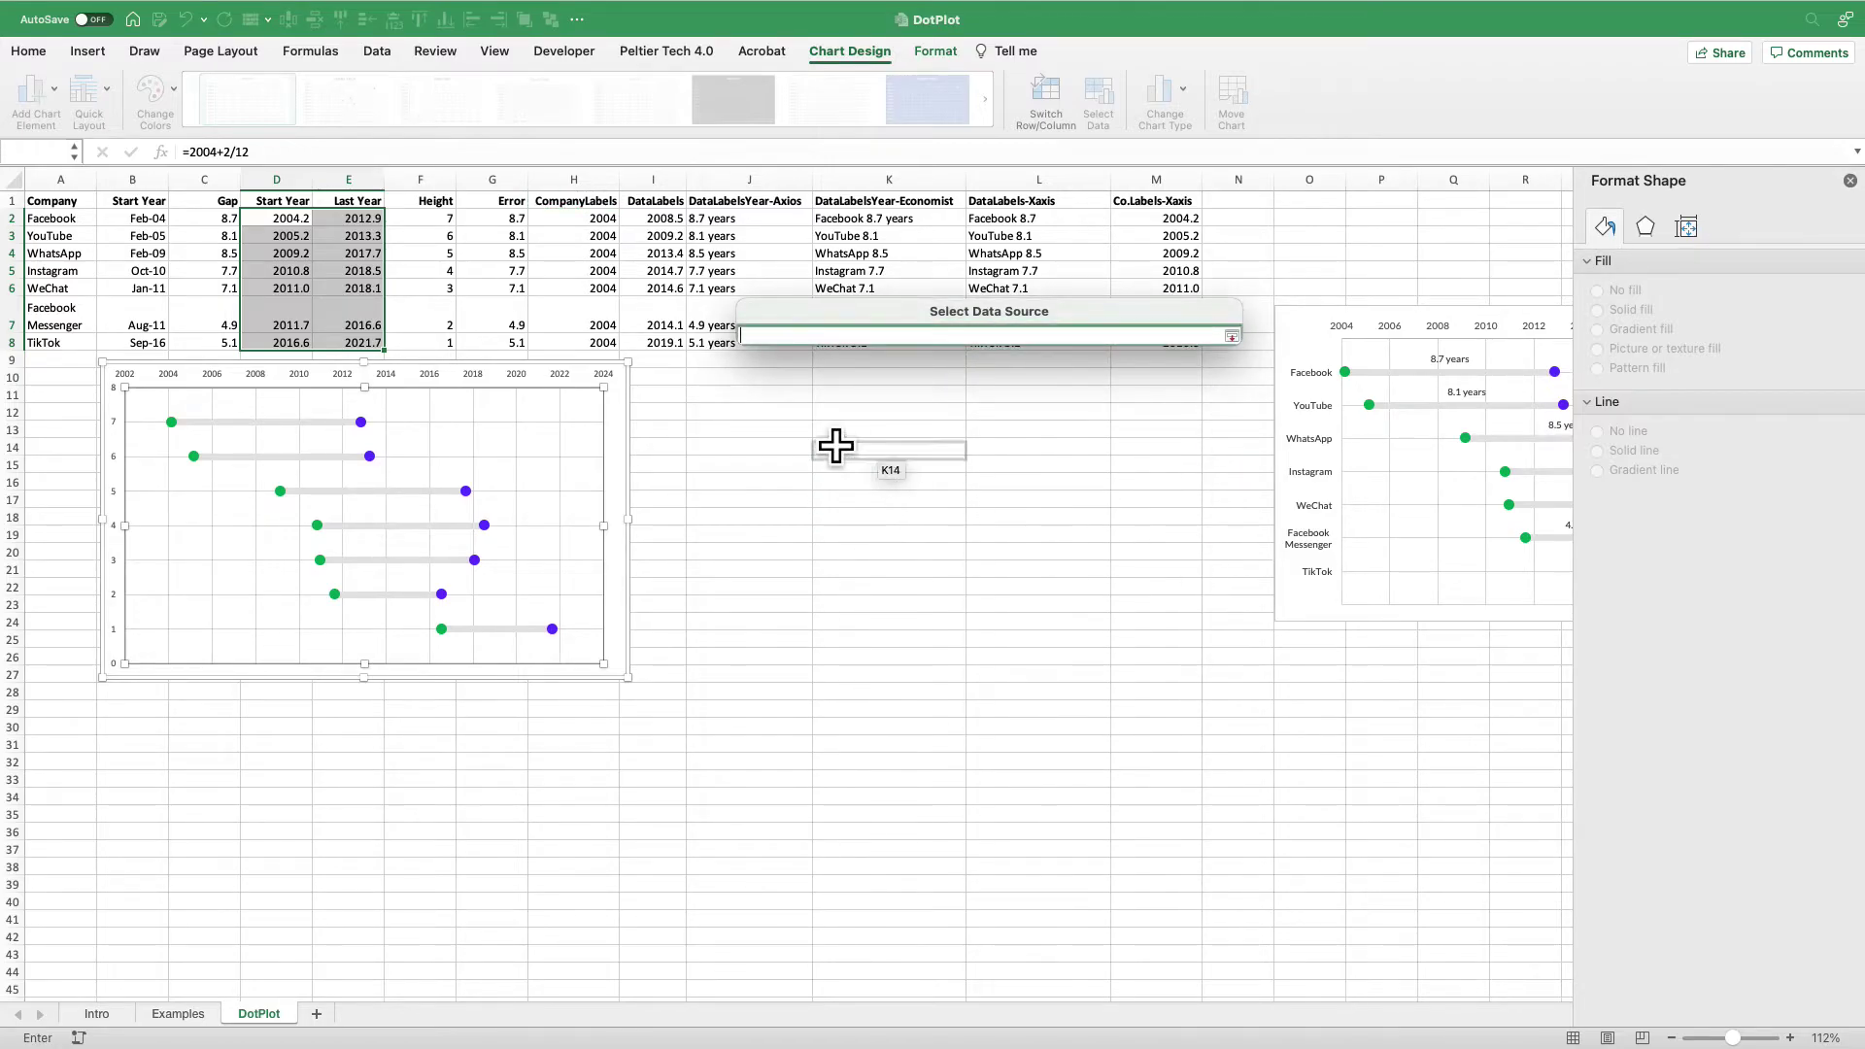
left_click(594, 228)
left_click_drag(597, 246, 602, 342)
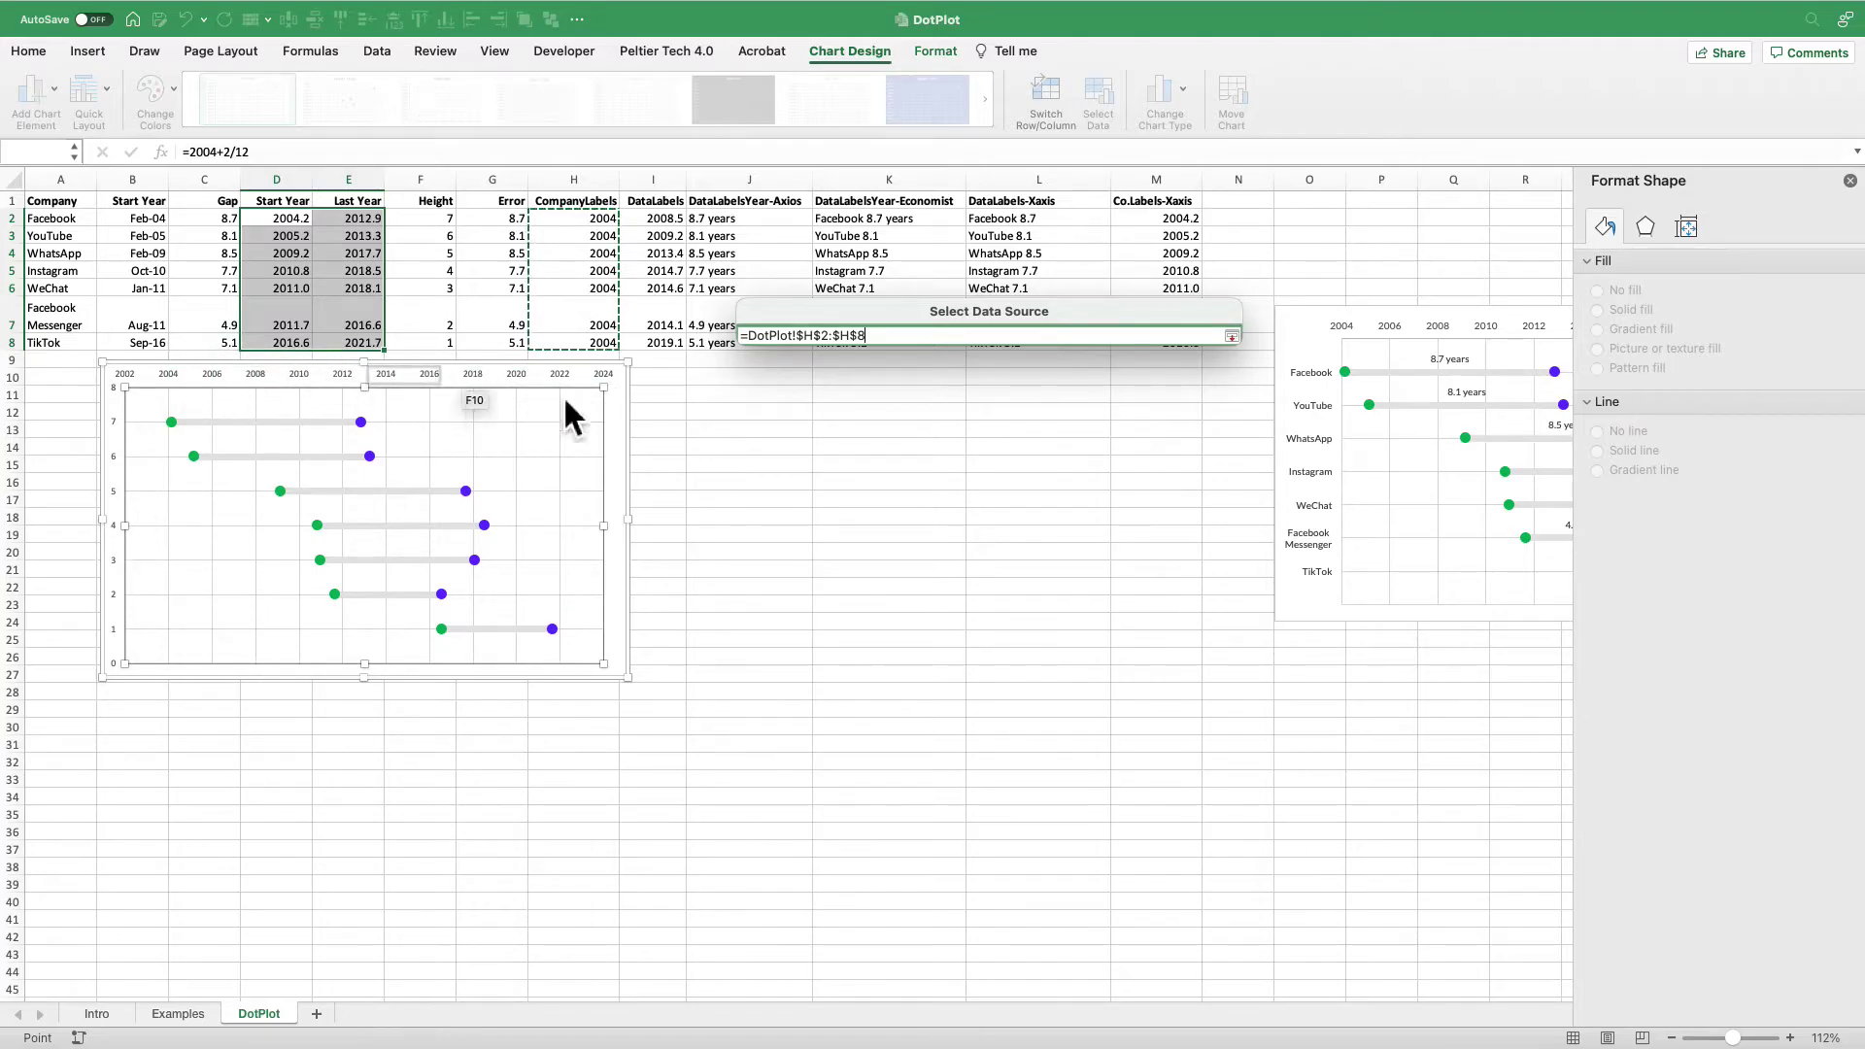
left_click(1232, 337)
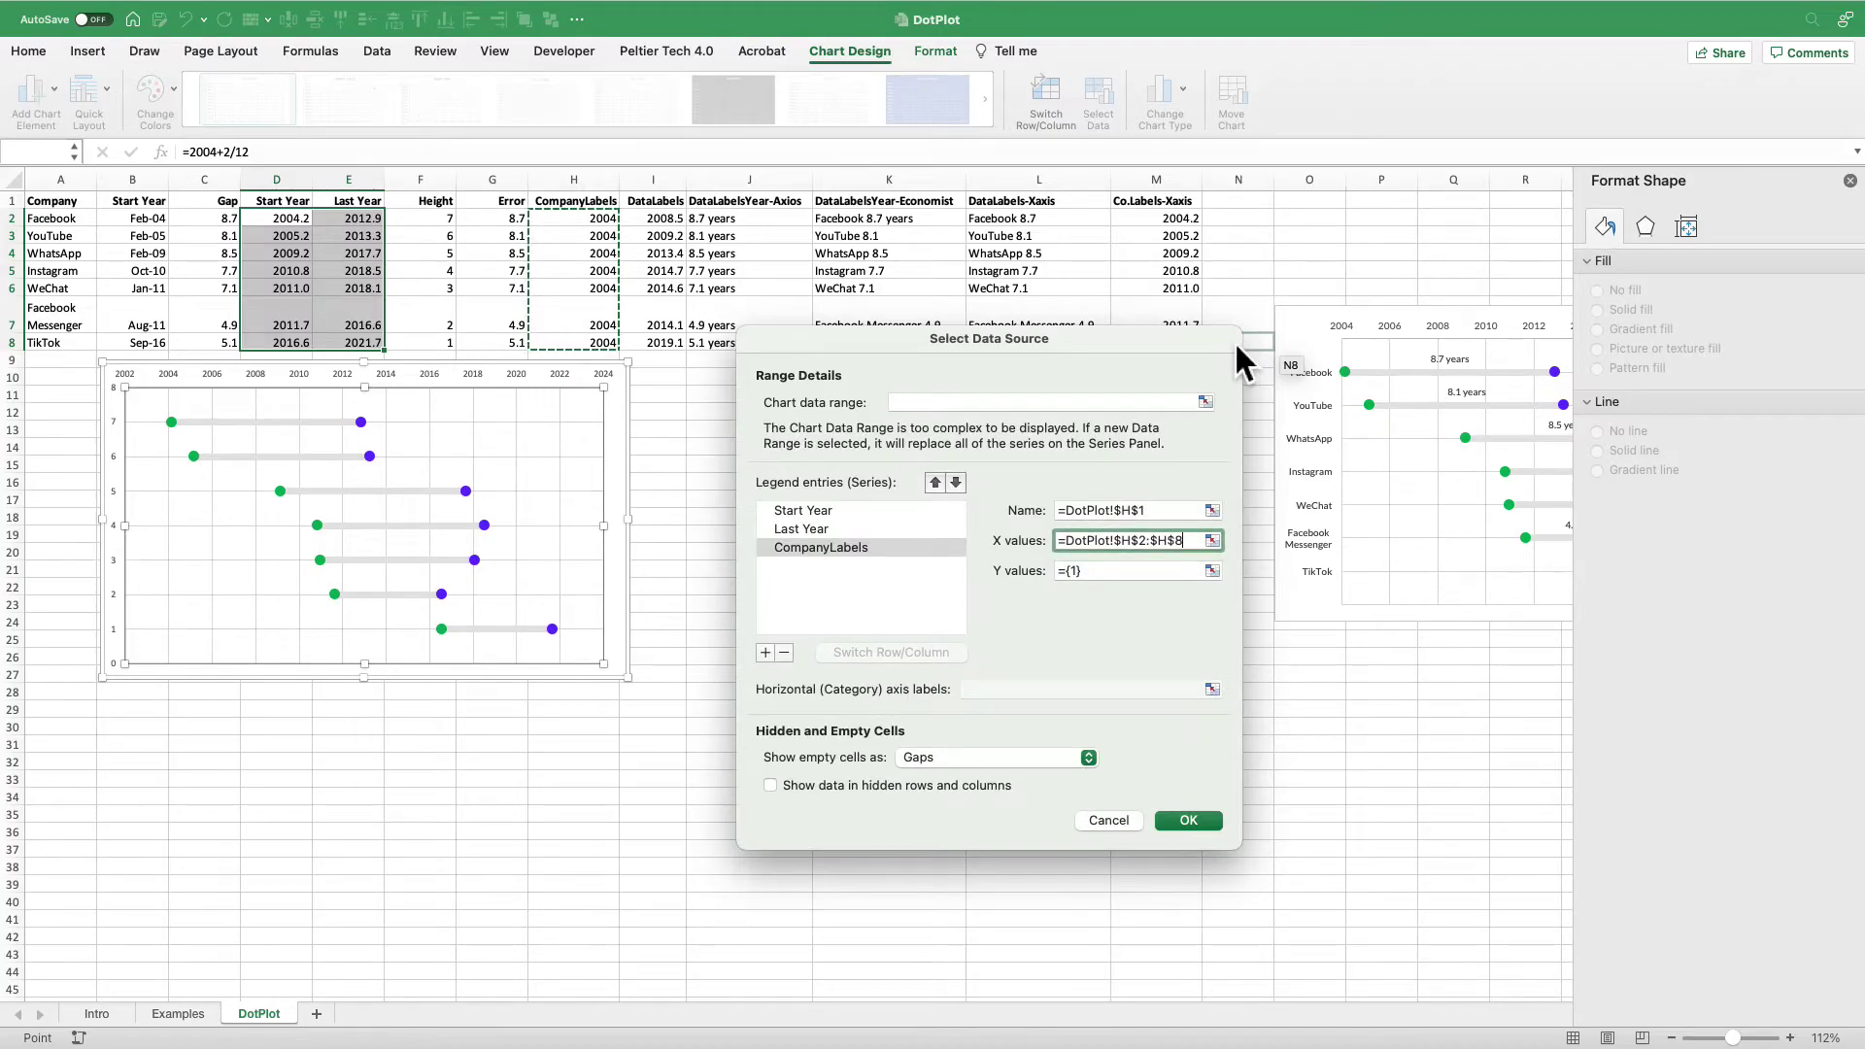
left_click(1213, 571)
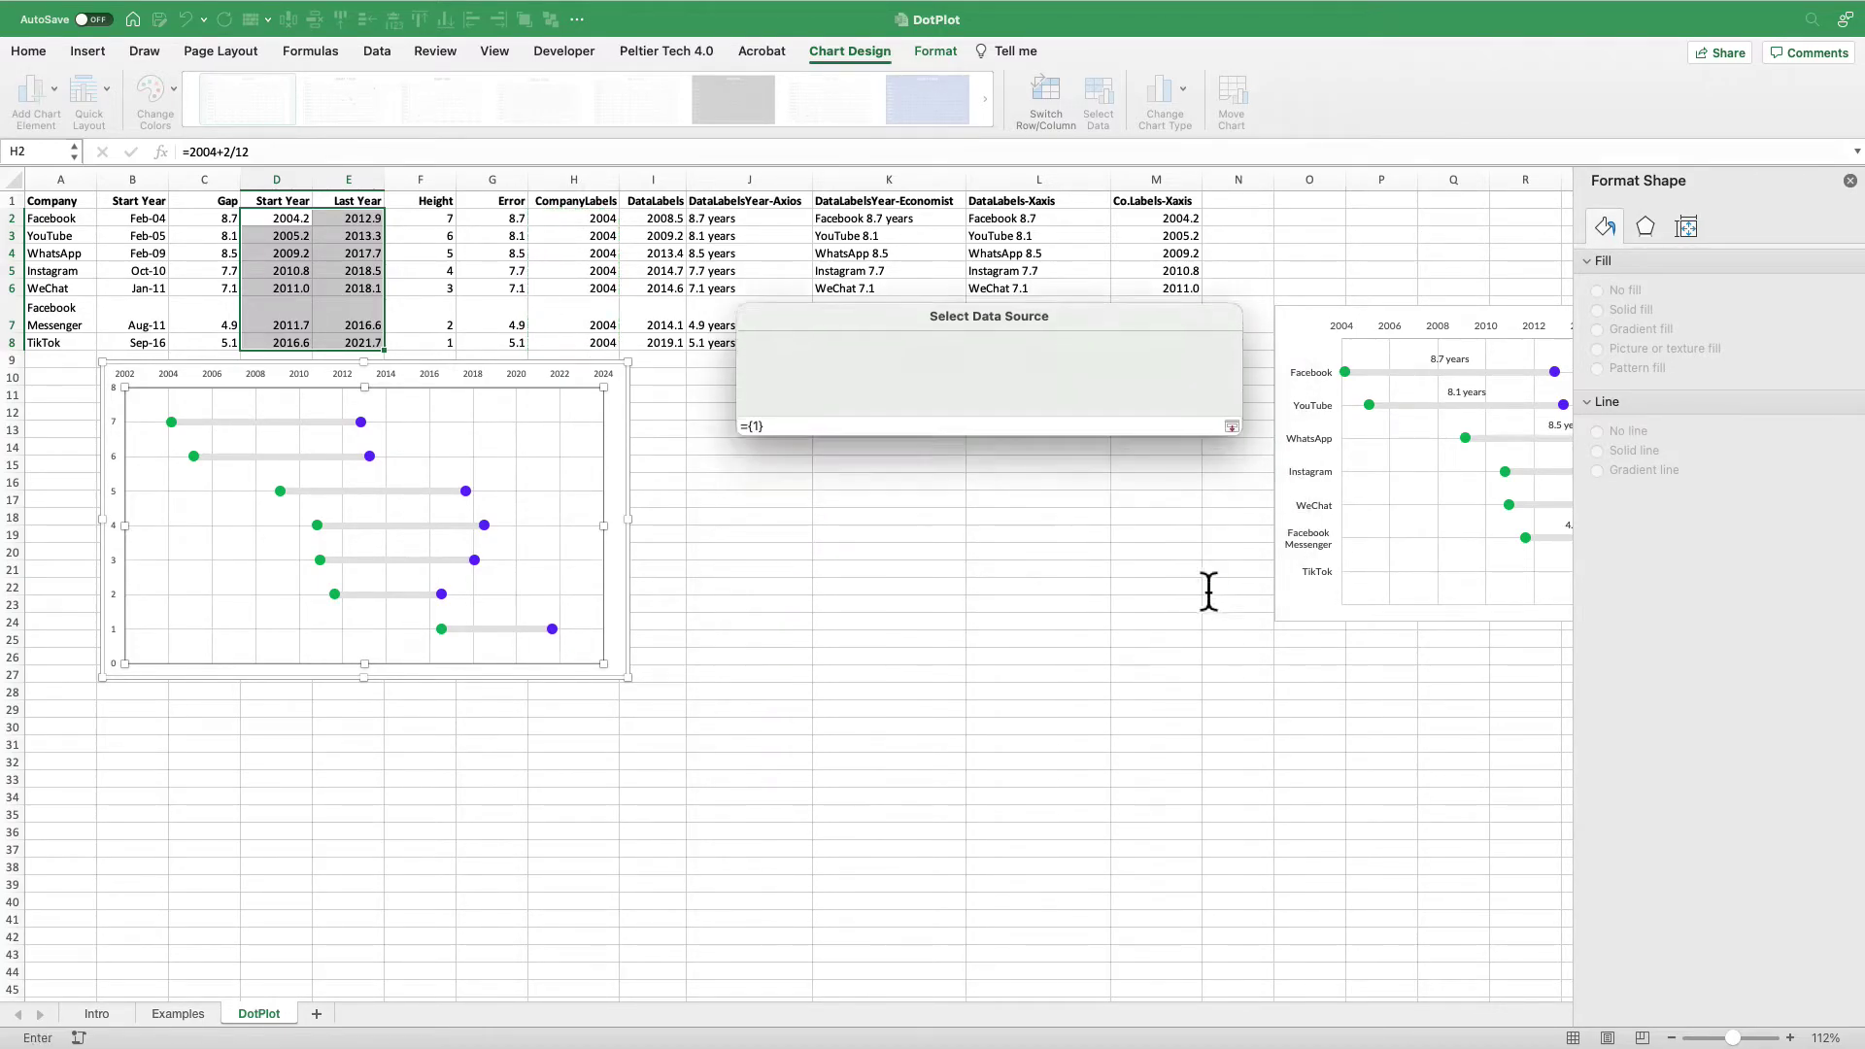
left_click(437, 219)
left_click_drag(472, 249, 486, 358)
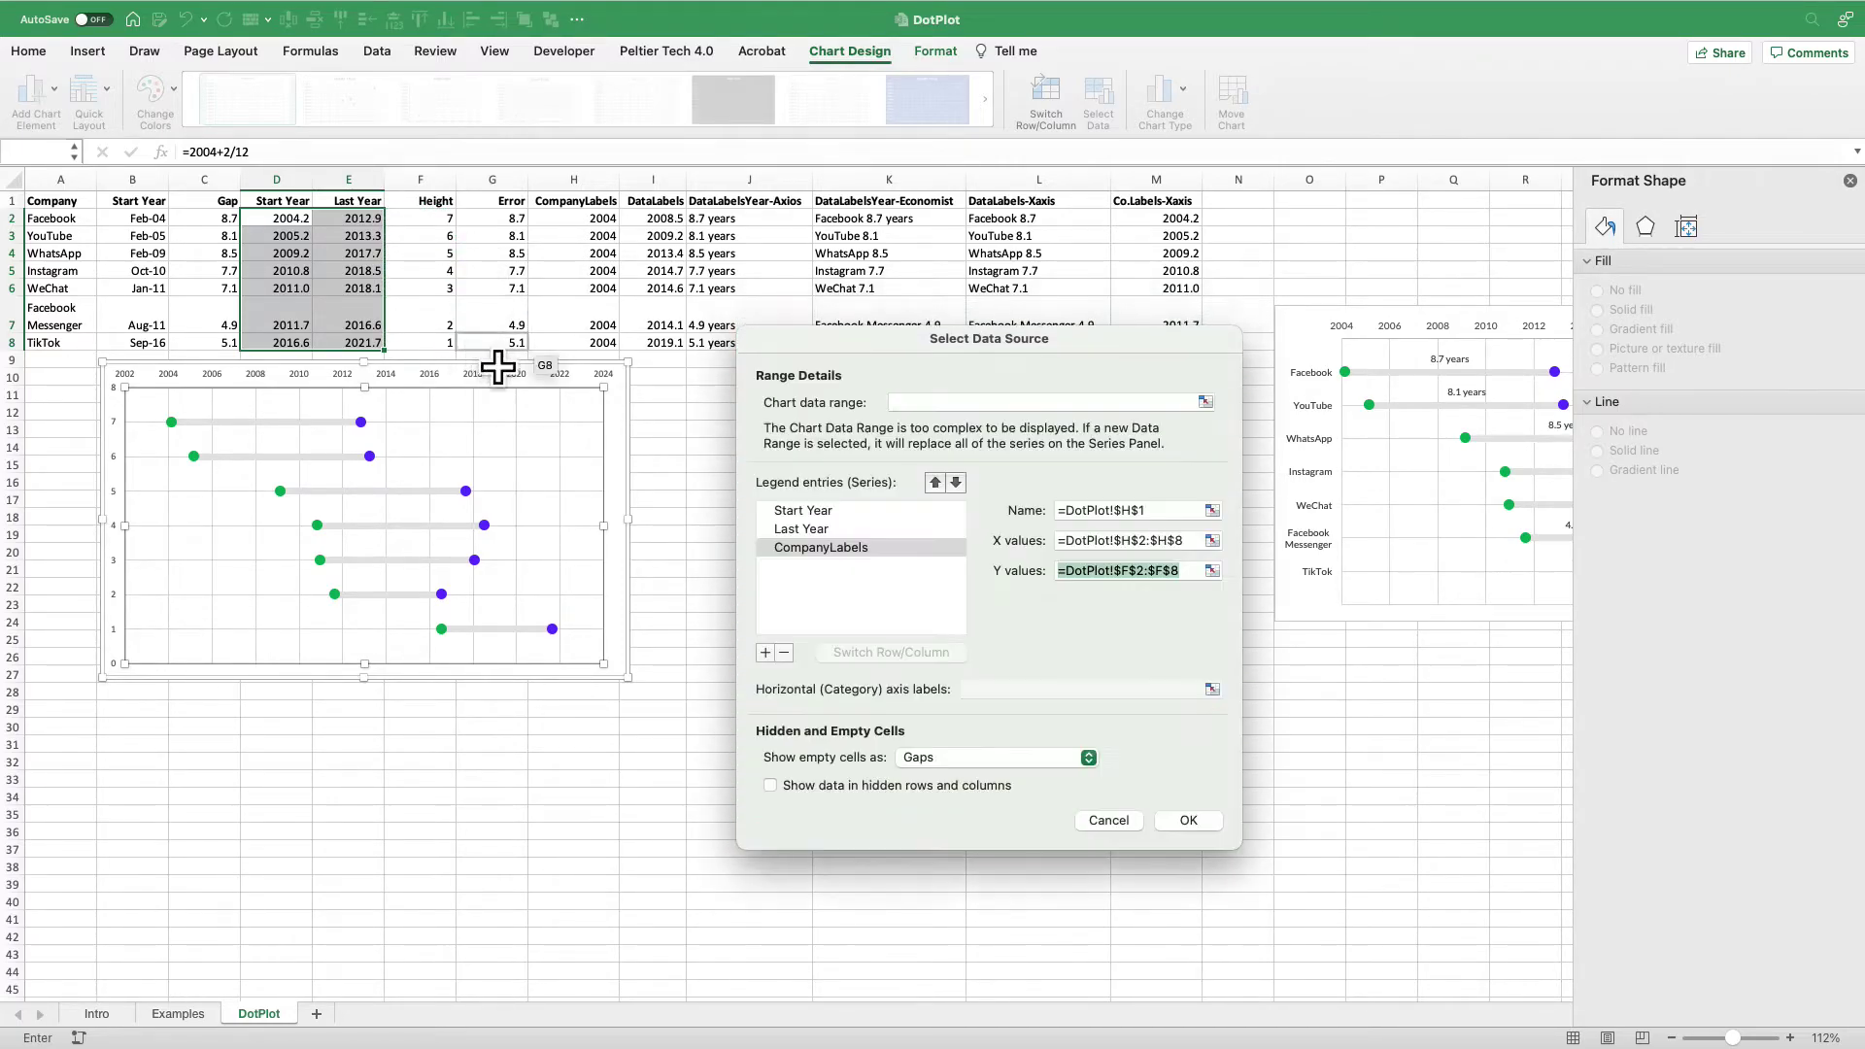
left_click(1185, 821)
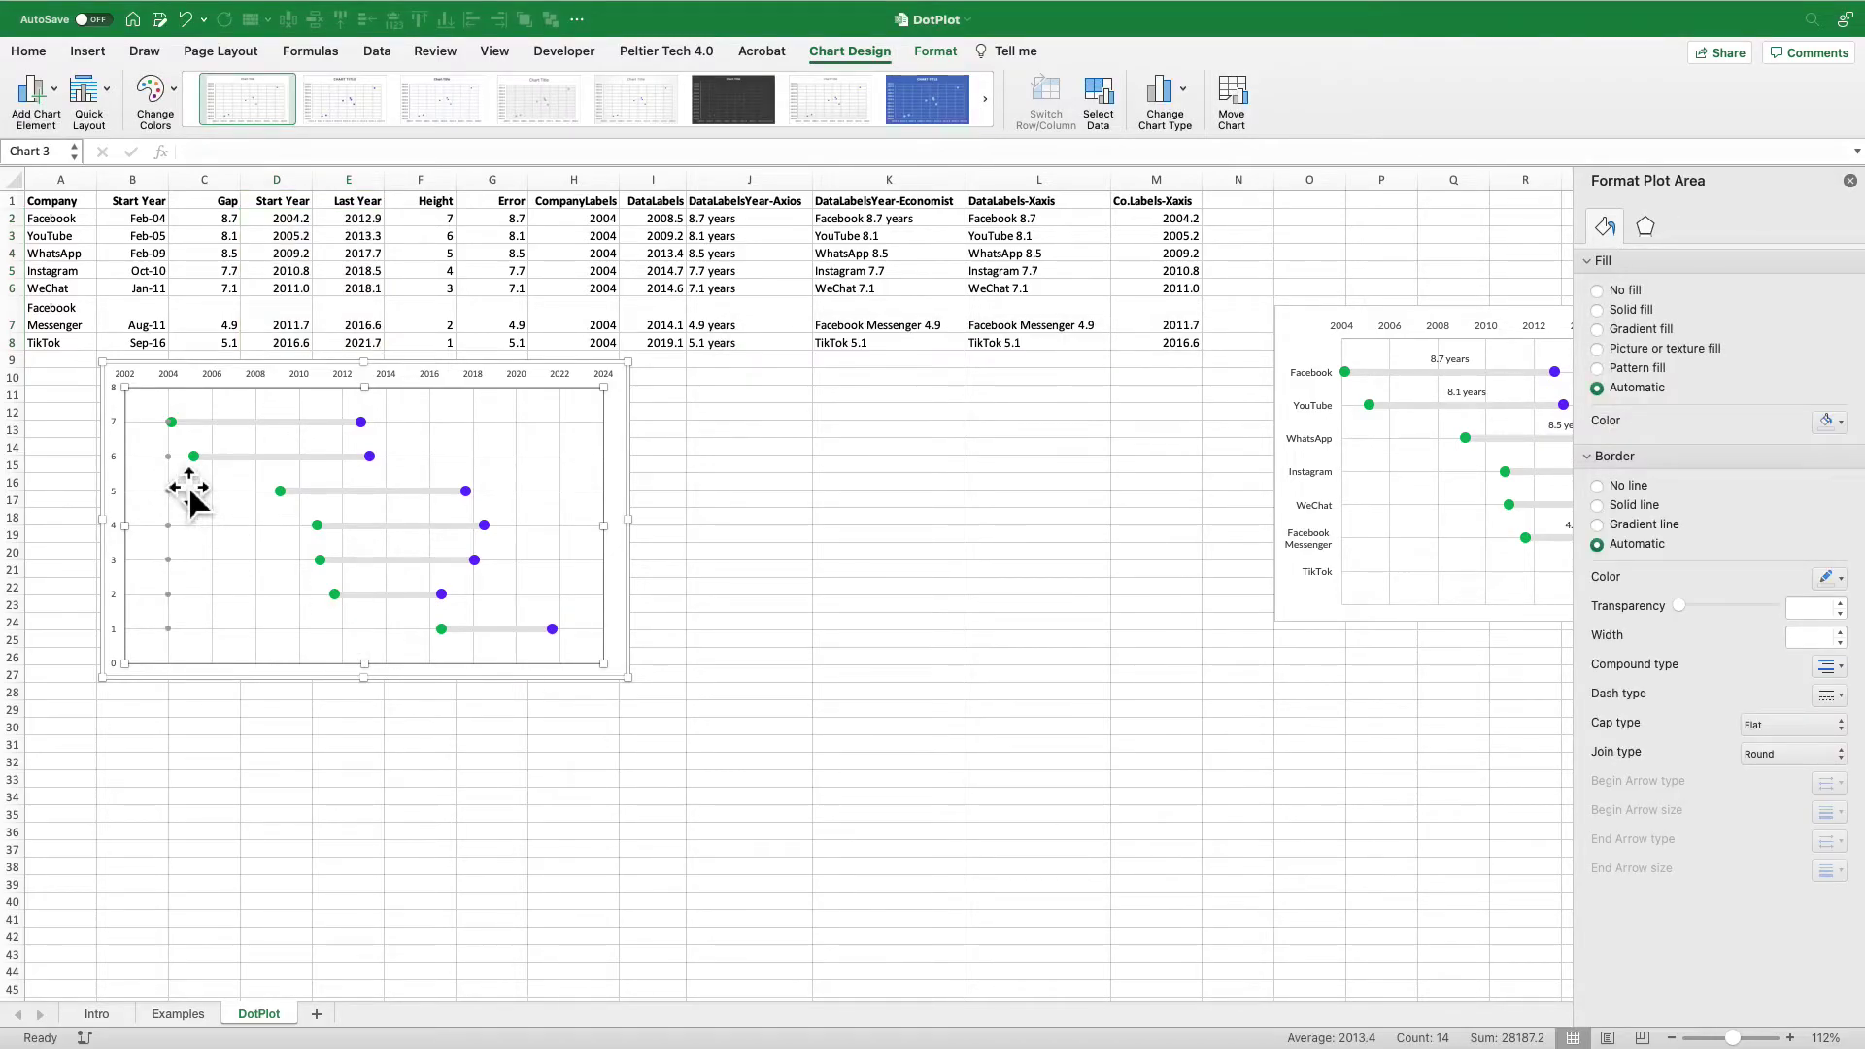
- Label the CompanyLabels points with company names from A2:A8, without Y values, positioned left
left_click(171, 461)
right_click(171, 461)
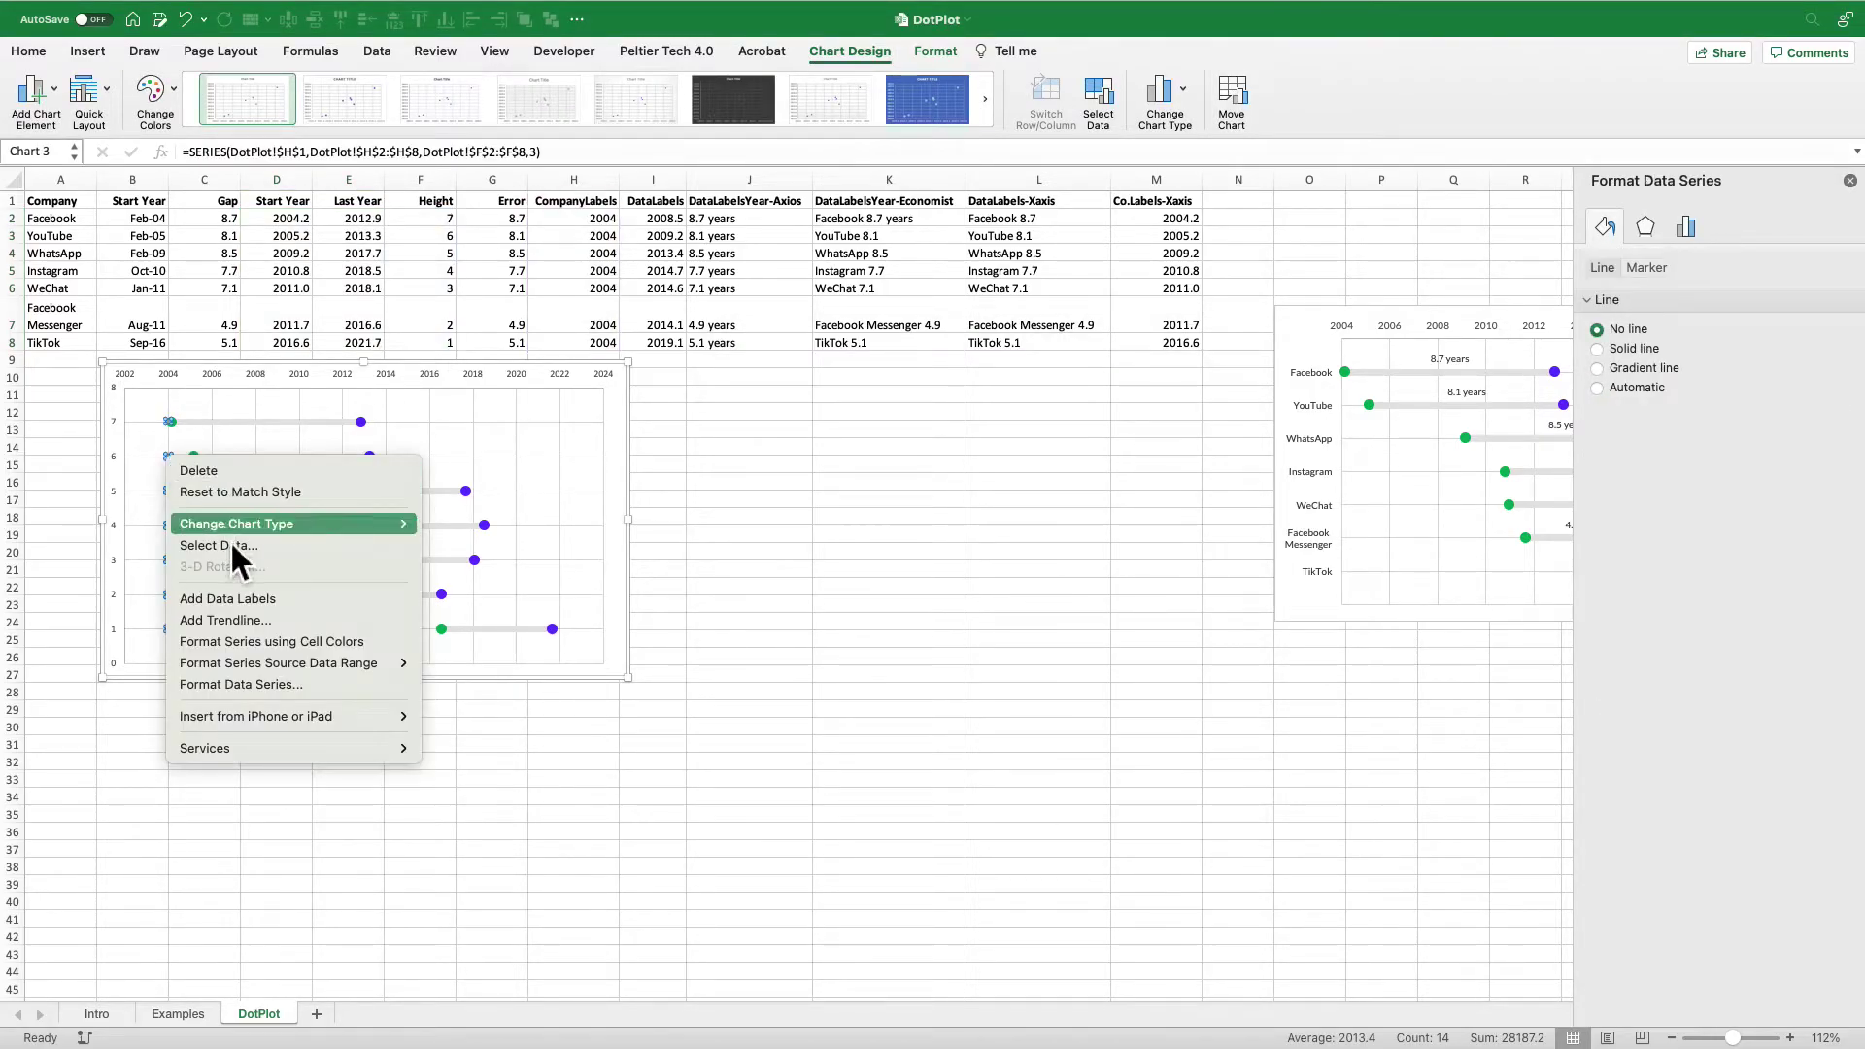
left_click(251, 596)
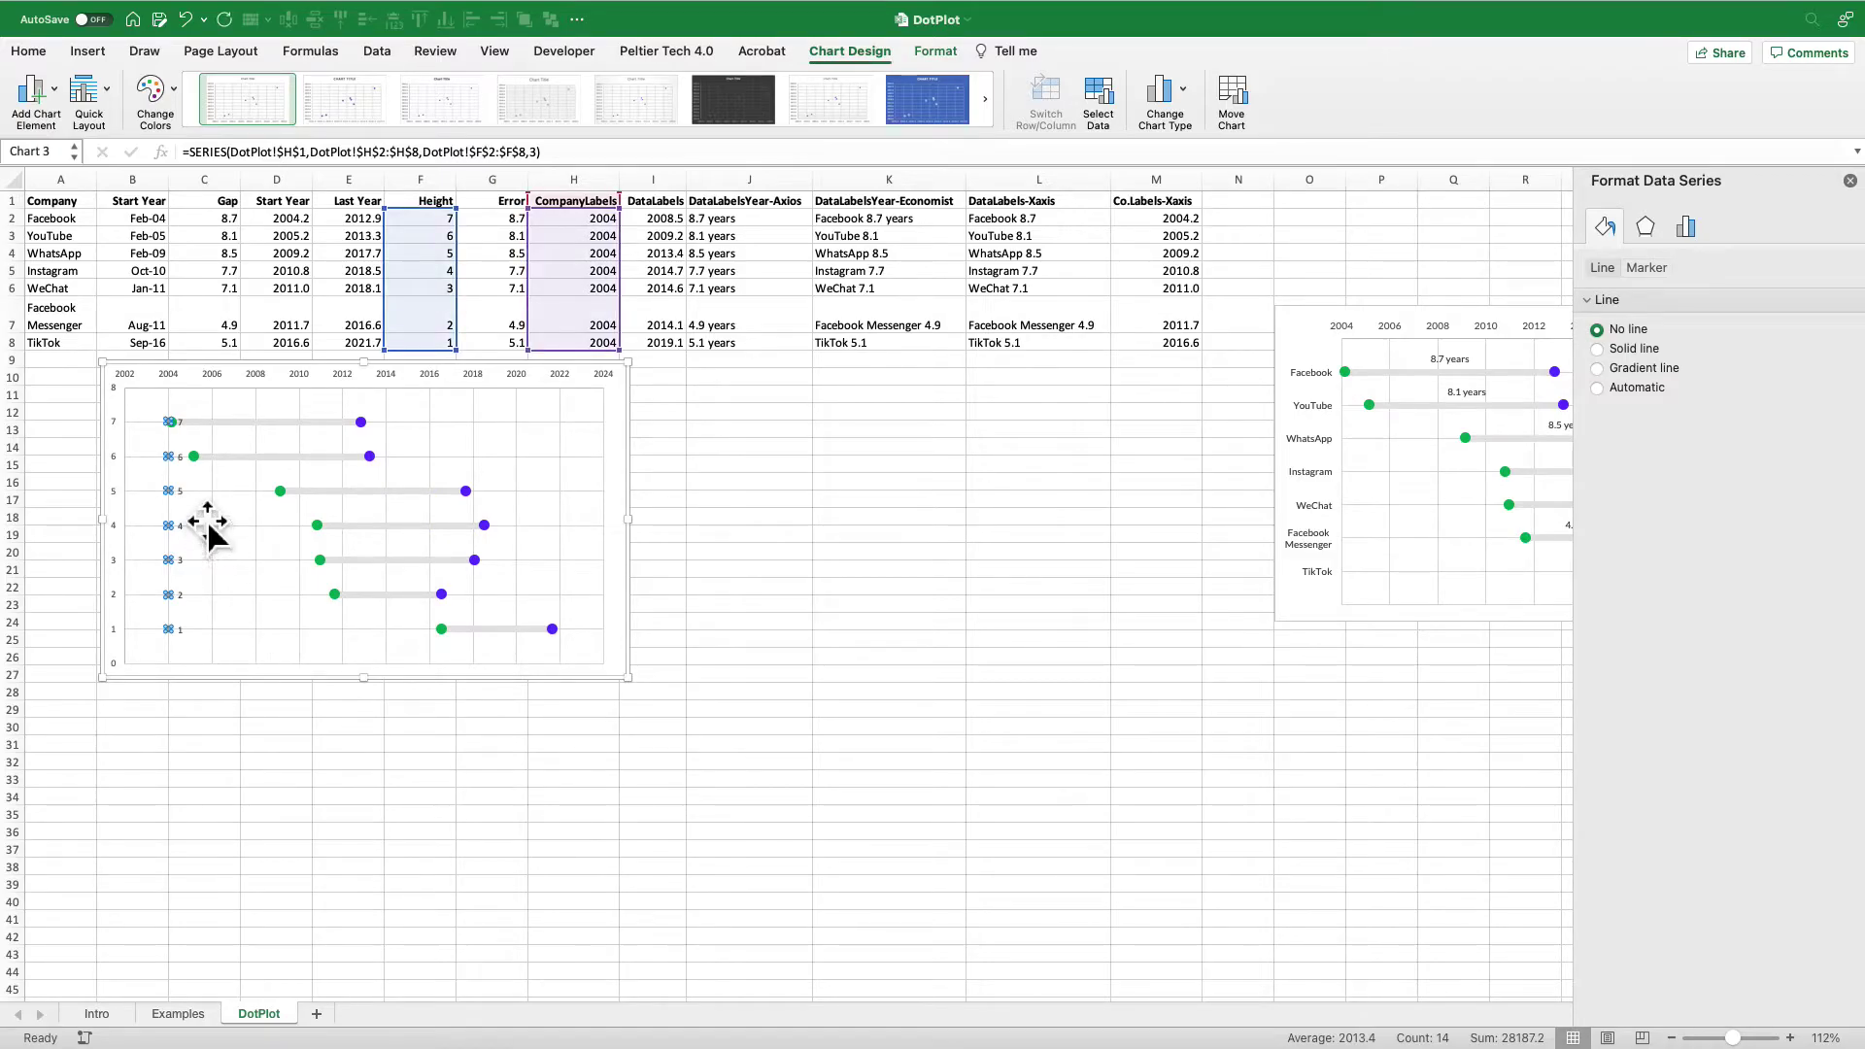
left_click(183, 456)
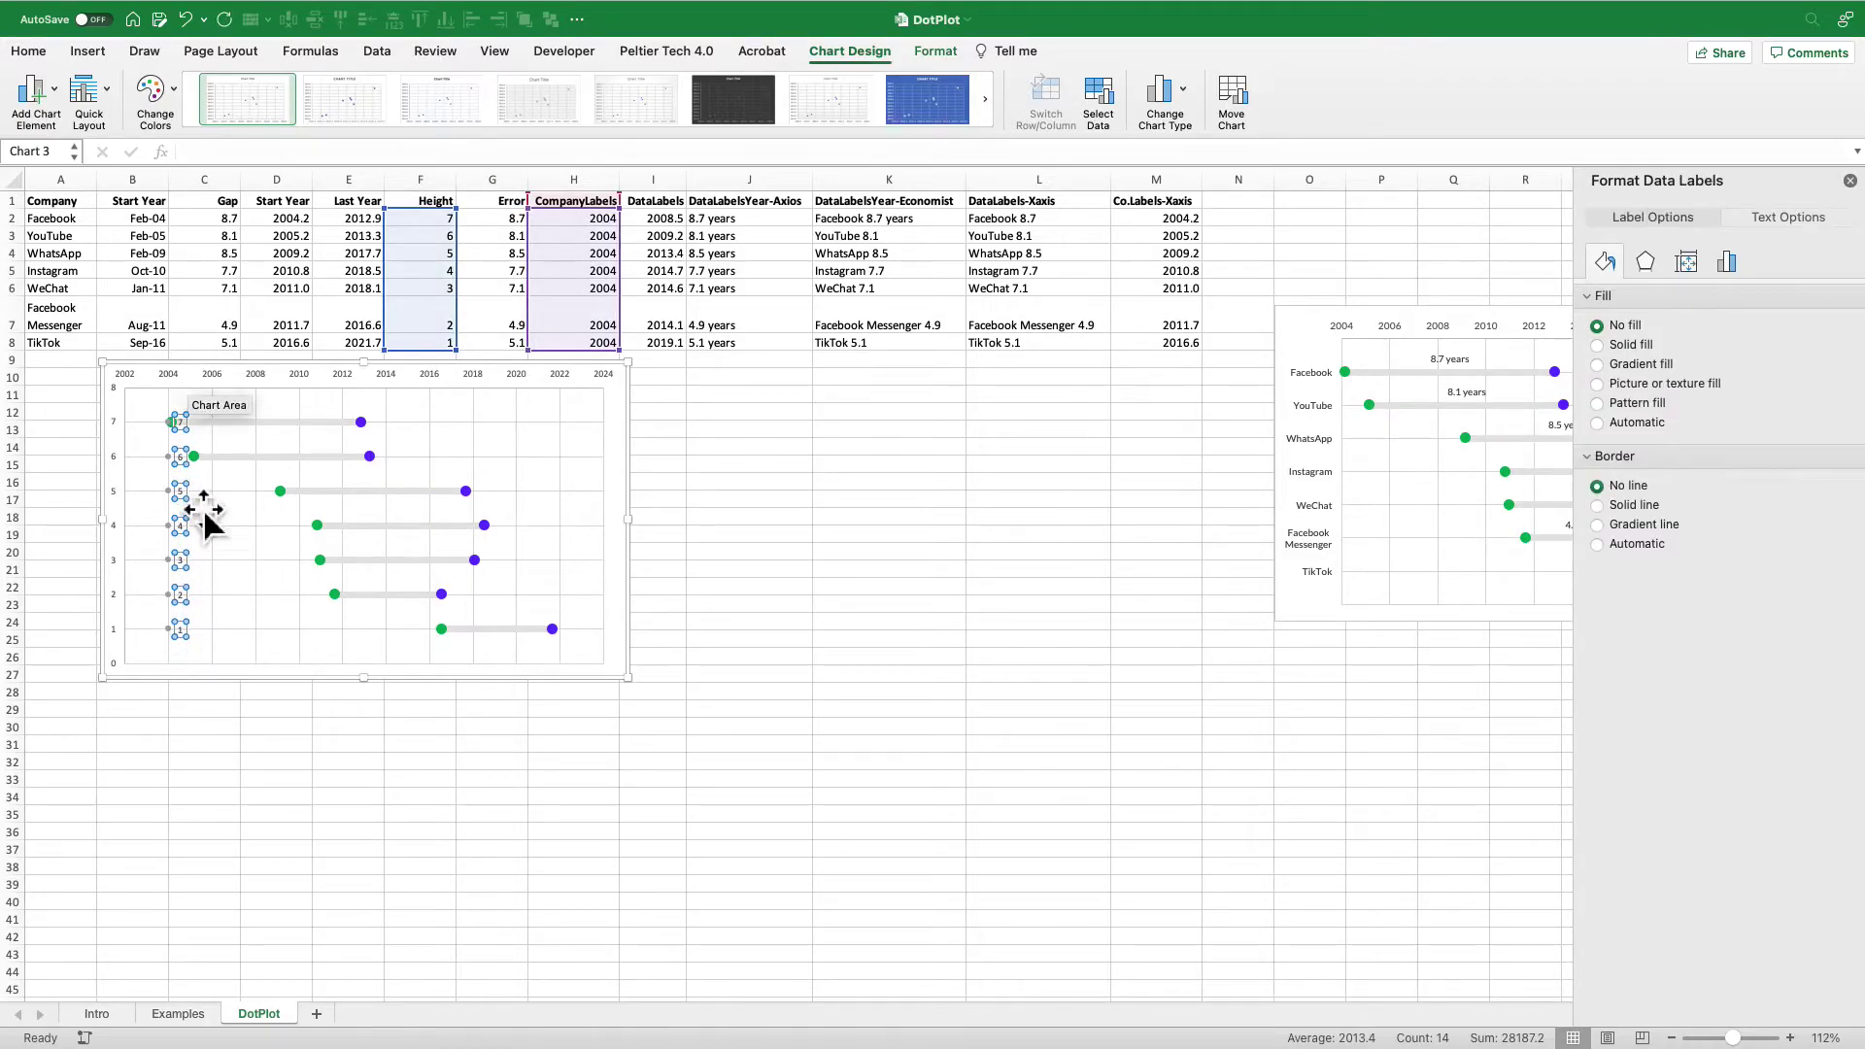
left_click(1728, 262)
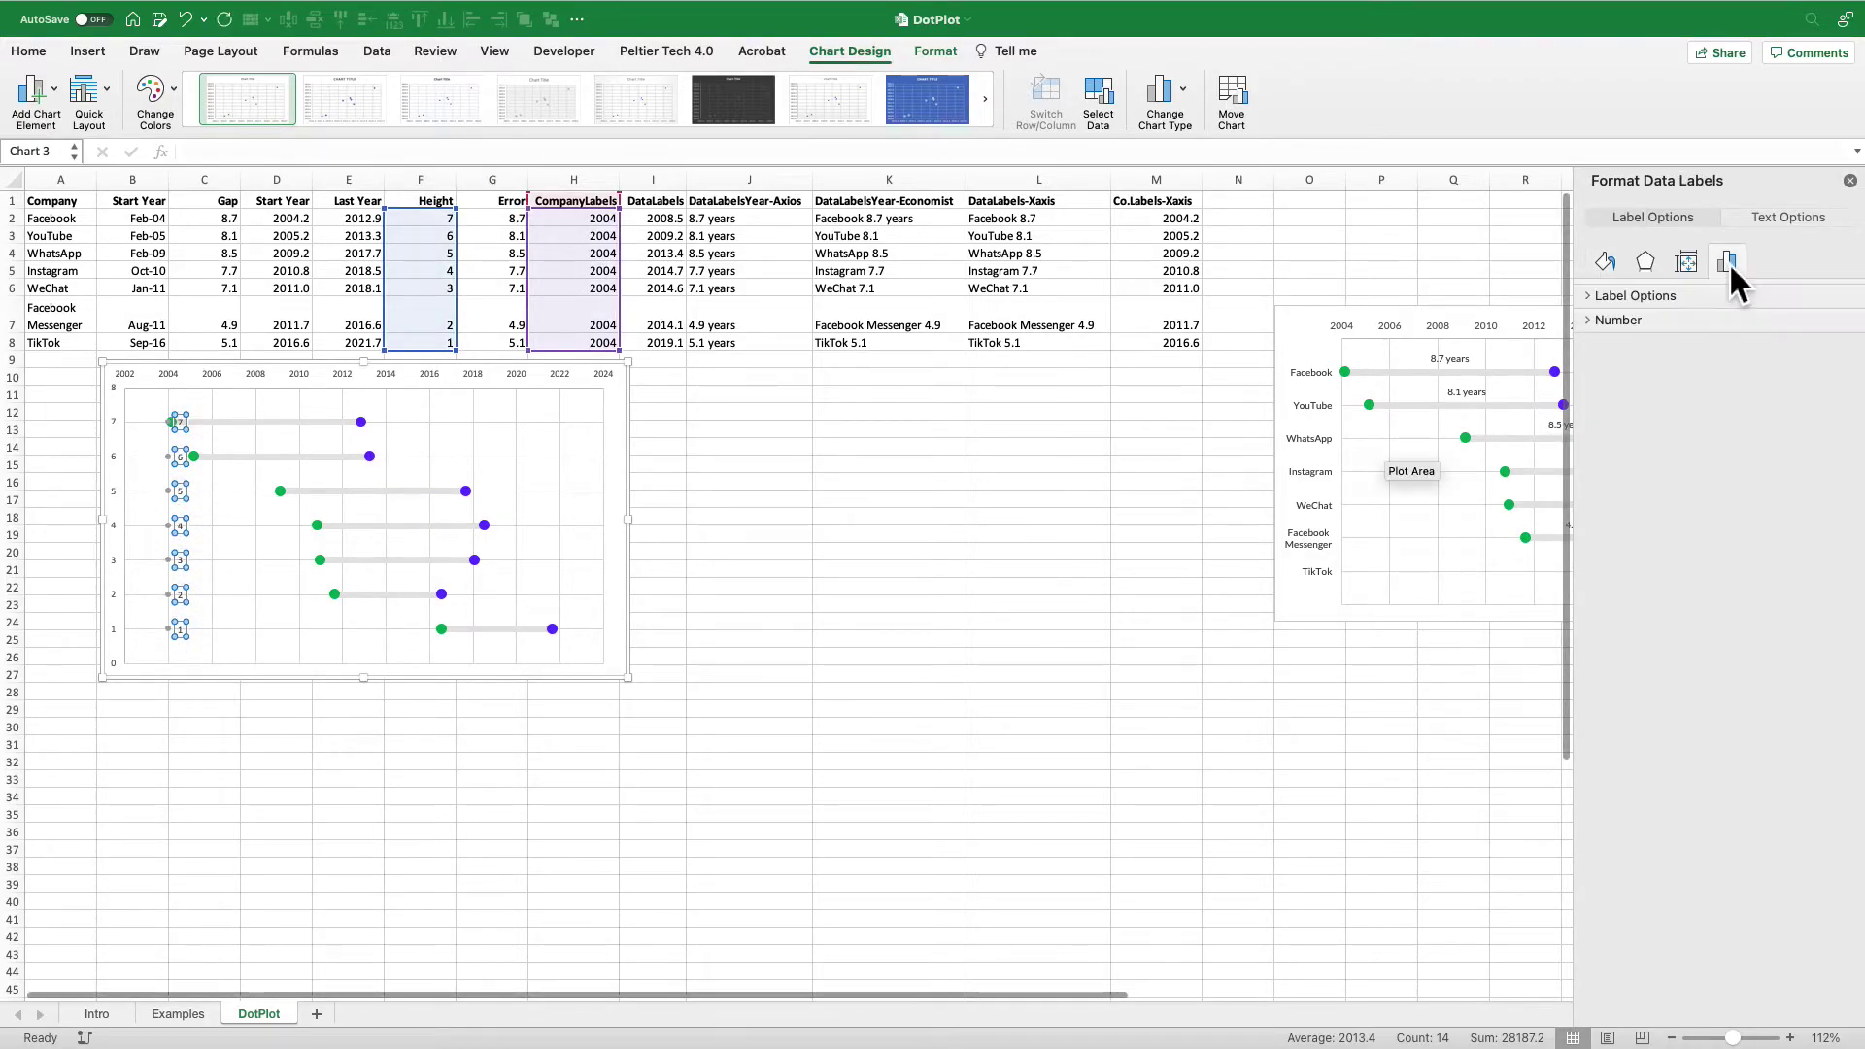
left_click(1714, 290)
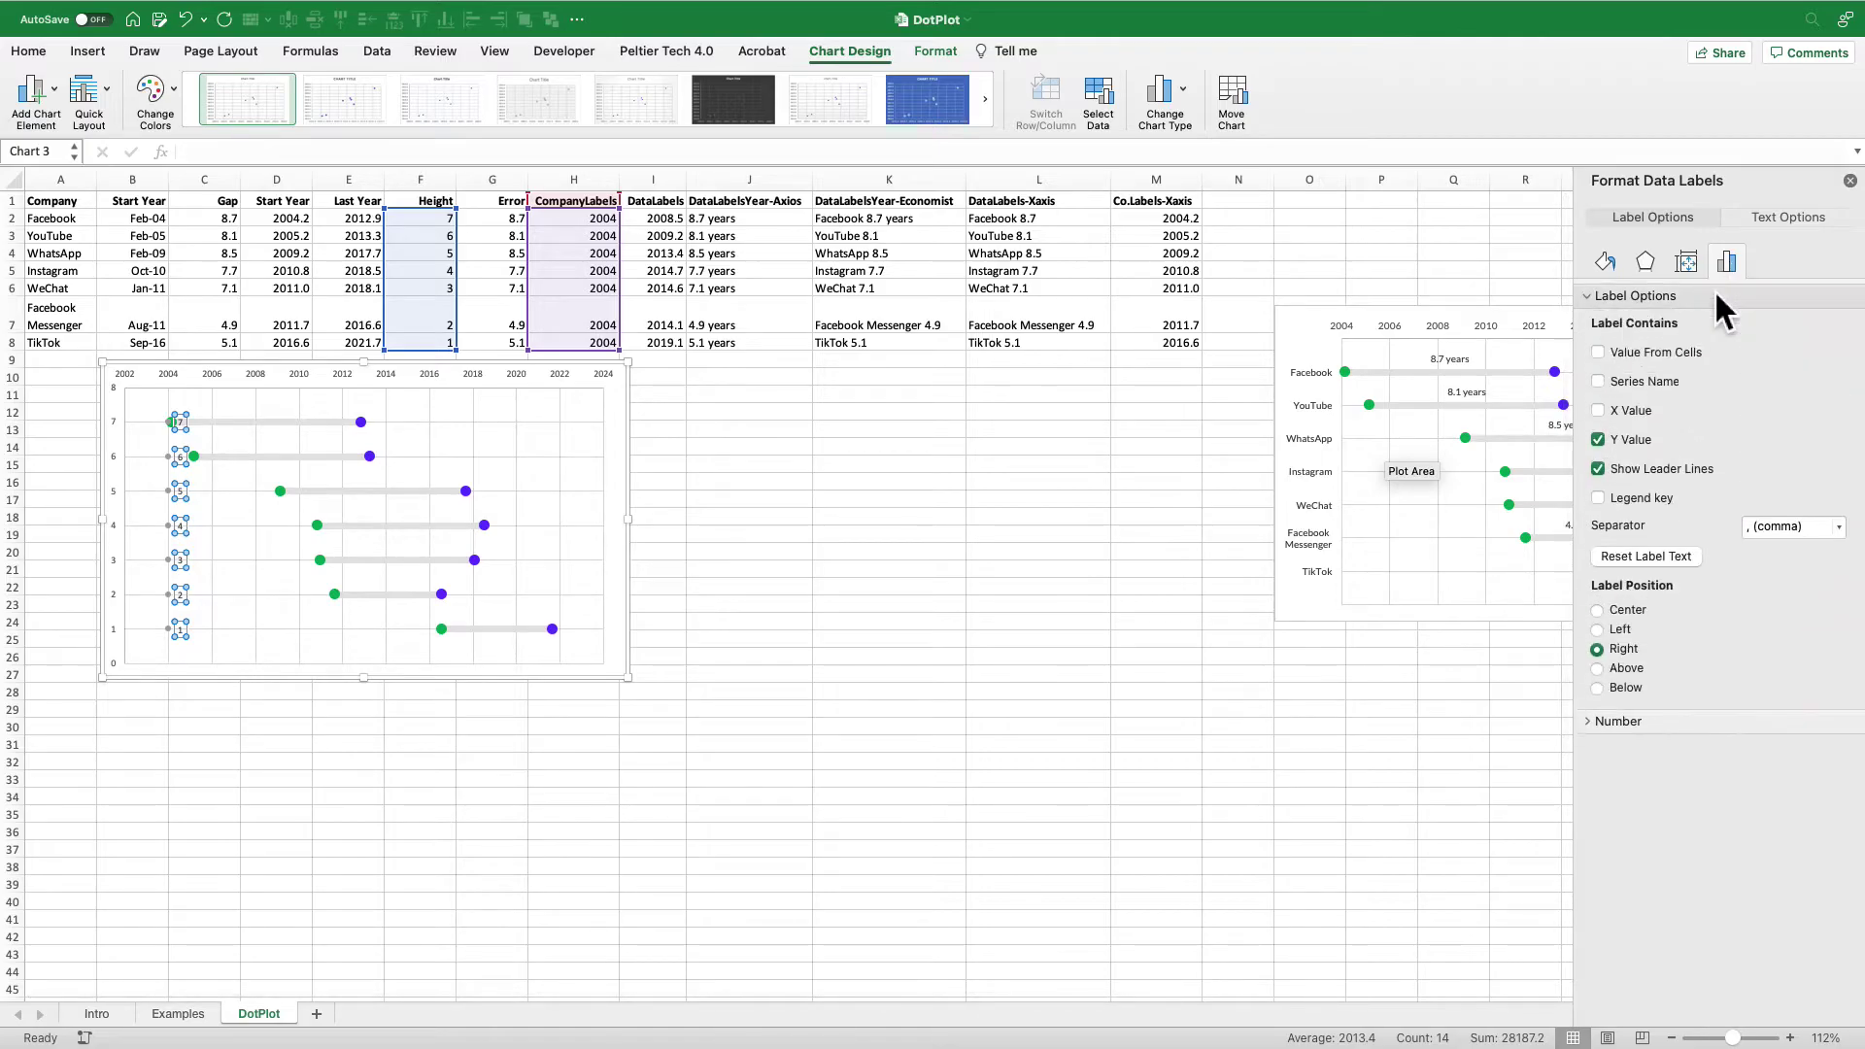
left_click(1653, 362)
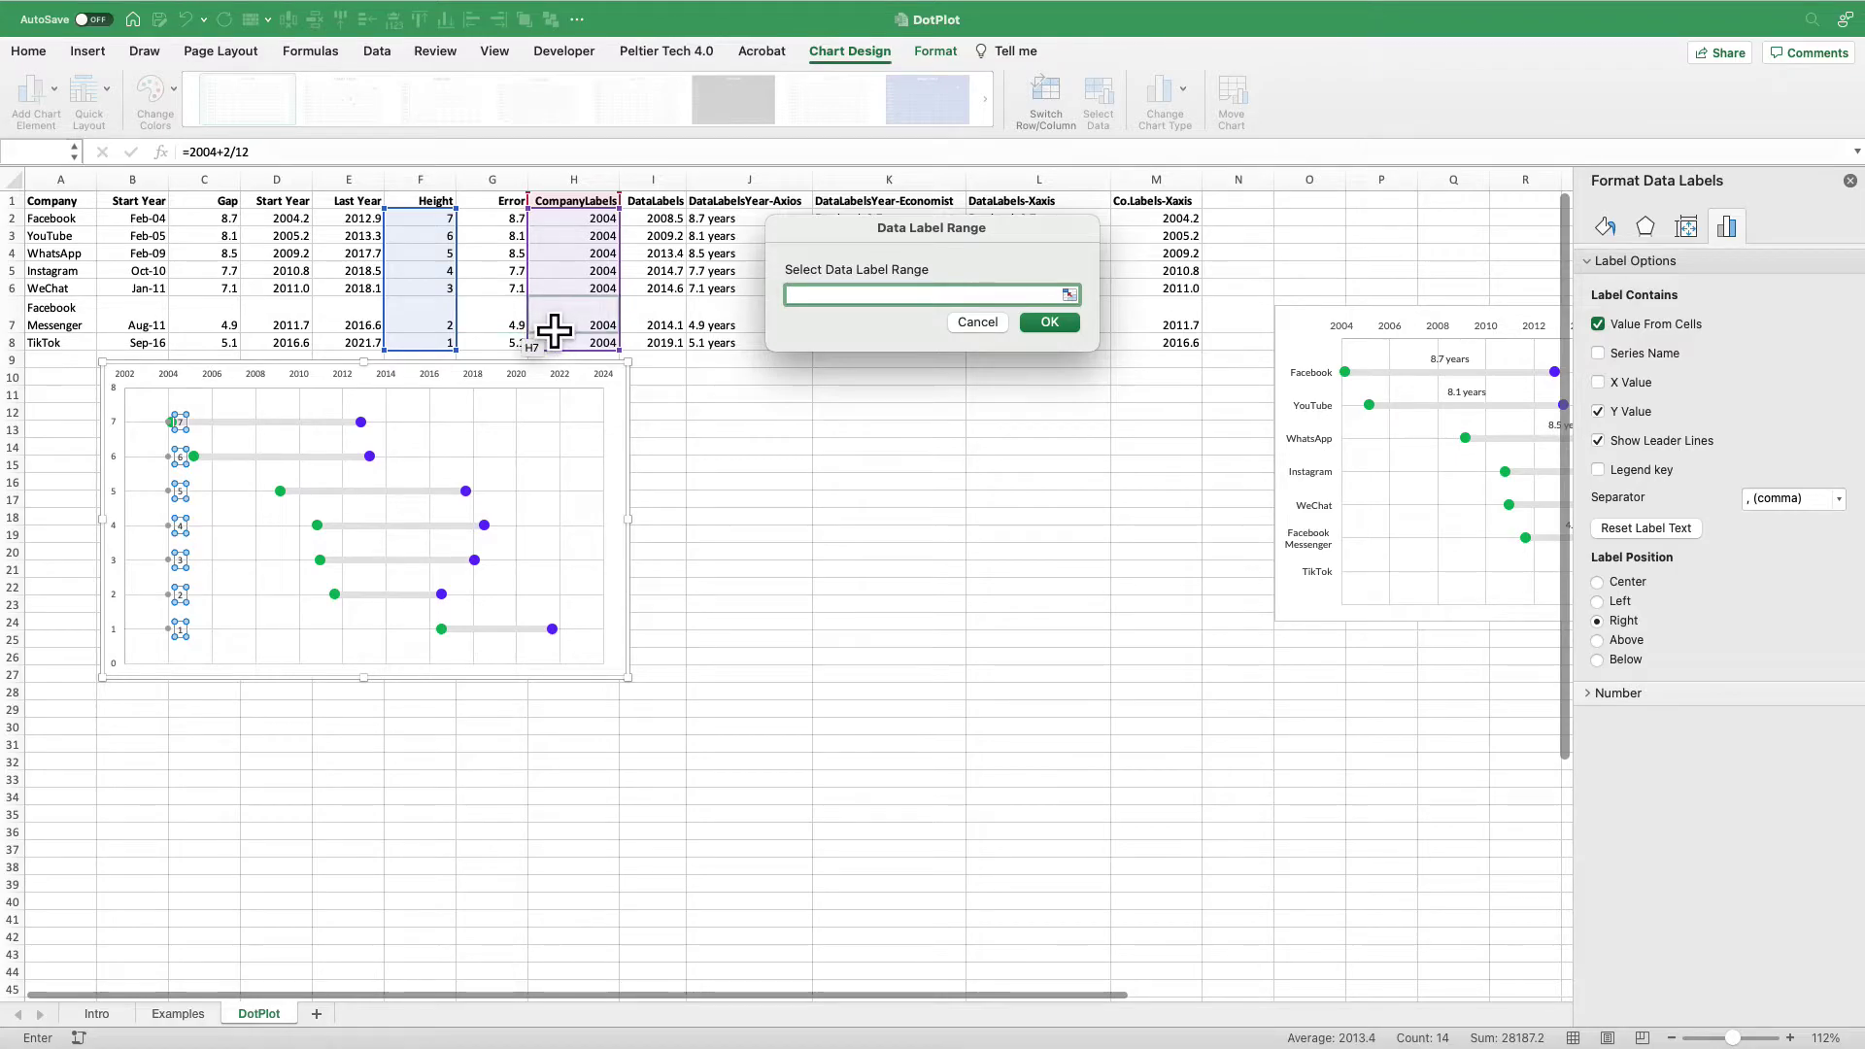
left_click_drag(58, 219, 74, 350)
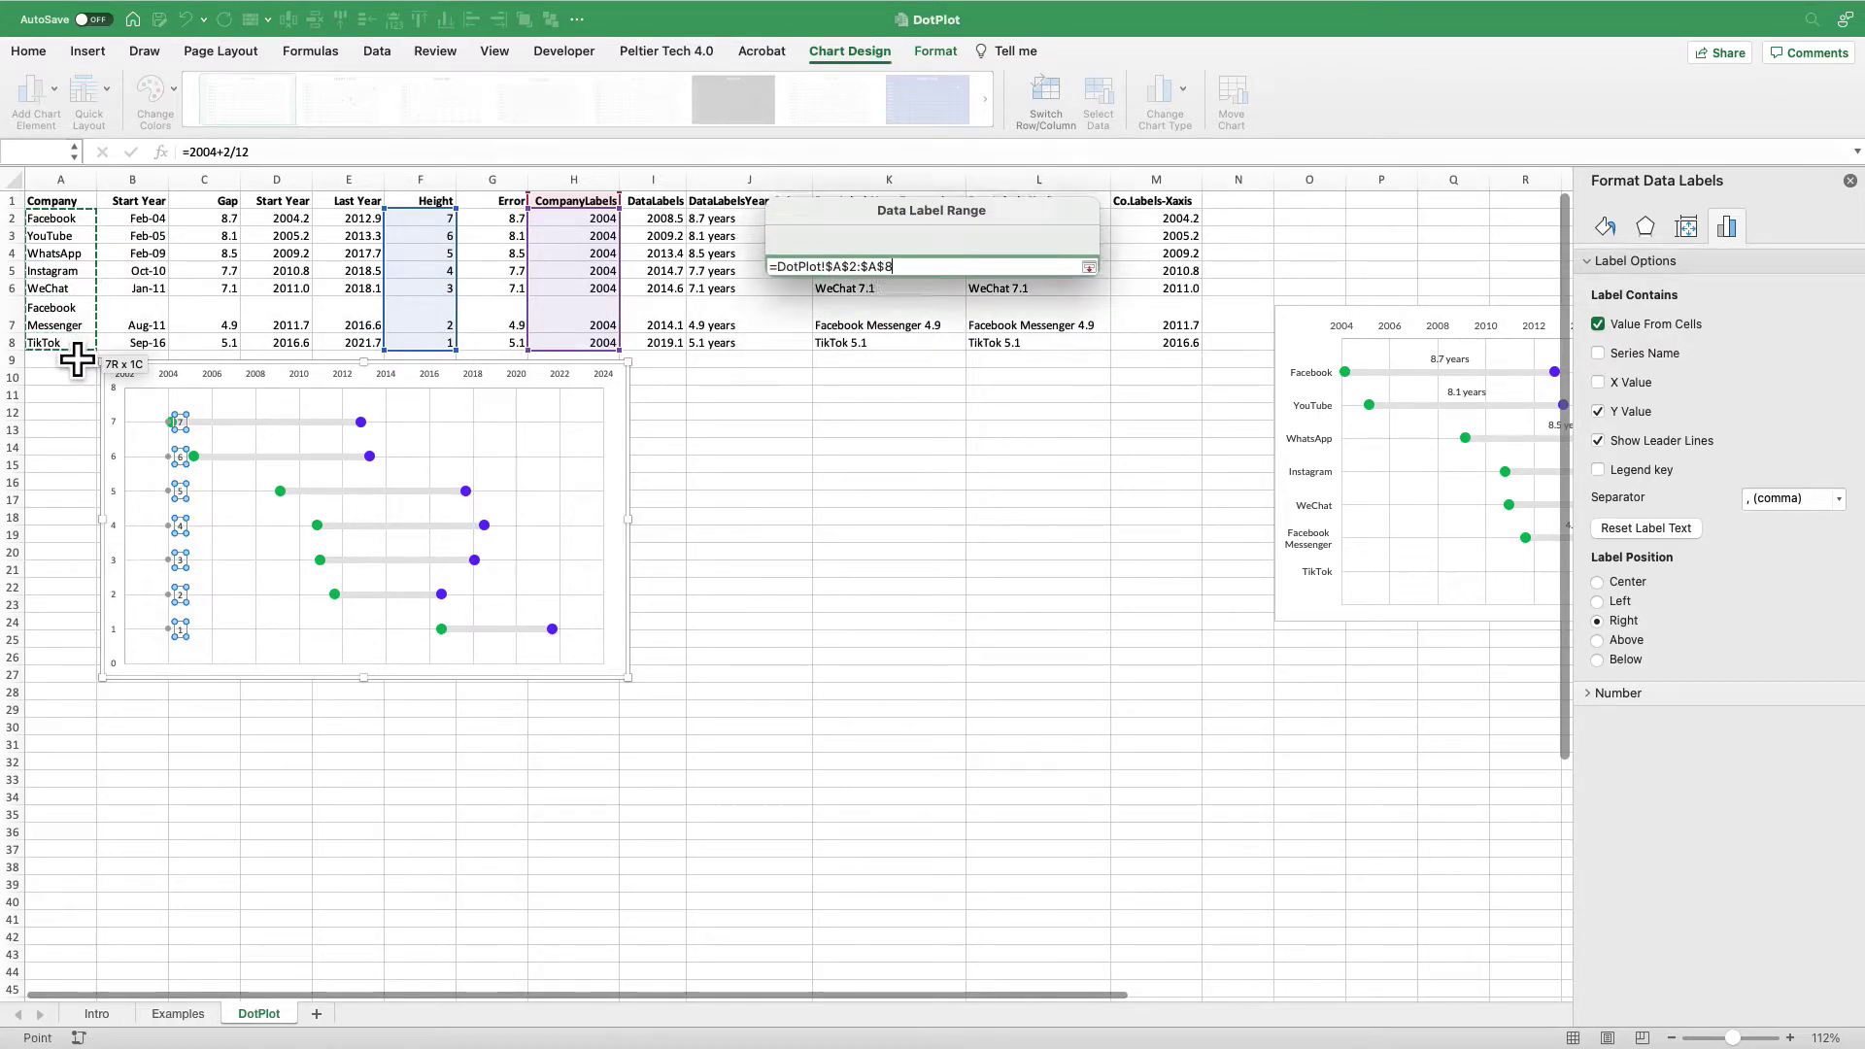
left_click(1047, 325)
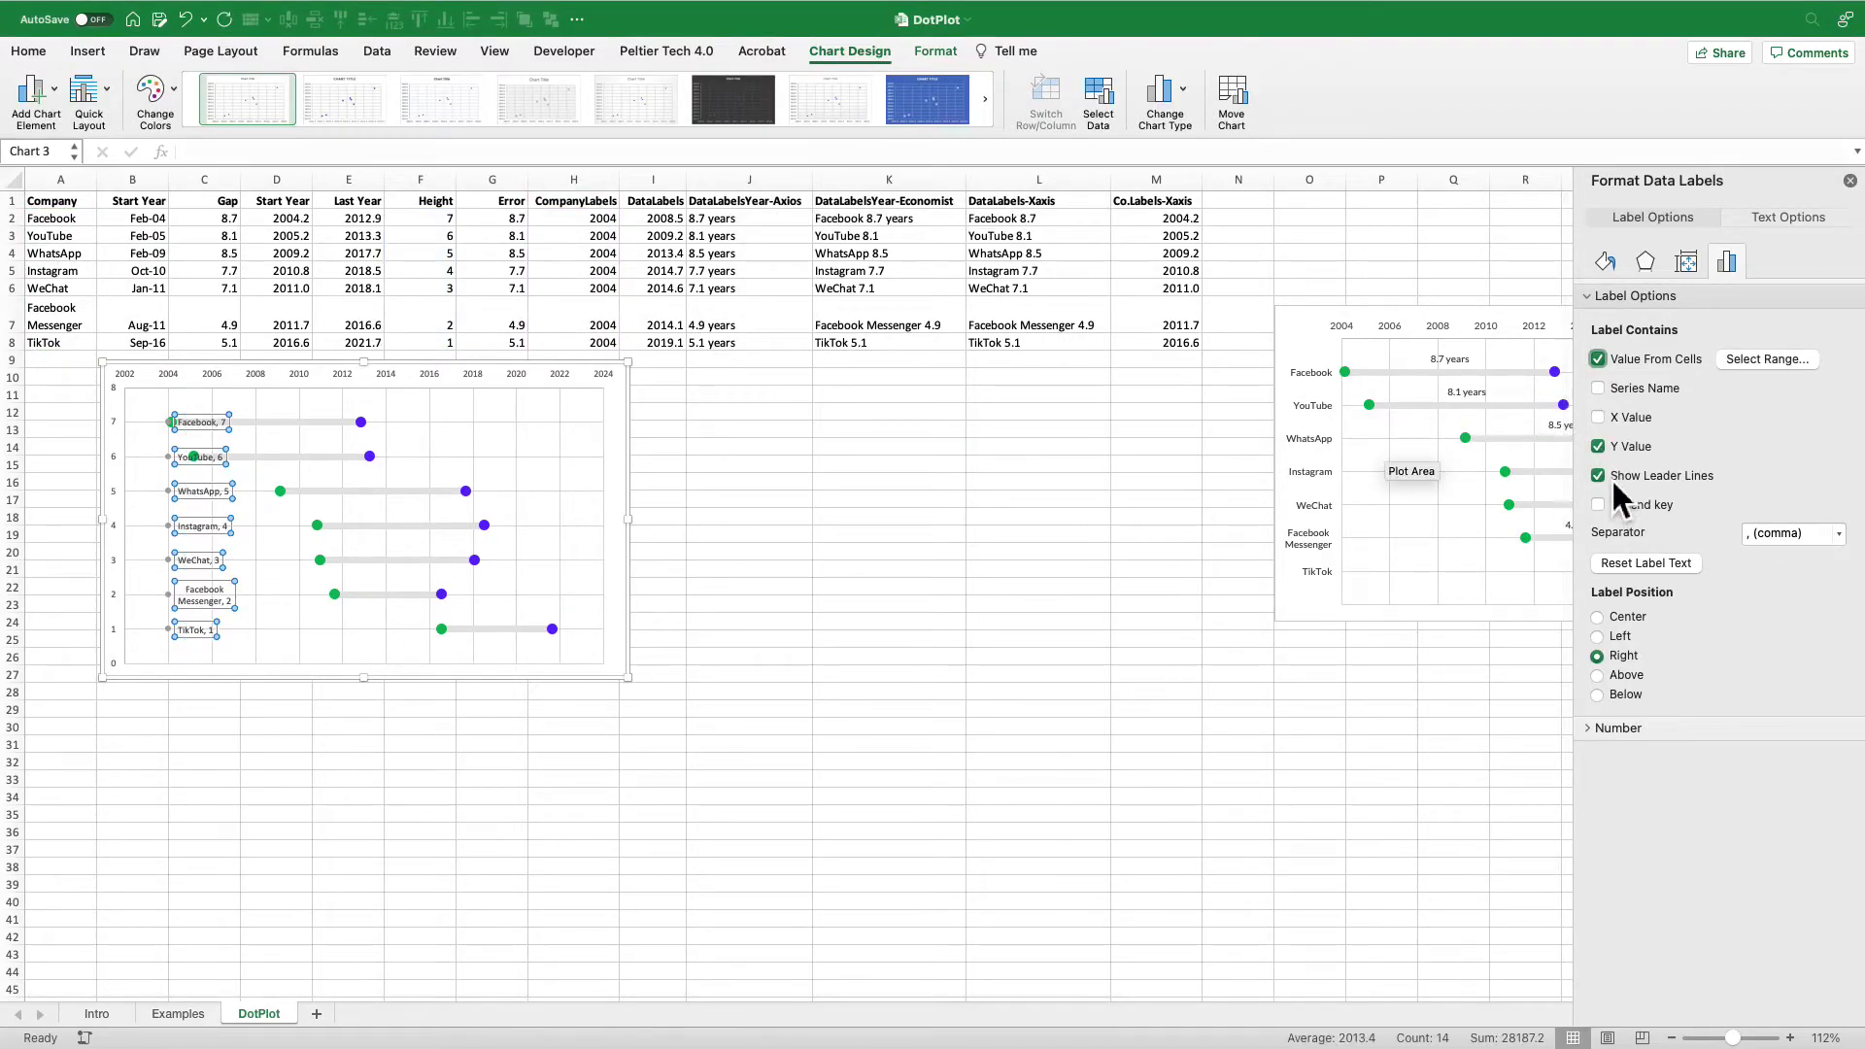
left_click(1599, 447)
left_click(1598, 636)
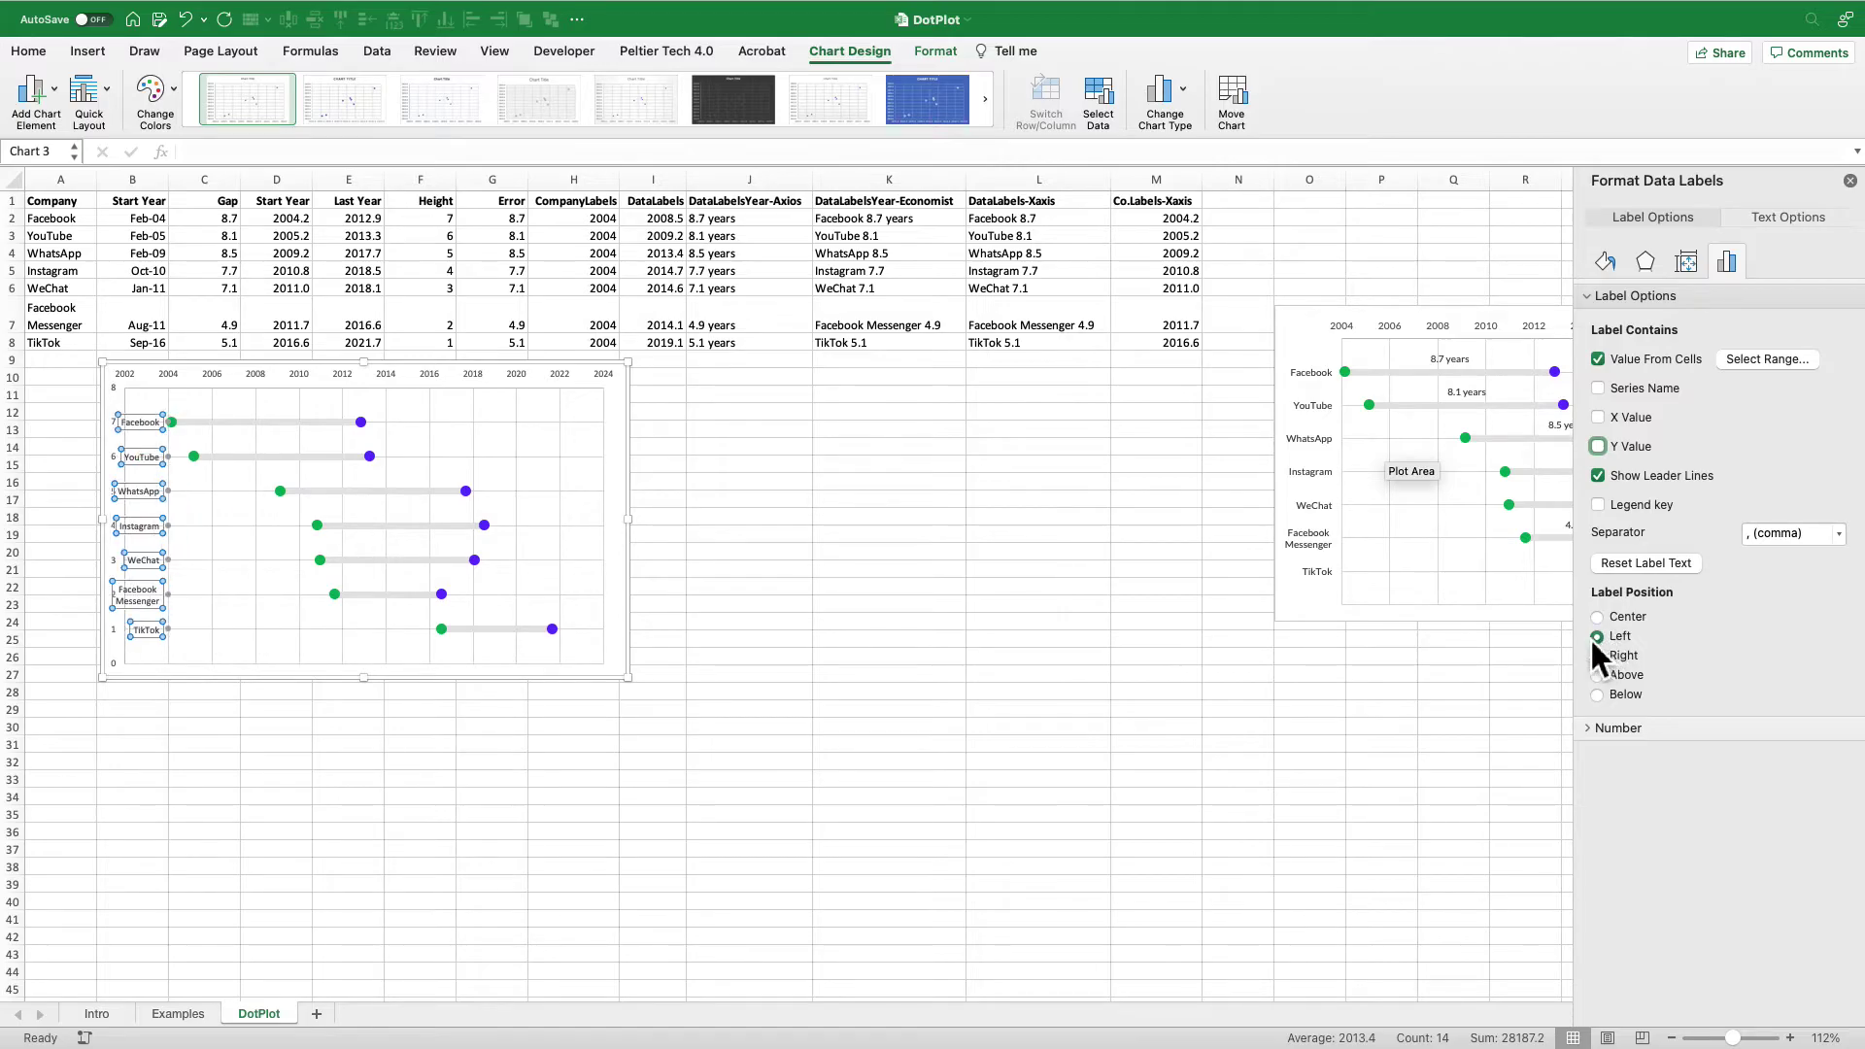
left_click(217, 378)
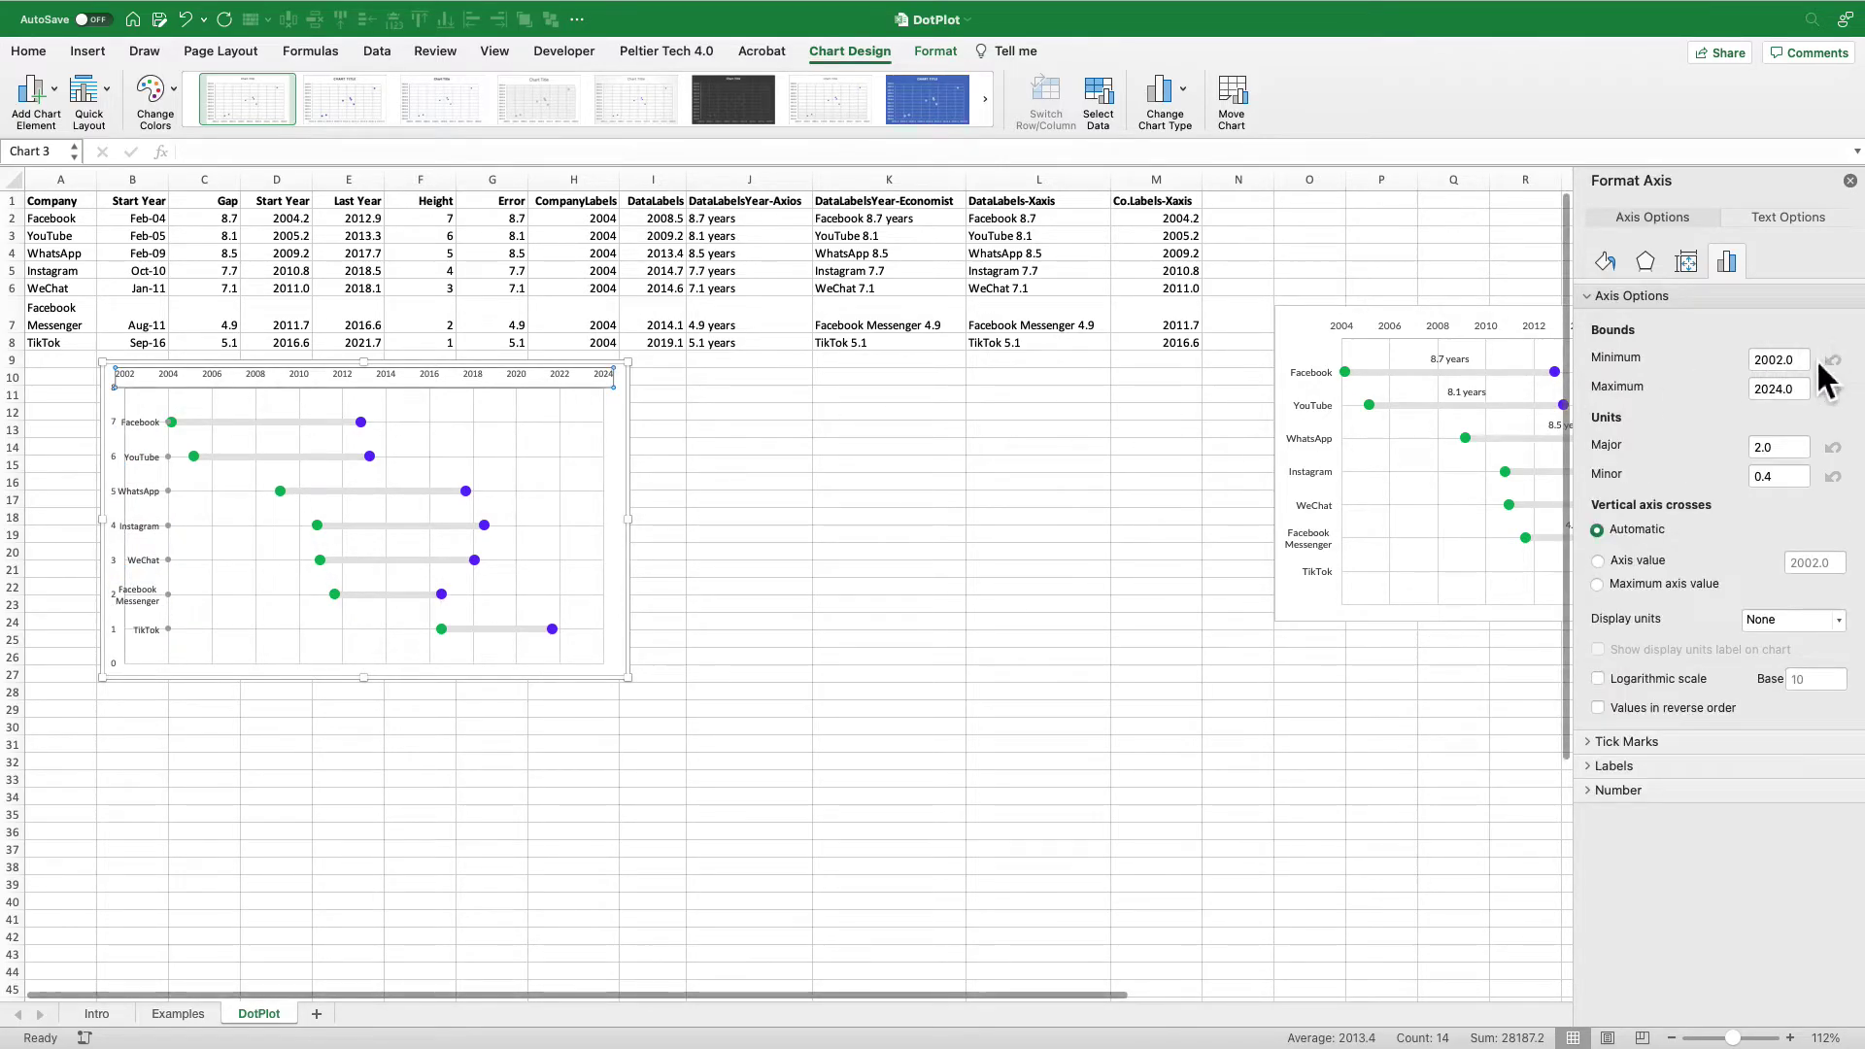
- Set the year axis bounds to 2004–2022 and narrow the plot area from the left
double_click(1783, 361)
type("2")
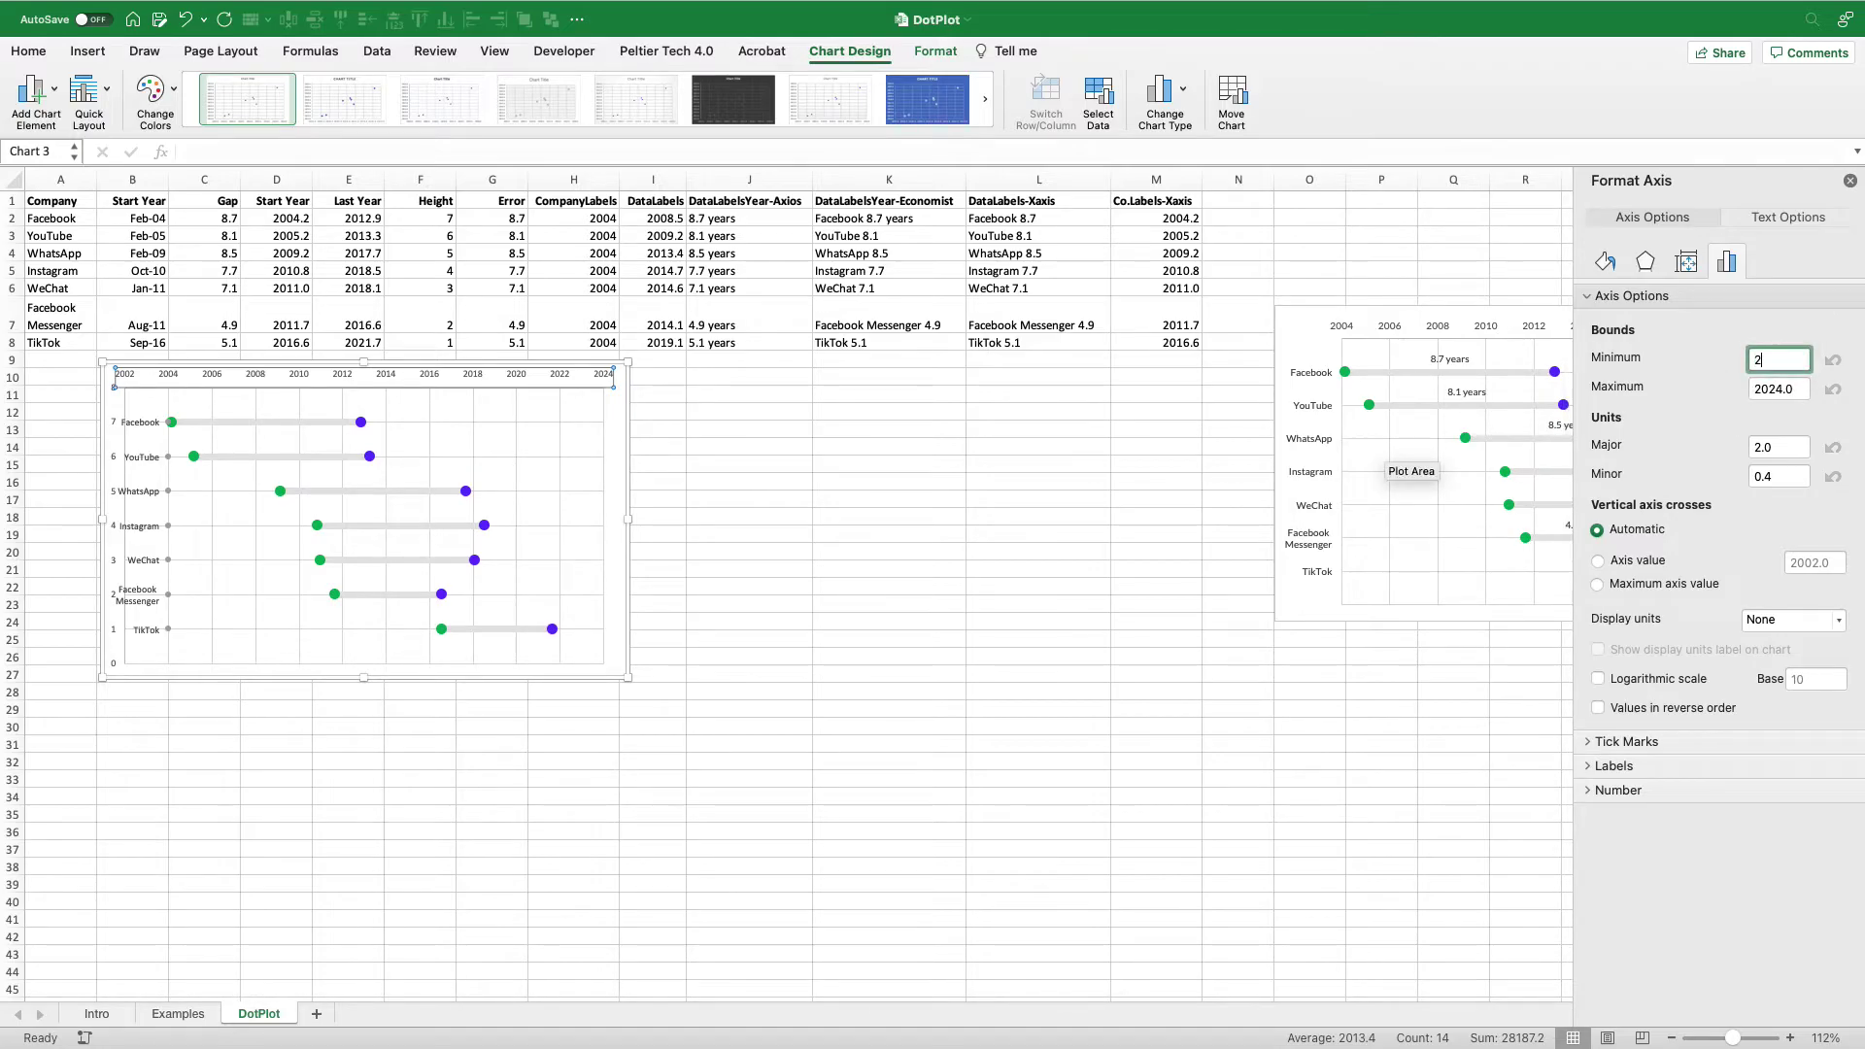
type("004")
key("Tab")
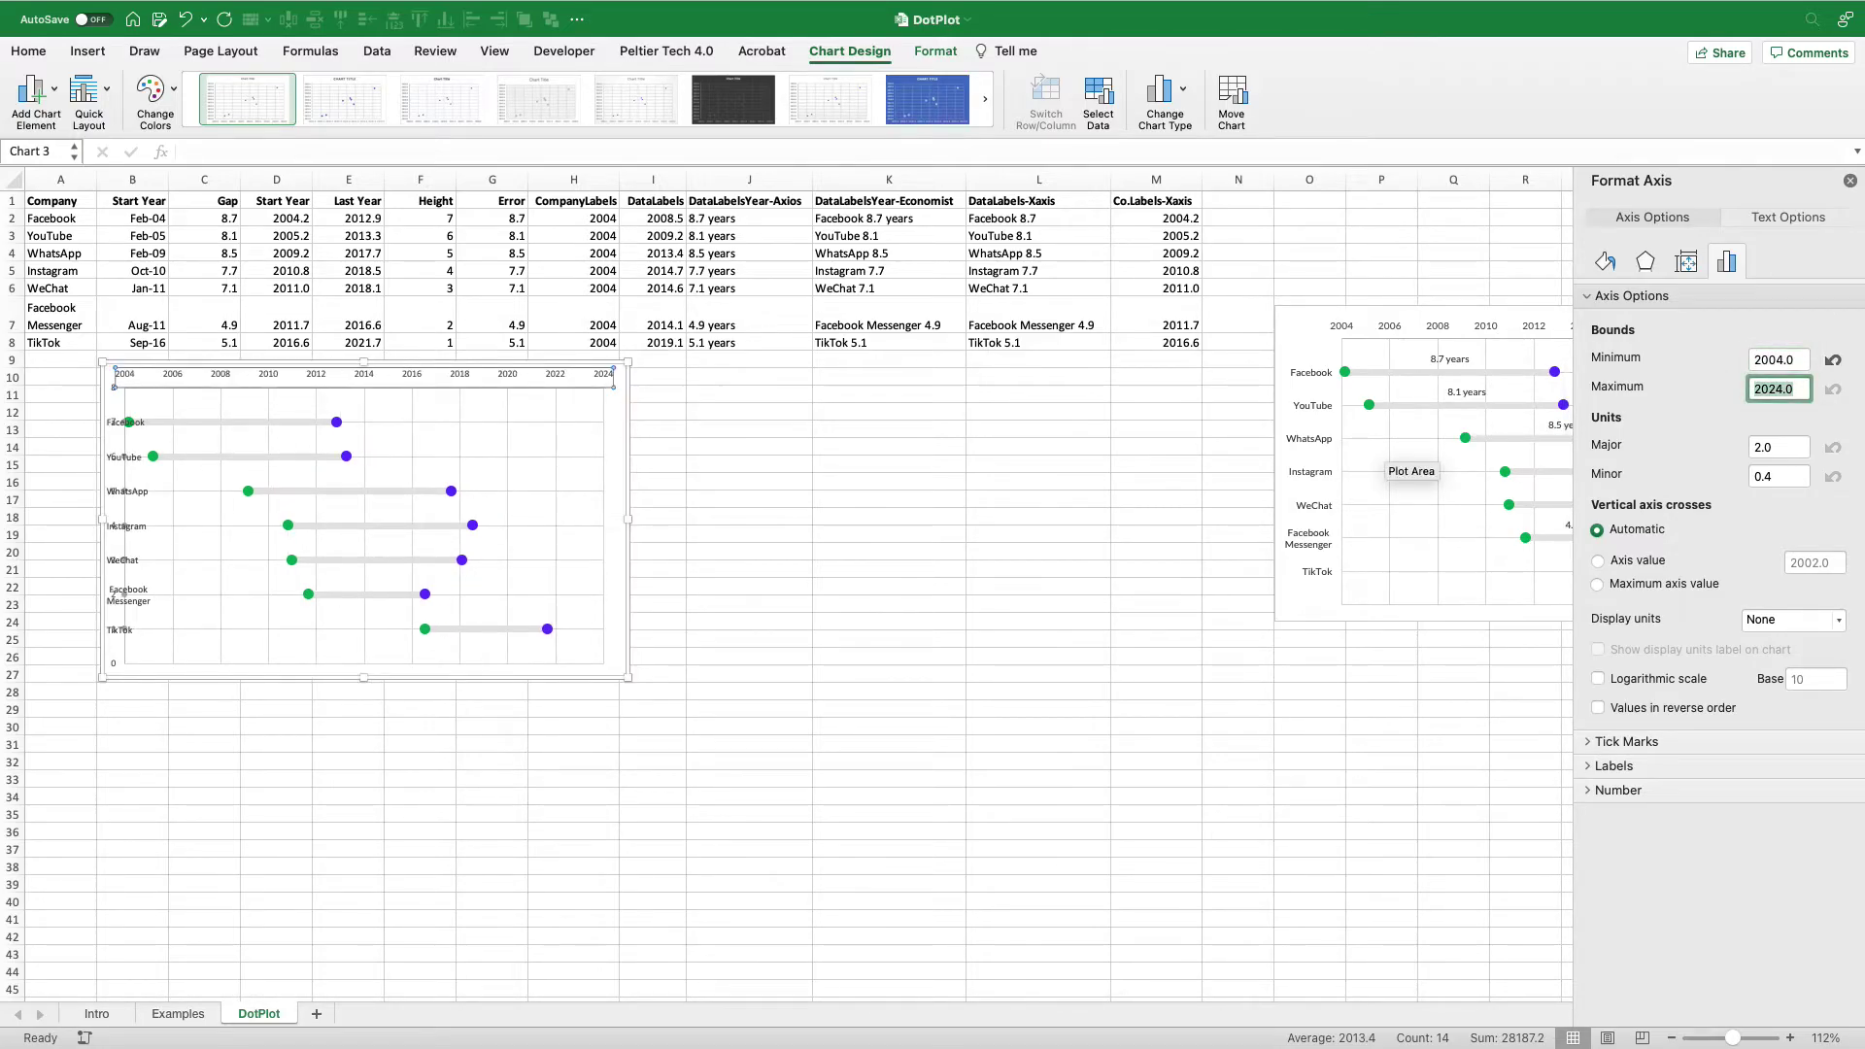
key("Return")
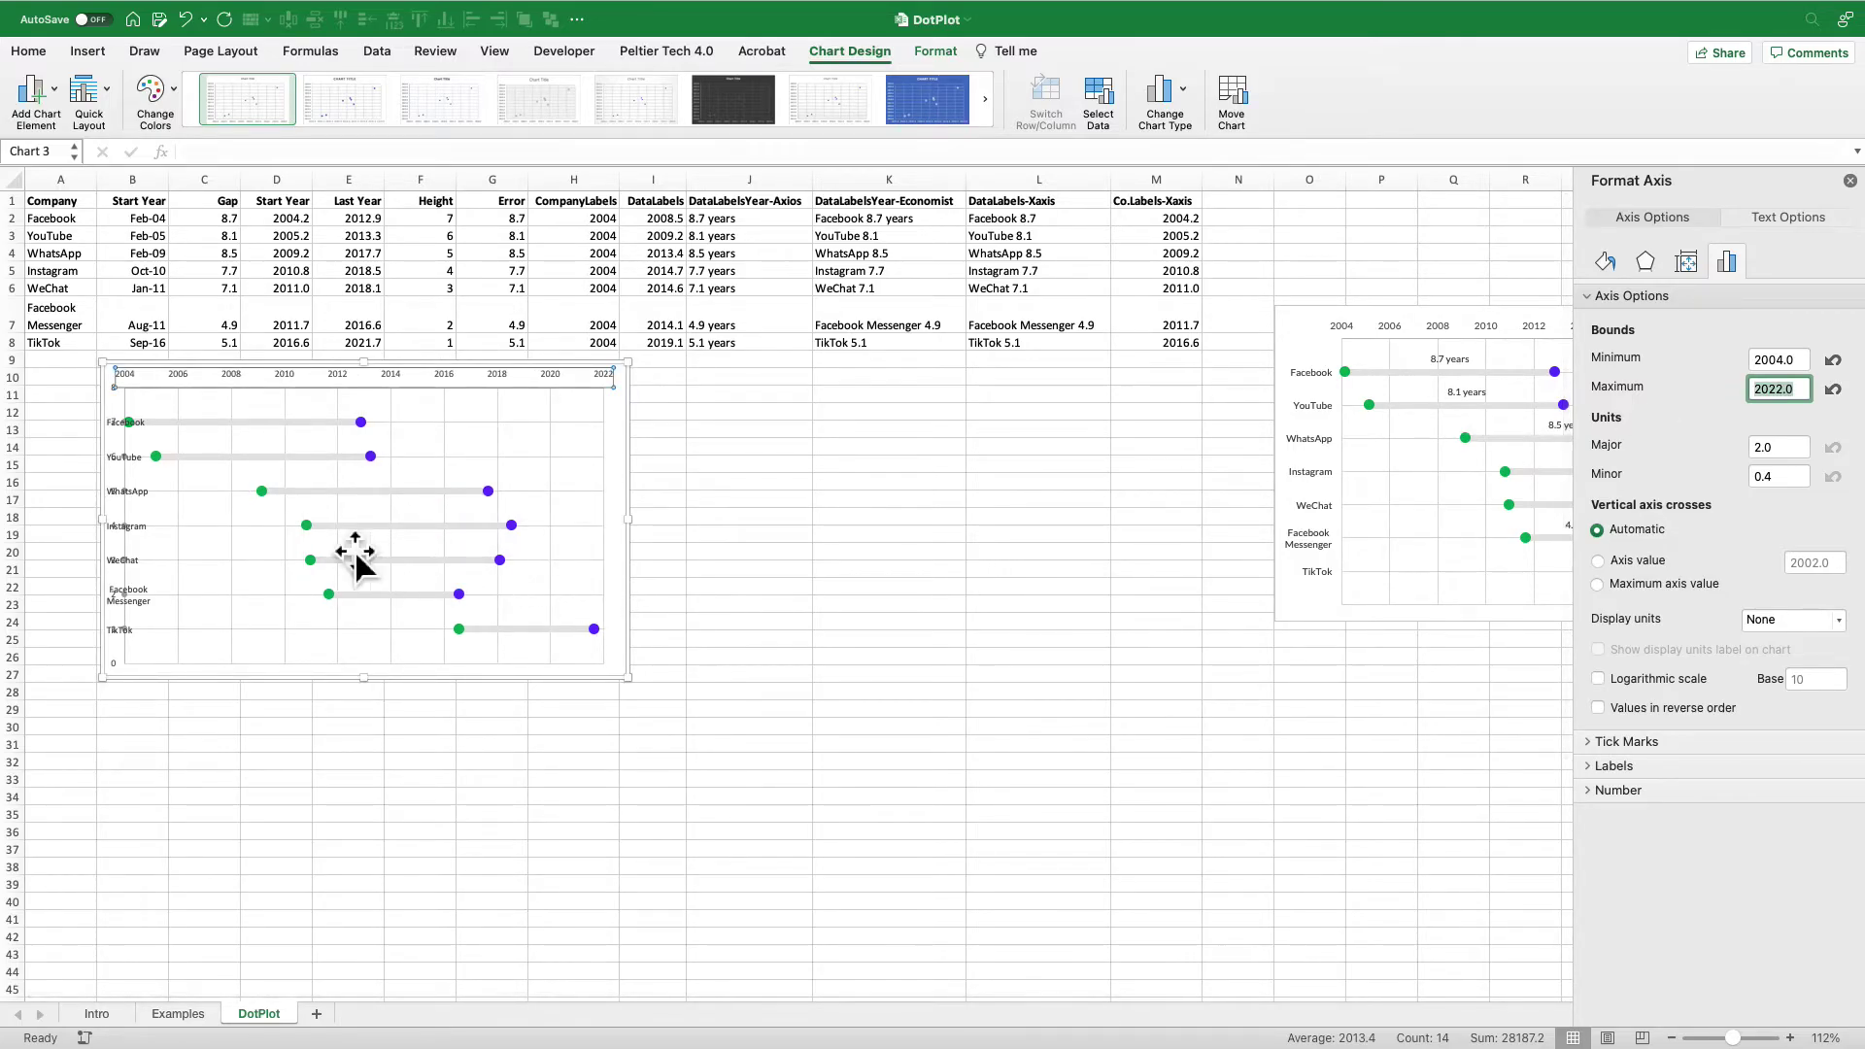
left_click(163, 499)
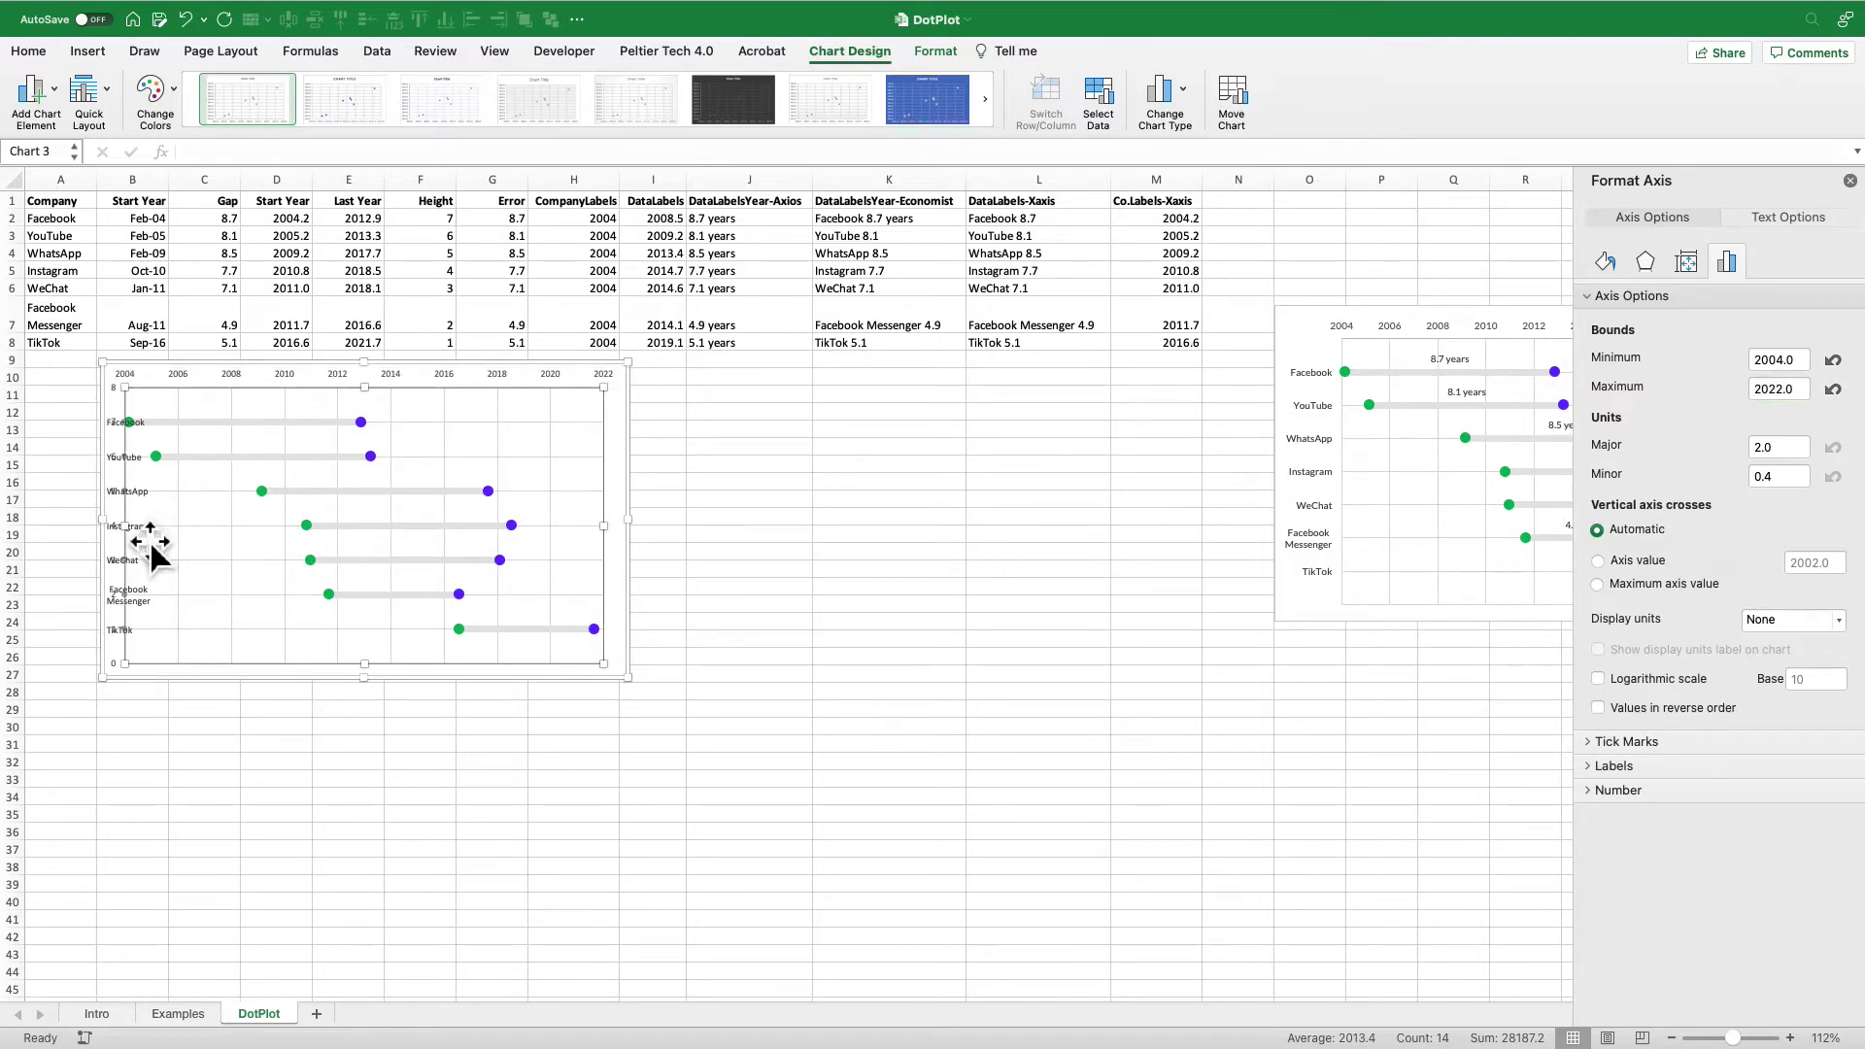
left_click_drag(125, 526, 171, 533)
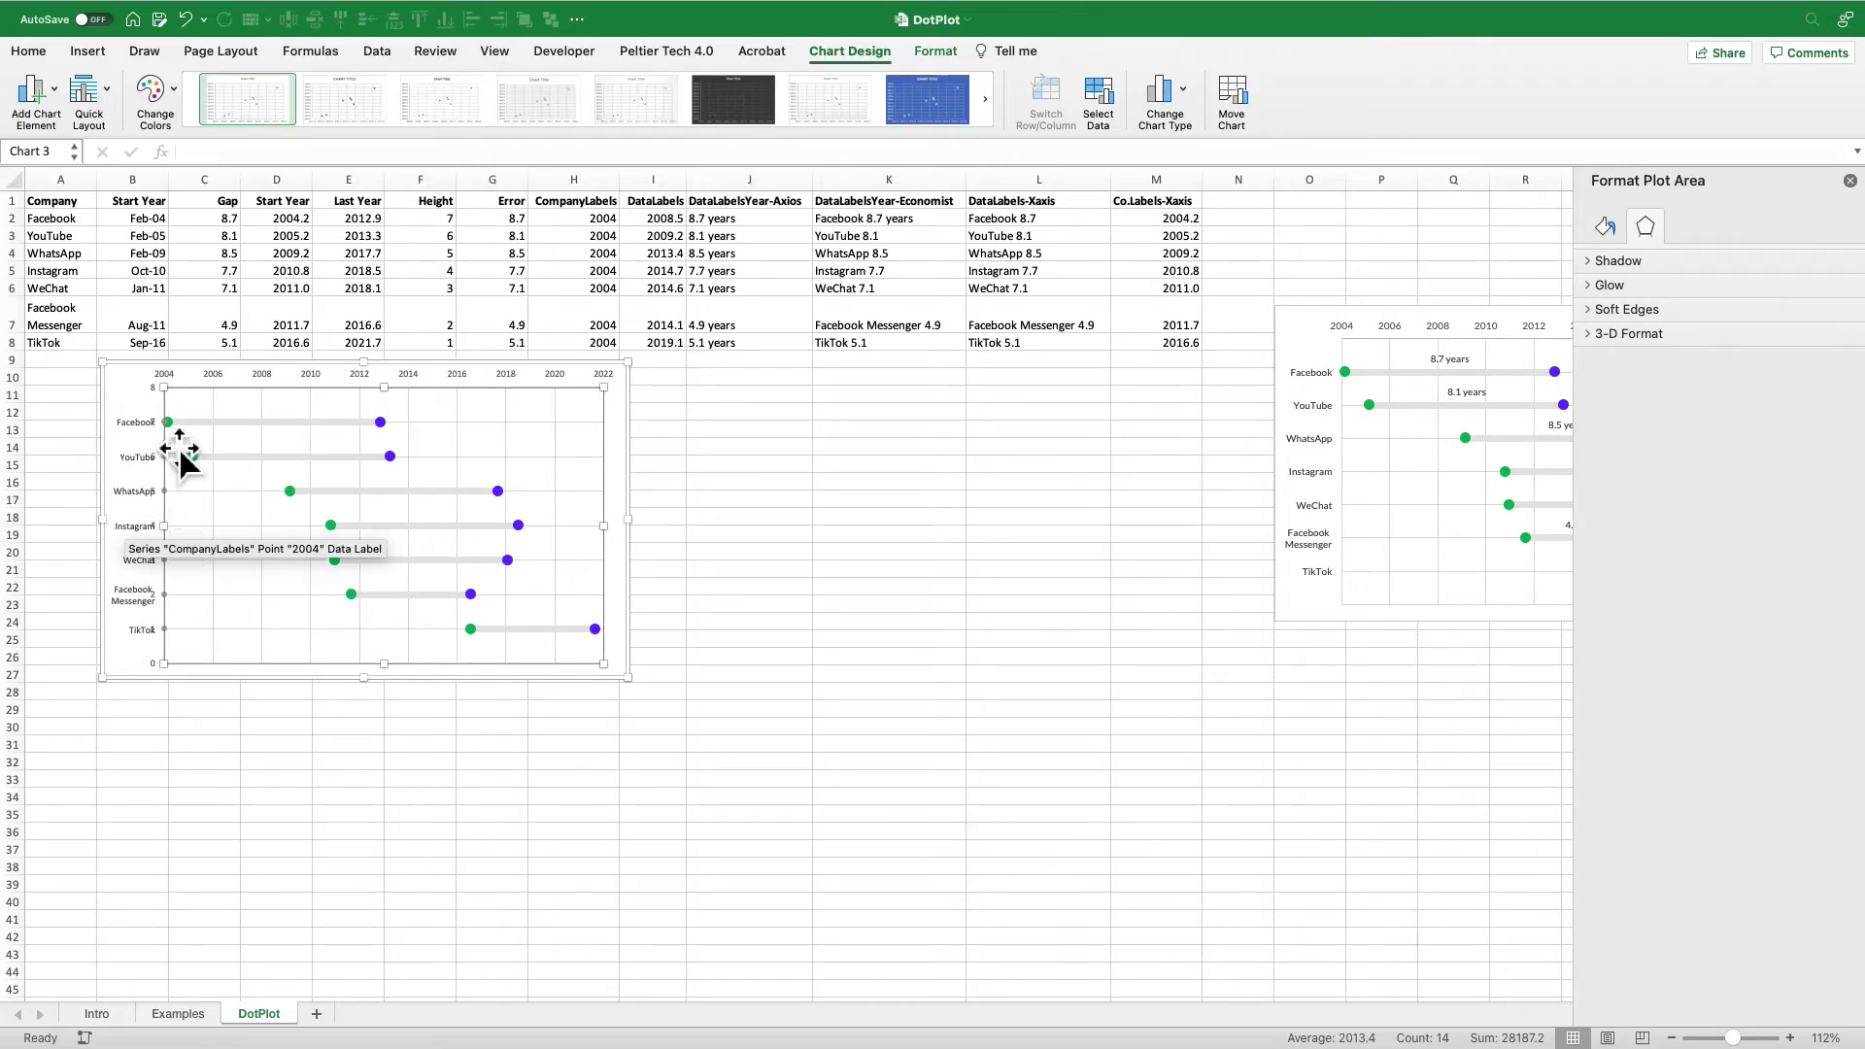
- Delete the vertical axis and set the CompanyLabels series markers to None
left_click(173, 416)
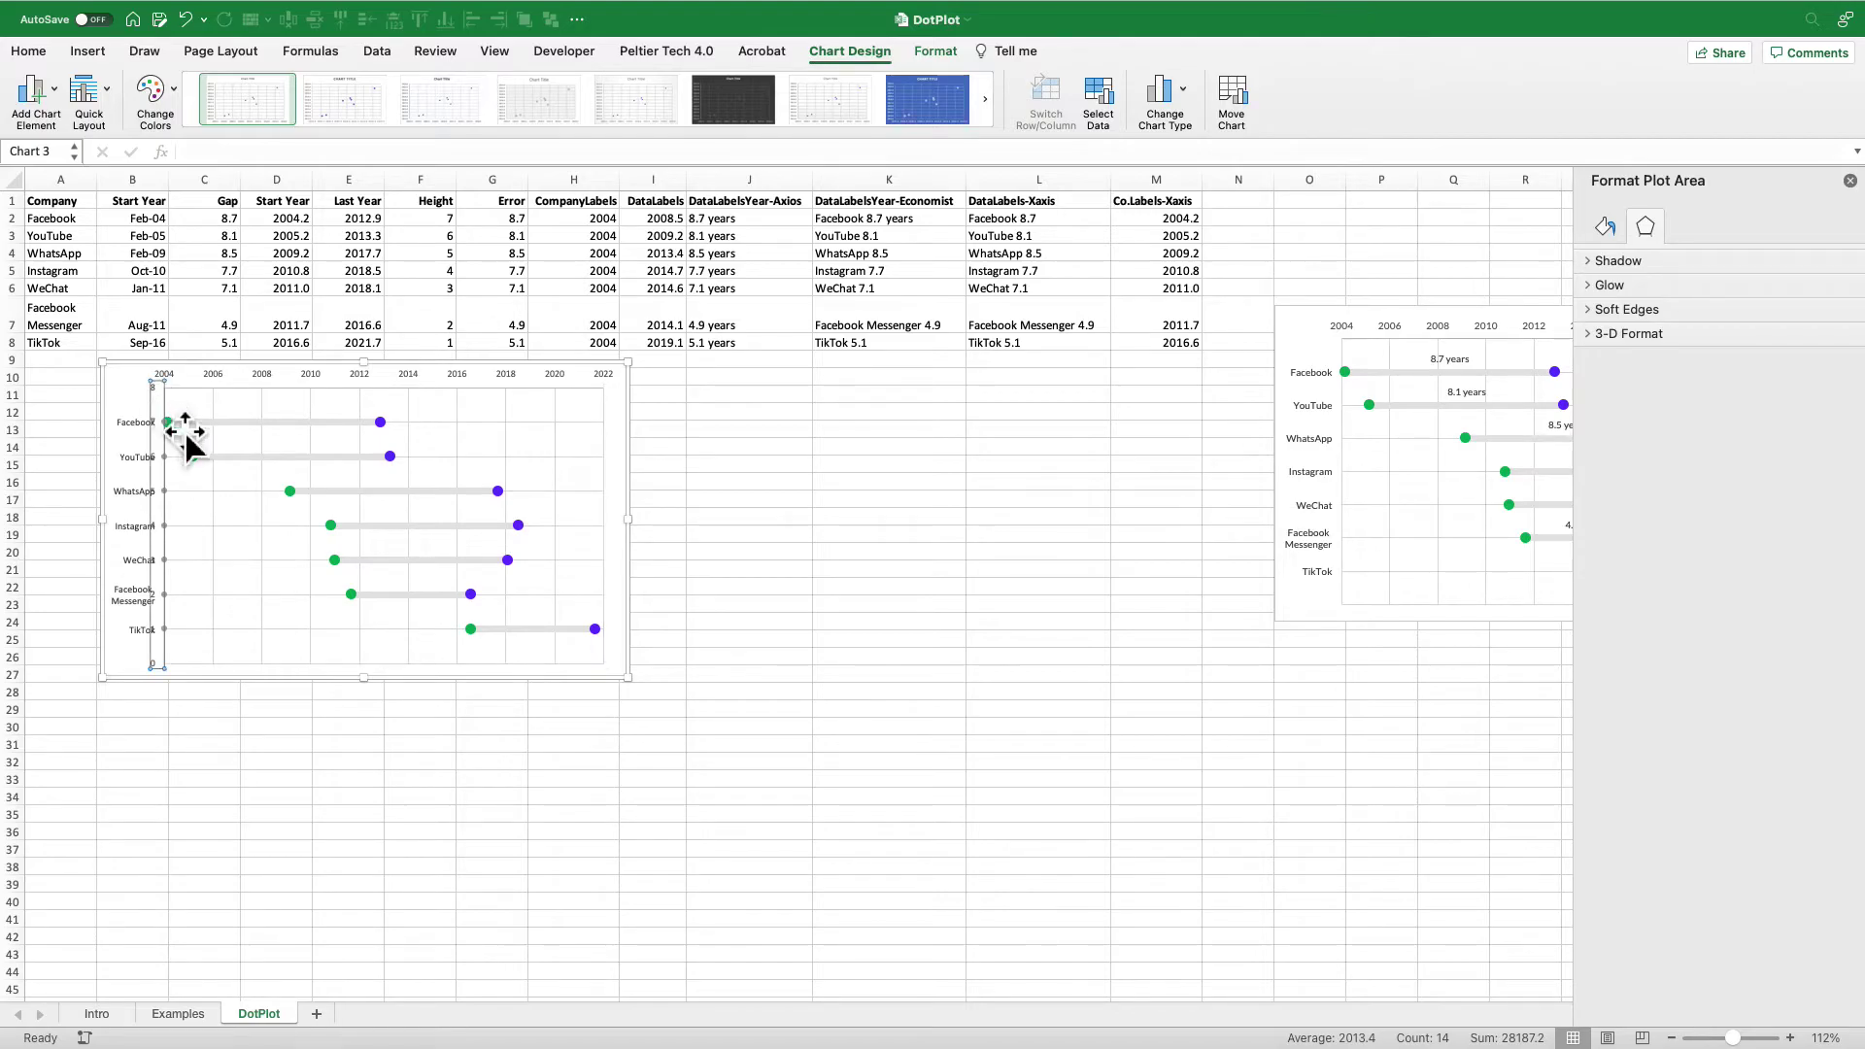
key("Delete")
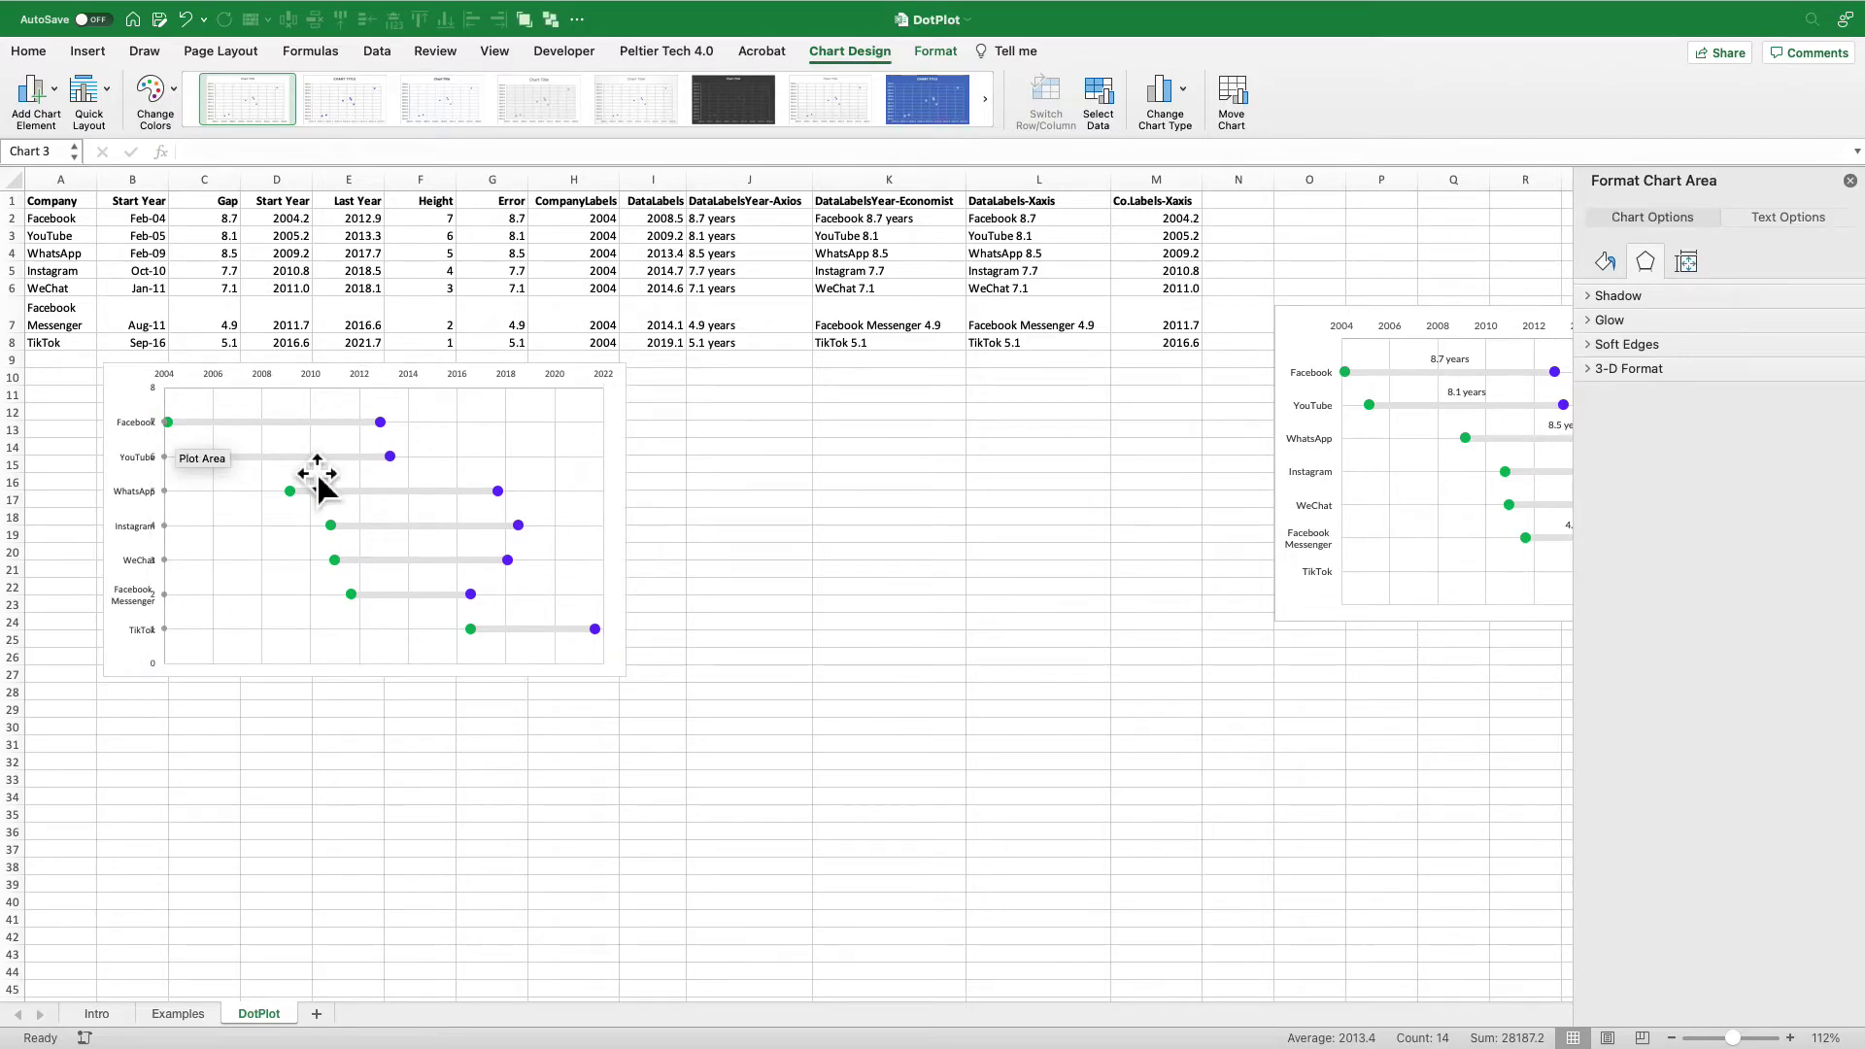
left_click(166, 464)
left_click(1685, 226)
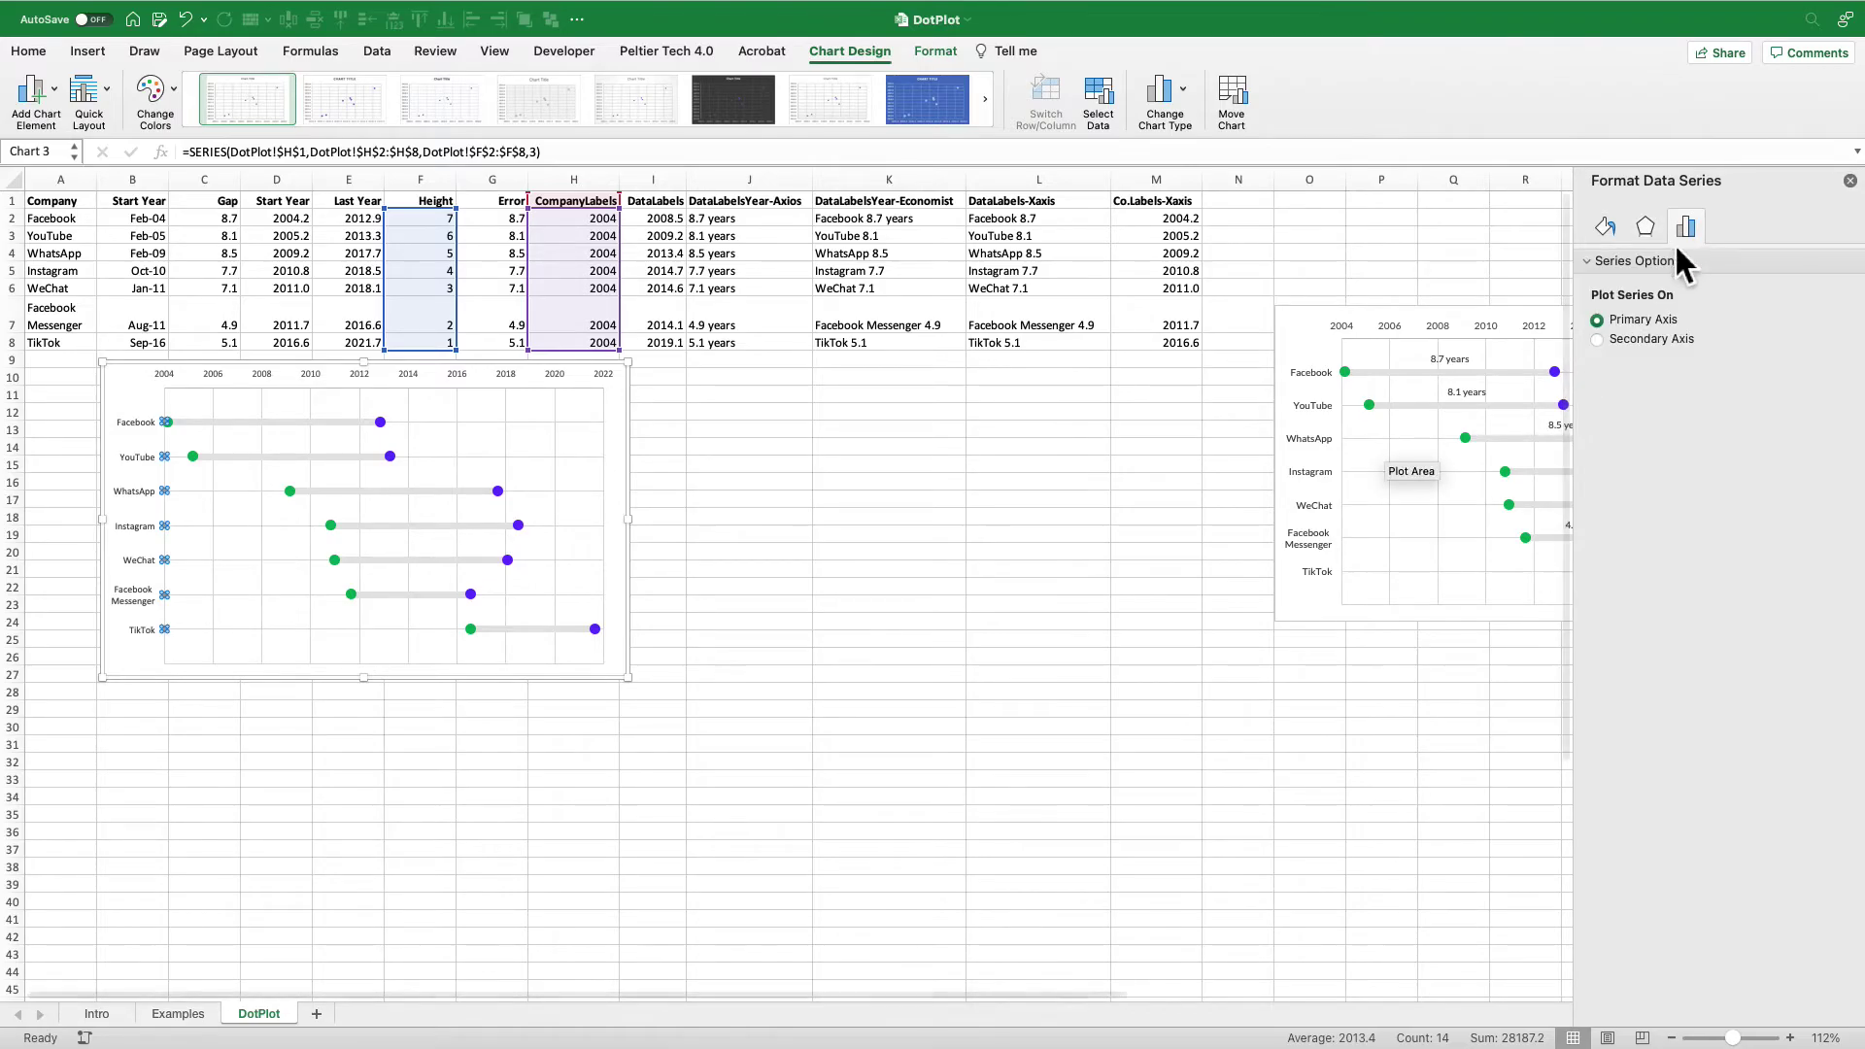
left_click(1606, 225)
left_click(1647, 267)
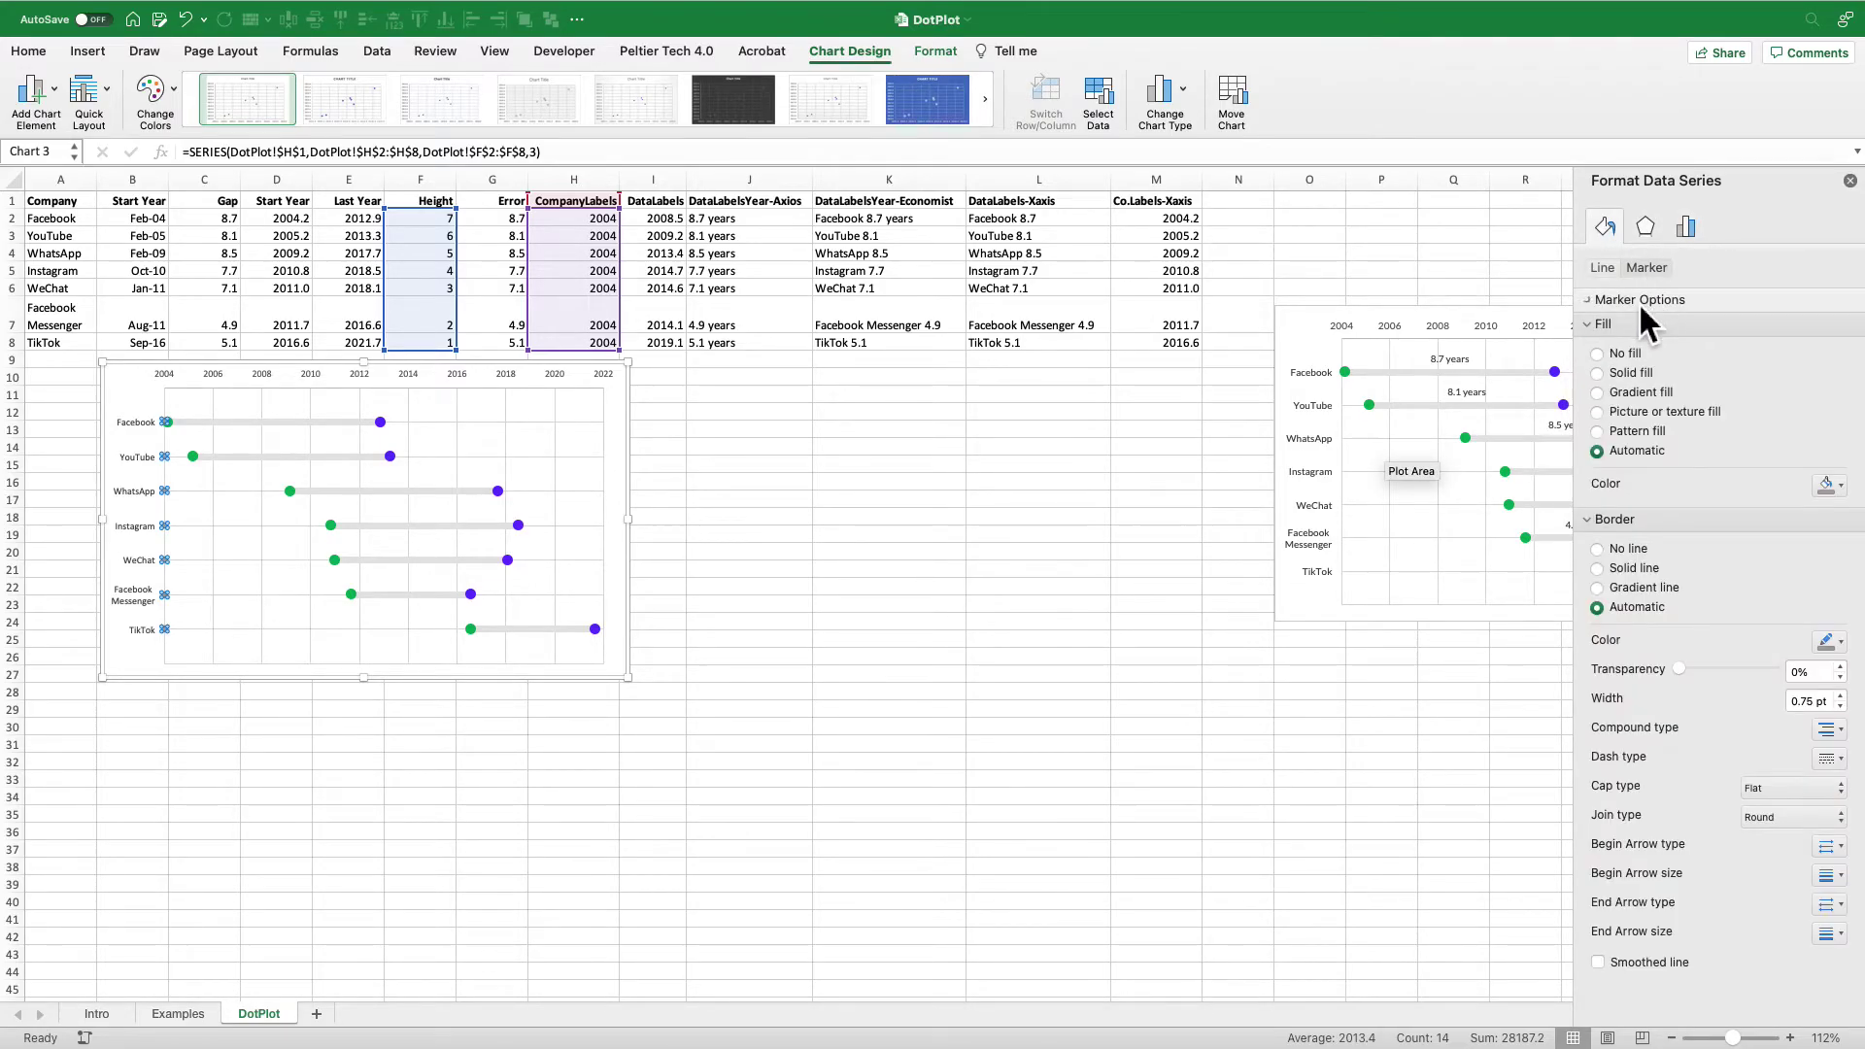
left_click(1638, 301)
left_click(1603, 349)
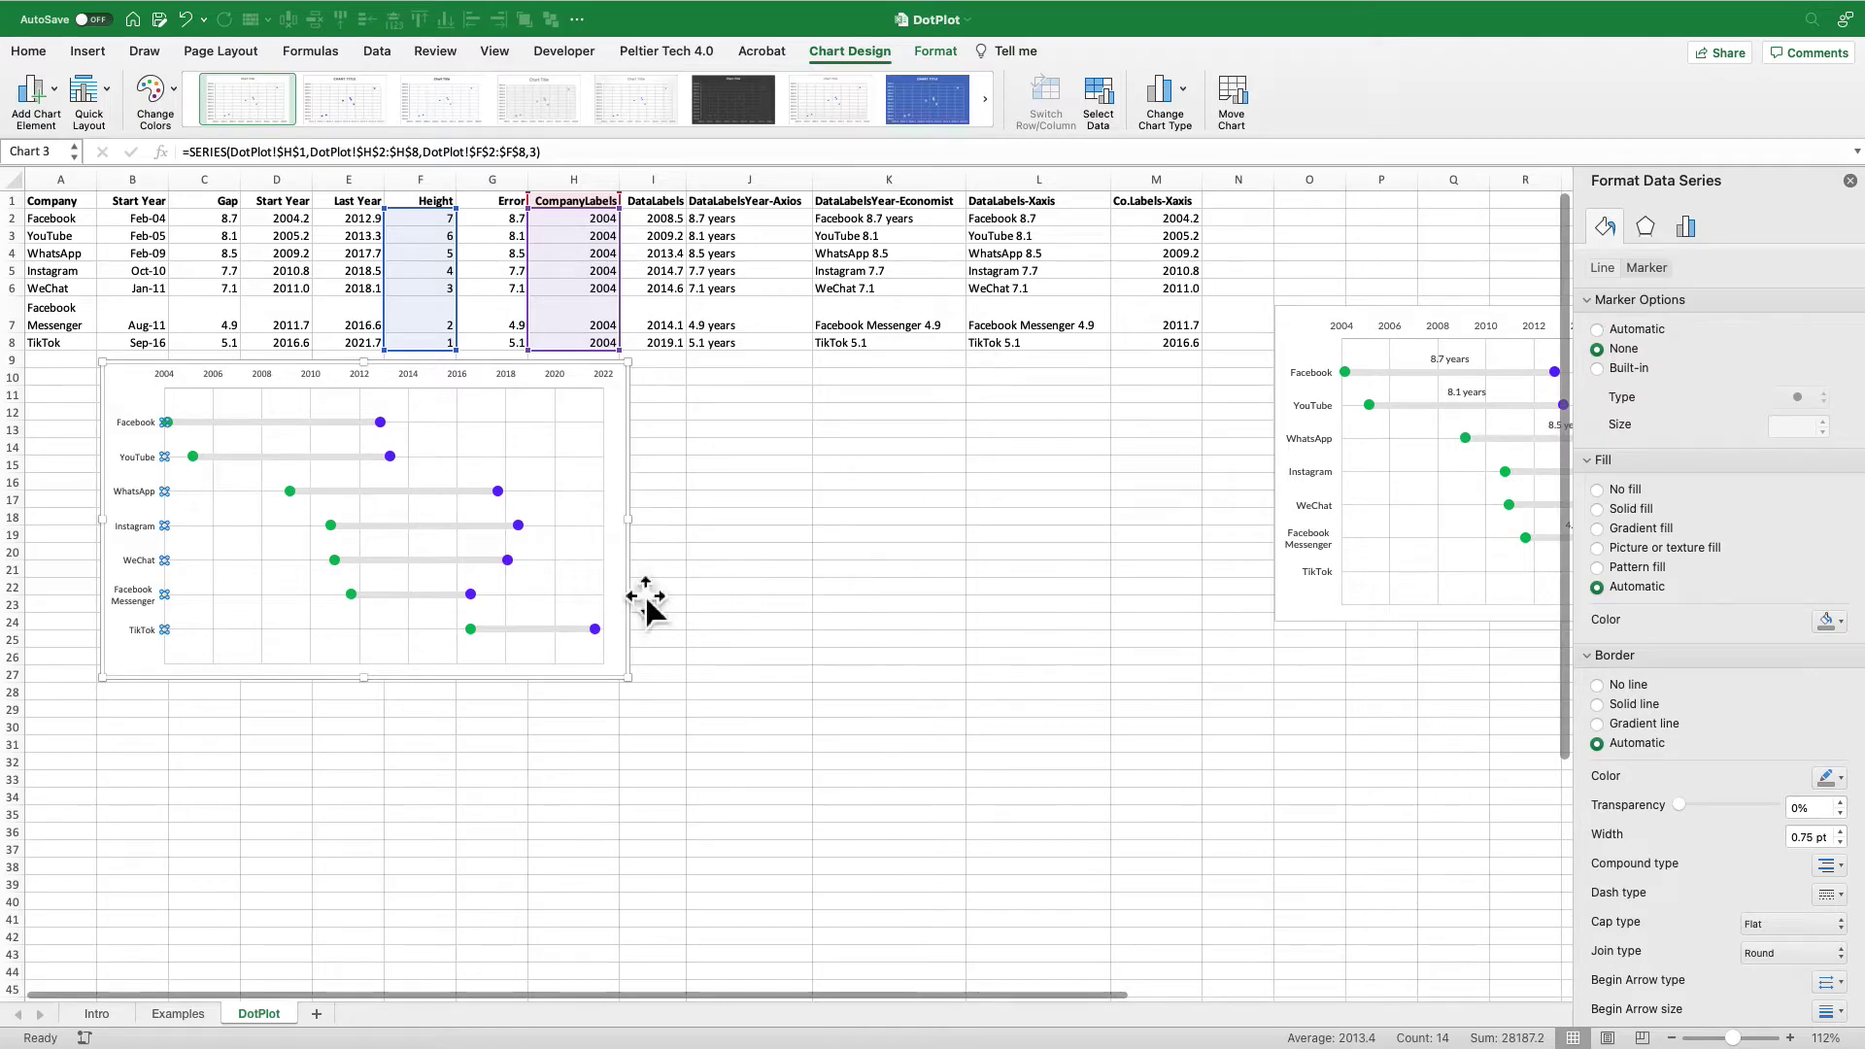
left_click(639, 418)
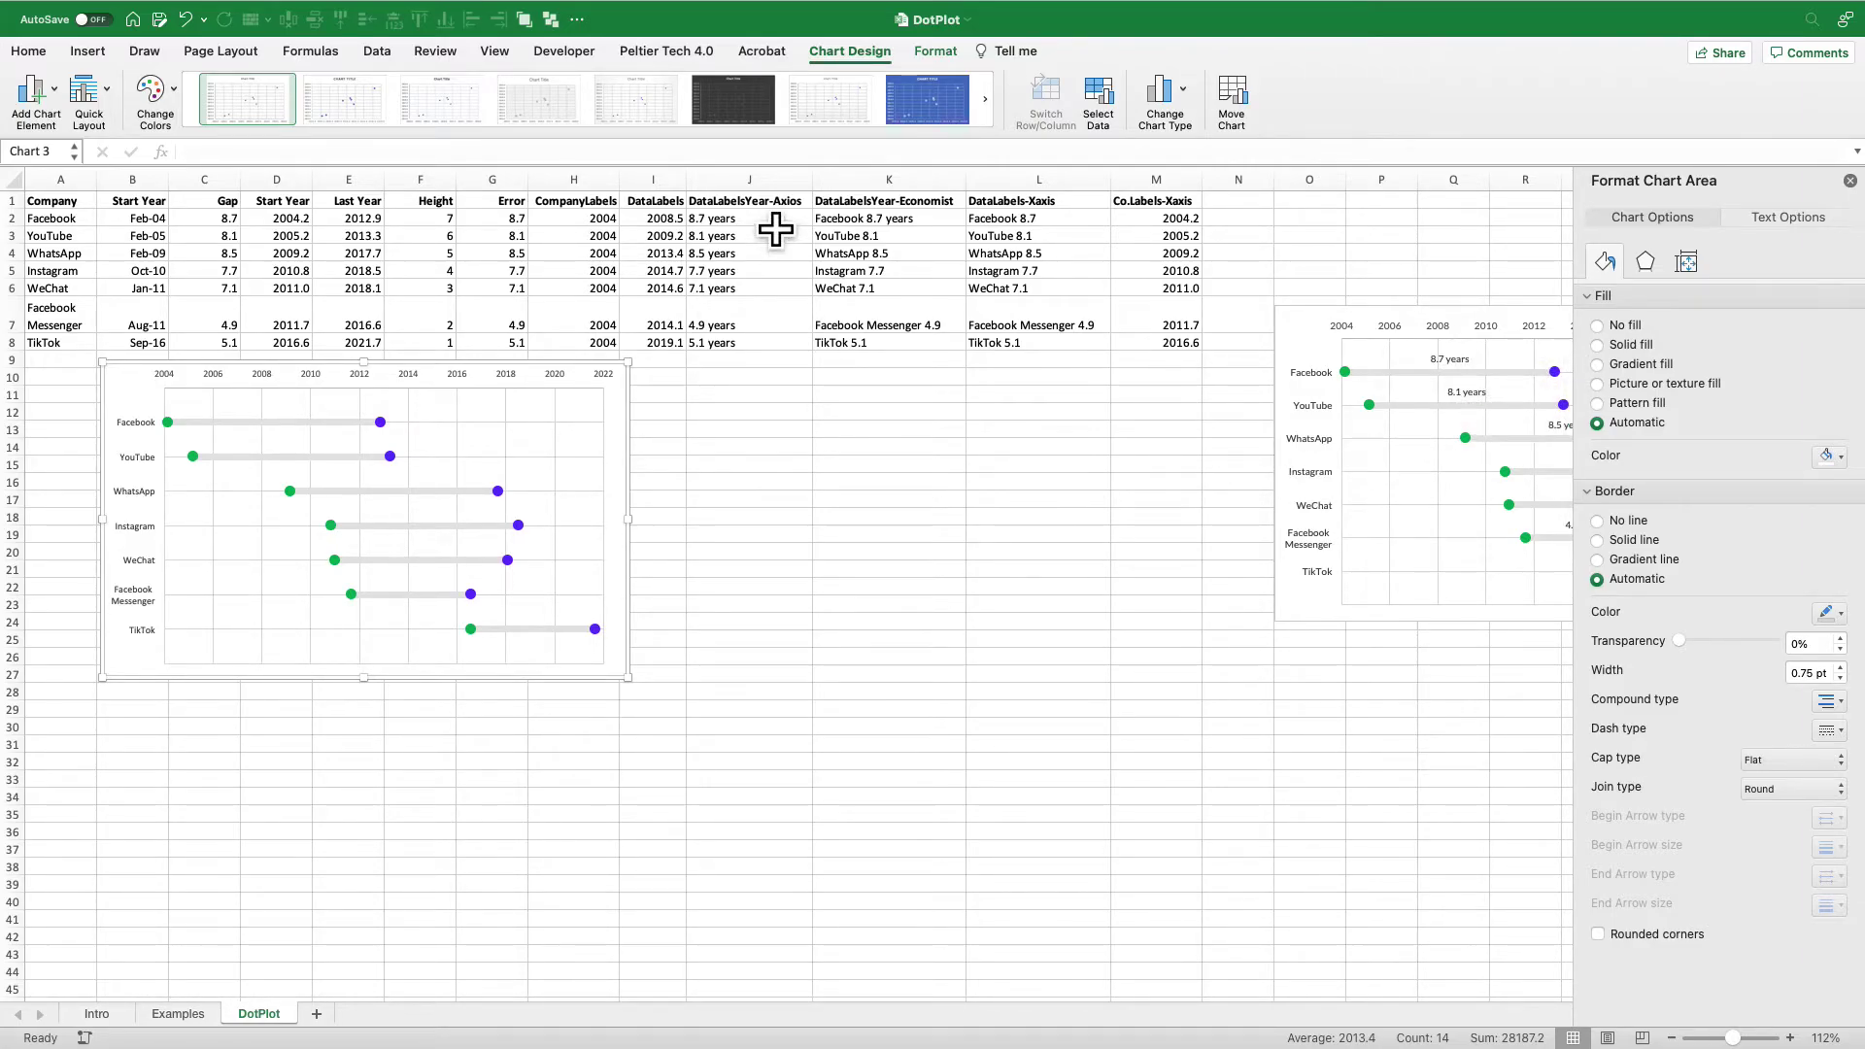
left_click_drag(775, 201, 774, 350)
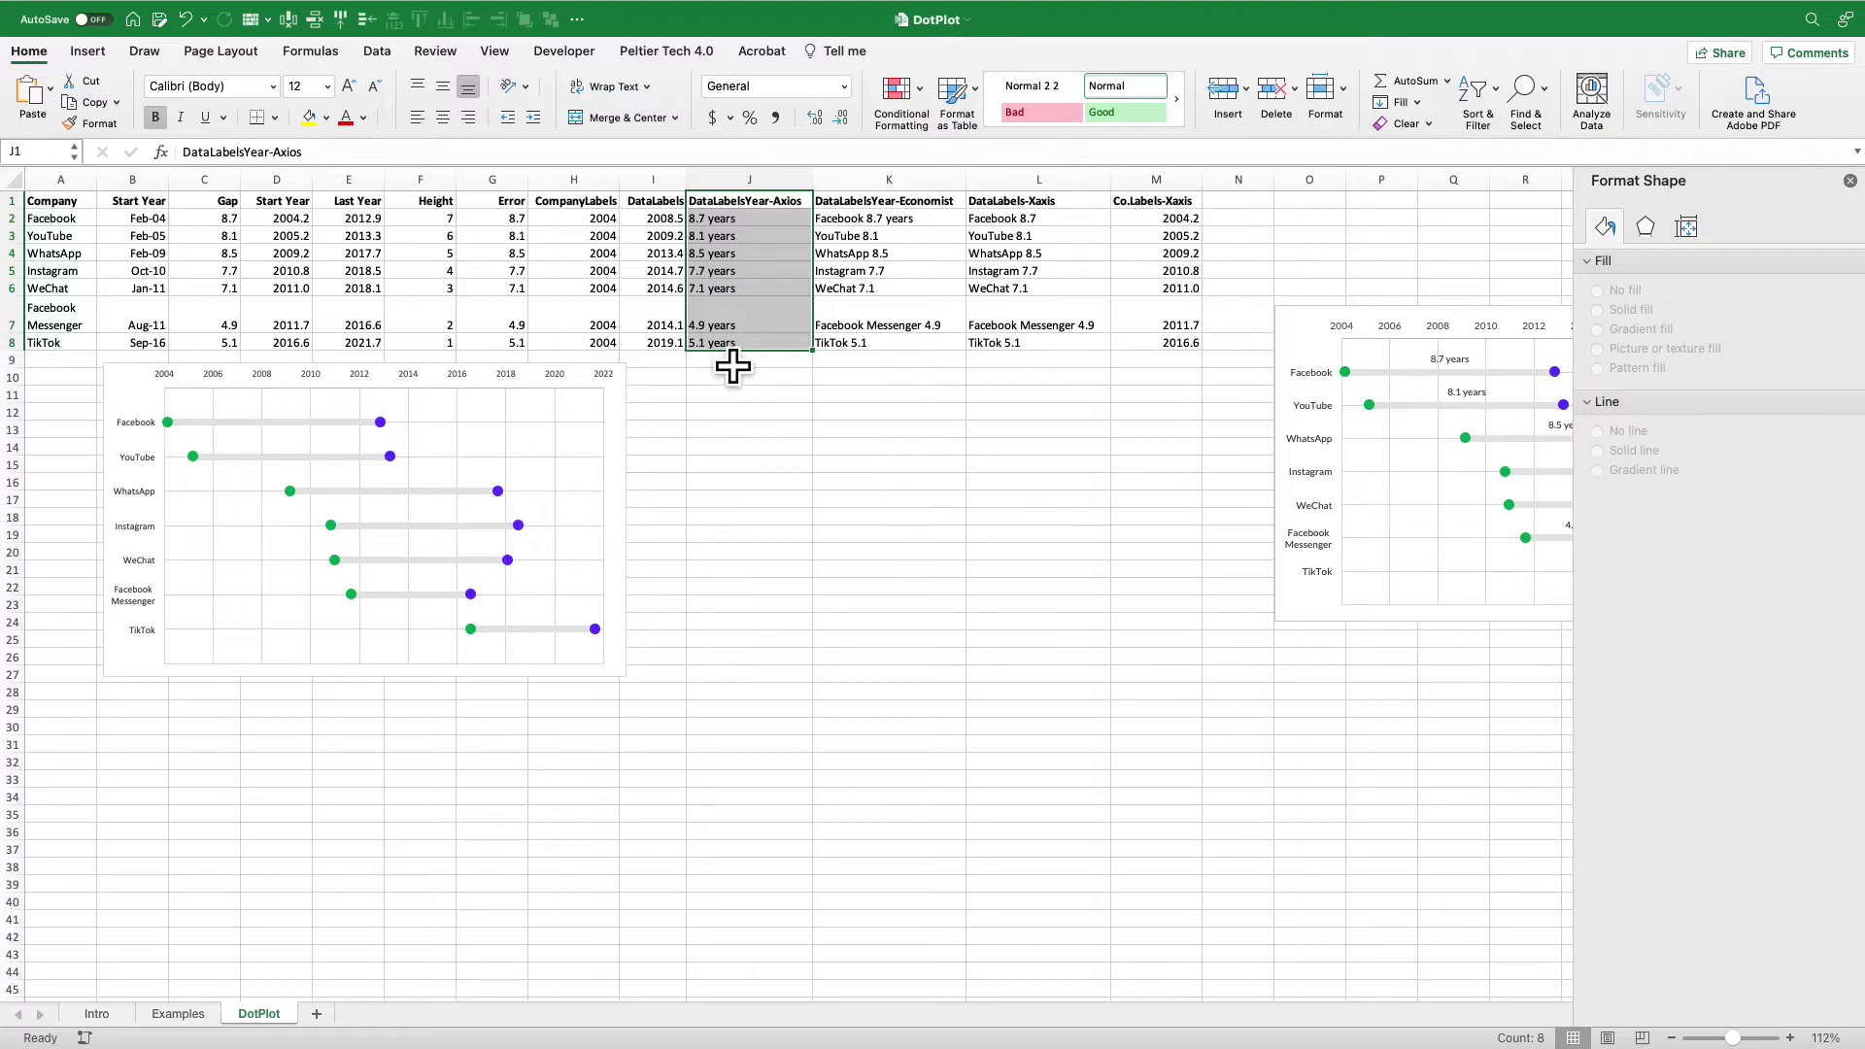
left_click(741, 325)
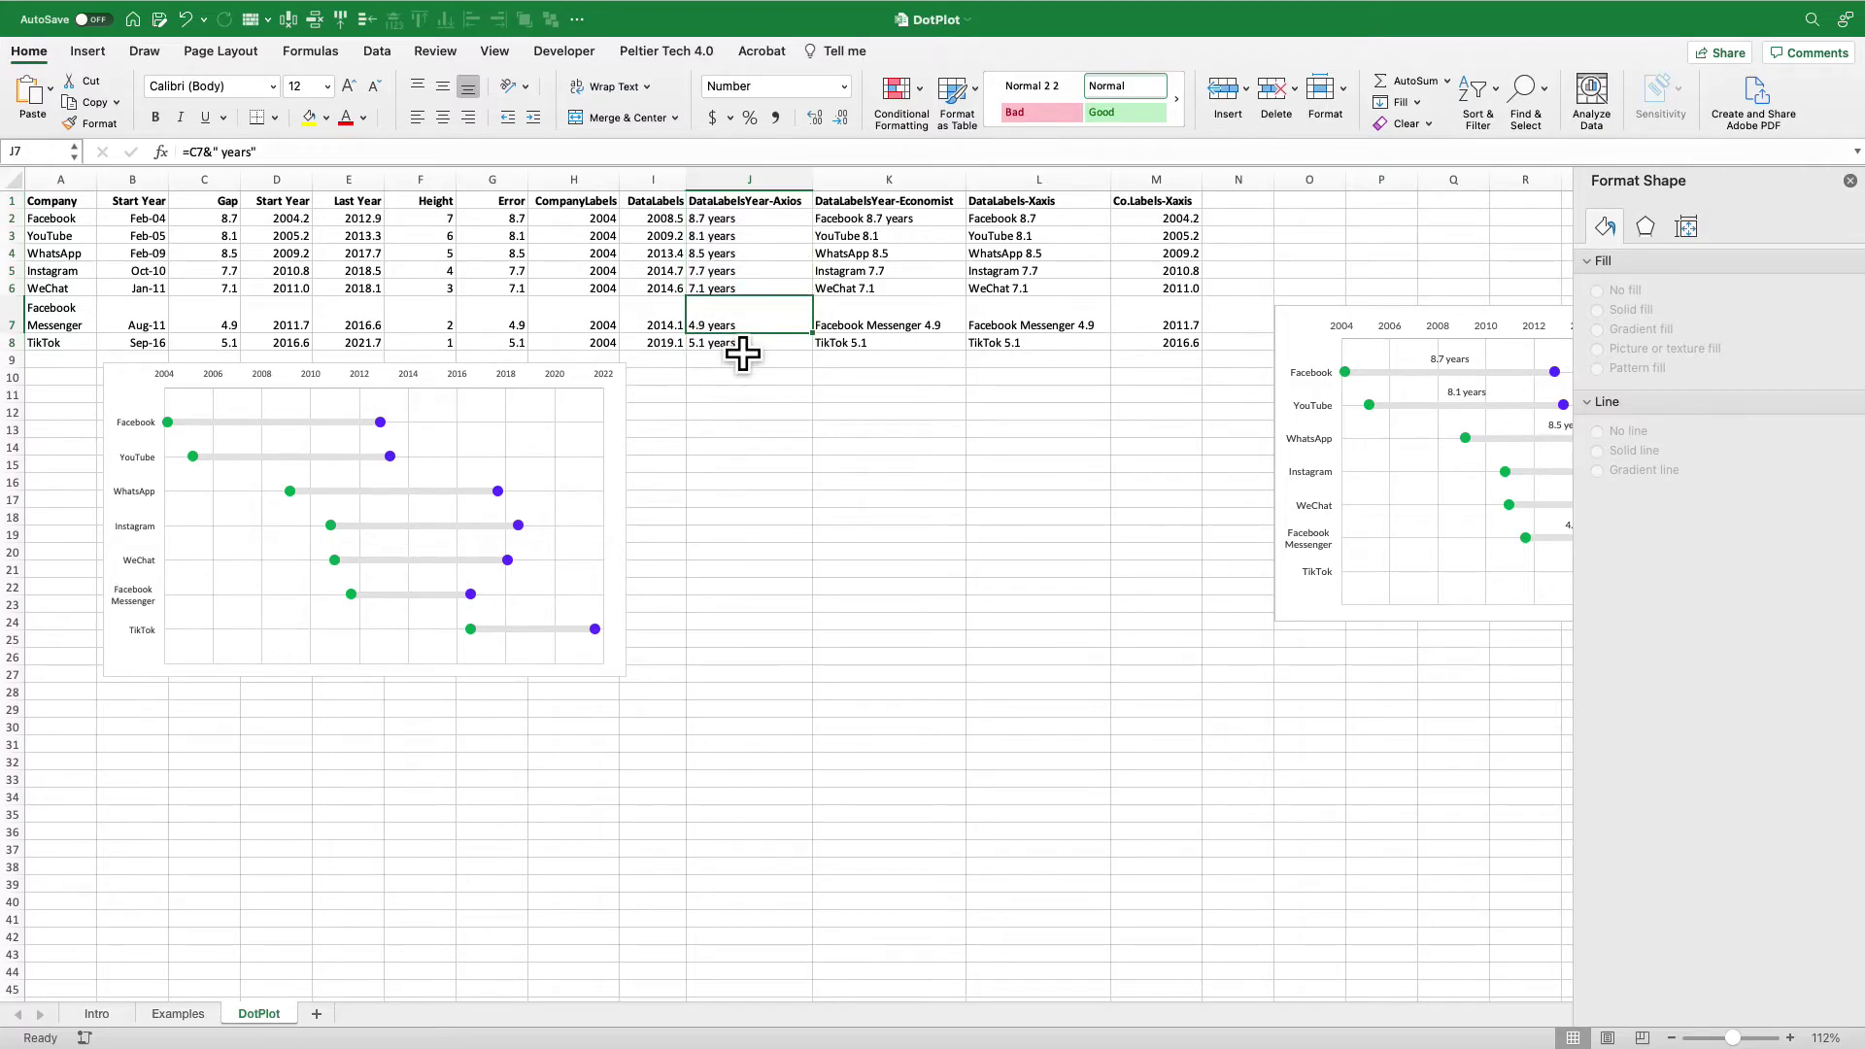
left_click(453, 202)
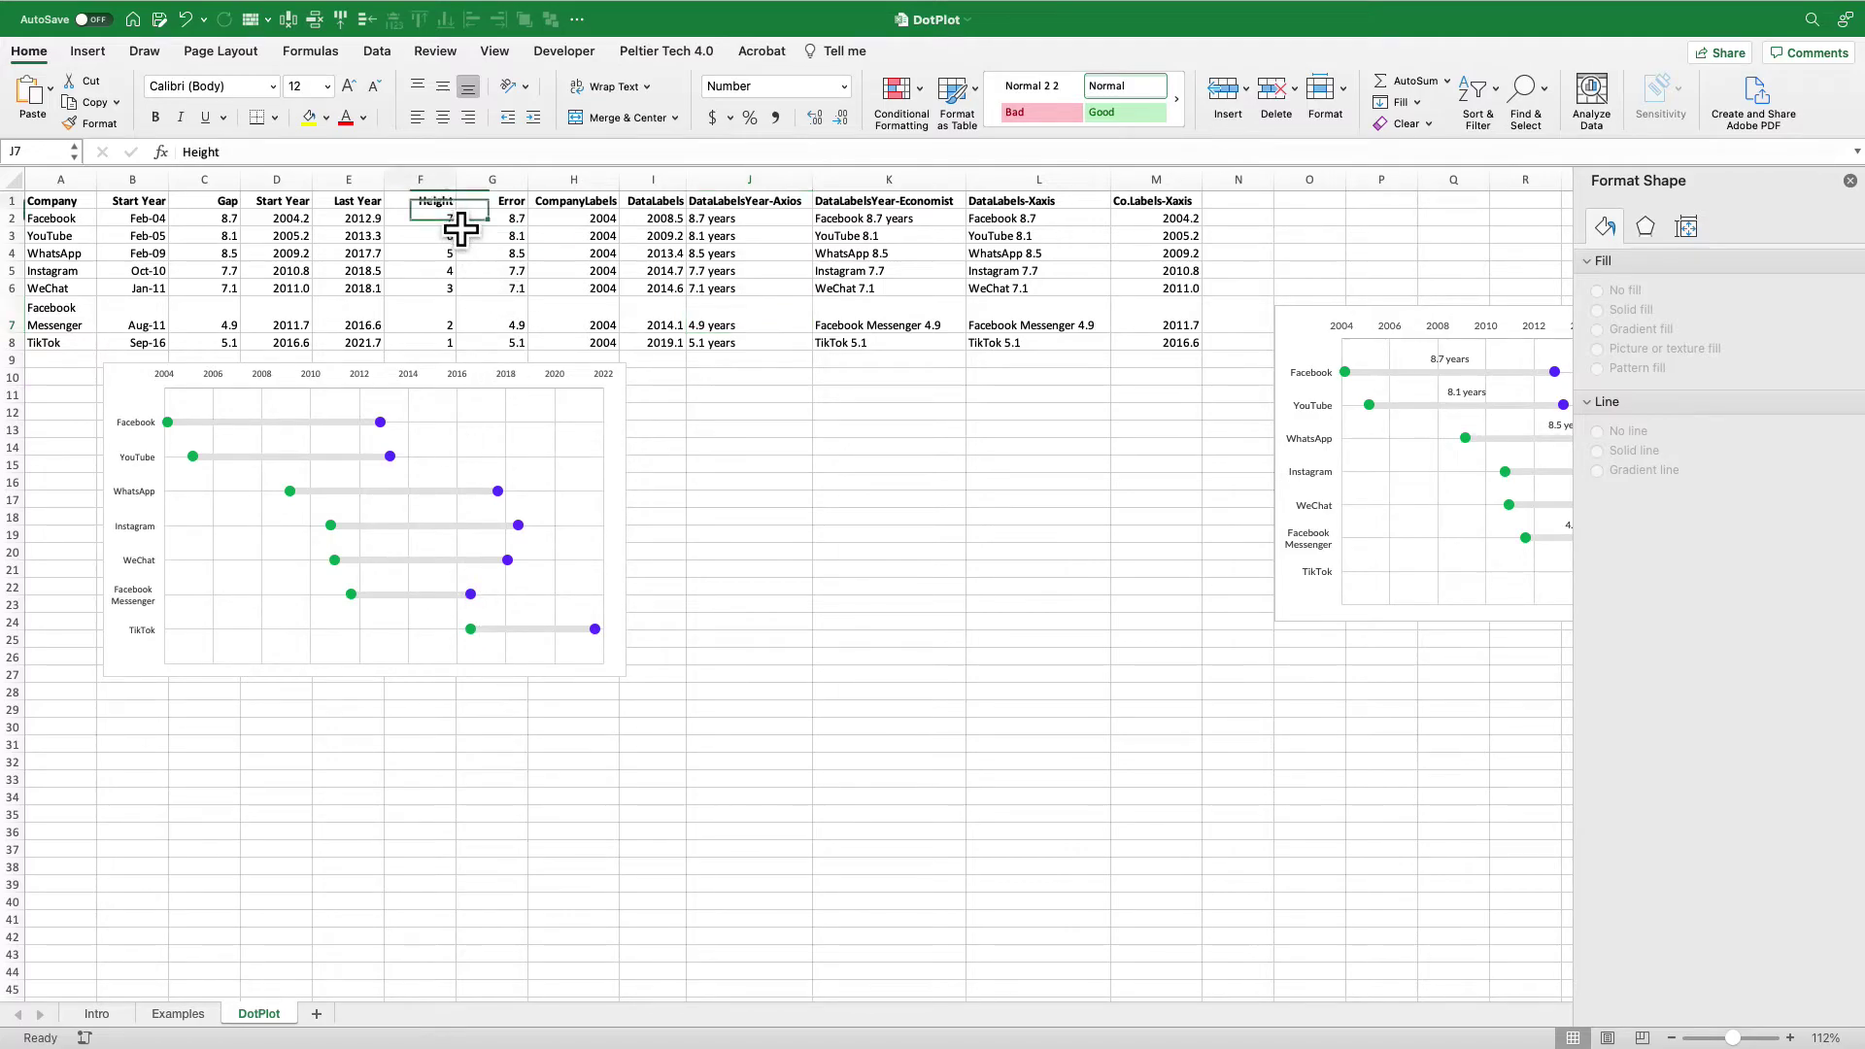
left_click_drag(460, 229, 452, 361)
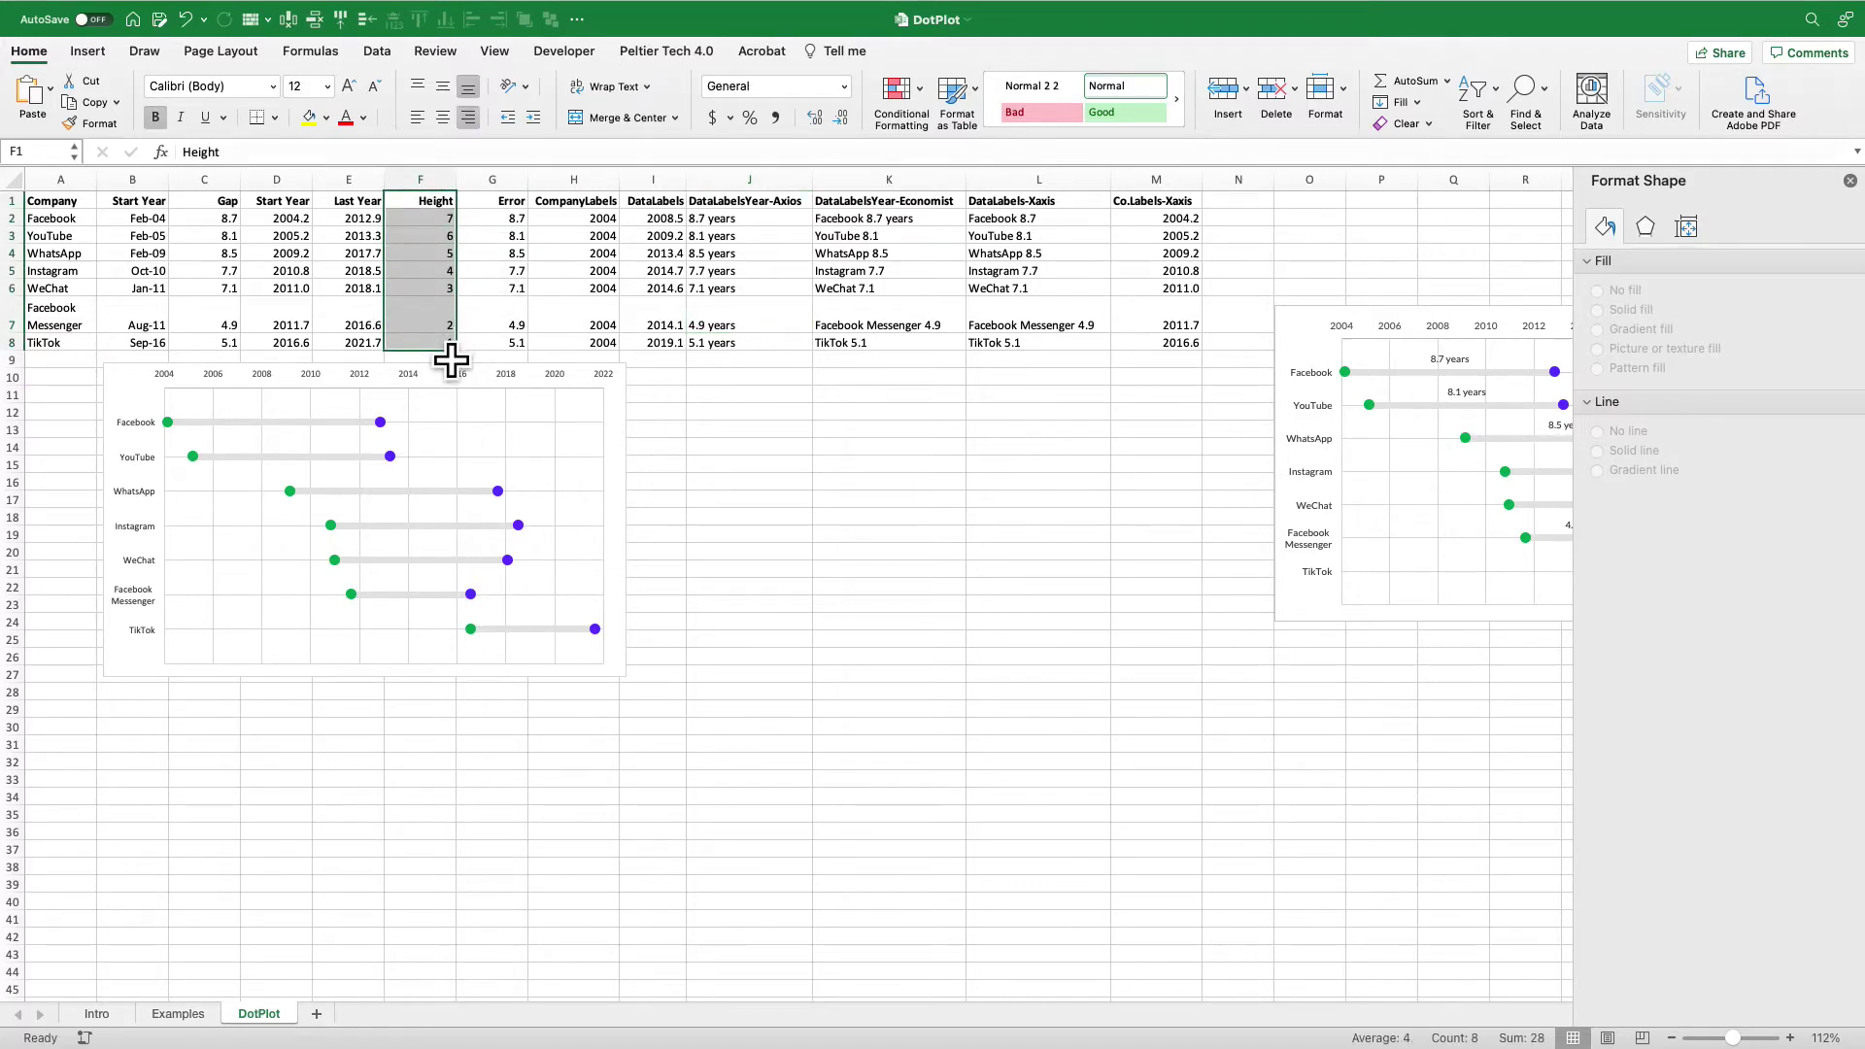
left_click(675, 222)
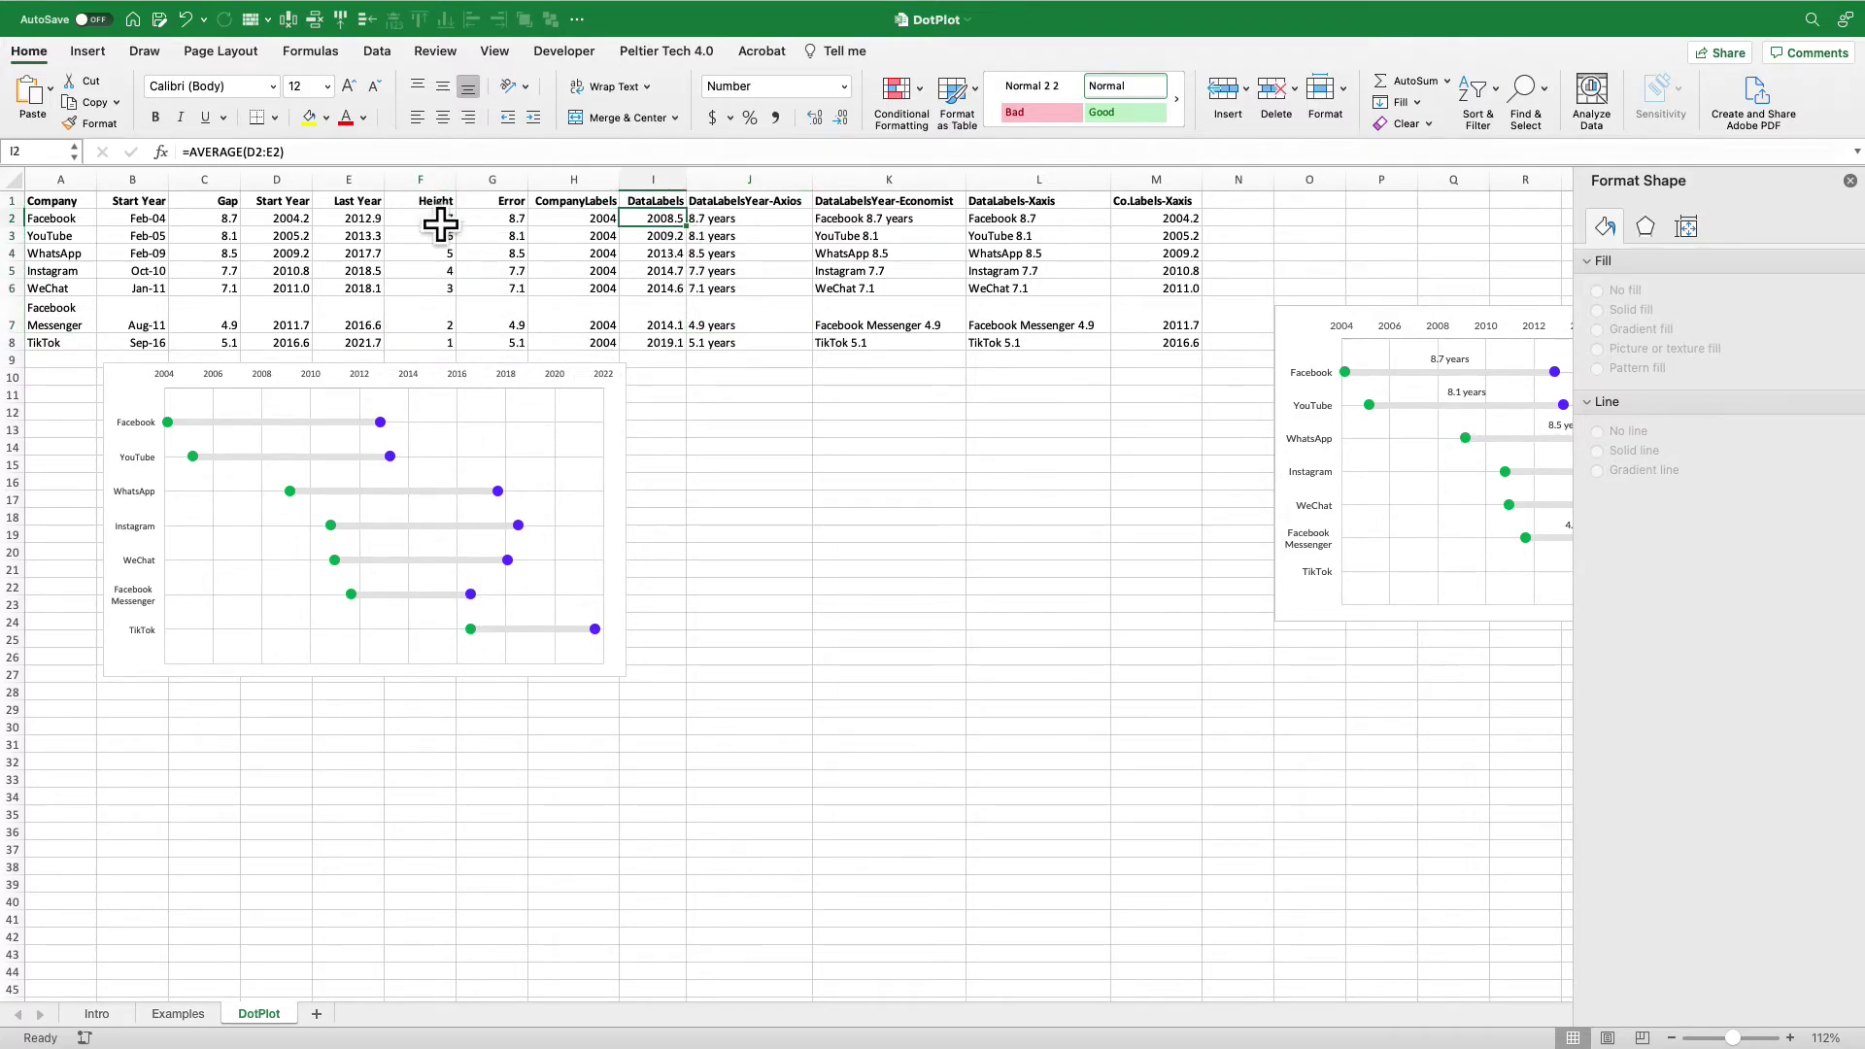
left_click(328, 156)
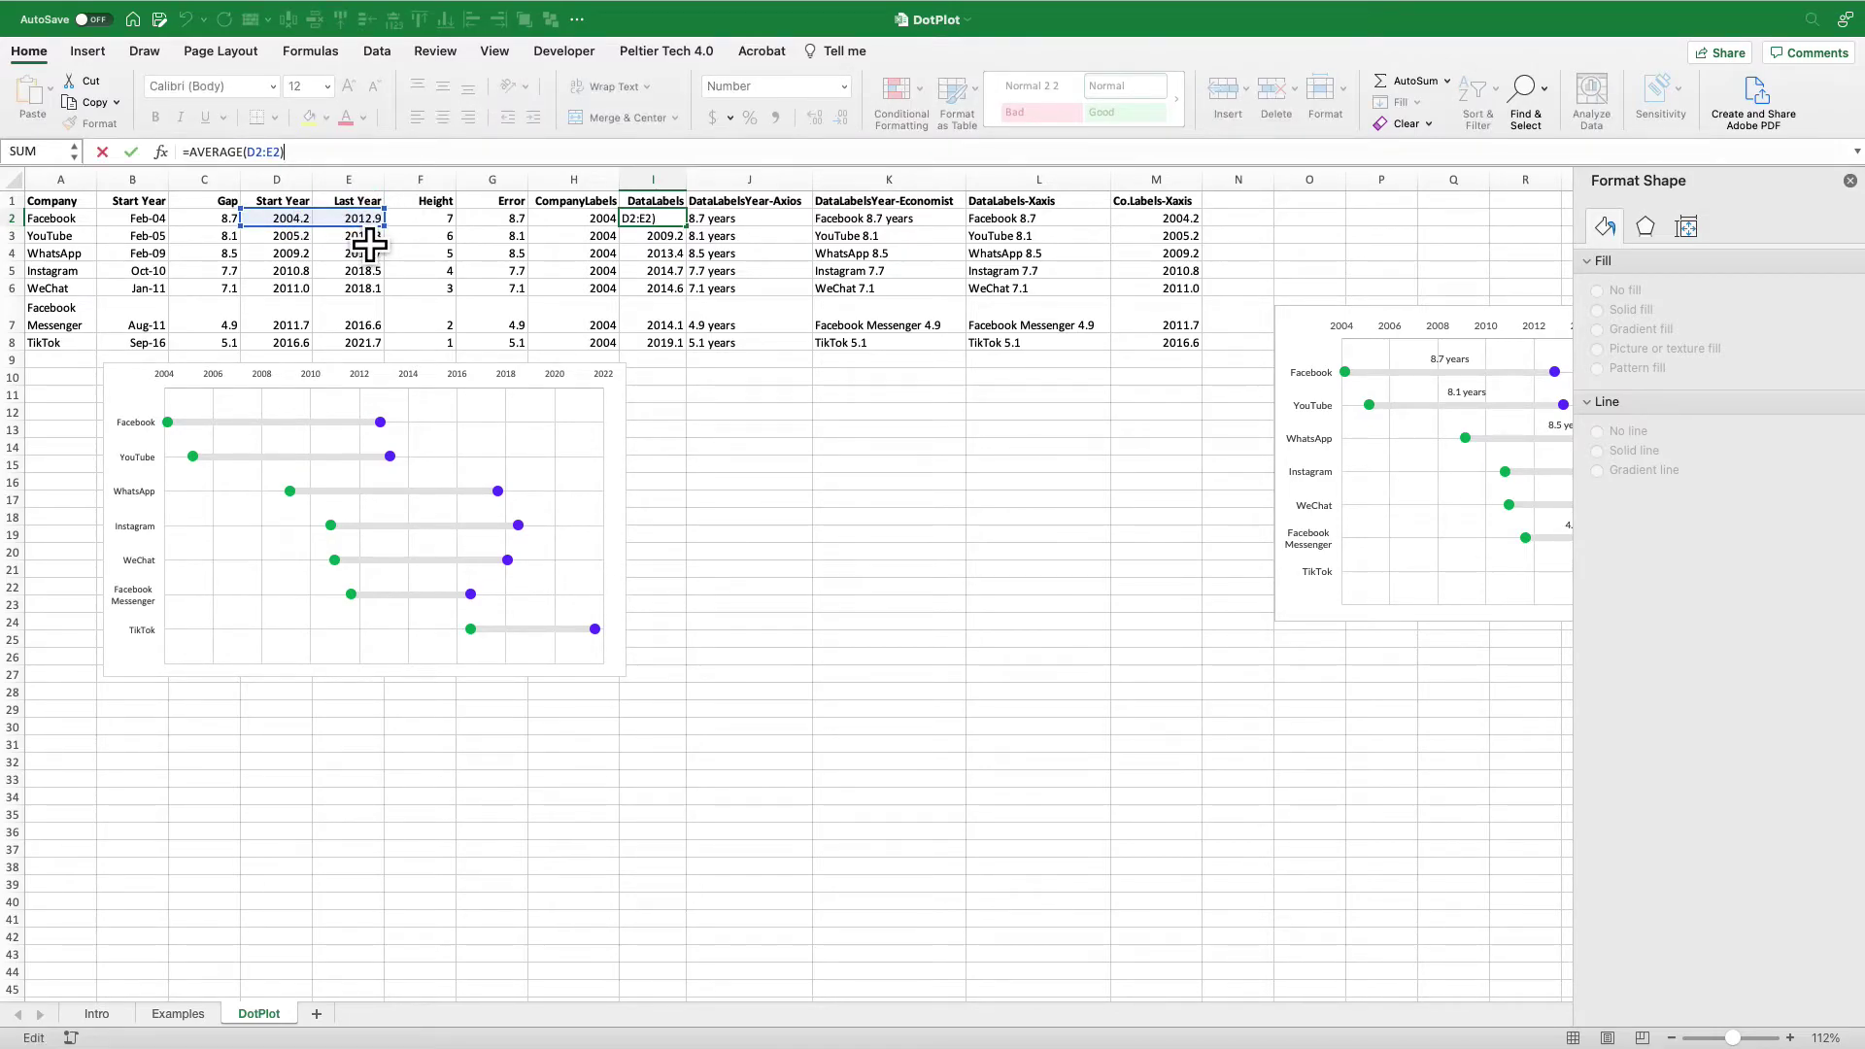
key("Return")
right_click(445, 414)
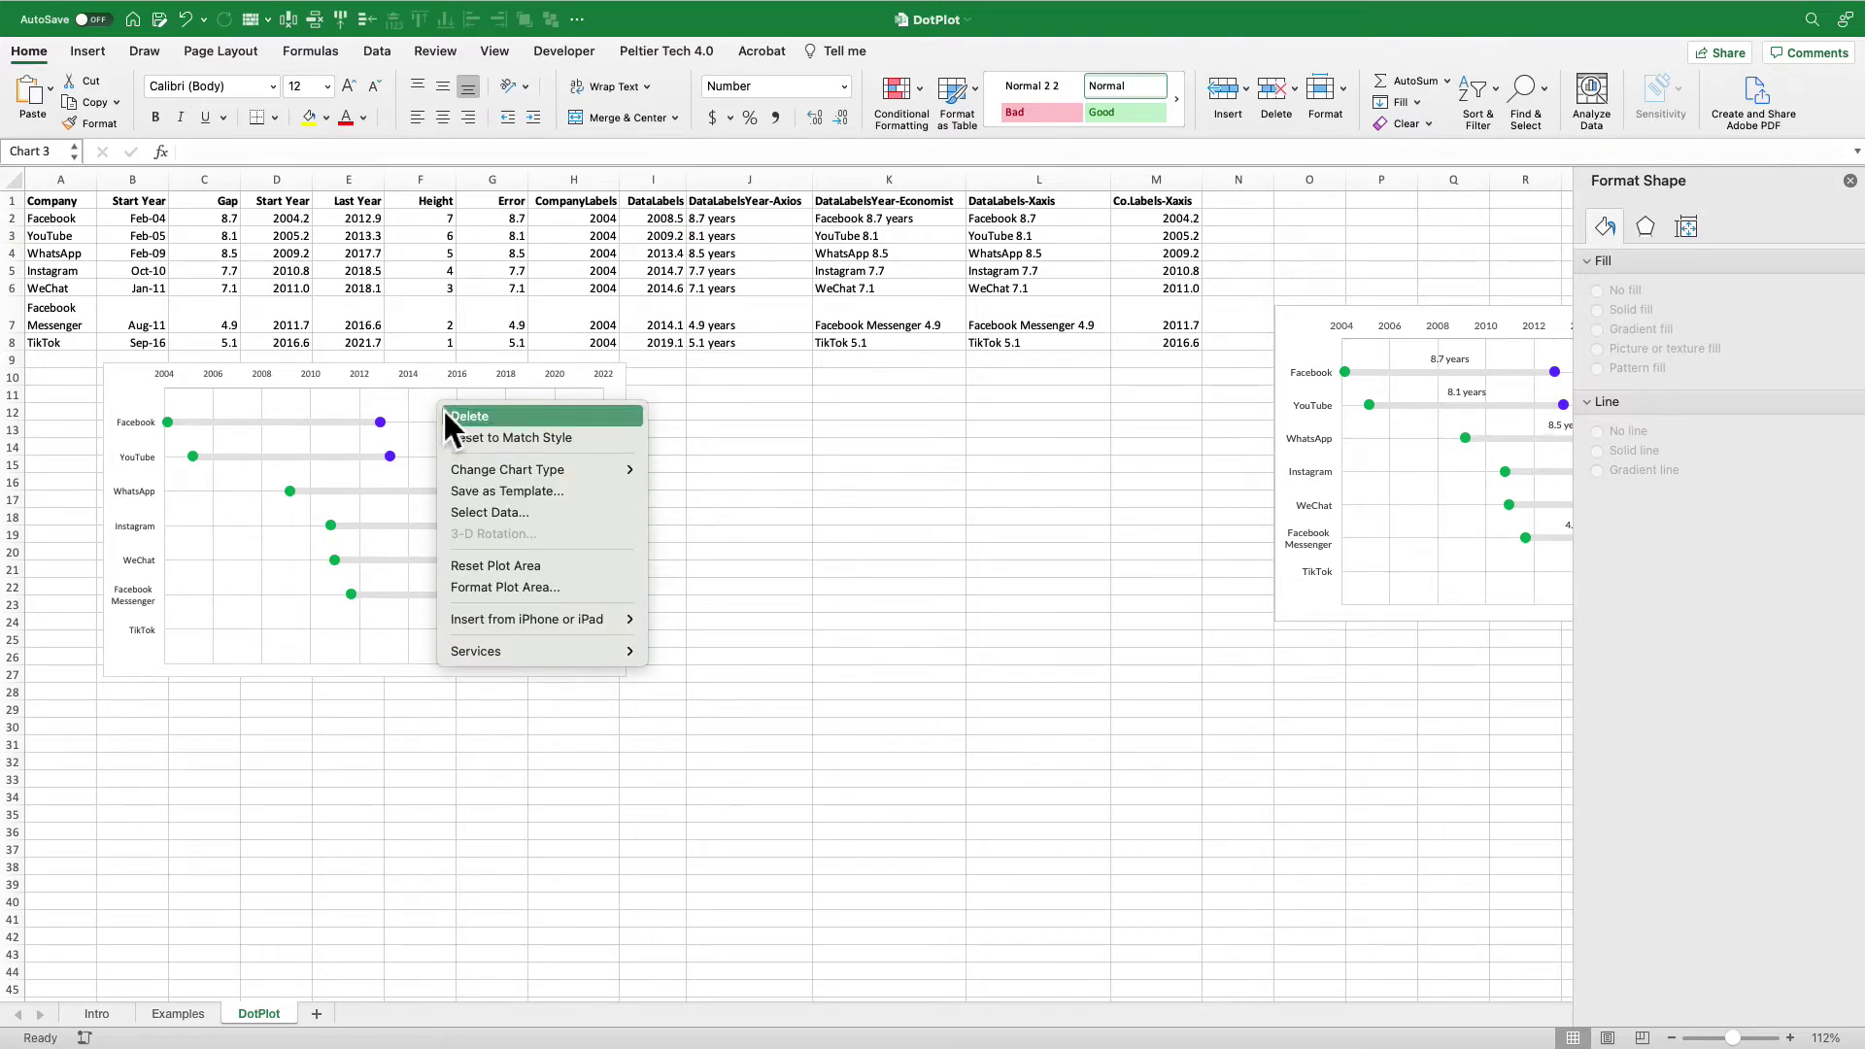
- Add a series named from J1 with X values I2:I8 and Y values F2:F8
left_click(504, 512)
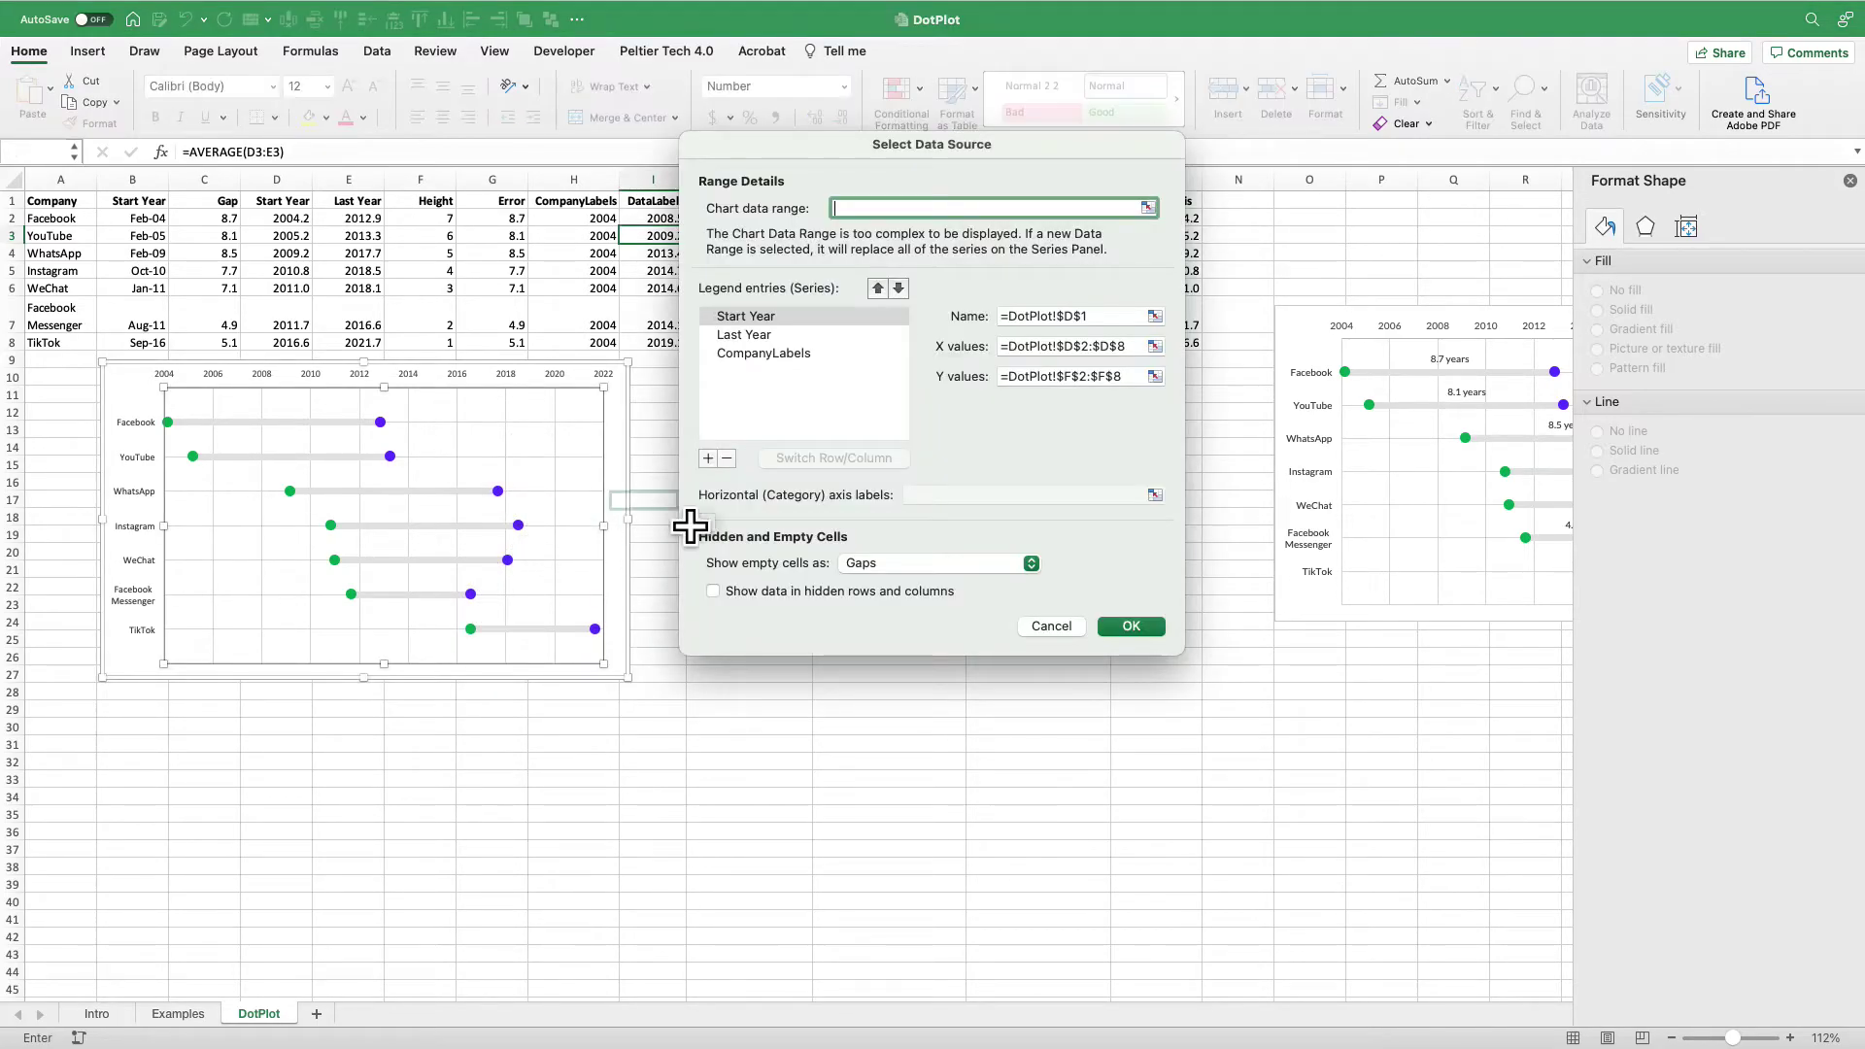
left_click(714, 462)
left_click(1011, 318)
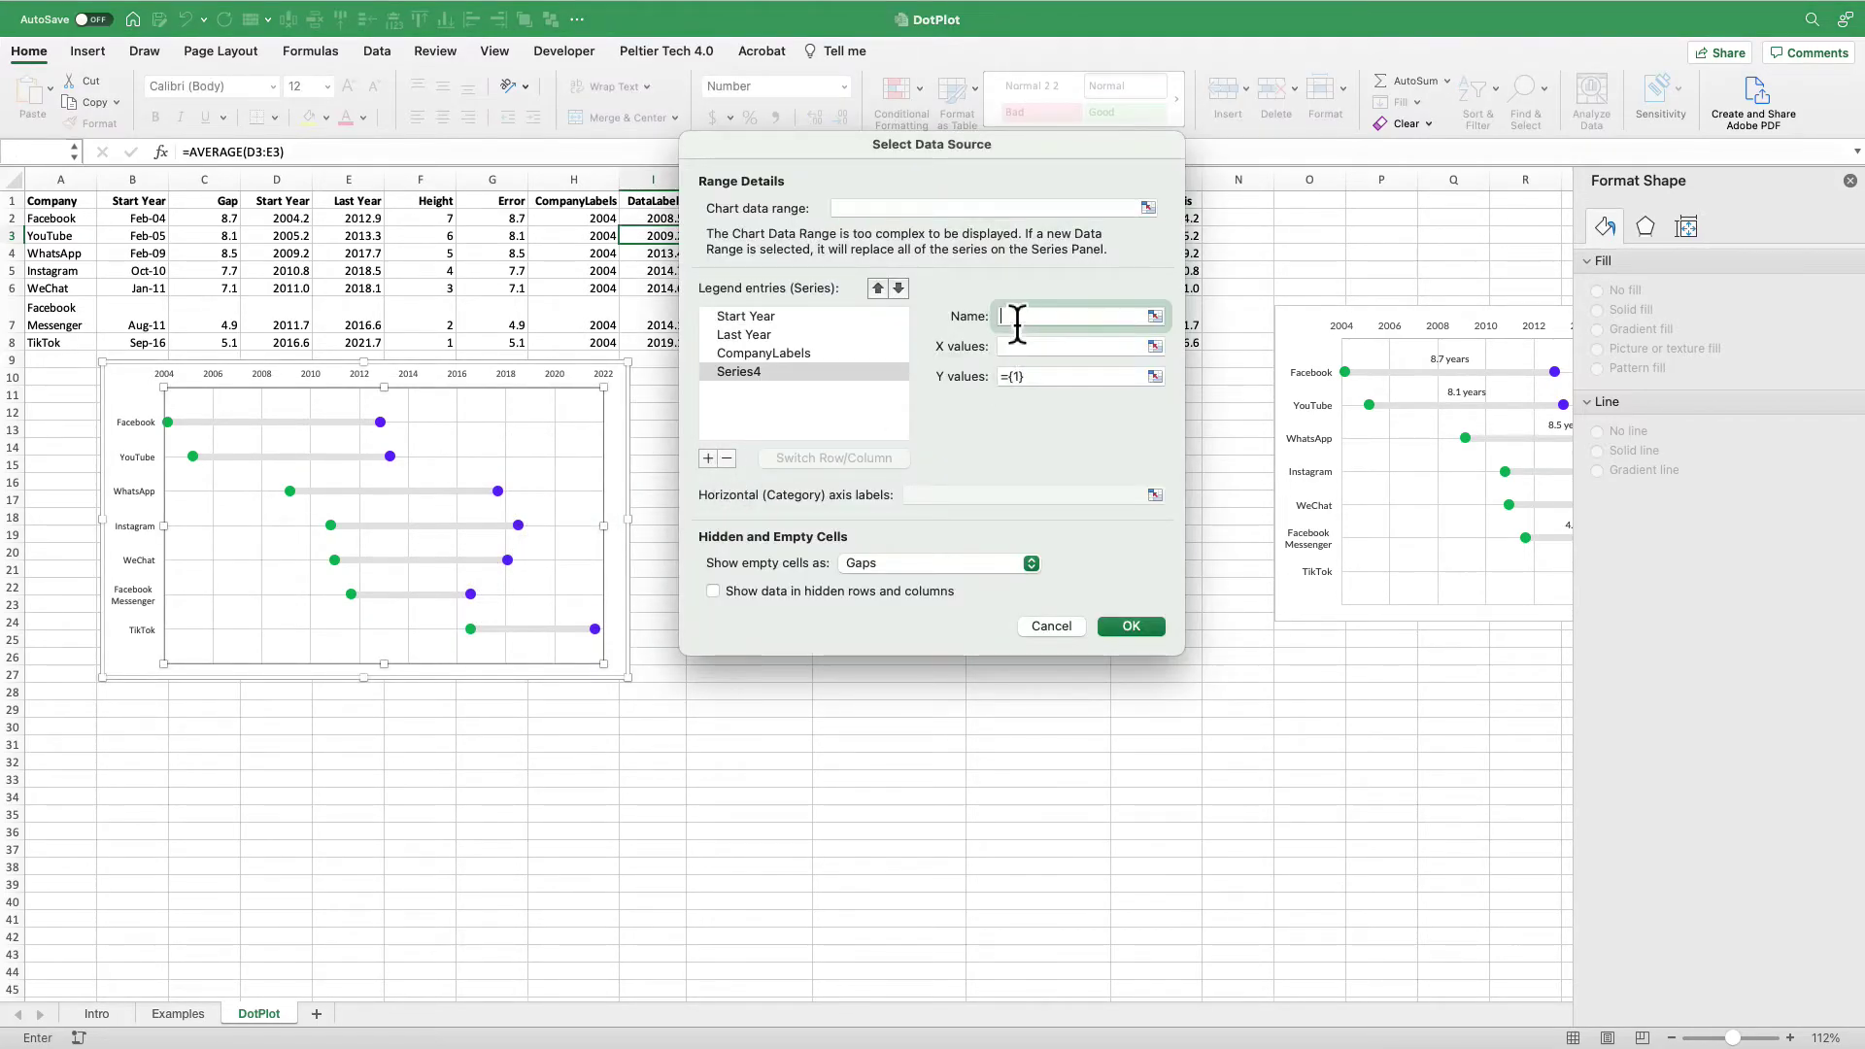
left_click_drag(869, 142, 1028, 165)
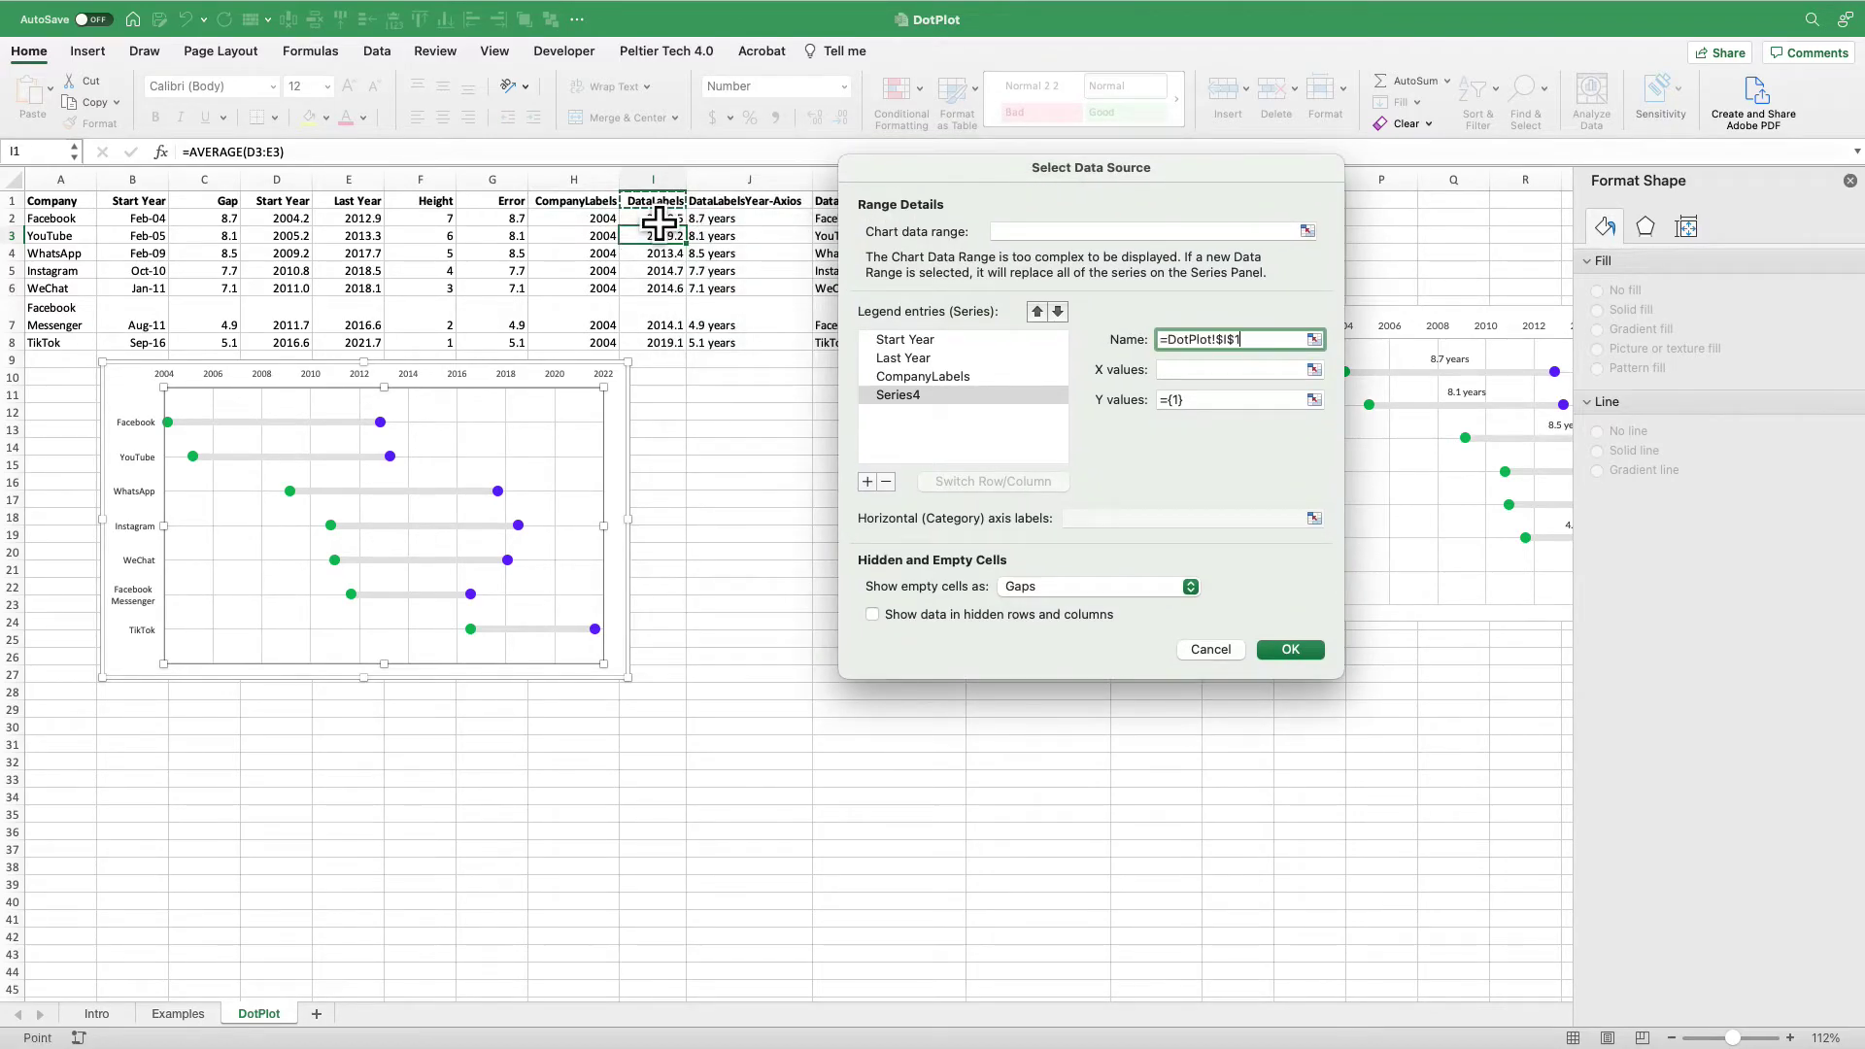
left_click(749, 202)
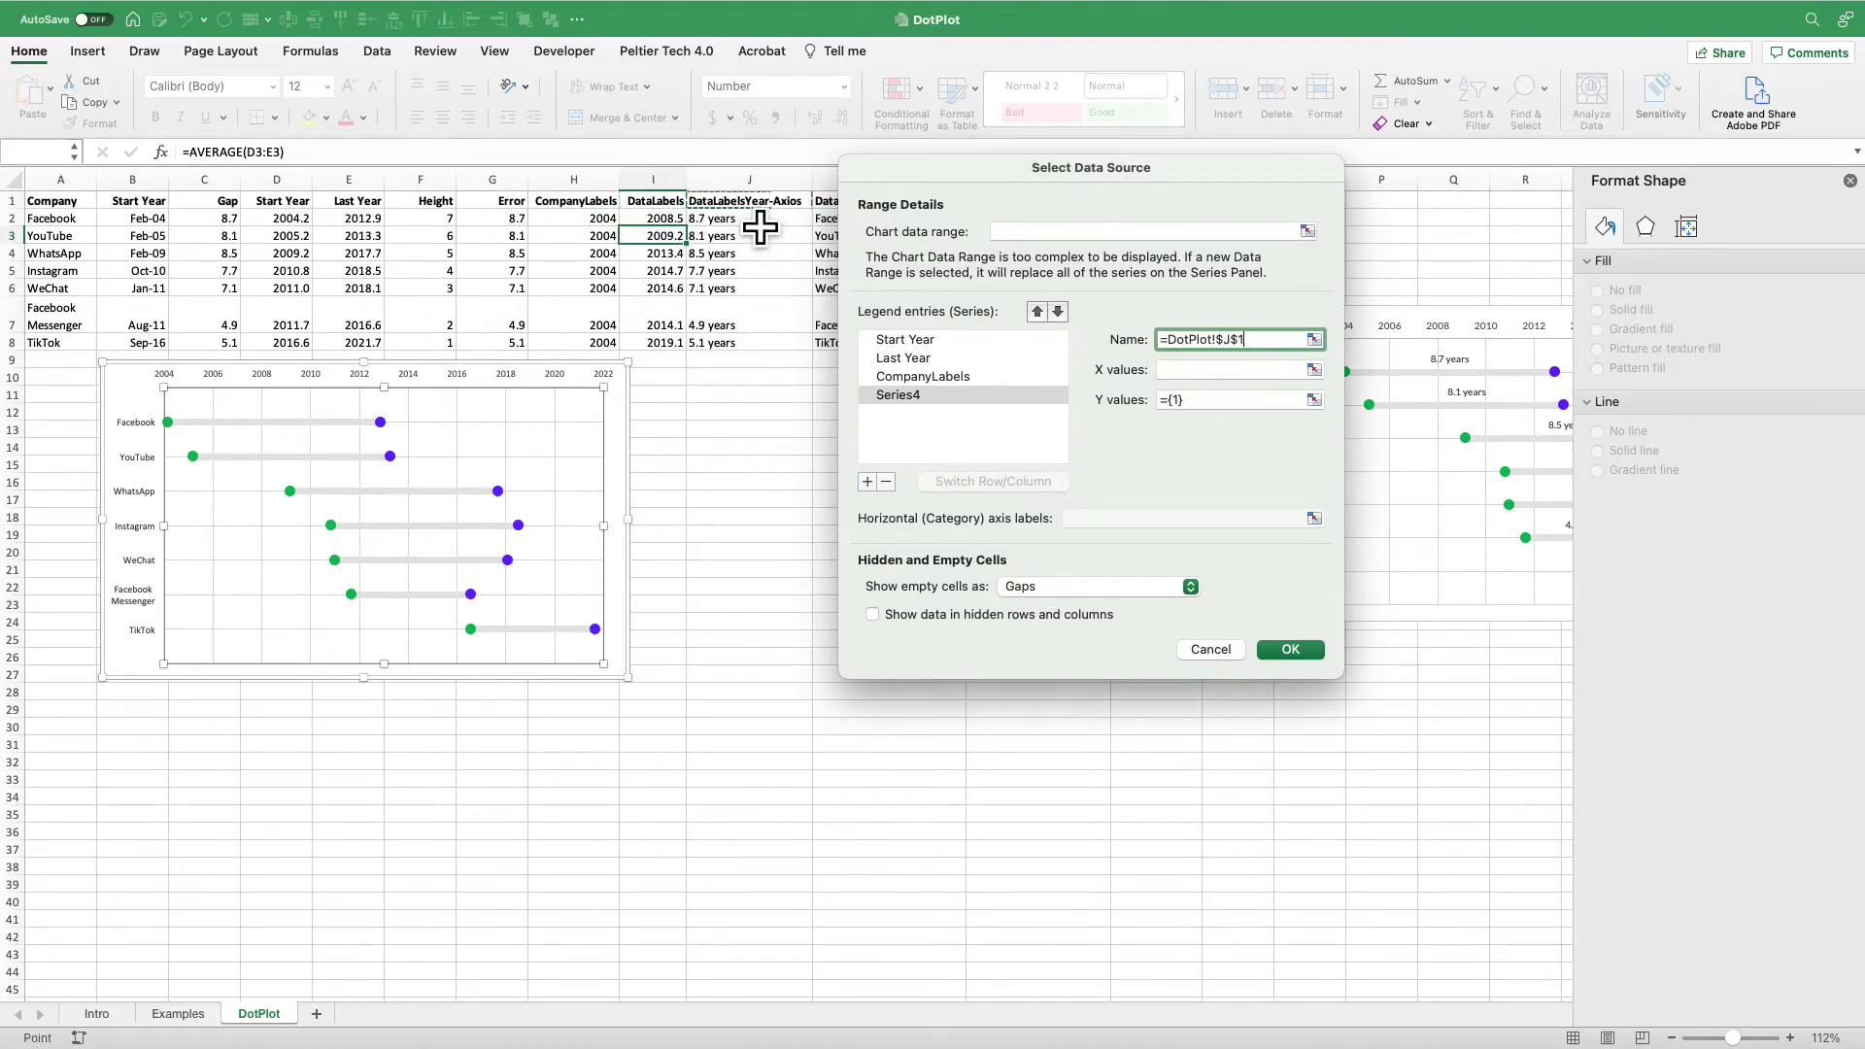
left_click(1205, 371)
left_click_drag(661, 219, 697, 370)
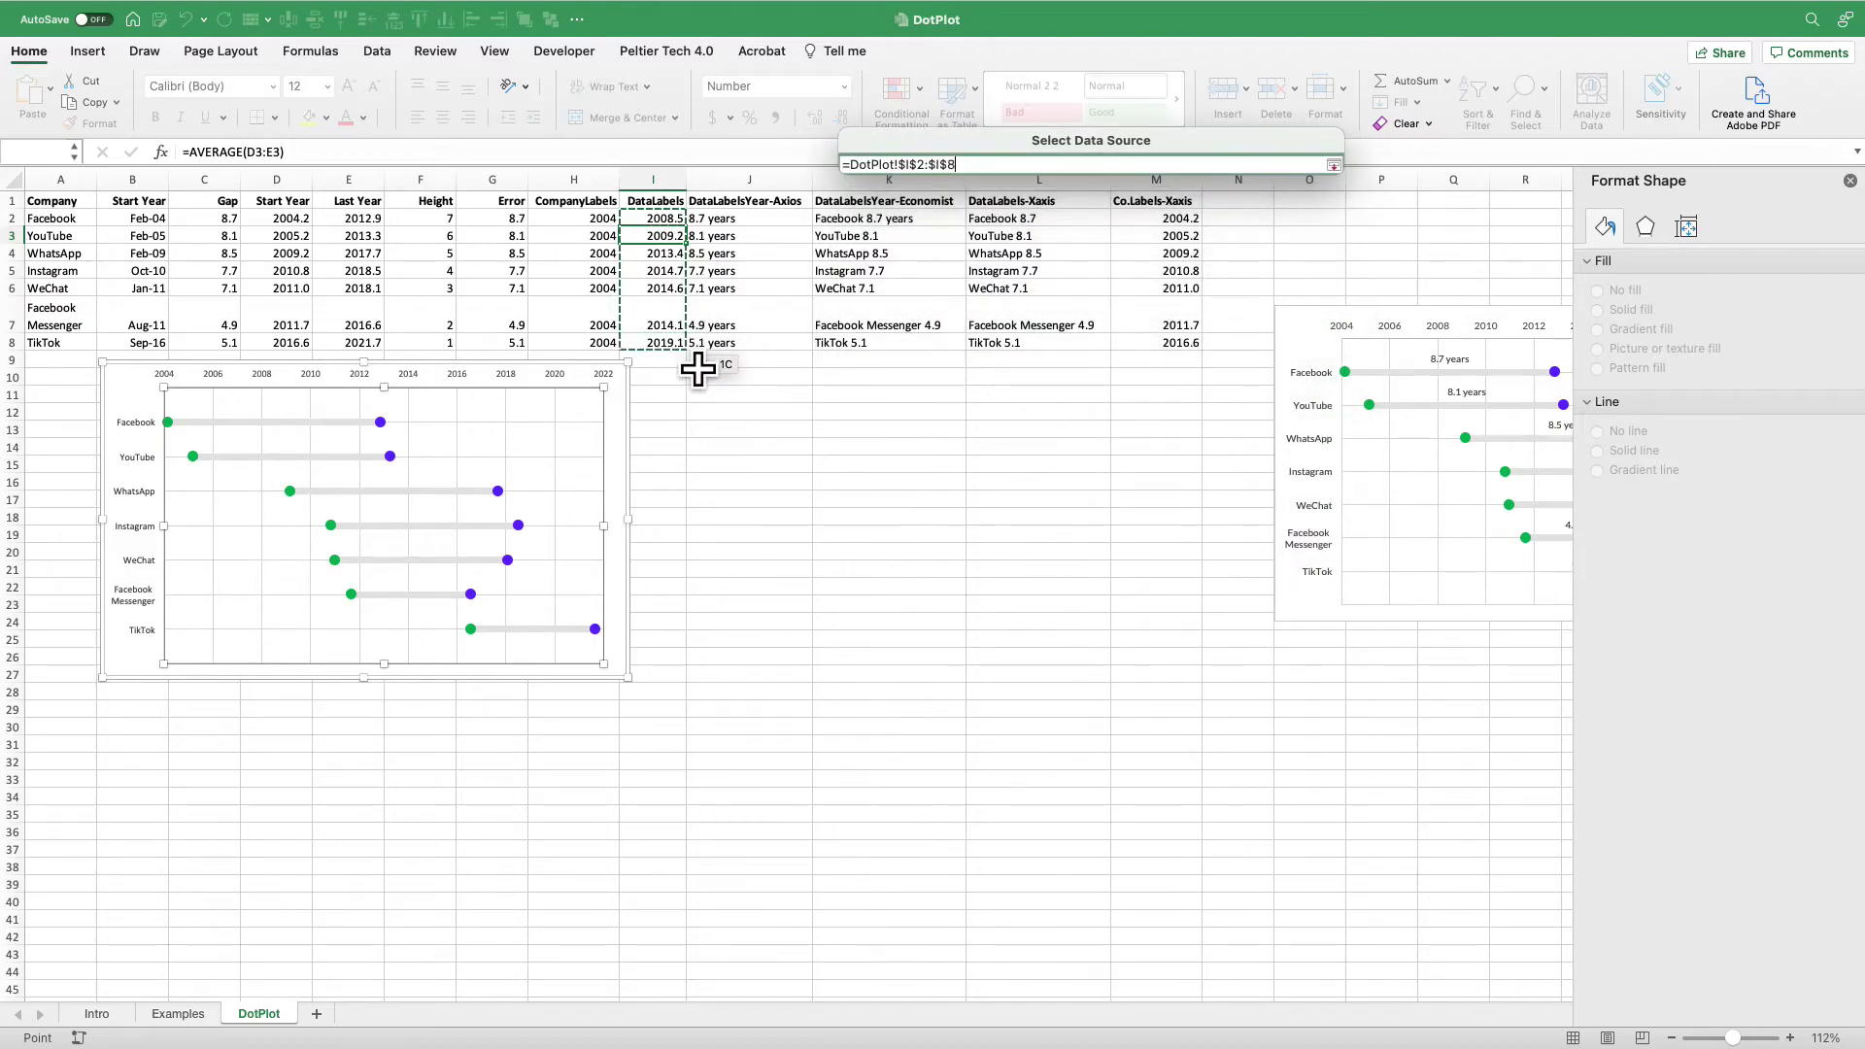
left_click(1320, 399)
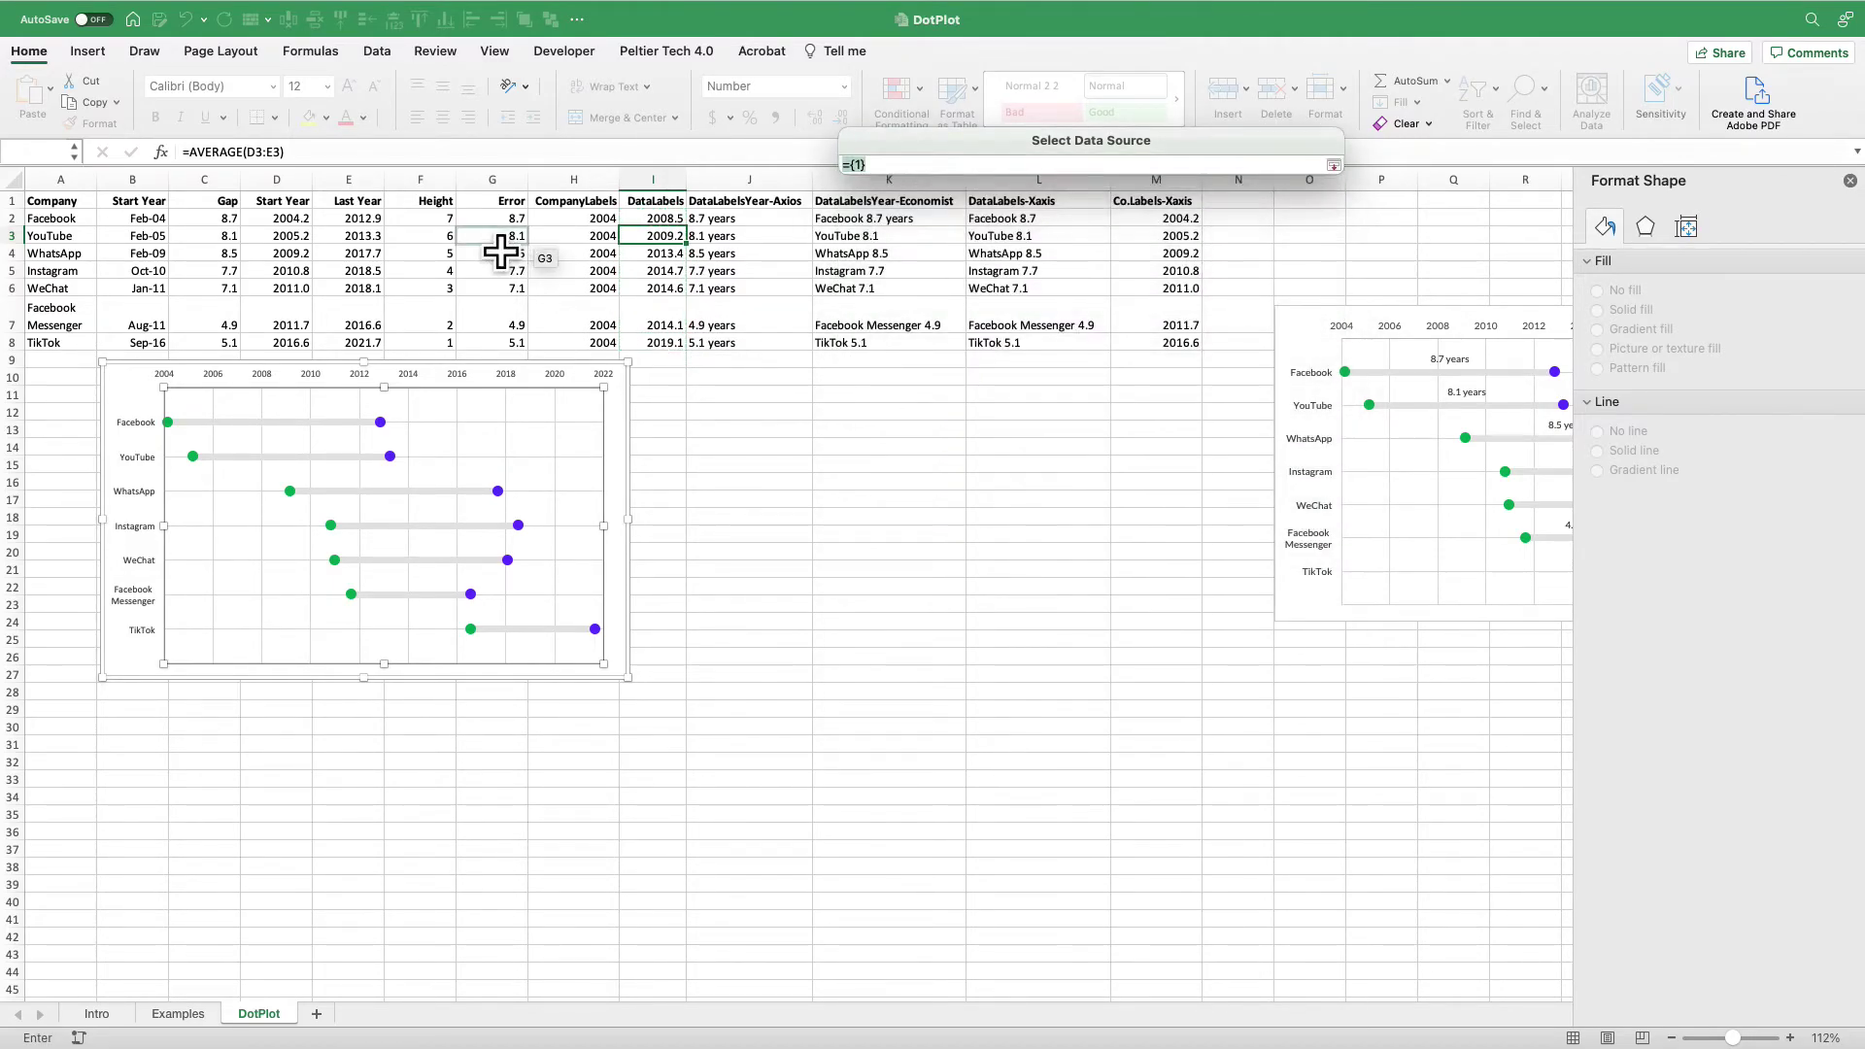
left_click_drag(432, 219, 463, 376)
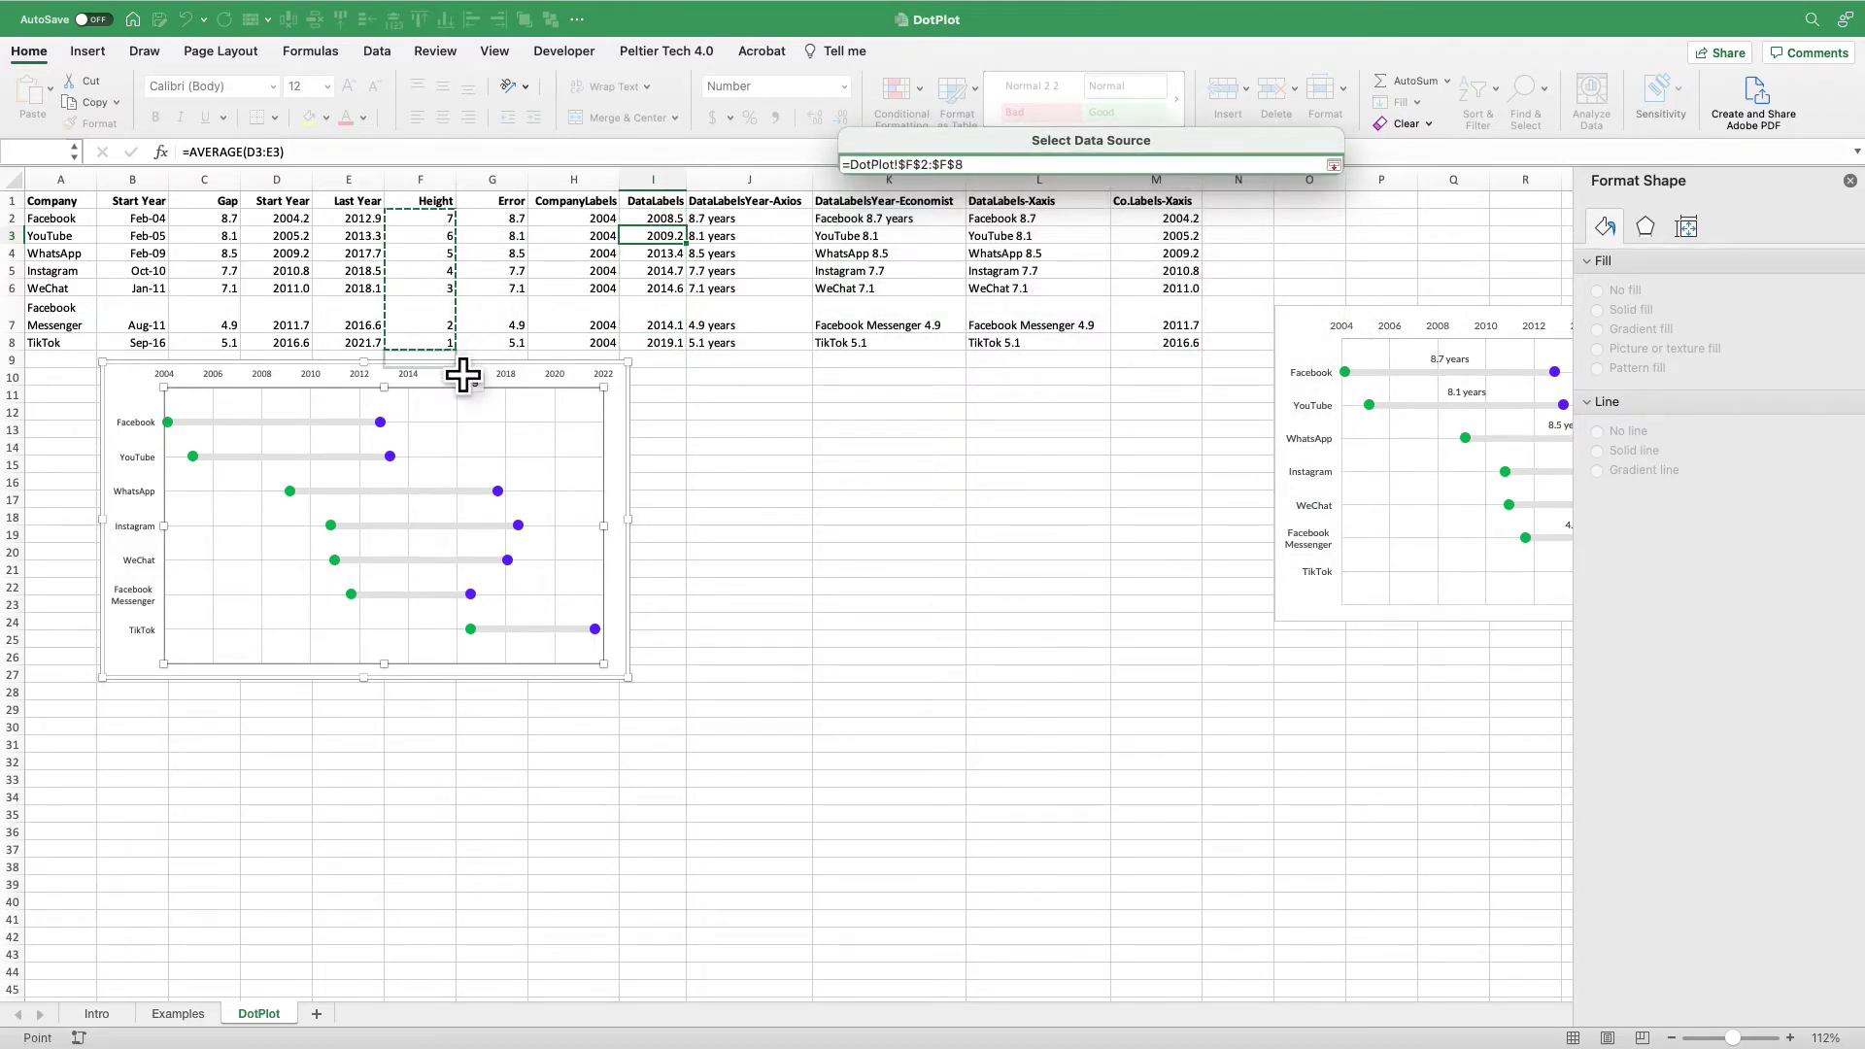
left_click(1292, 651)
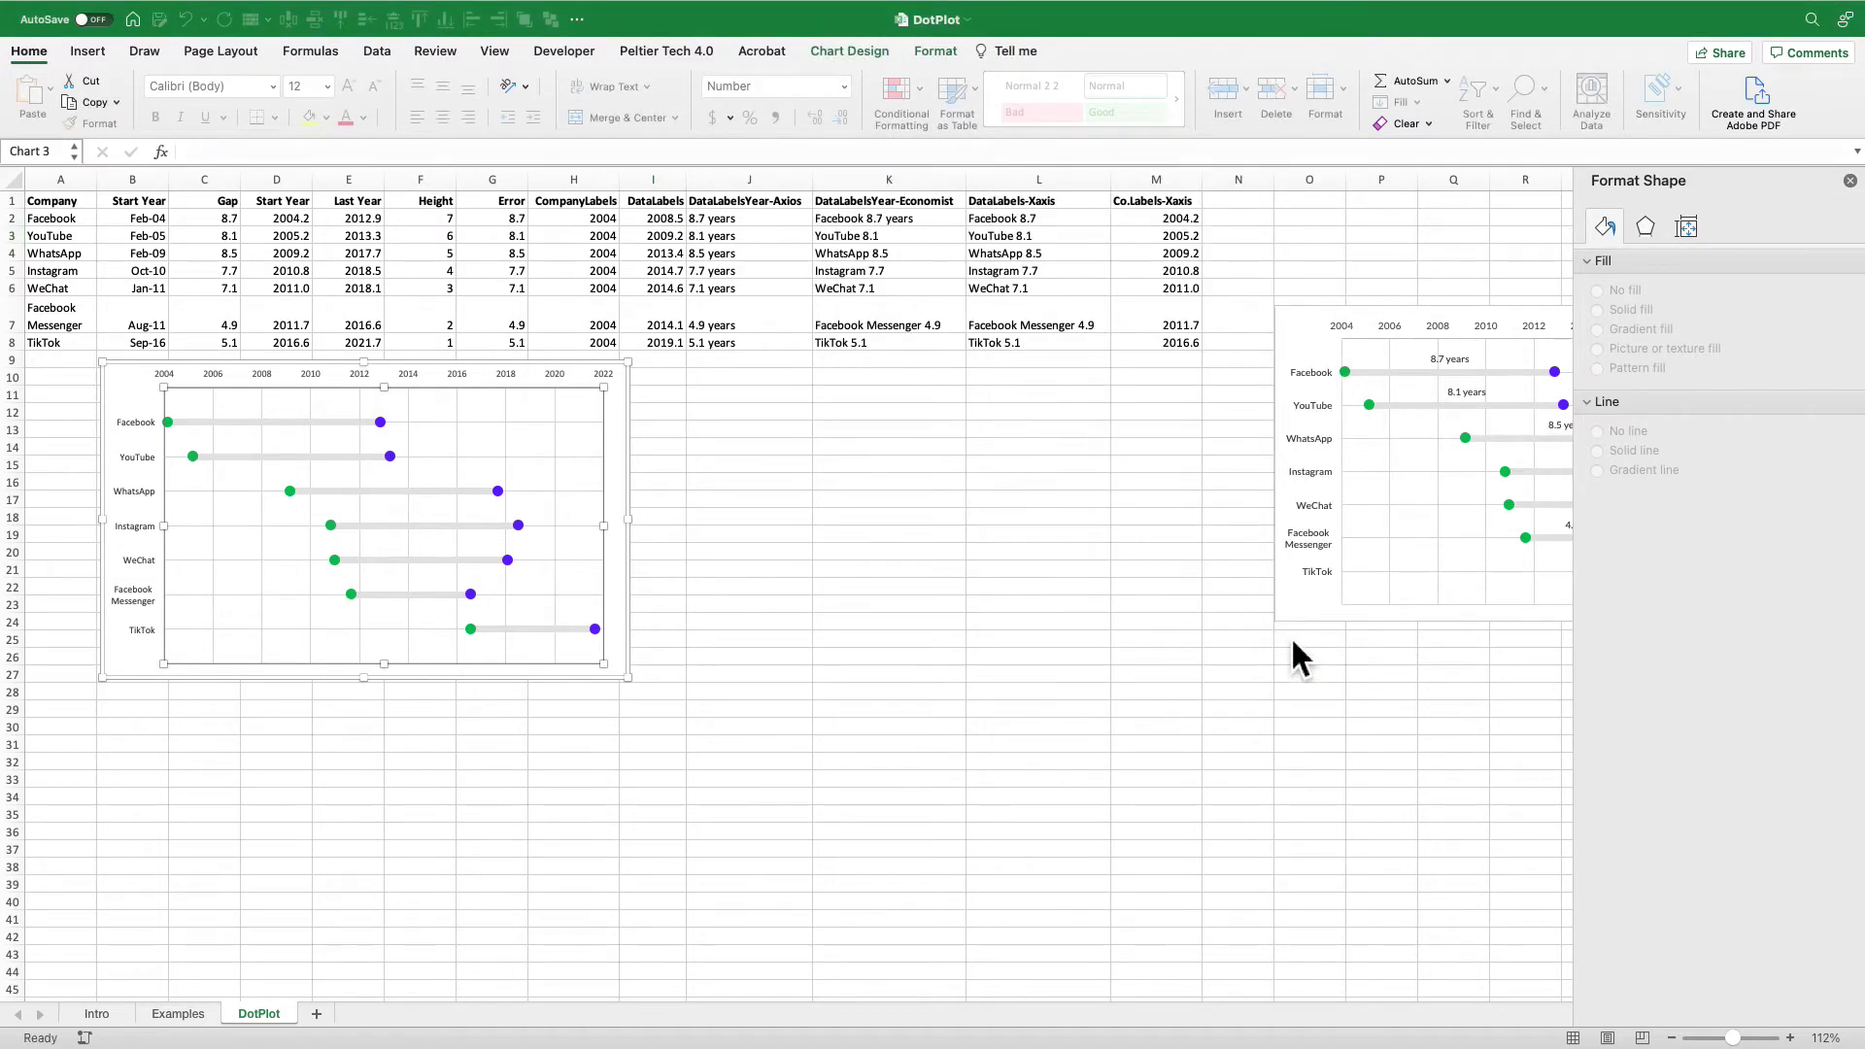
- Label the midpoint series with J2:J8 years text above each bar, without Y values
left_click(397, 493)
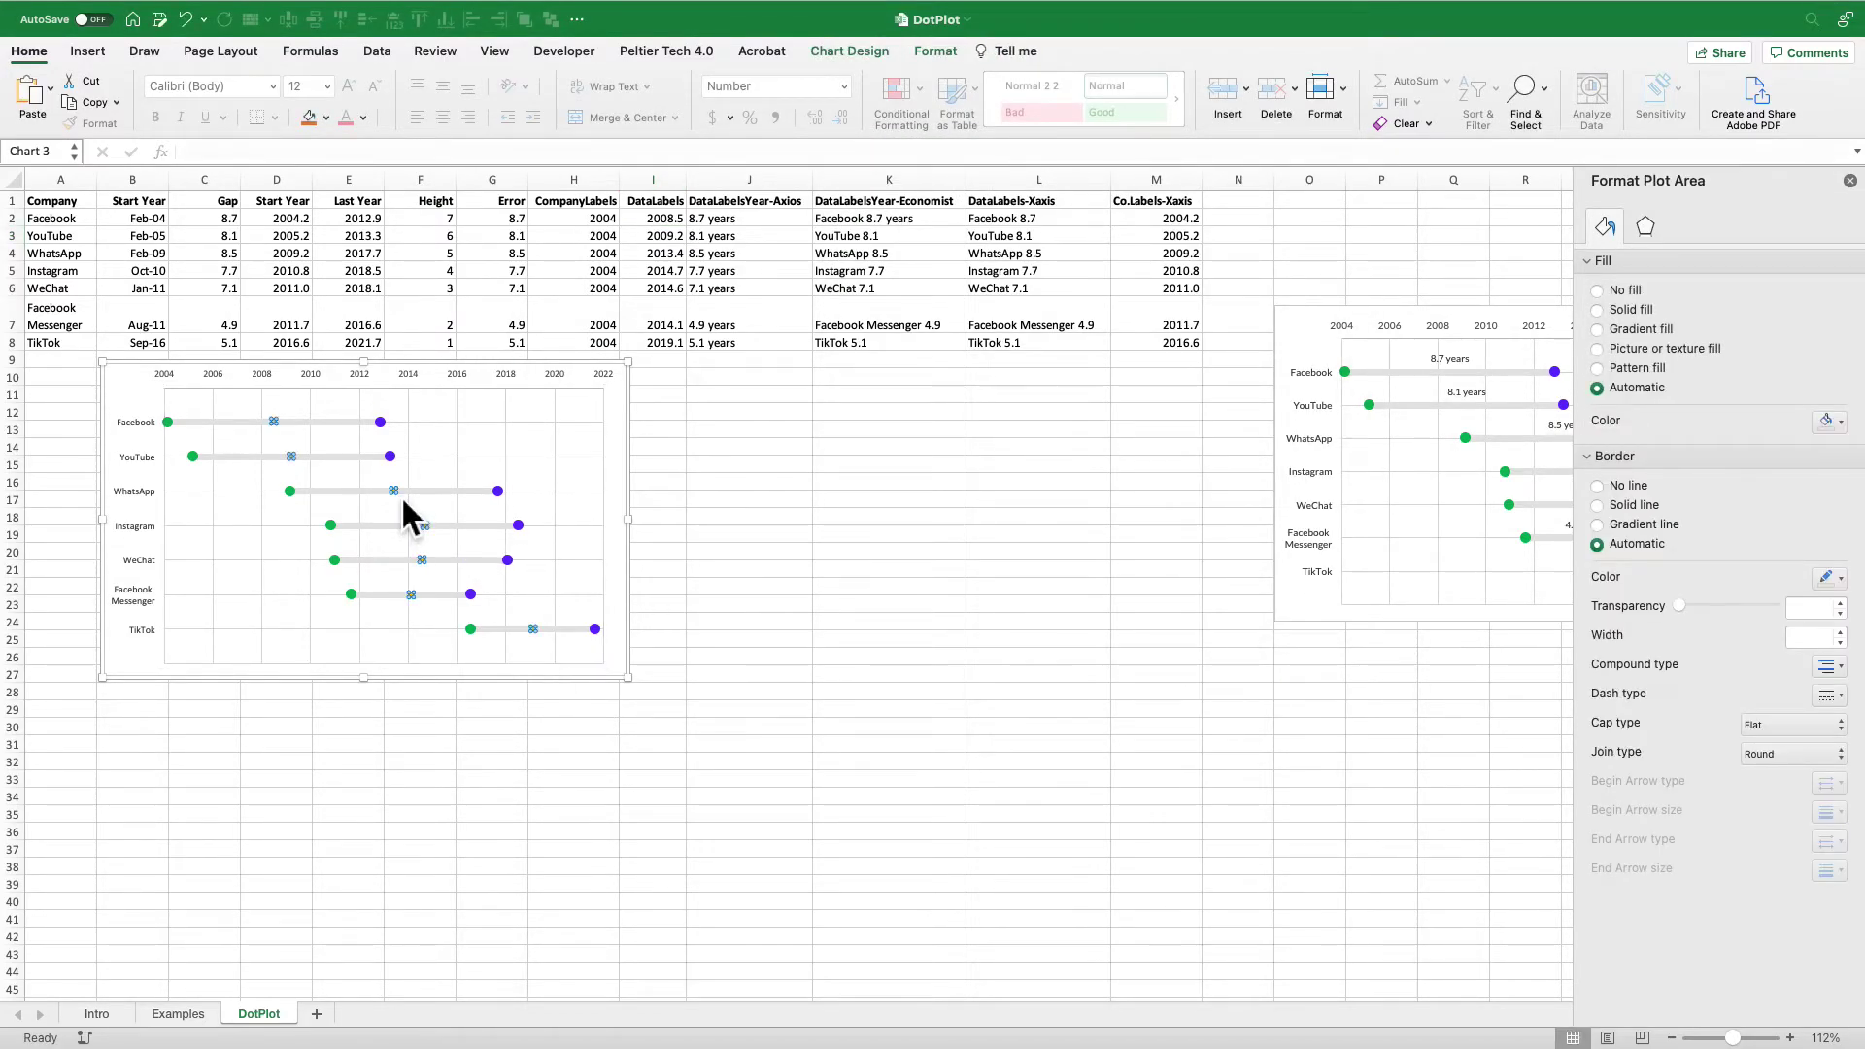
right_click(397, 493)
left_click(471, 629)
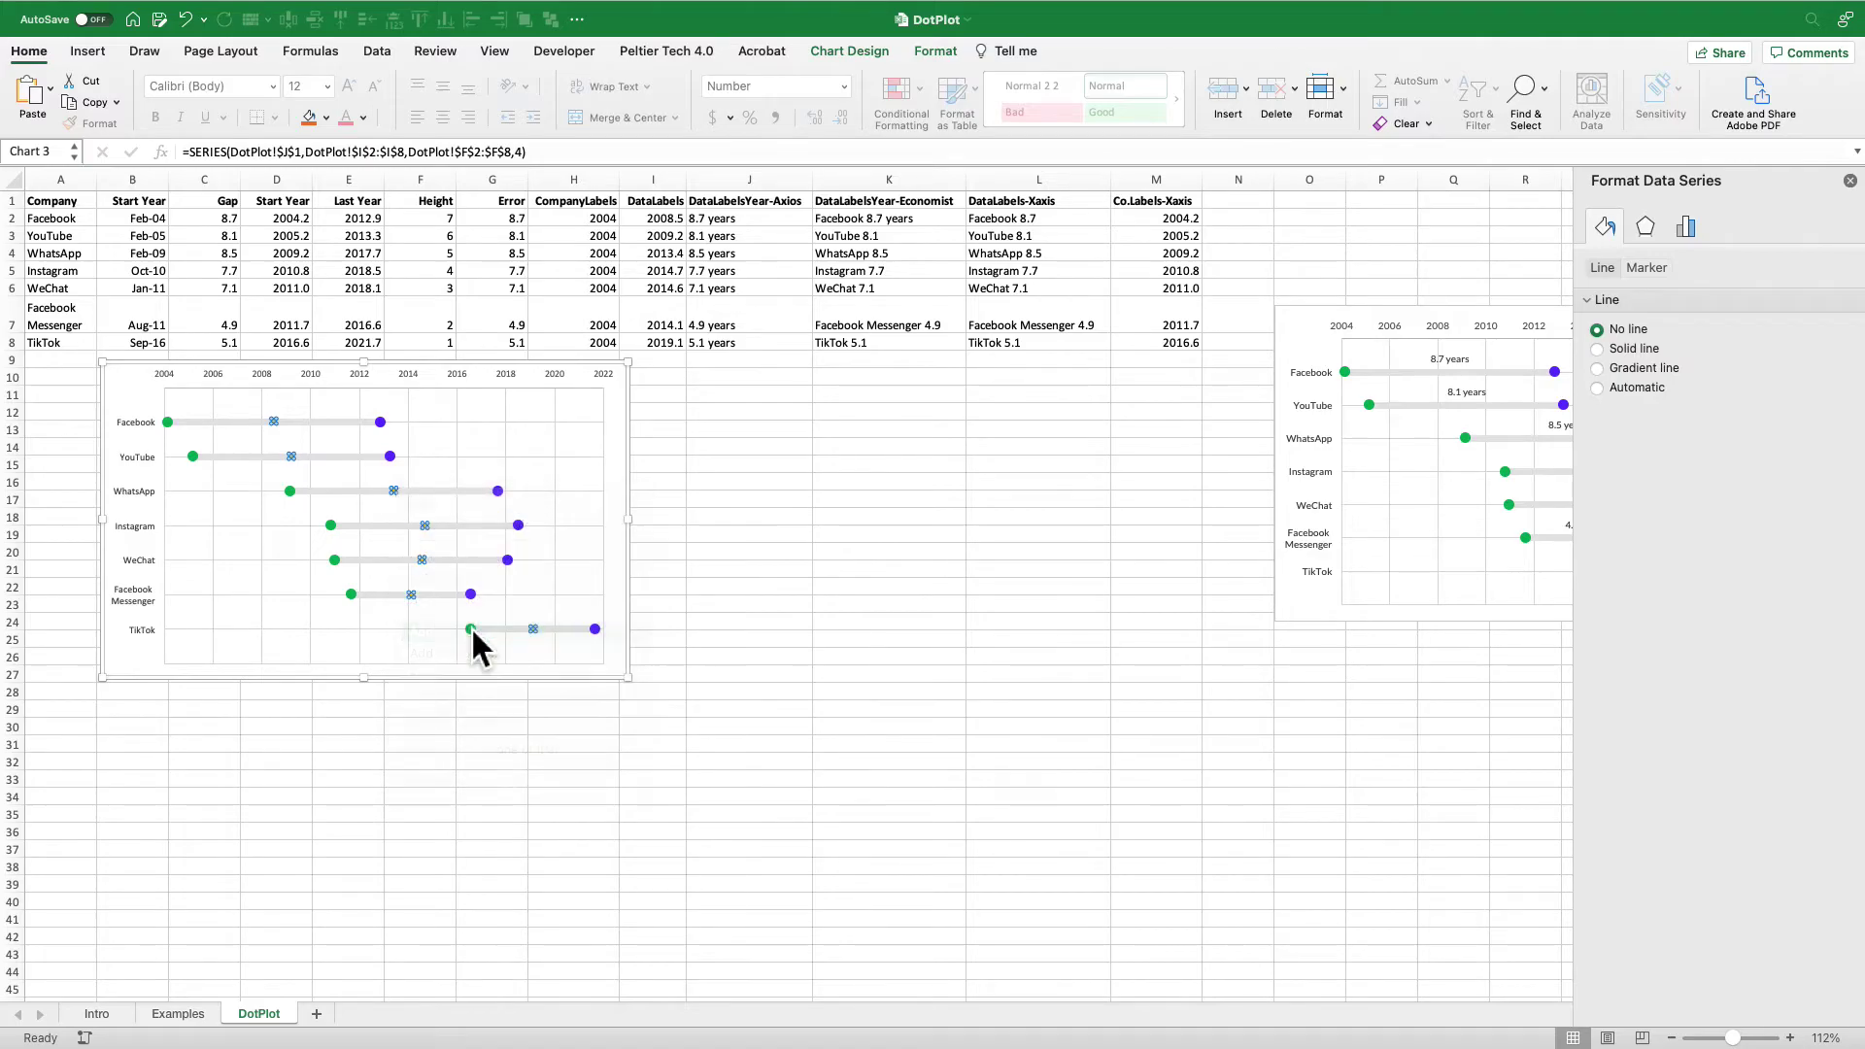
left_click(436, 561)
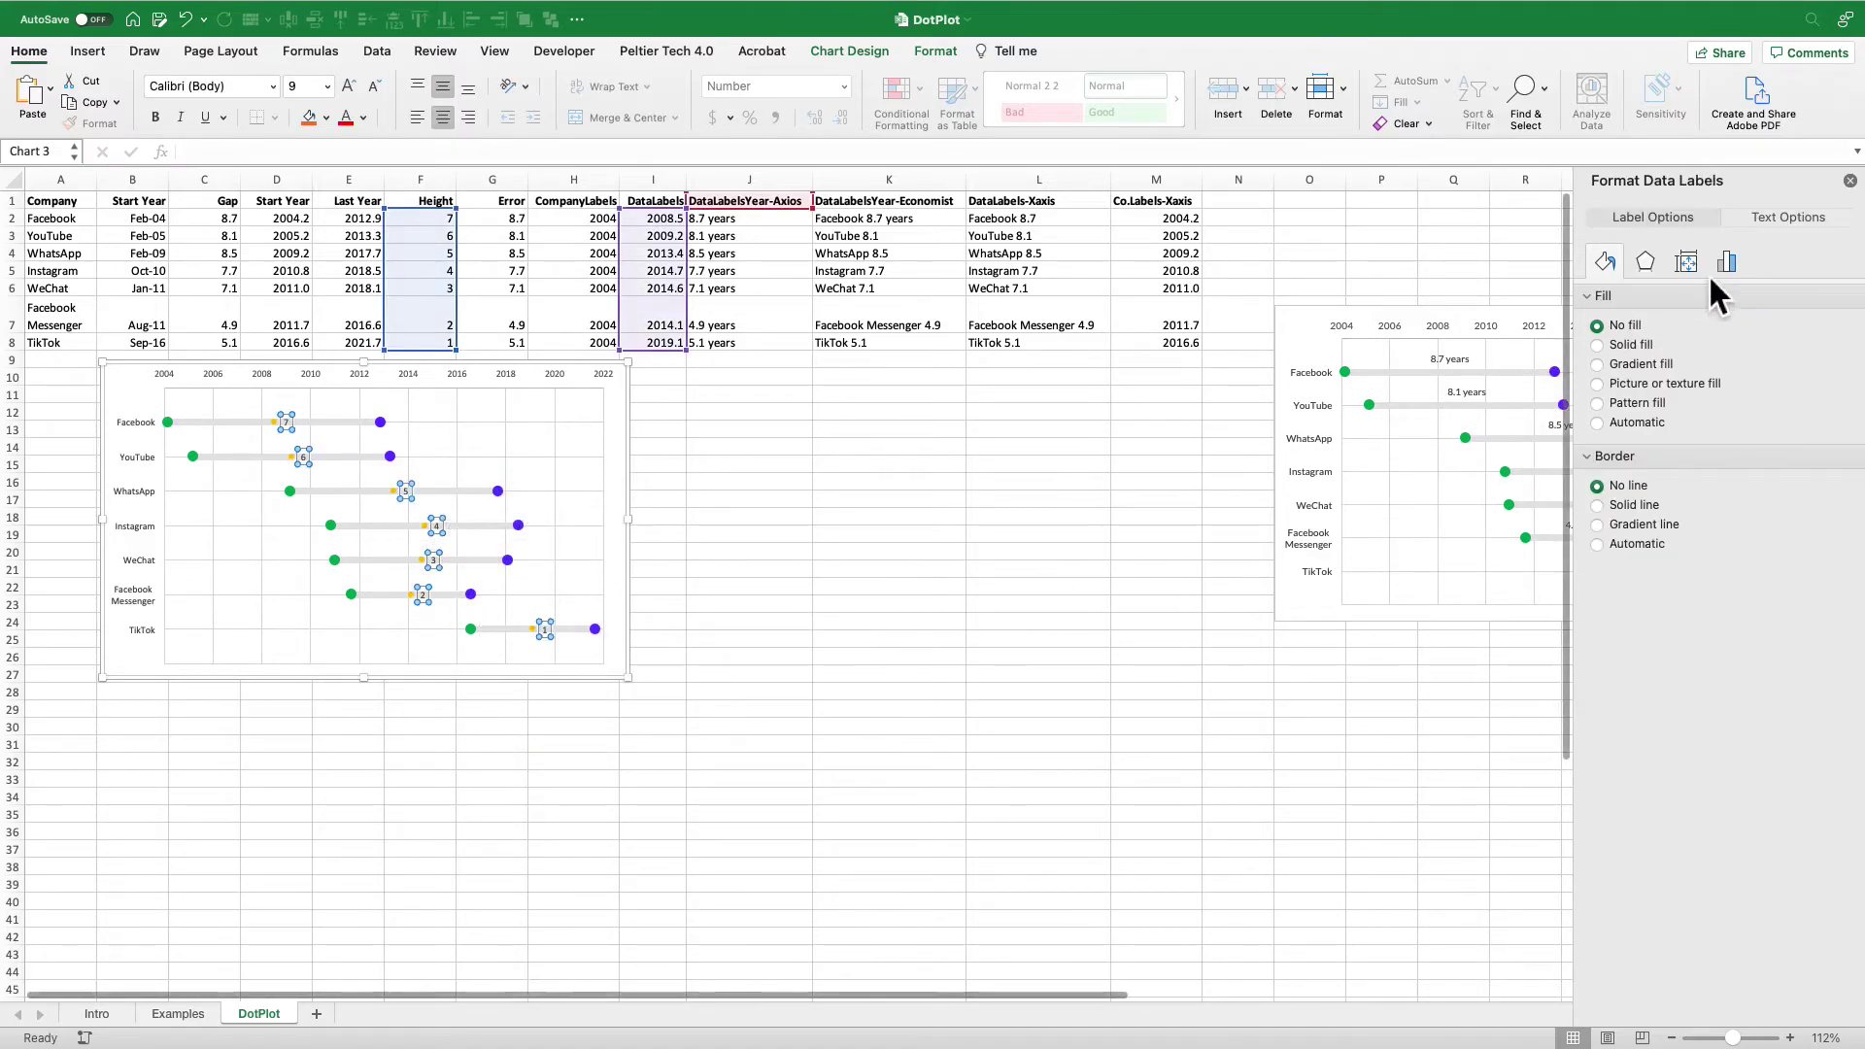
left_click(1726, 260)
left_click(1636, 296)
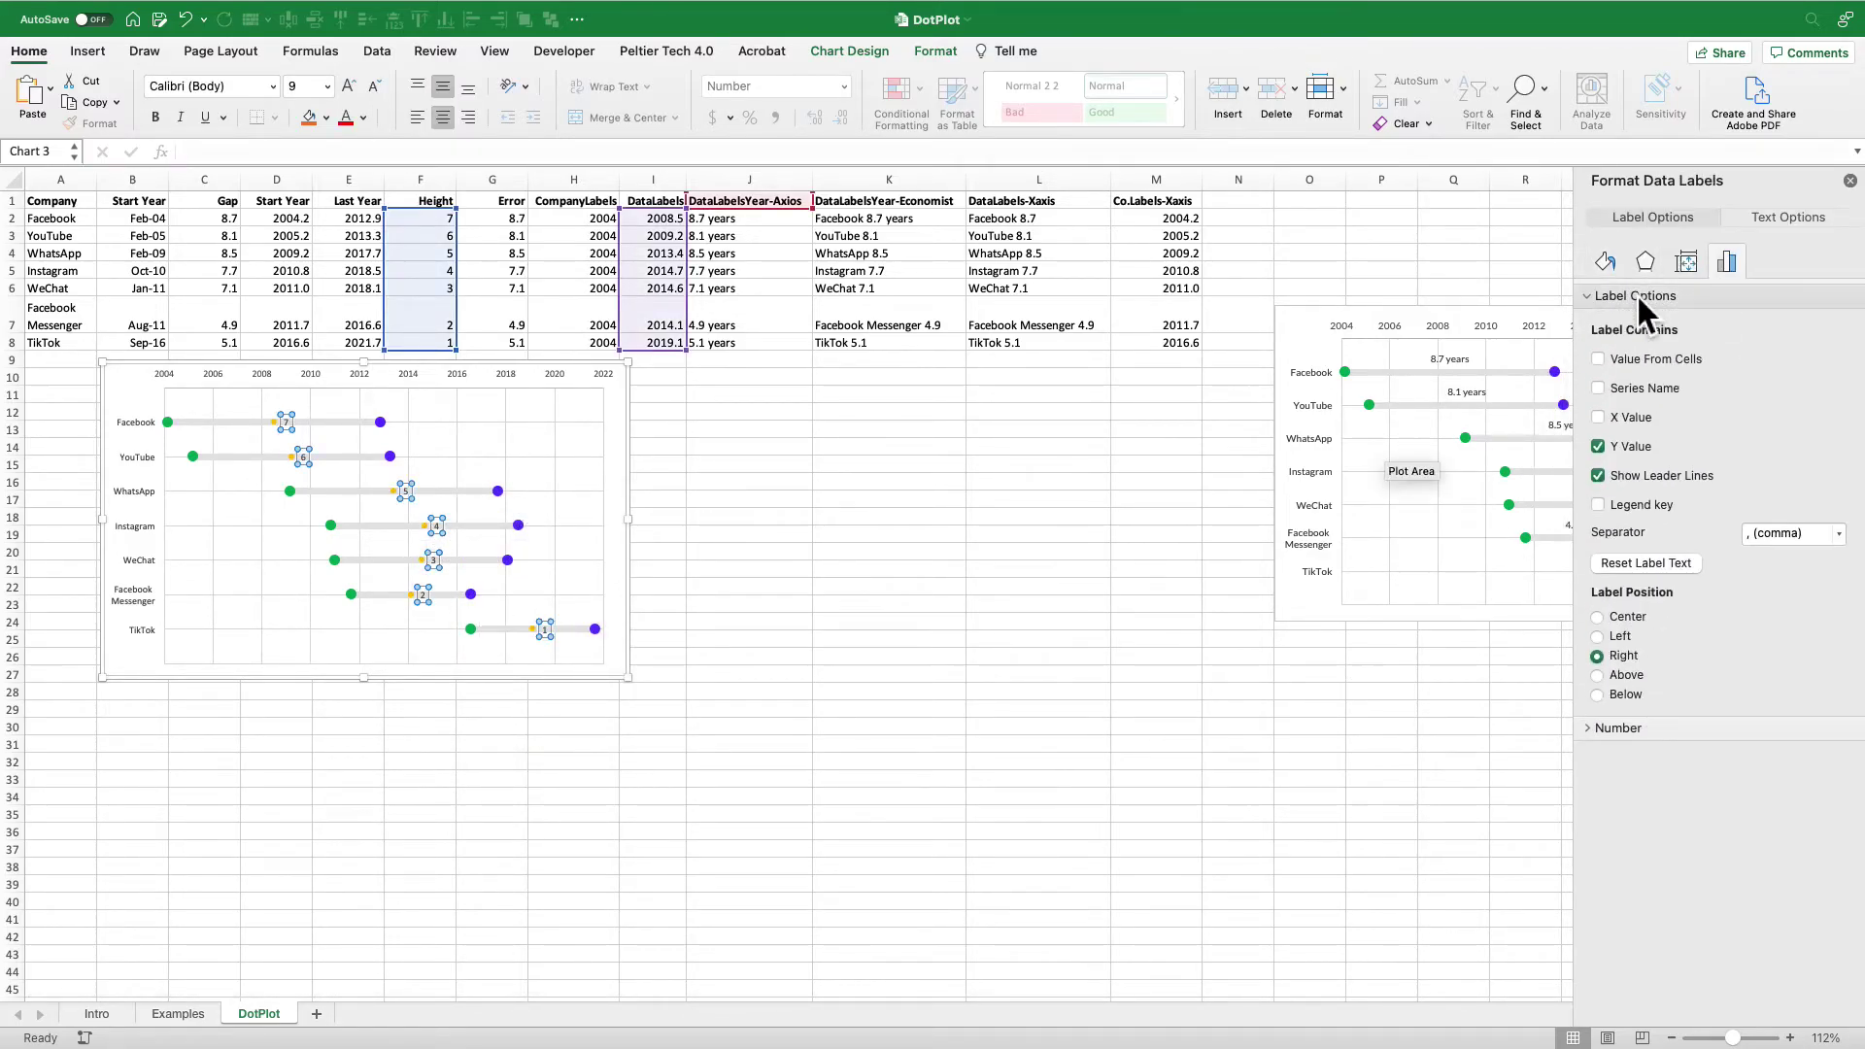
left_click(1598, 359)
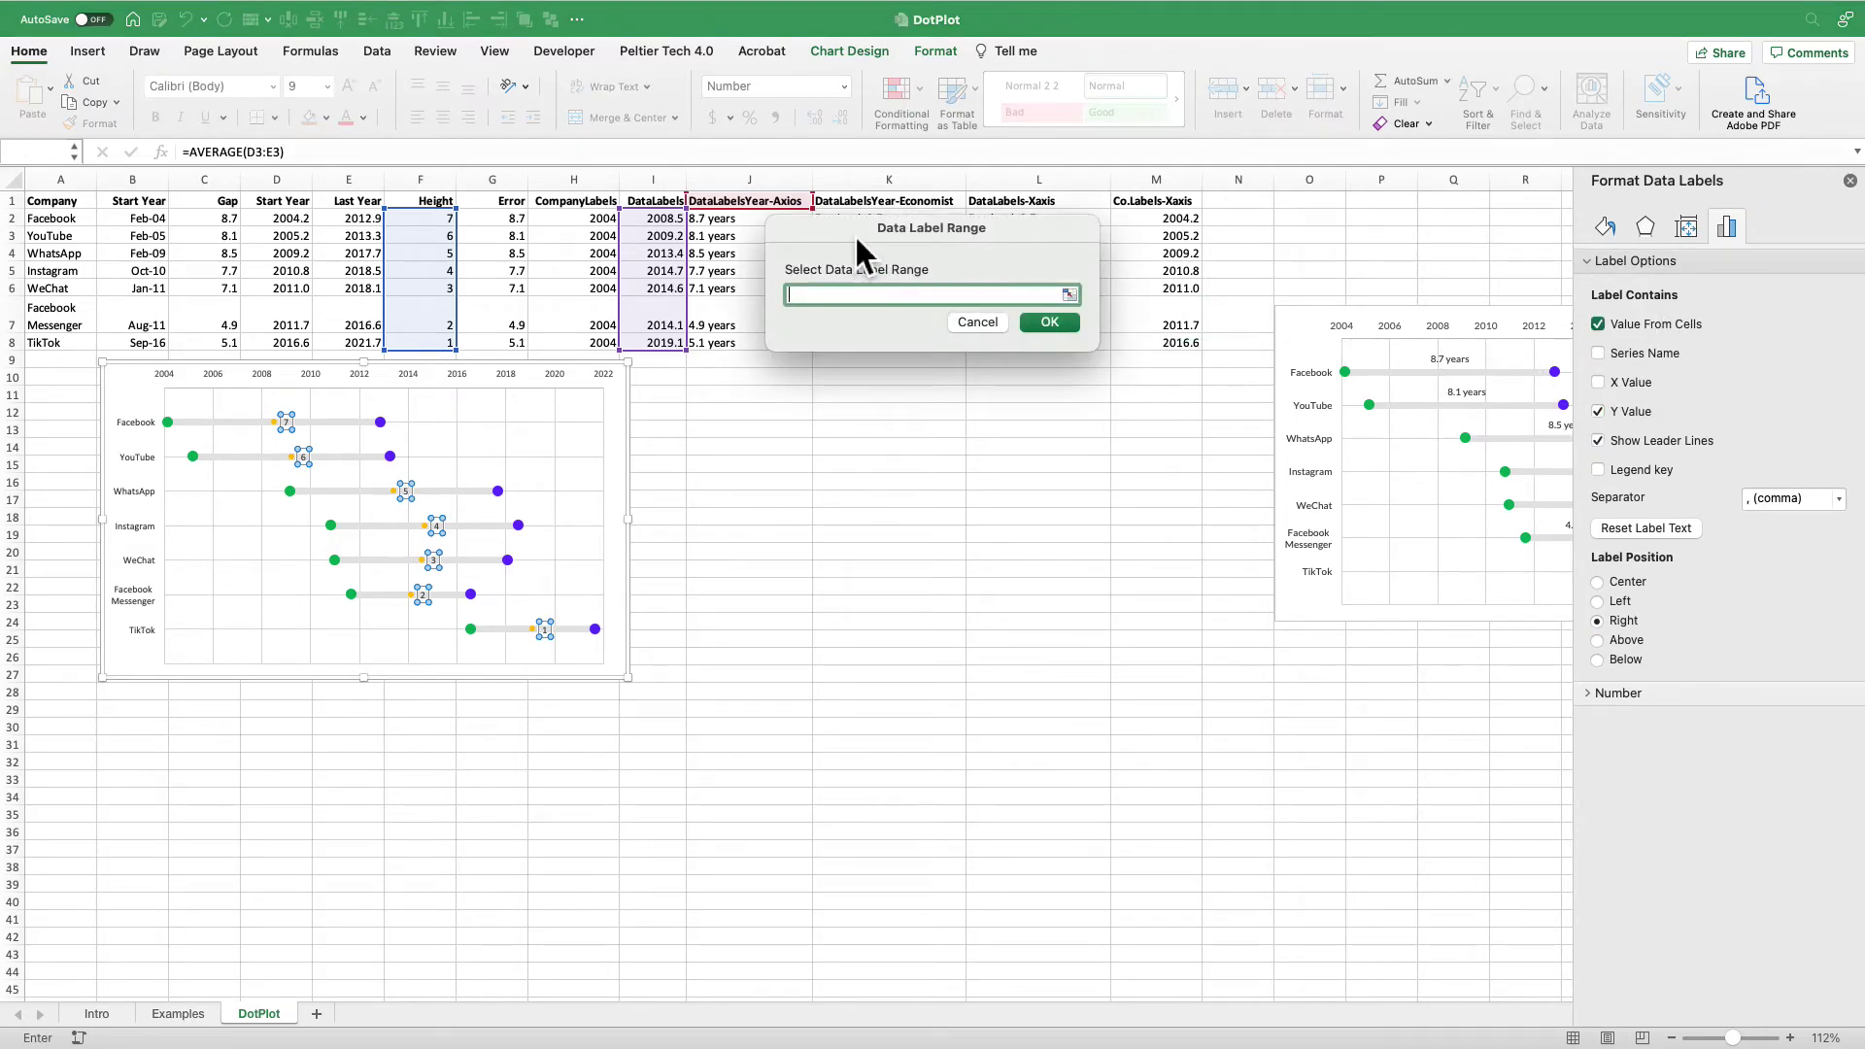
left_click_drag(782, 220, 797, 364)
left_click(1244, 336)
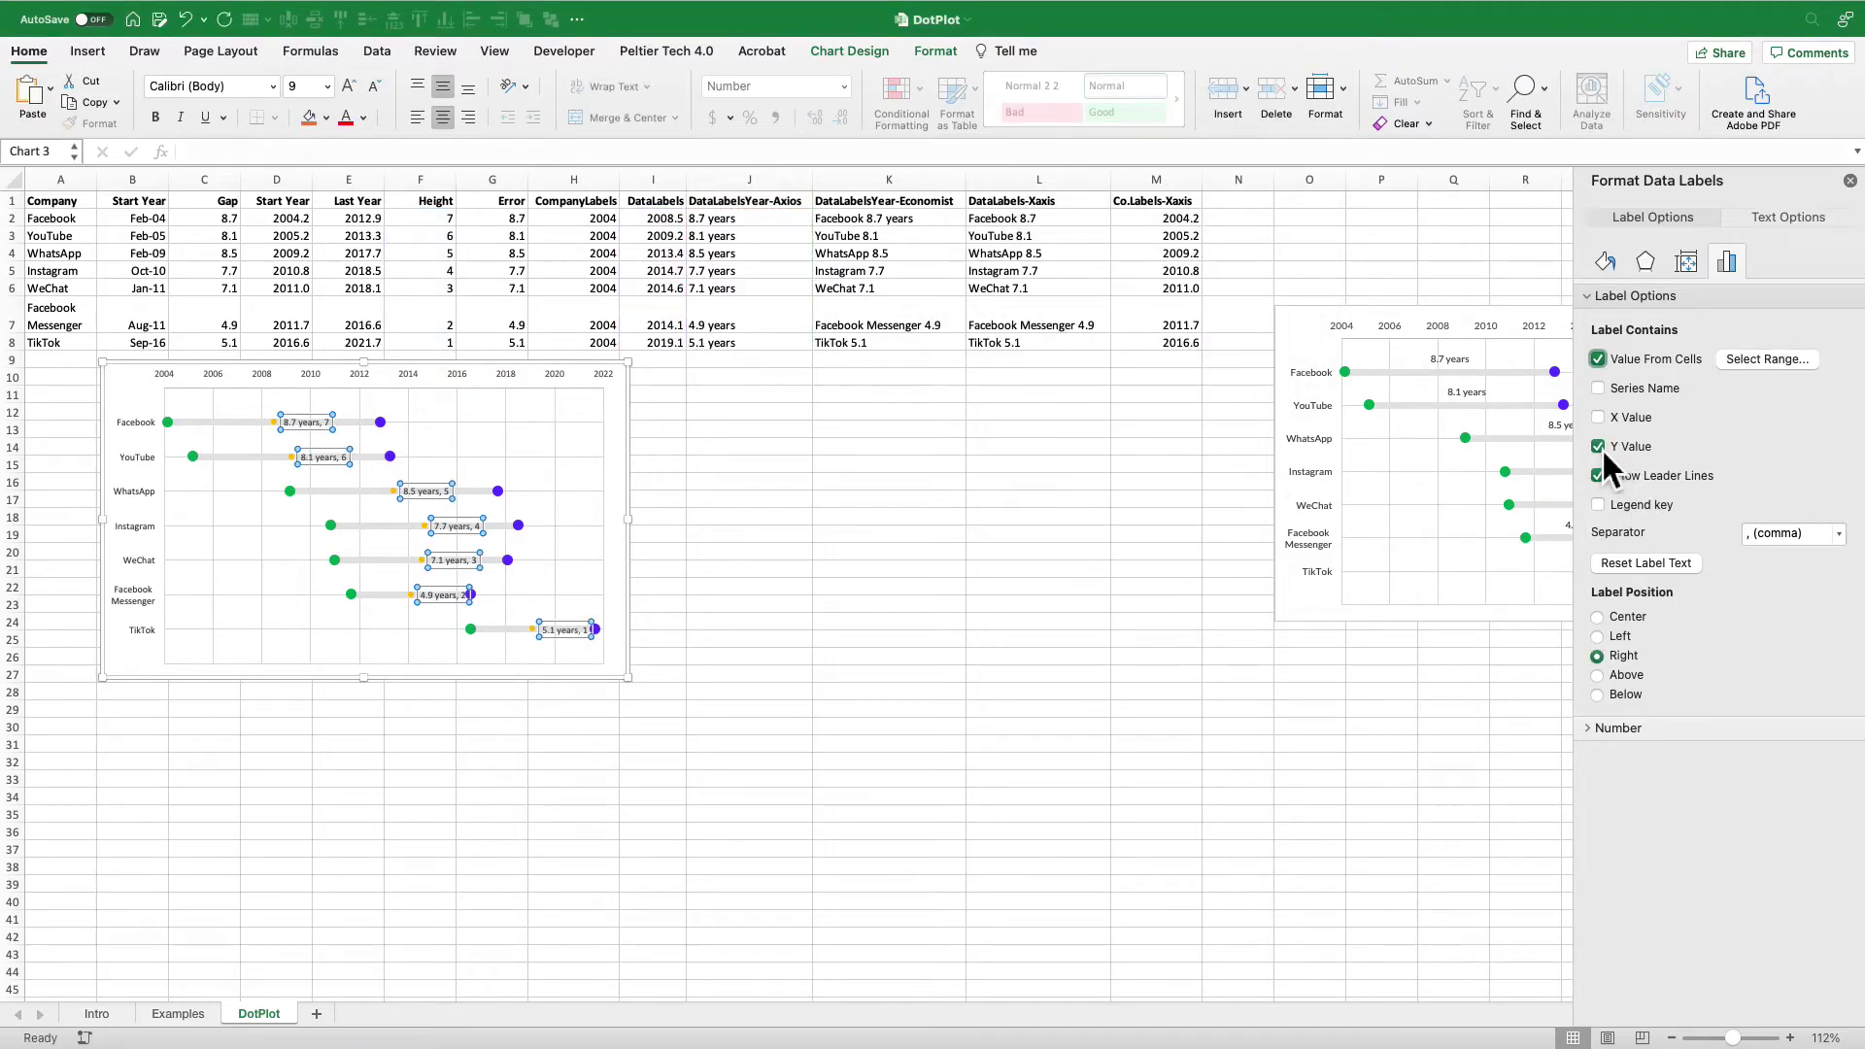
left_click(1598, 447)
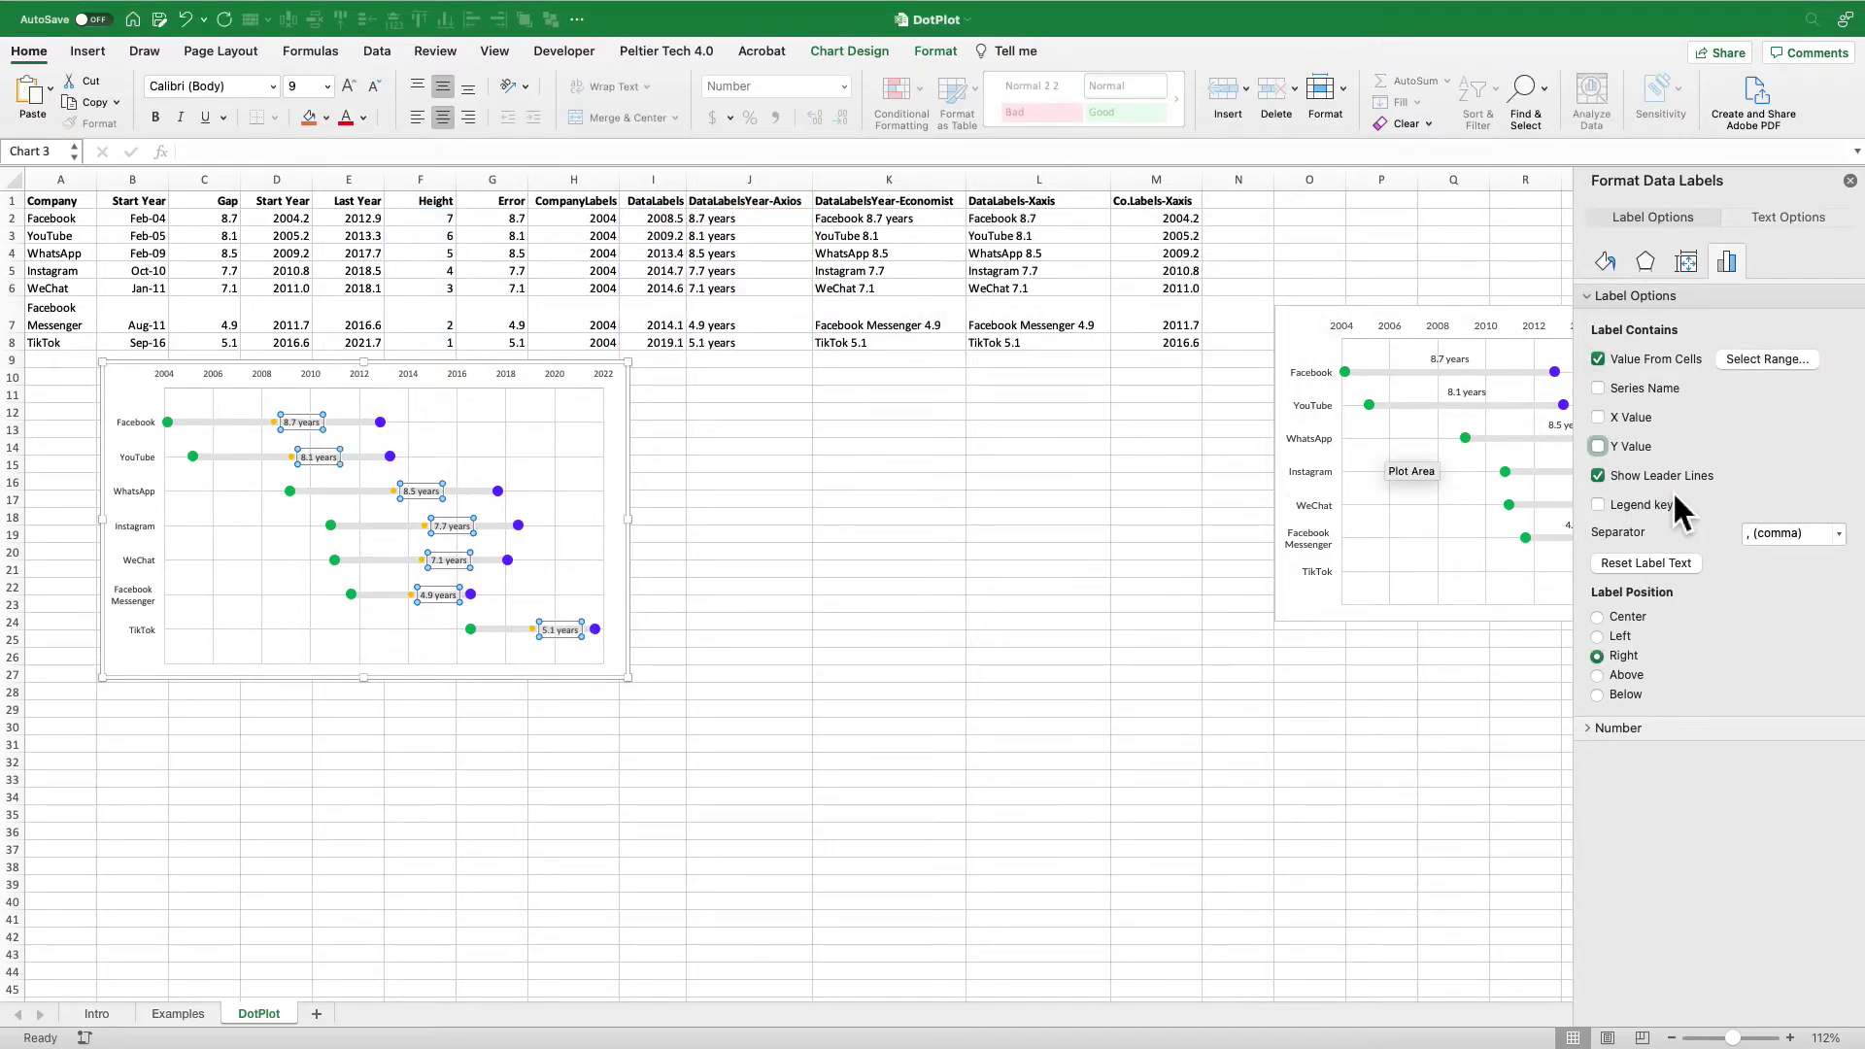
left_click(1598, 675)
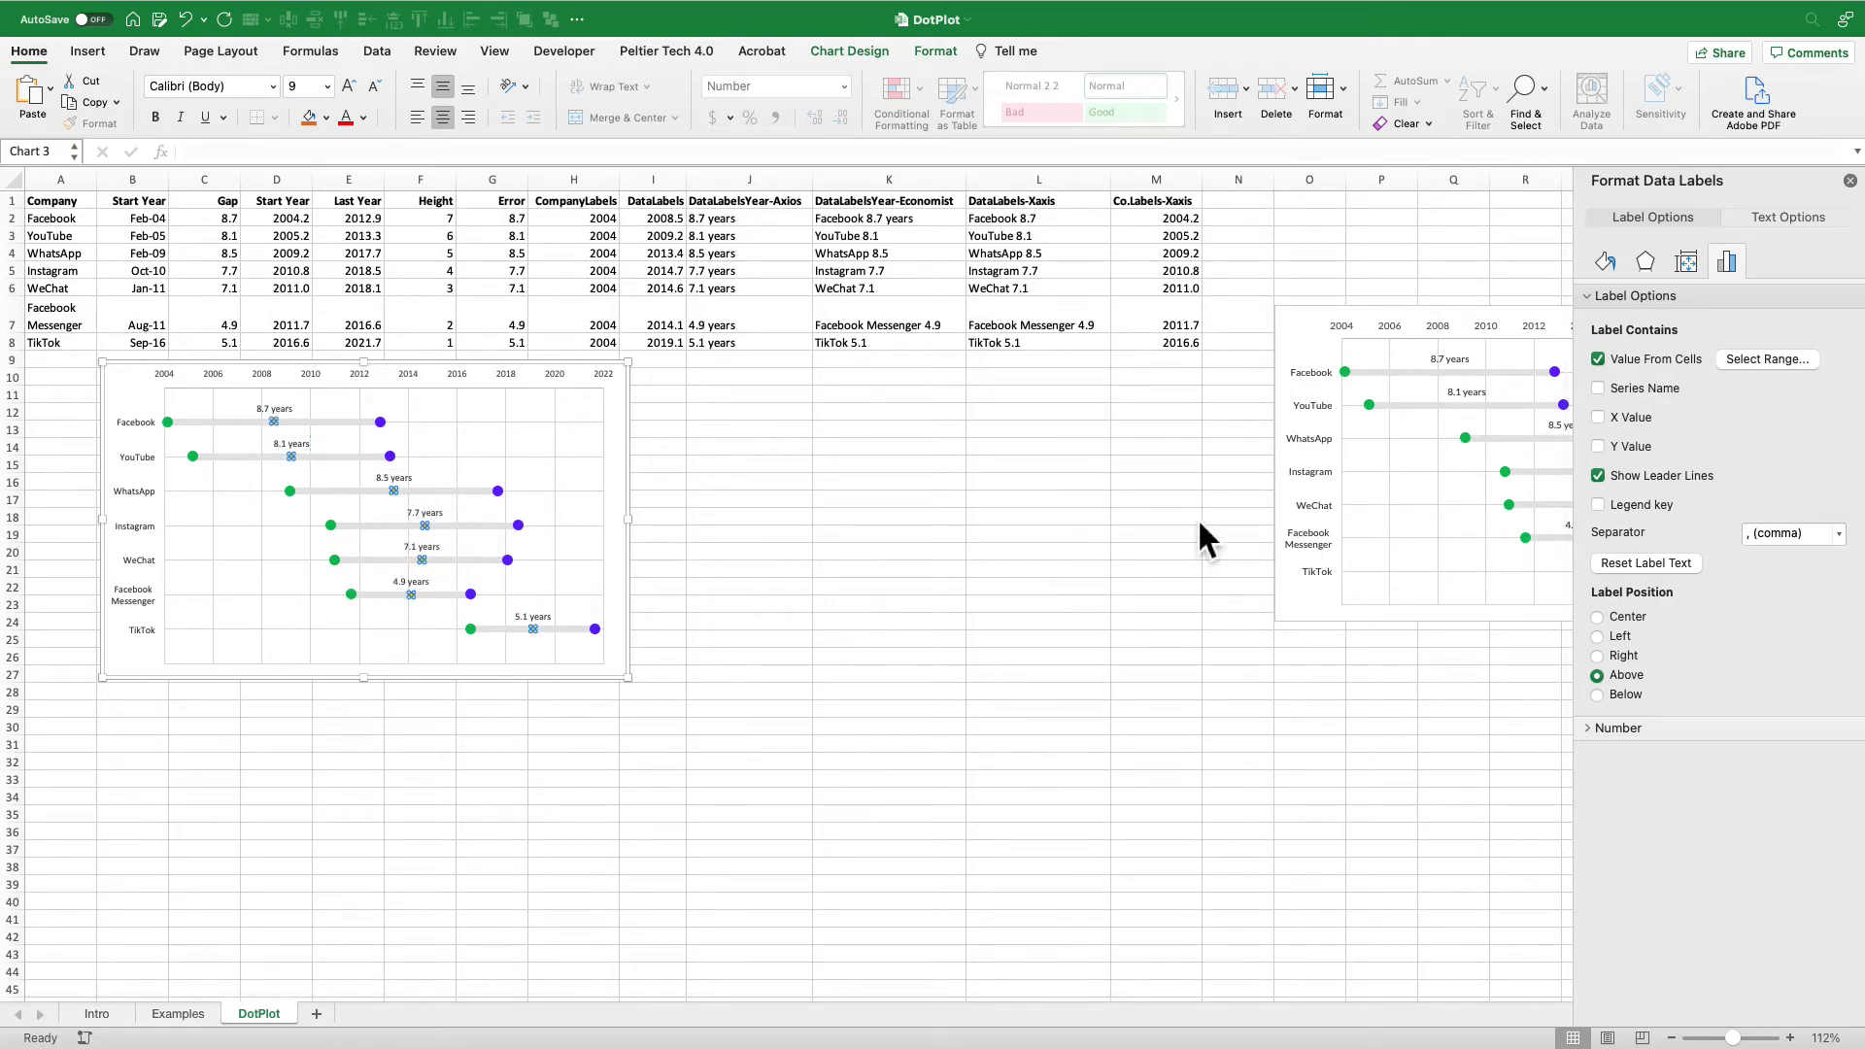
- Set the midpoint series markers to None and move the reference chart beside the first chart
key("Up")
left_click(1605, 227)
left_click(1669, 268)
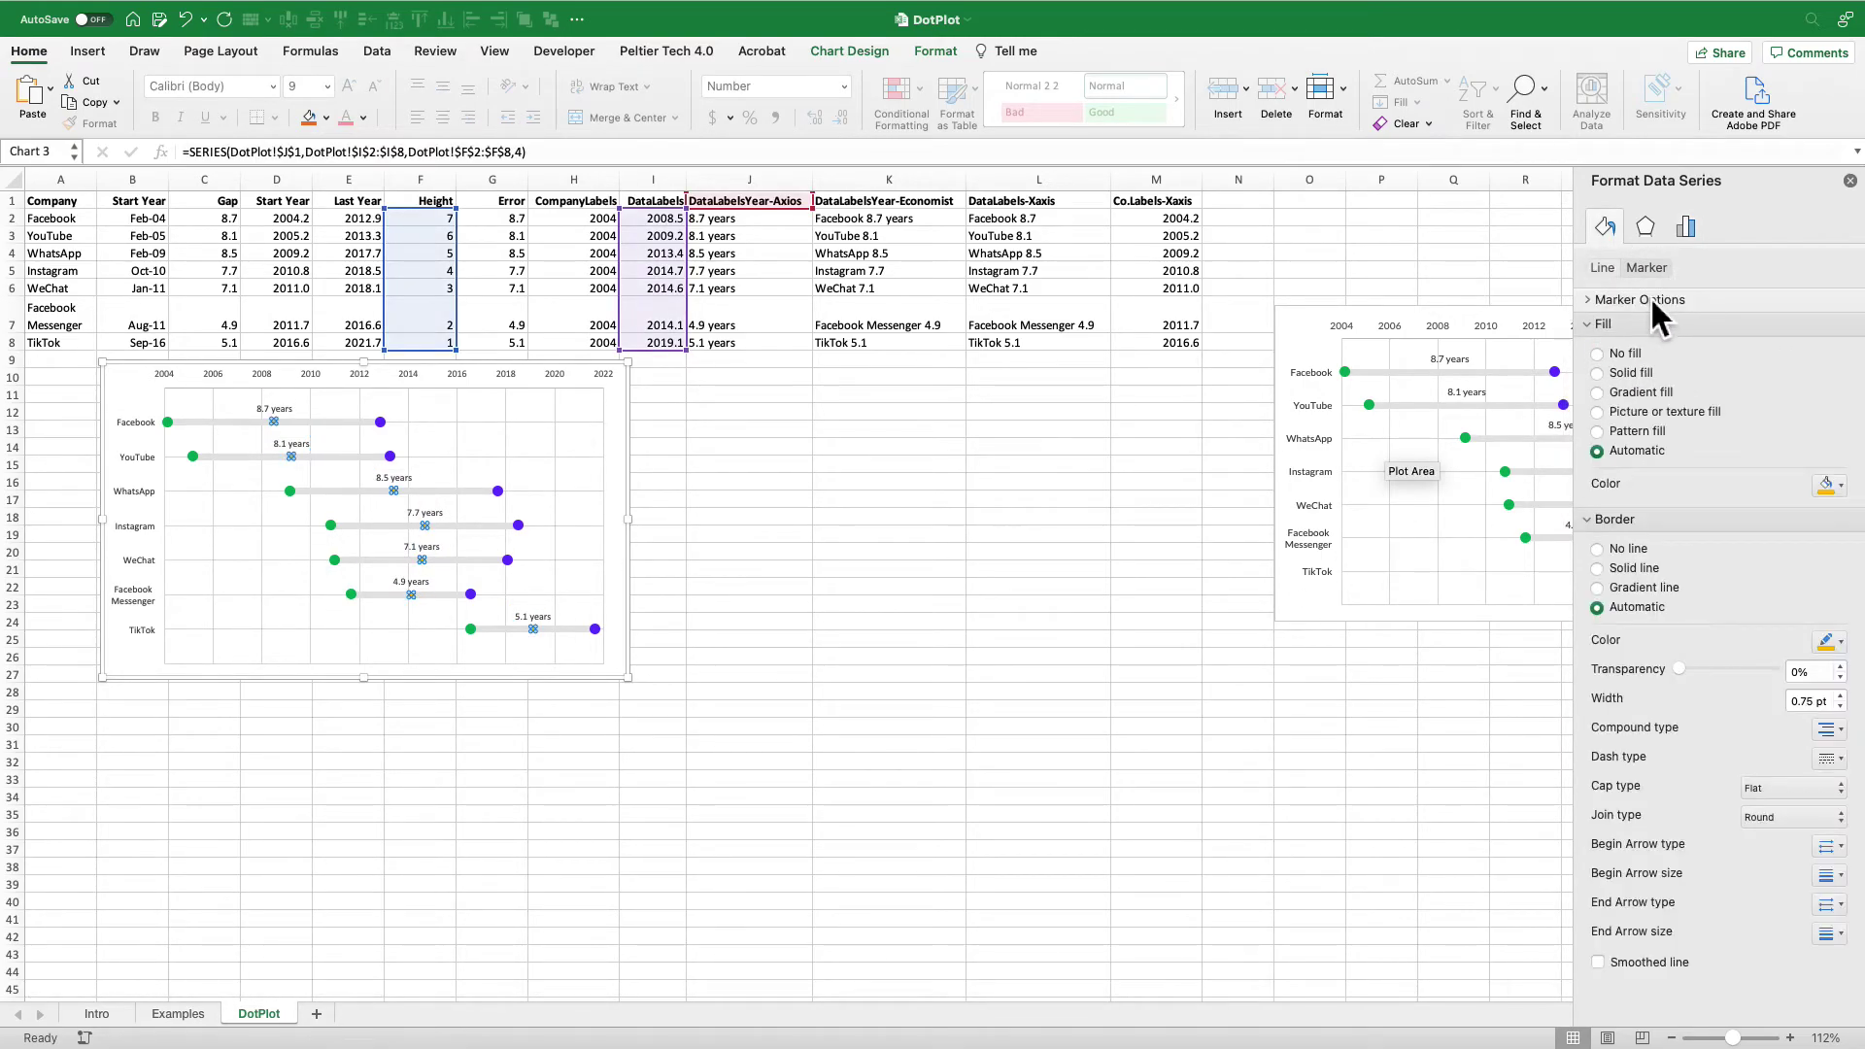
left_click(1599, 349)
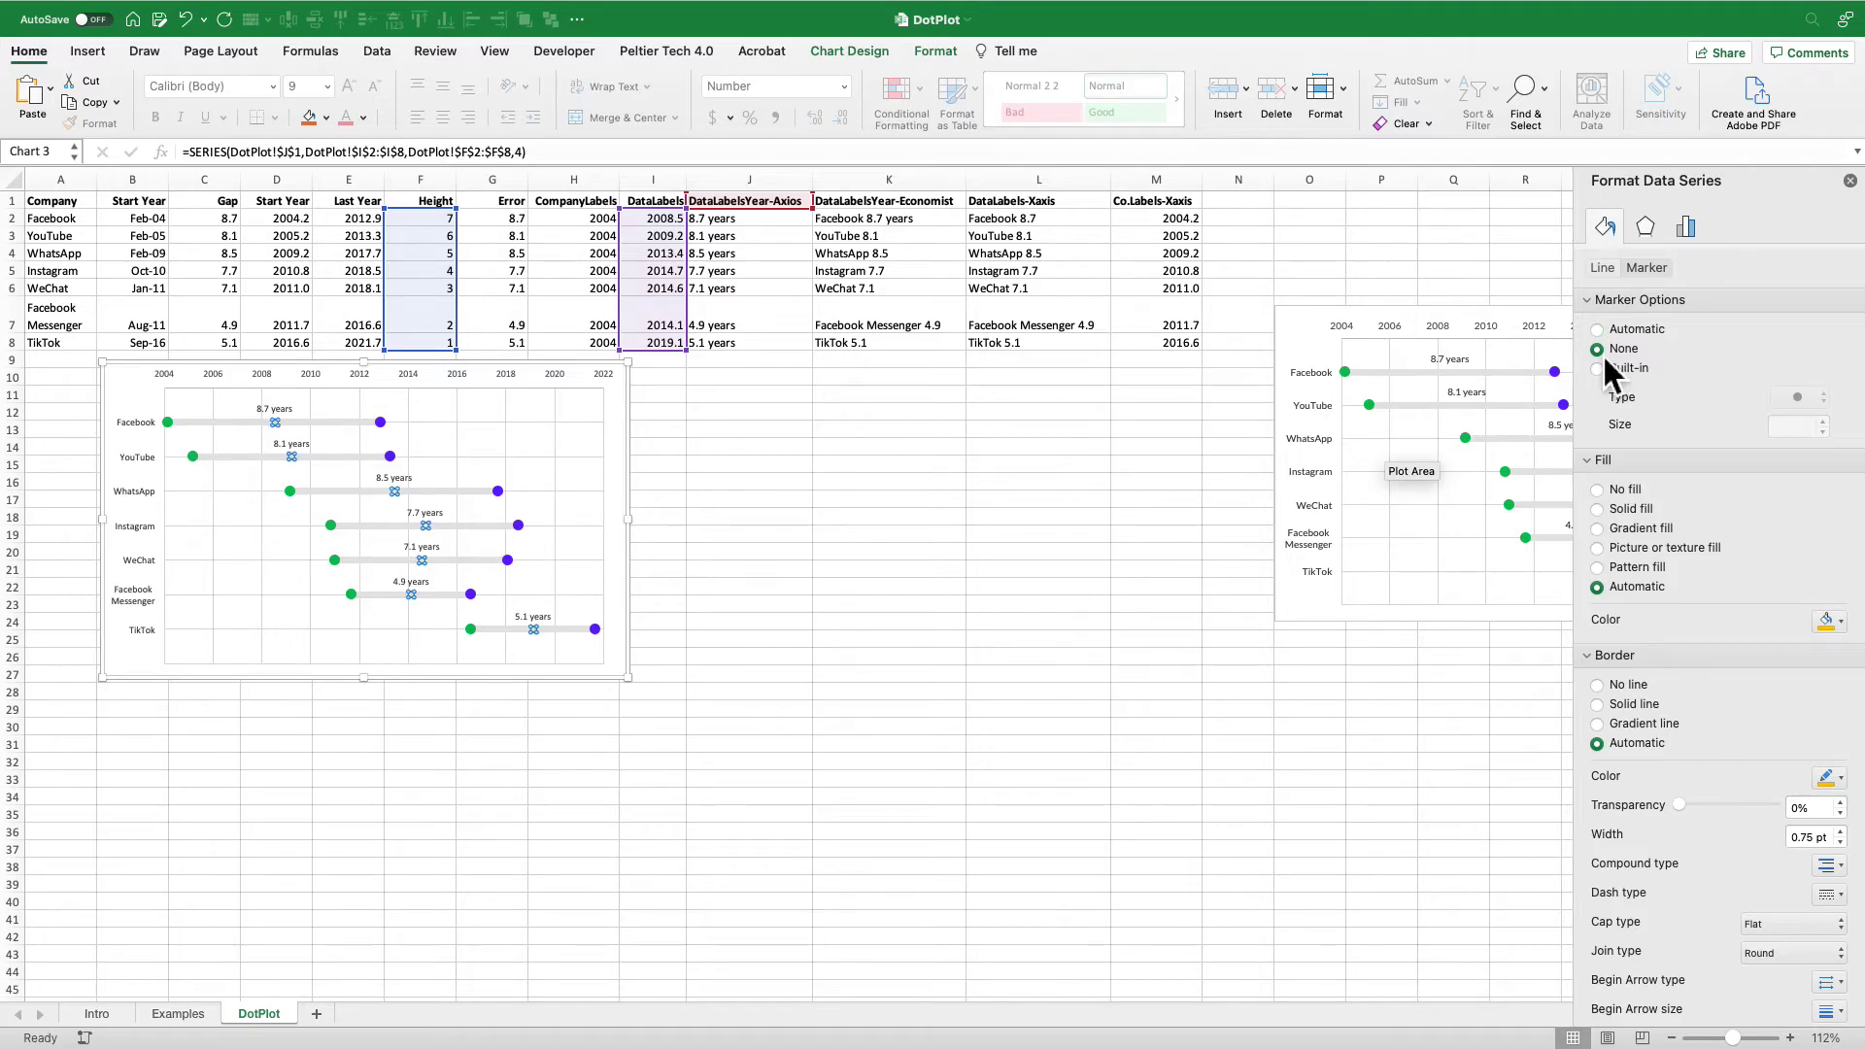
left_click_drag(1324, 331, 680, 402)
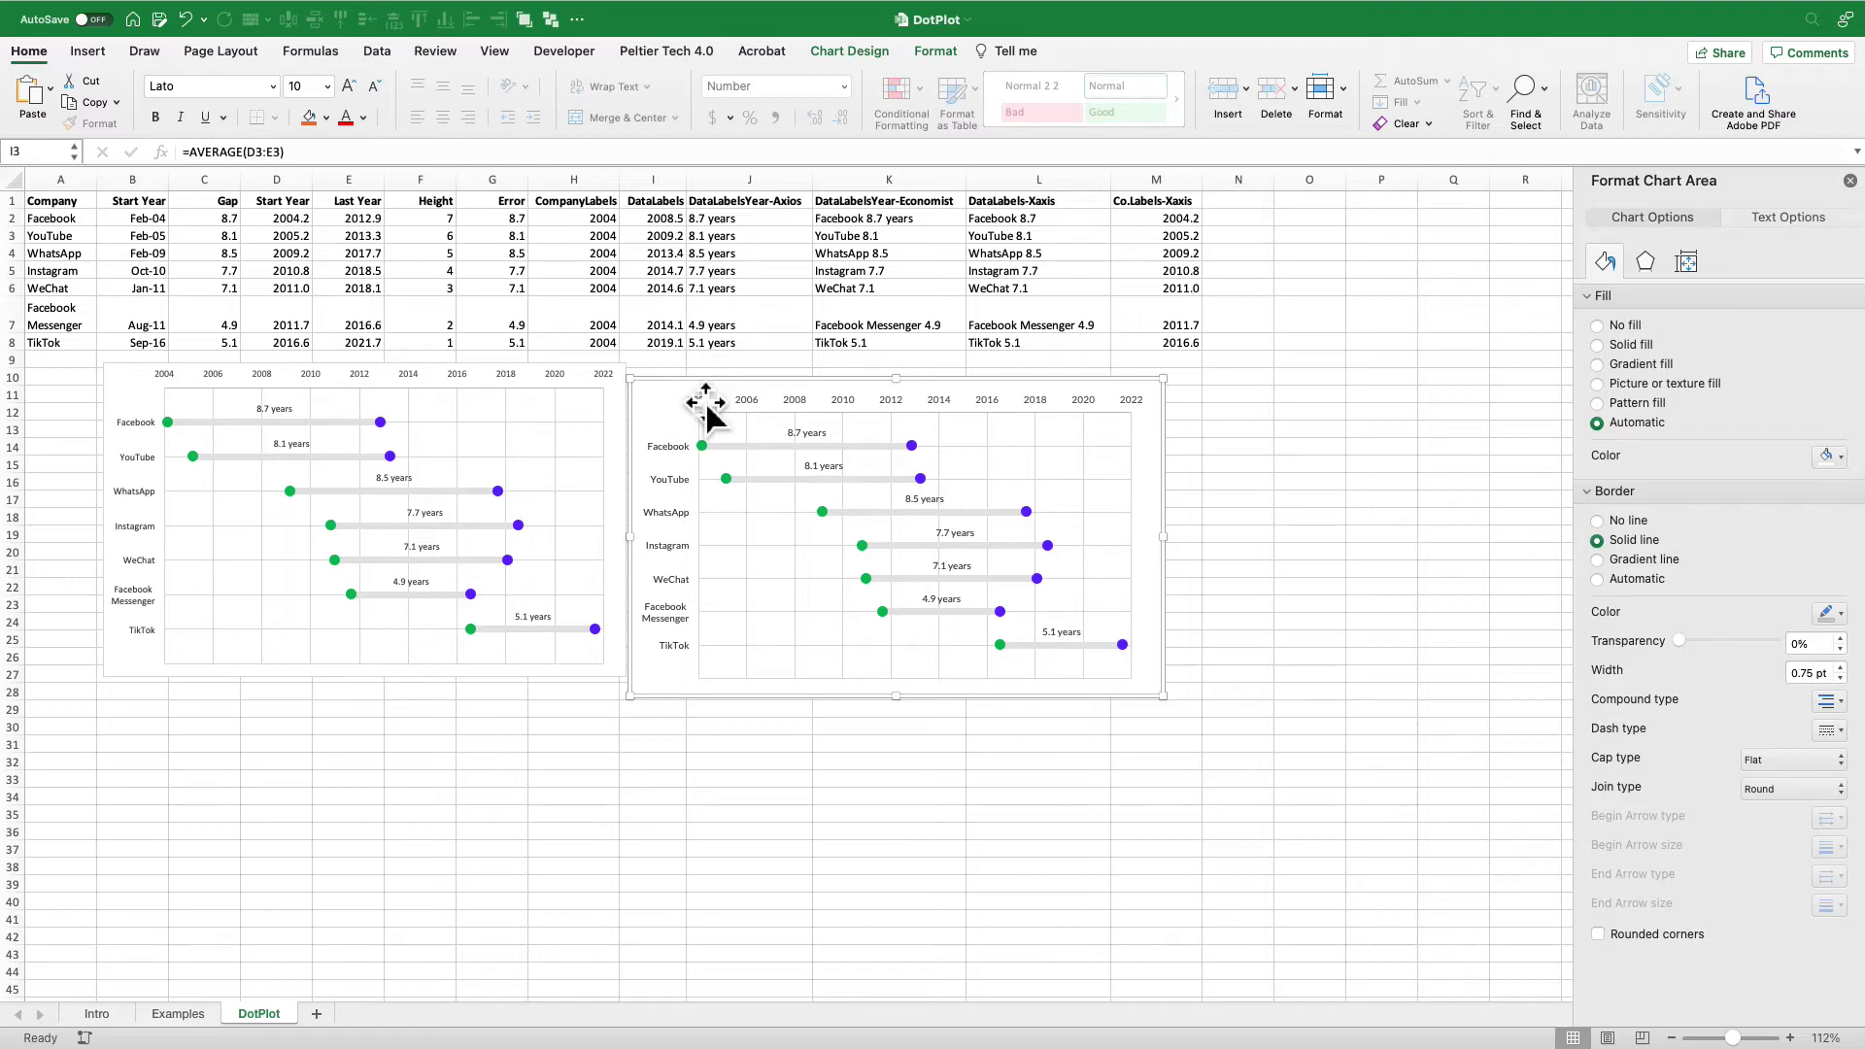
- Move the reference chart from the DotPlot sheet to the Examples sheet
key("ctrl+x")
left_click(177, 1013)
key("ctrl+v")
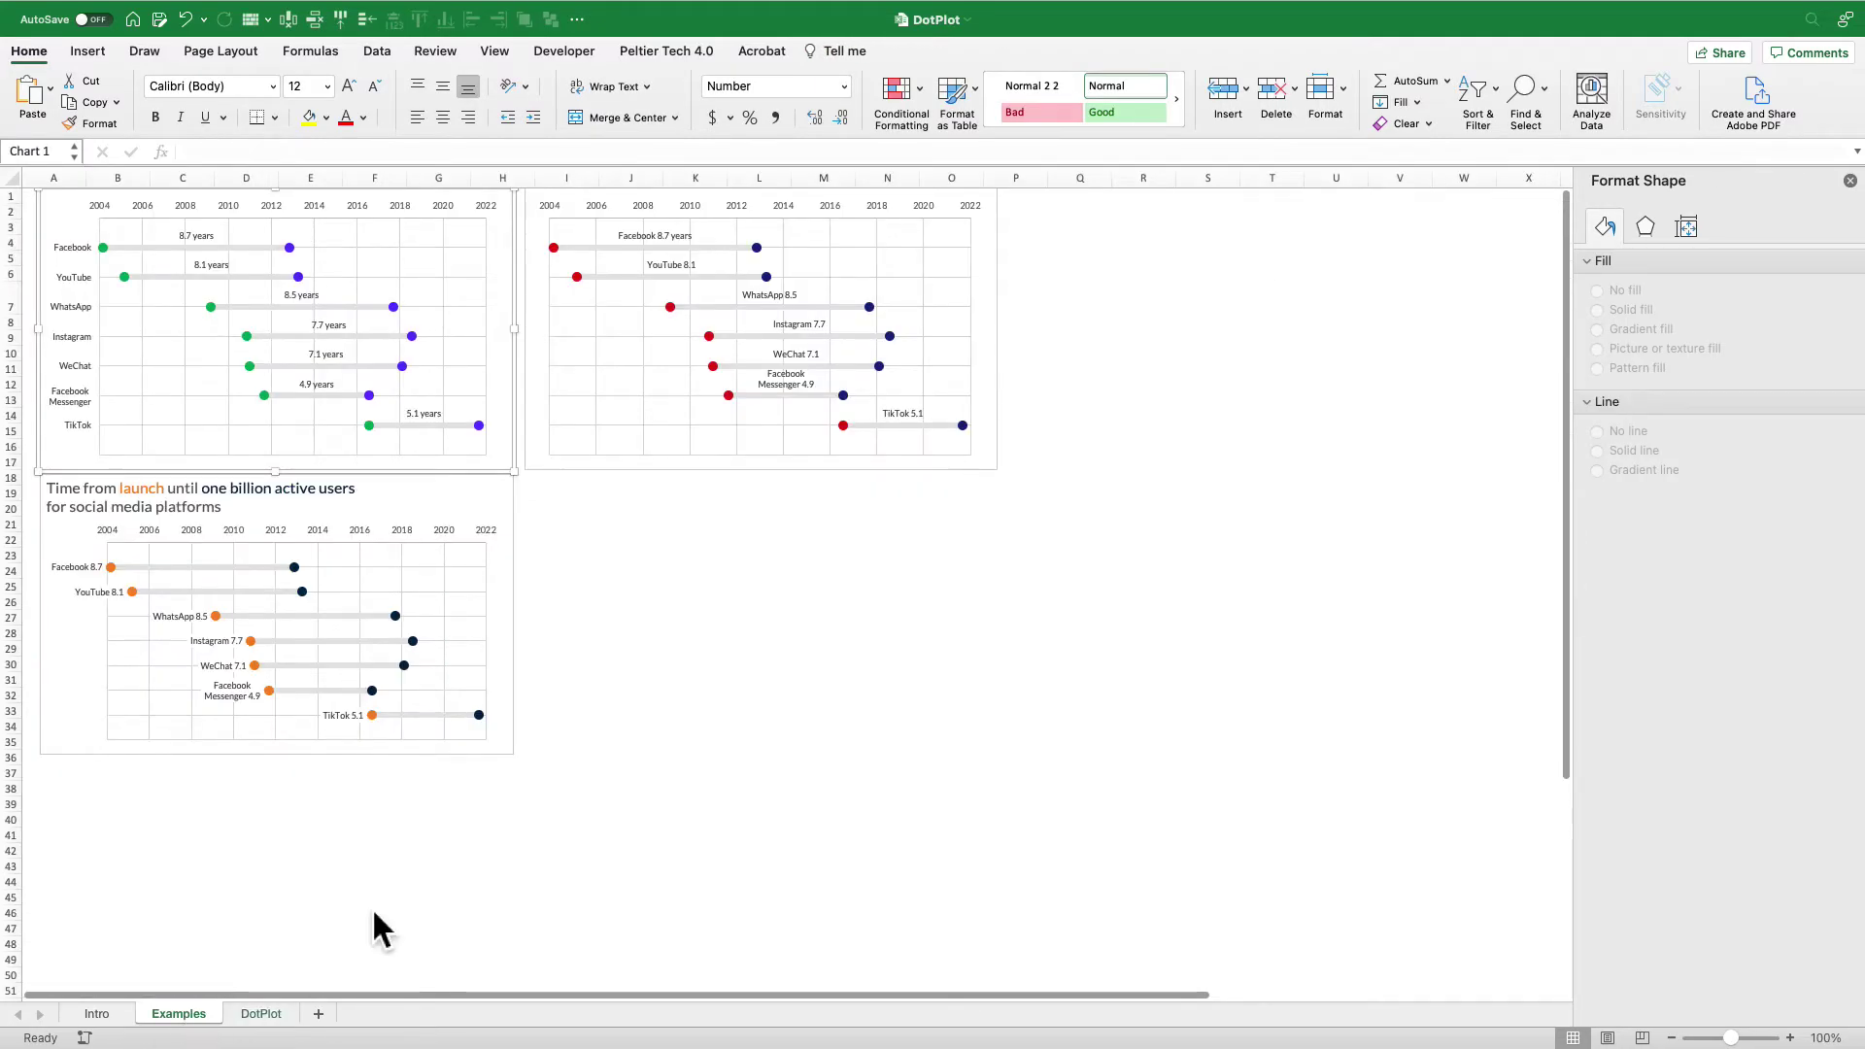
- Place a copy of the Economist-style example chart below the first dot plot on DotPlot
left_click(1000, 307)
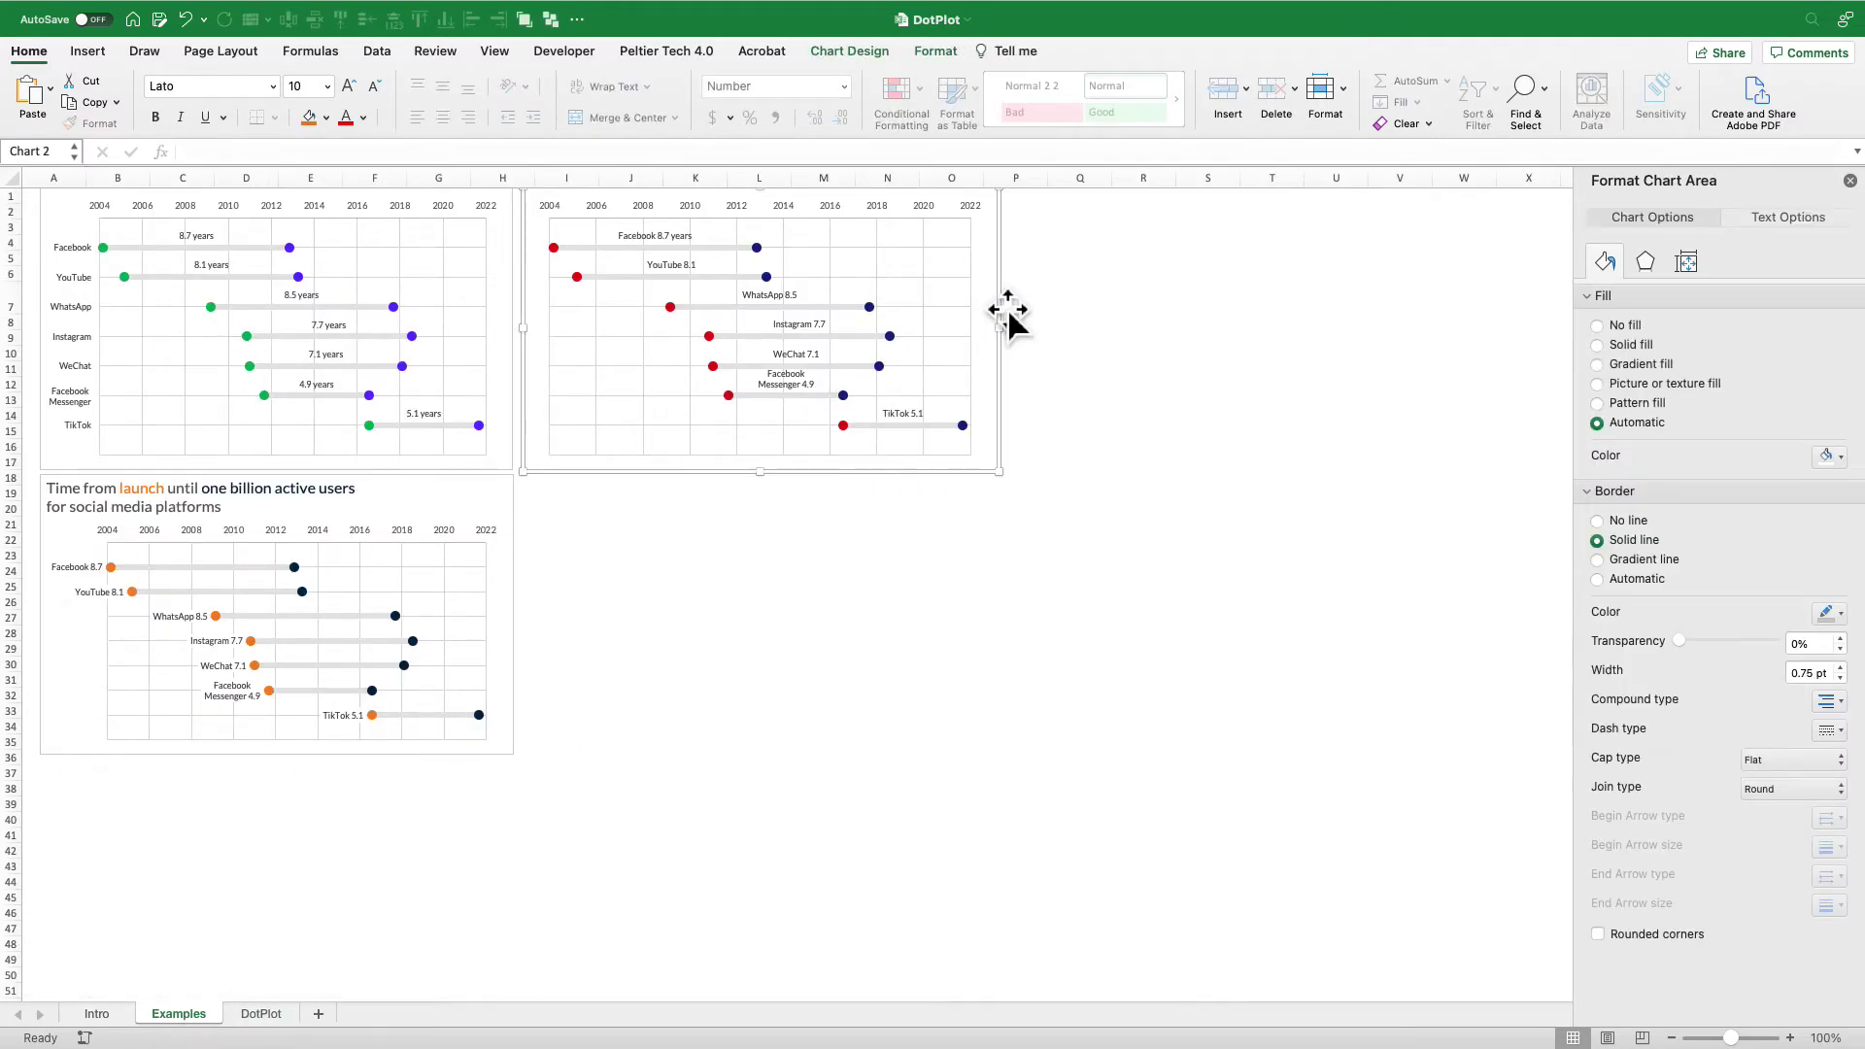
left_click(262, 1013)
left_click(936, 608)
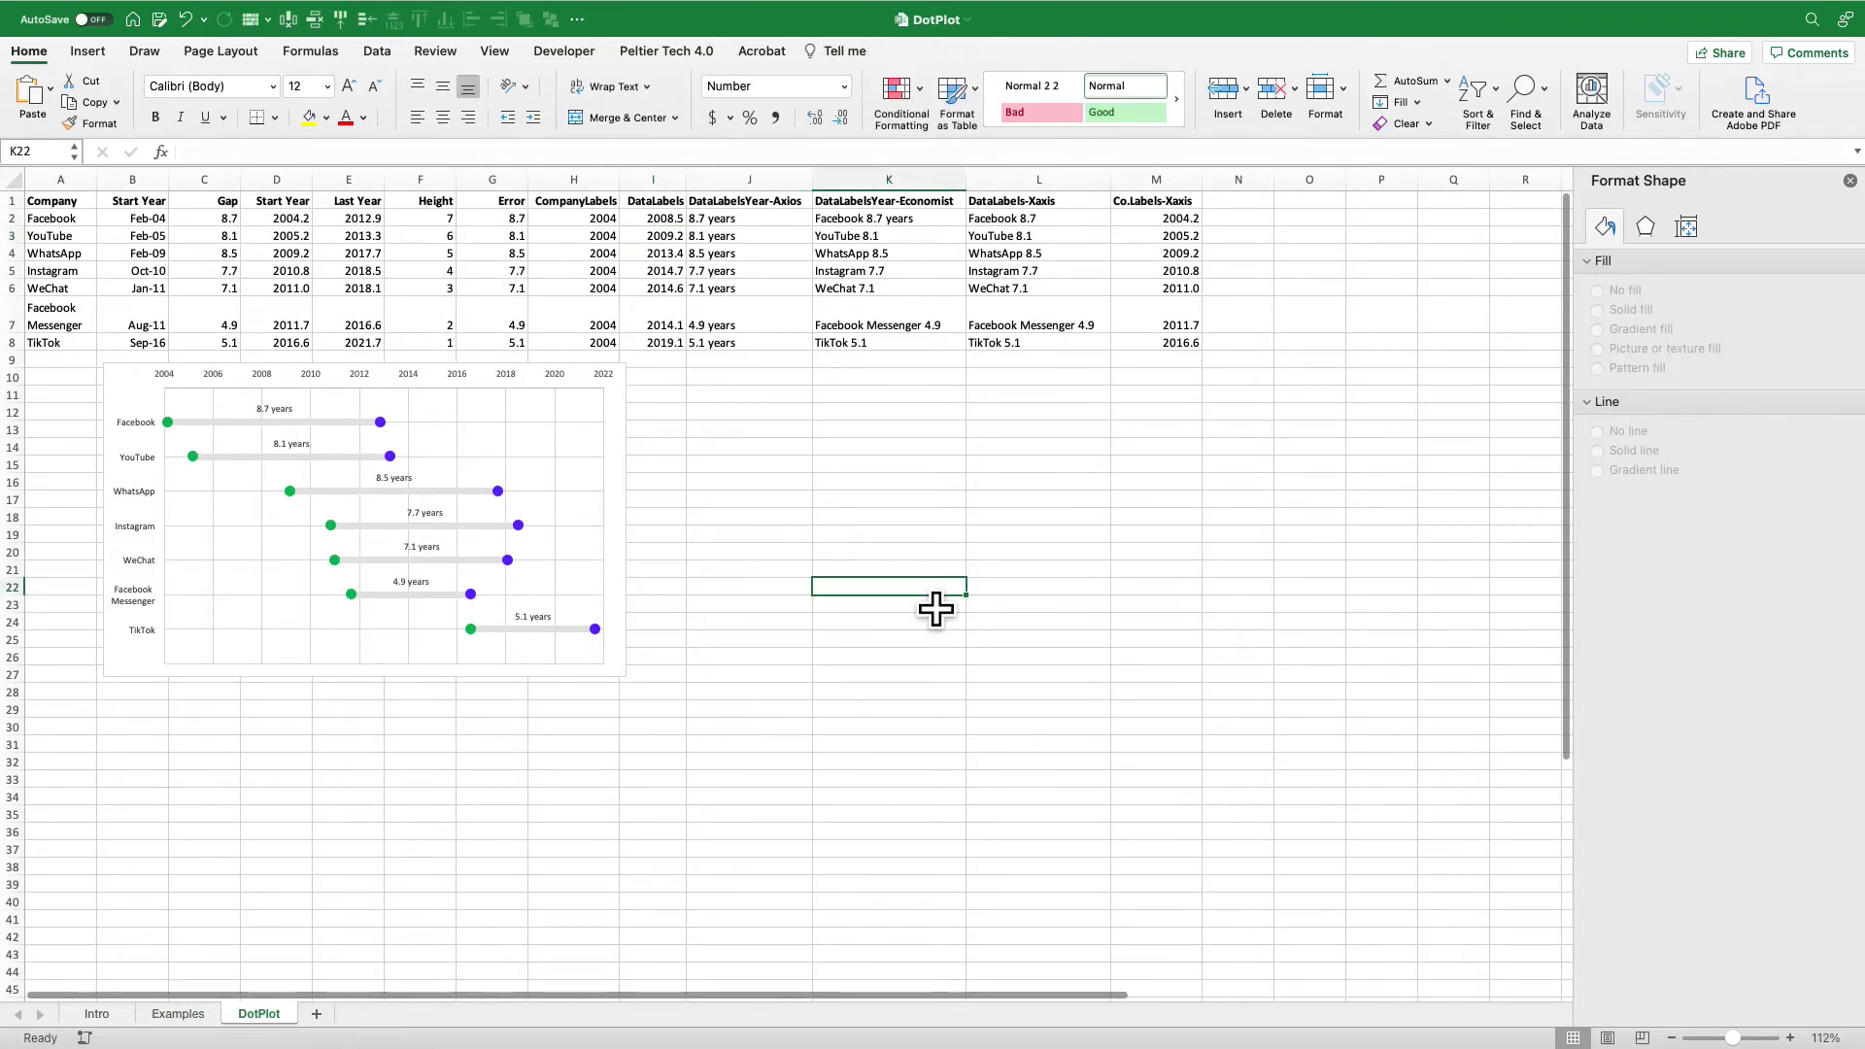
key("cmd+v")
left_click_drag(942, 604, 188, 712)
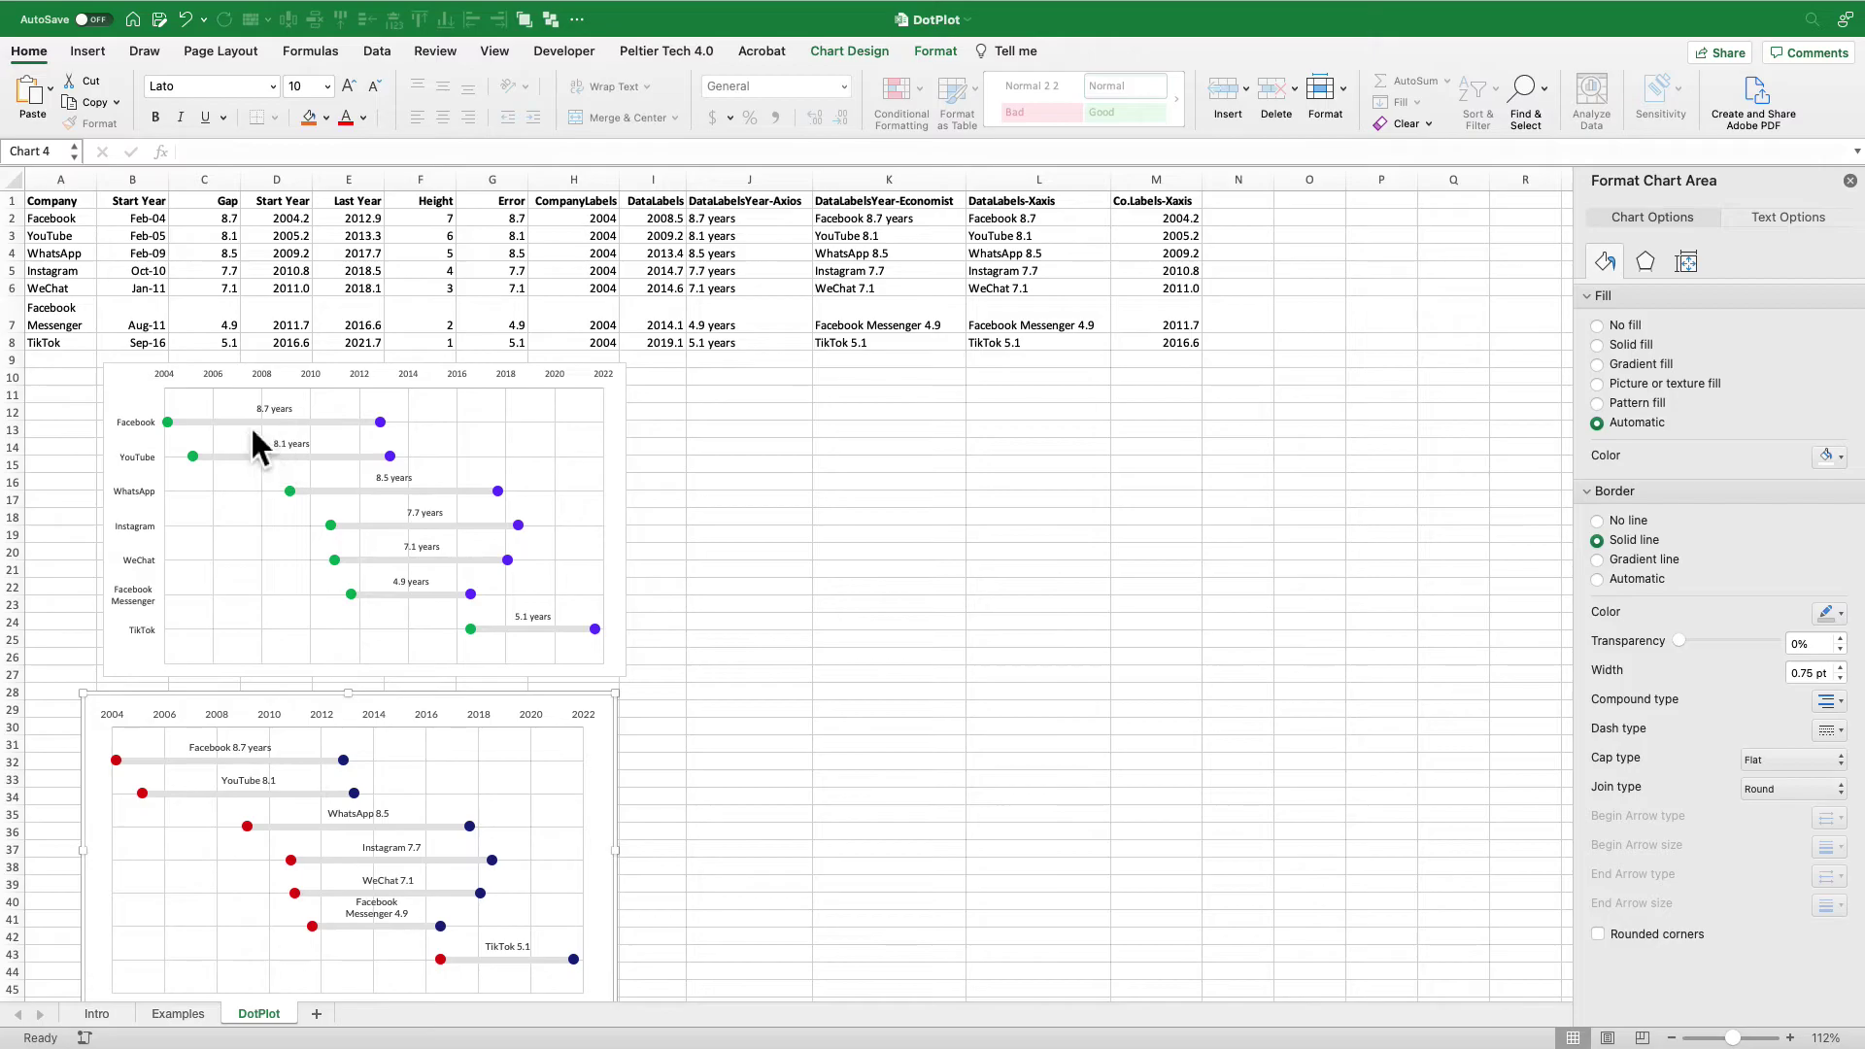
- Duplicate the Axios-style dot plot and place the copy to its right
left_click(266, 396)
key("cmd+d")
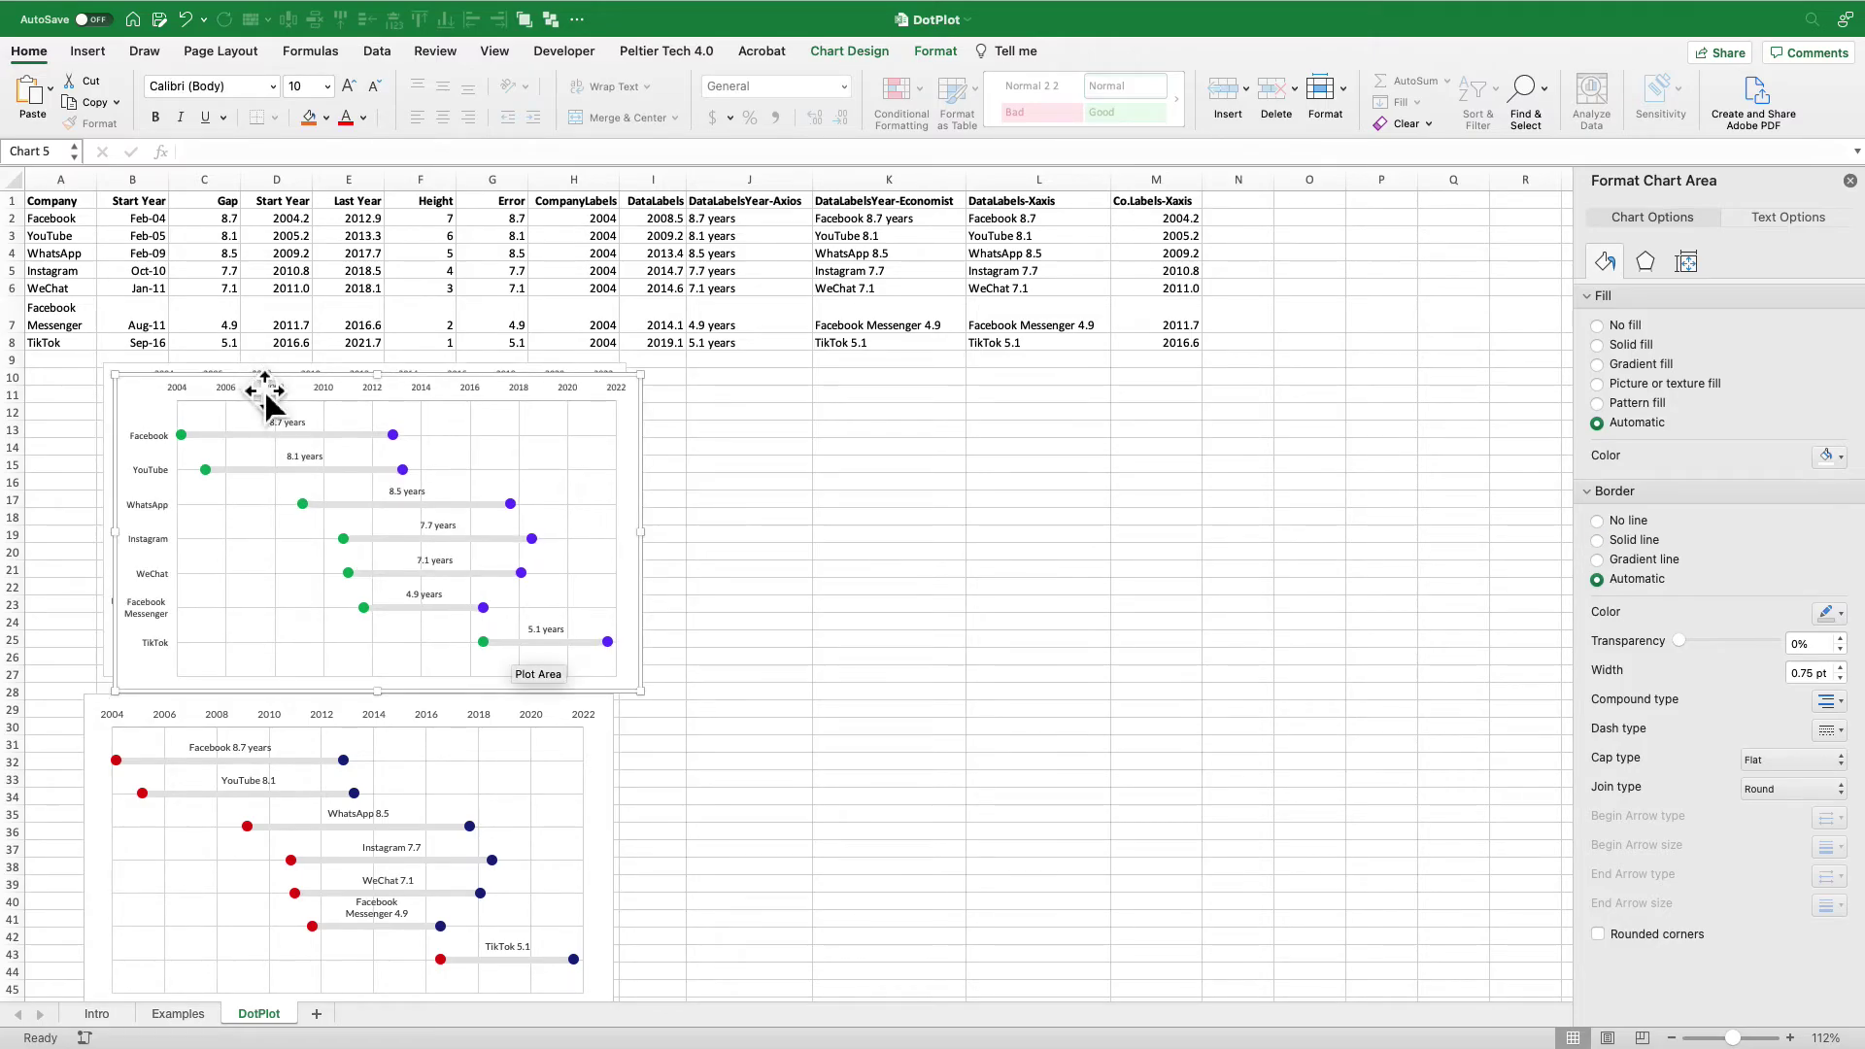
left_click_drag(265, 391, 824, 386)
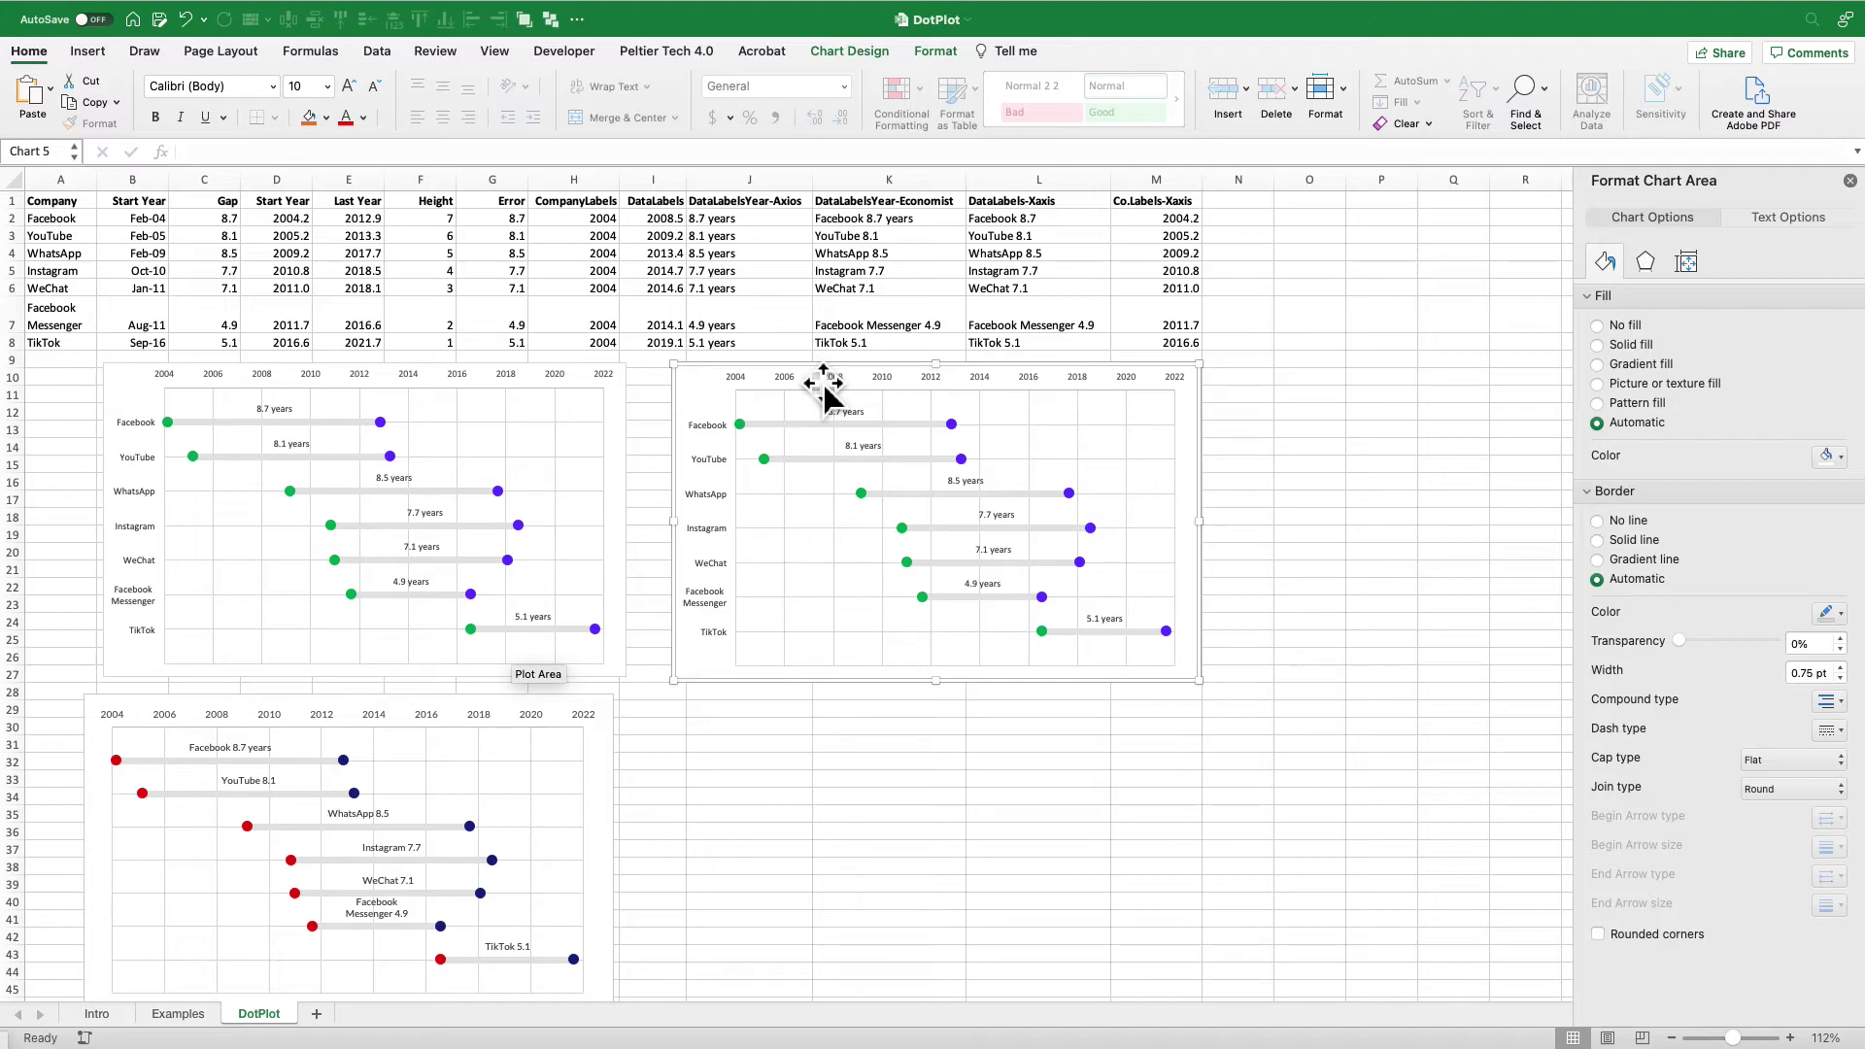
- Switch the duplicate's bar labels to the name-and-years text from K2:K8
left_click(863, 445)
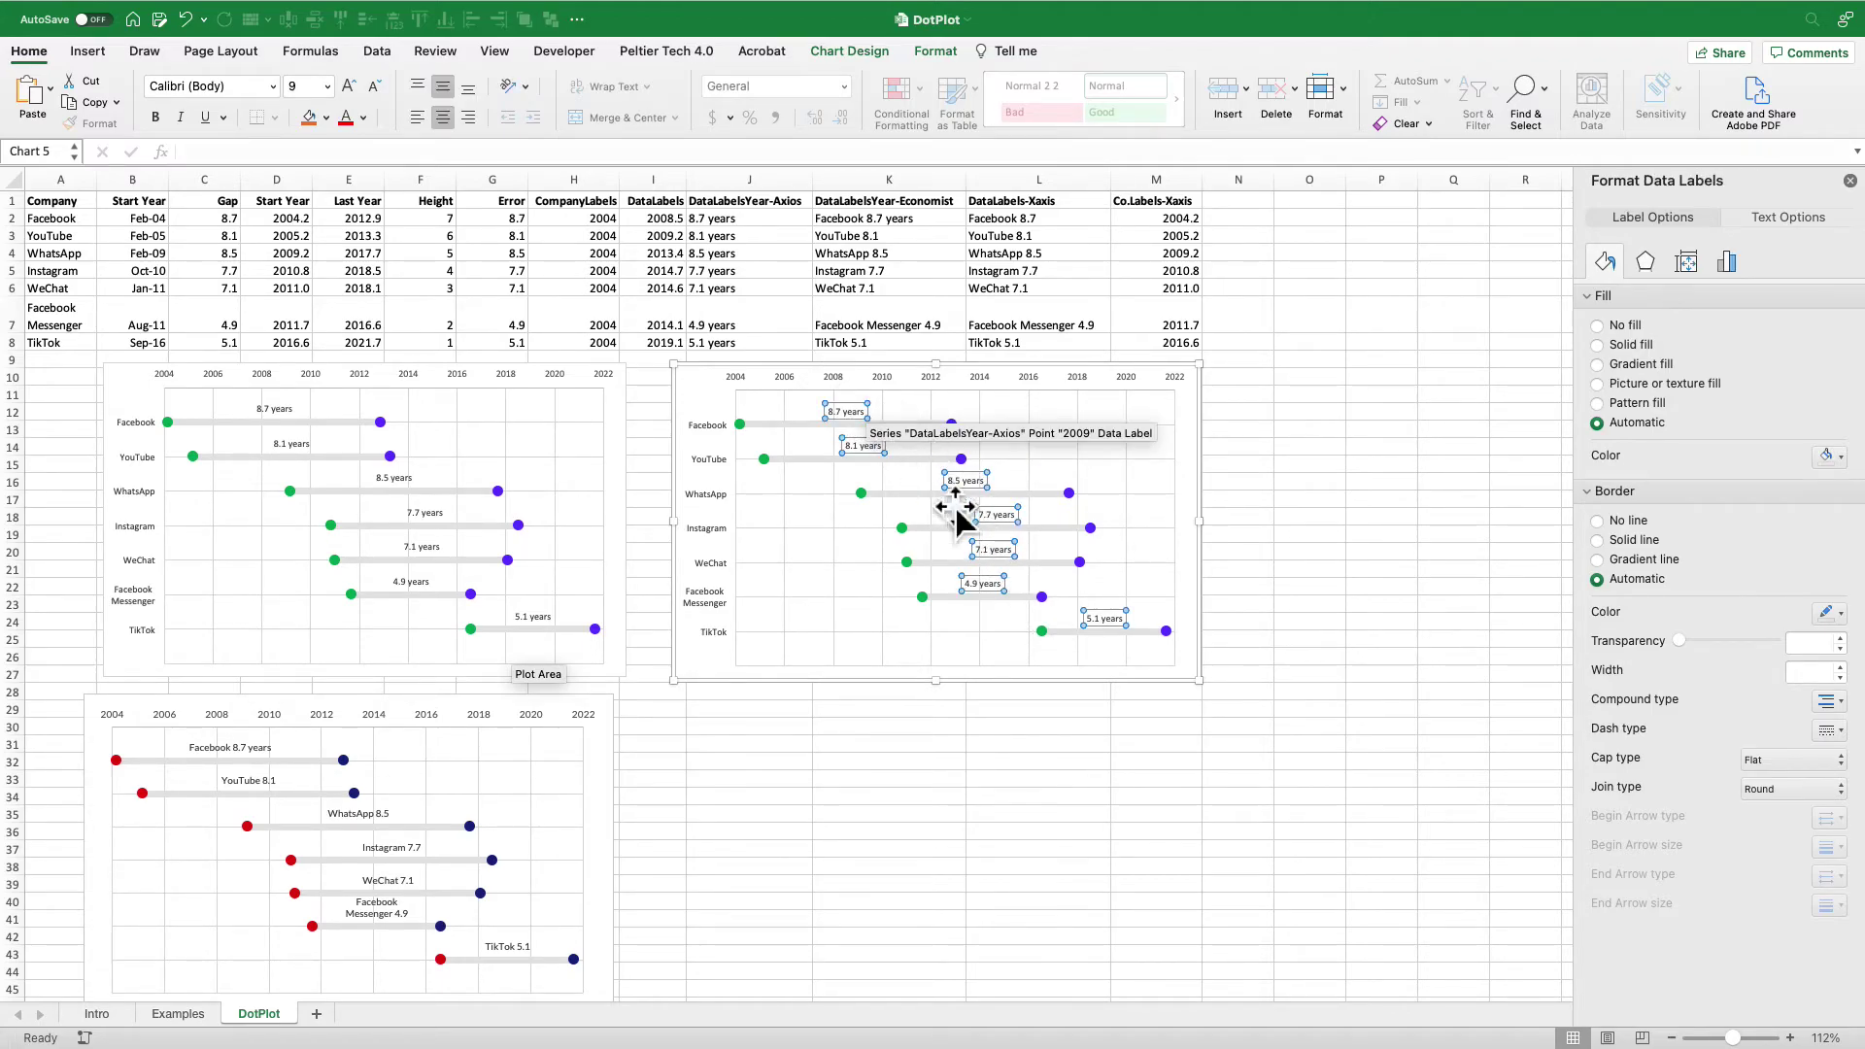
left_click(1739, 267)
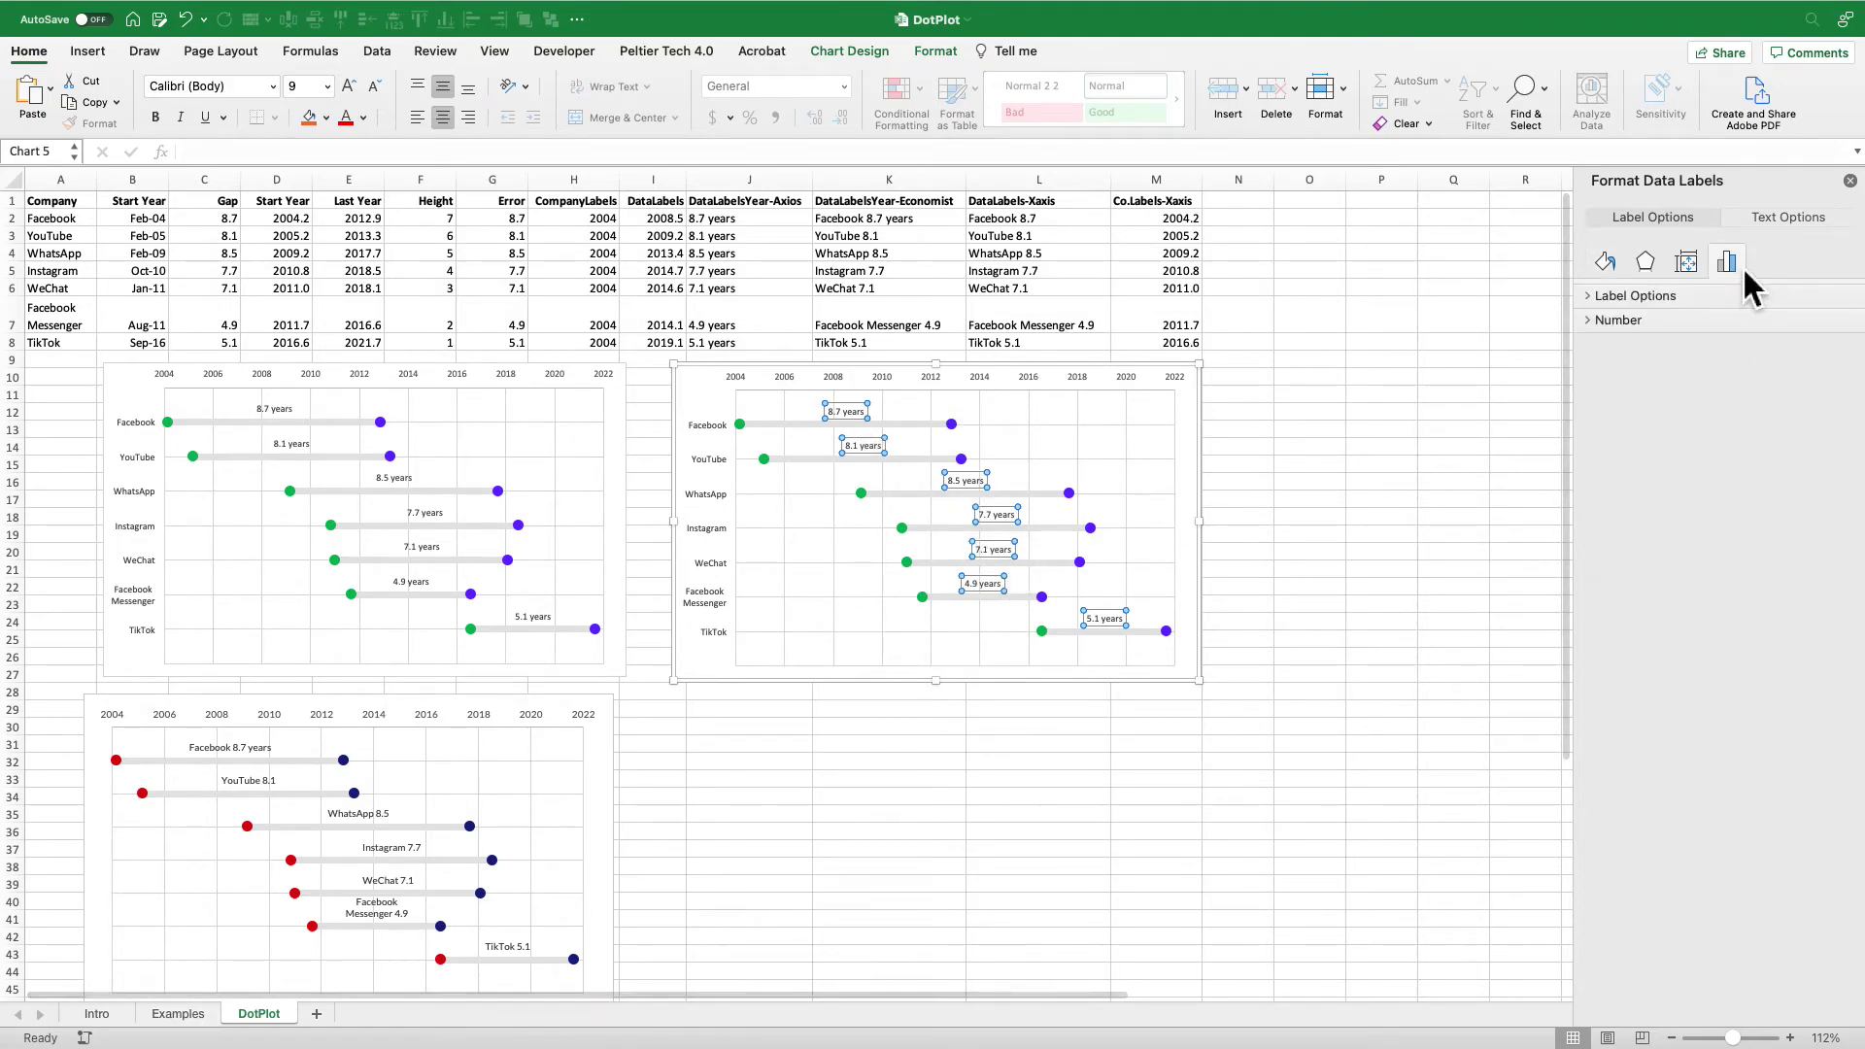
left_click(1723, 294)
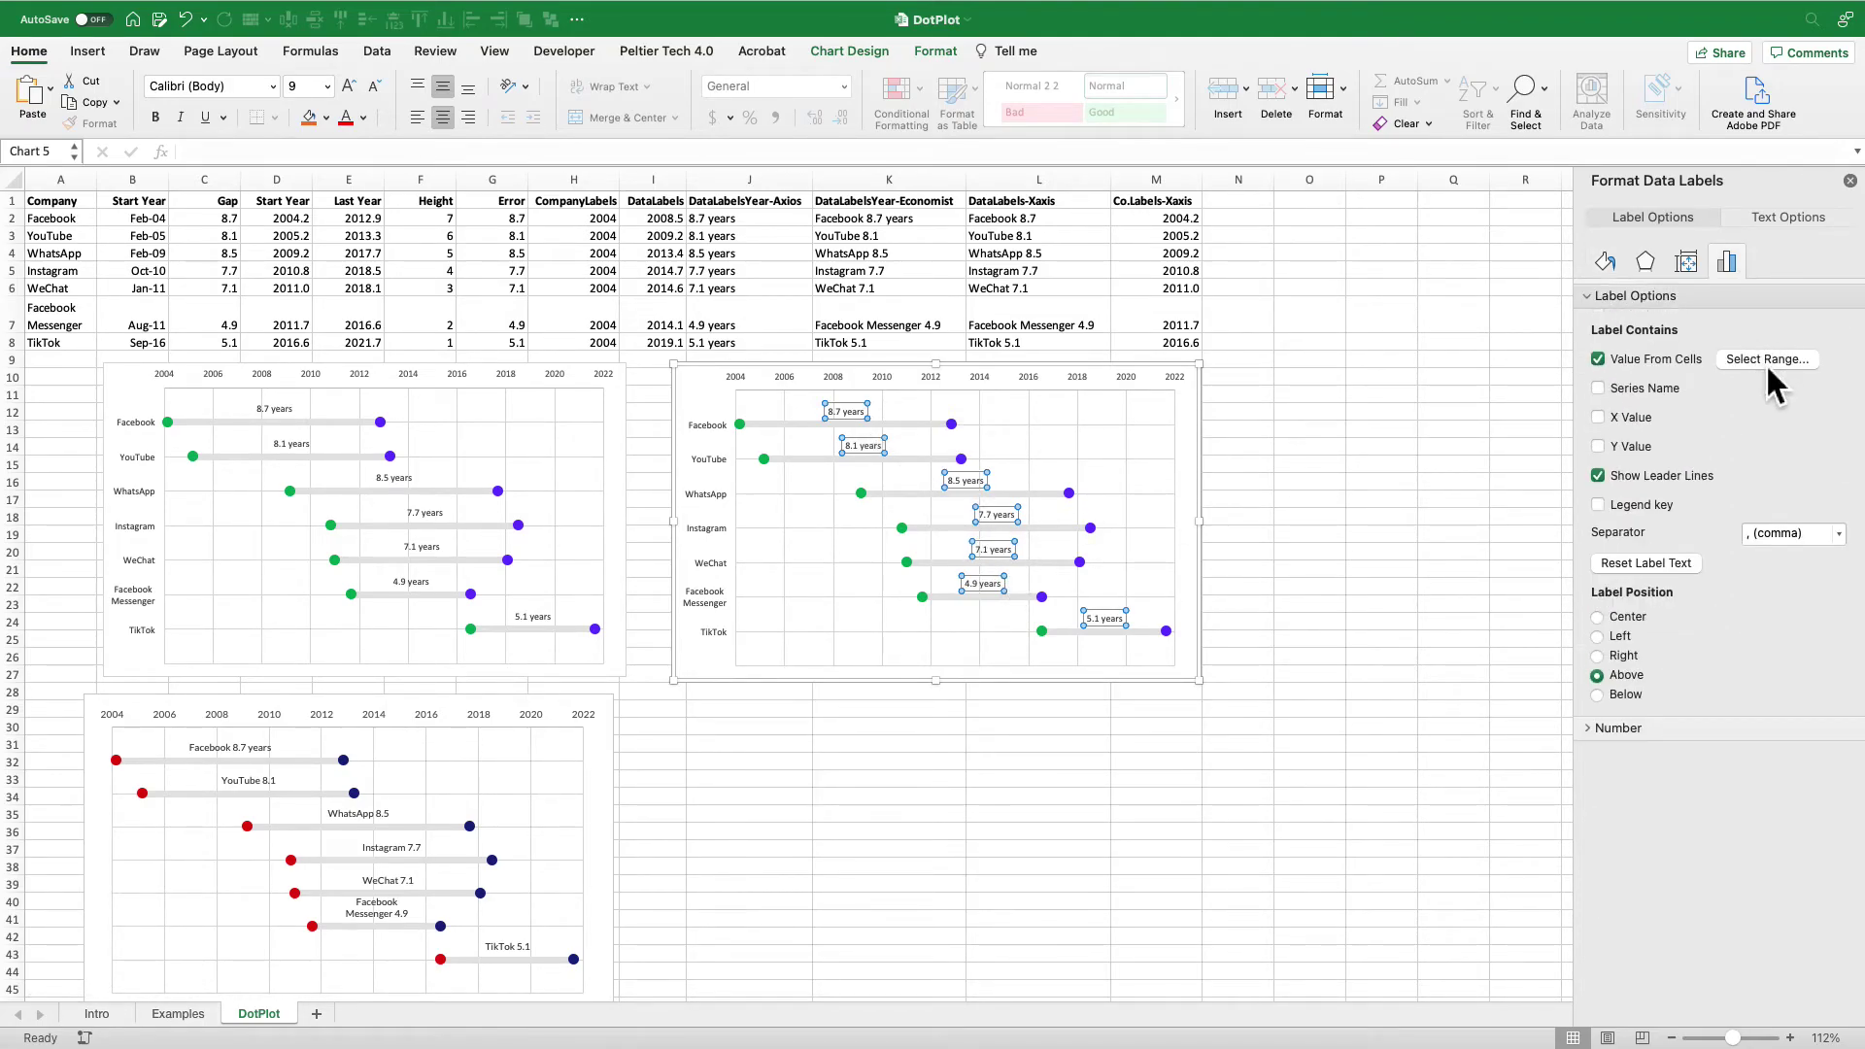
left_click(1766, 359)
left_click_drag(978, 218, 962, 361)
left_click(1390, 315)
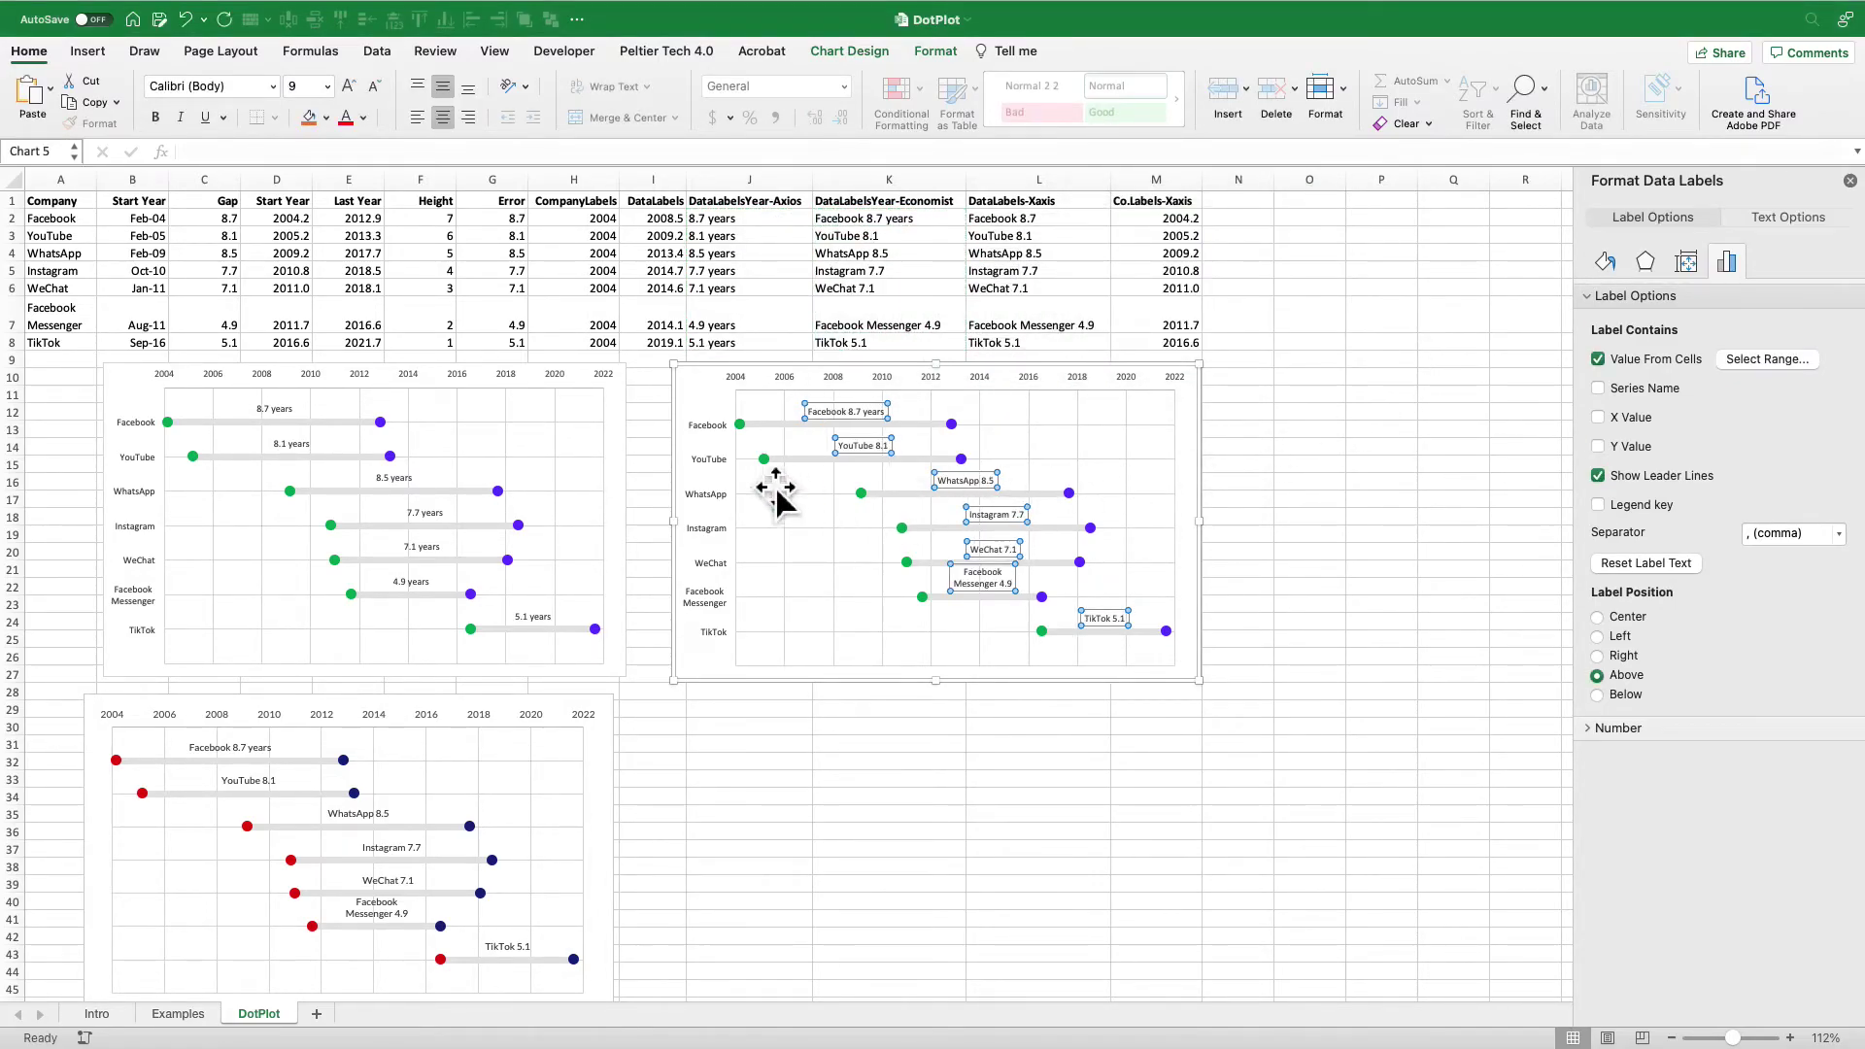
left_click(720, 489)
- Delete the left-side company labels and widen the plot area to the left
key("Delete")
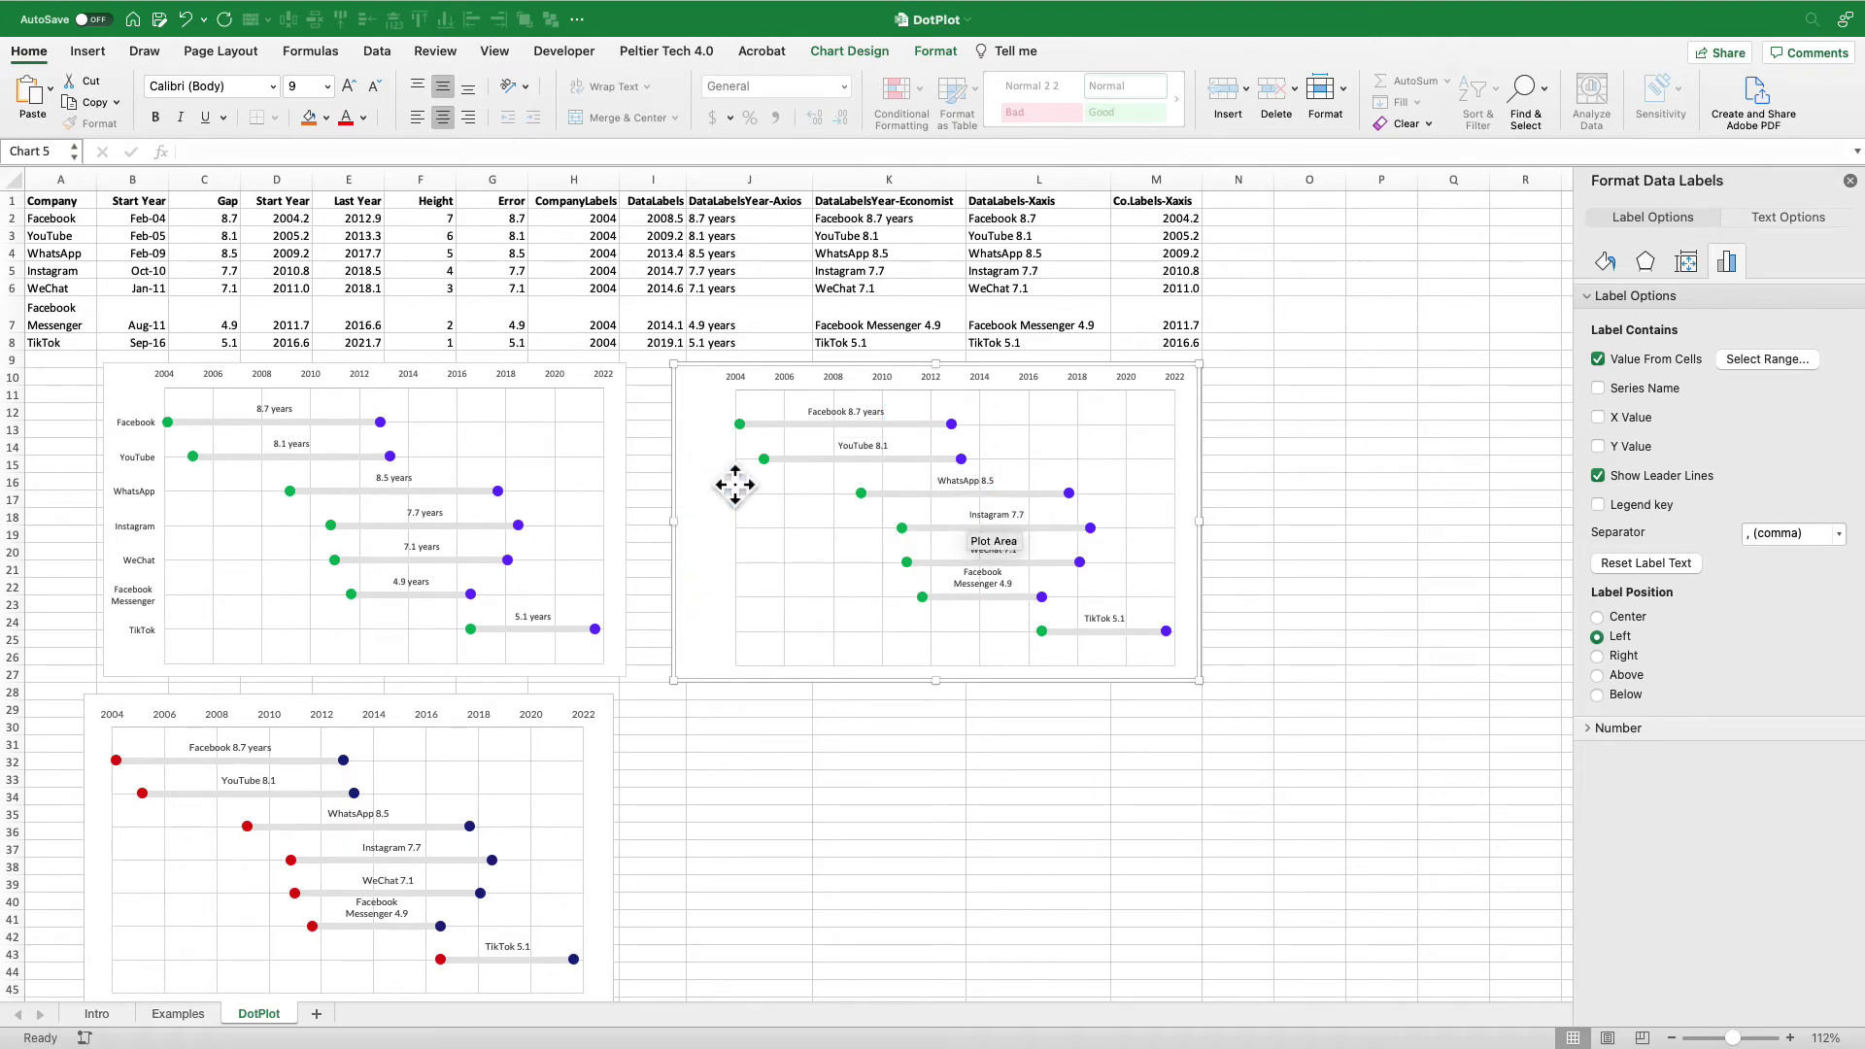
left_click(778, 513)
left_click_drag(736, 562, 705, 562)
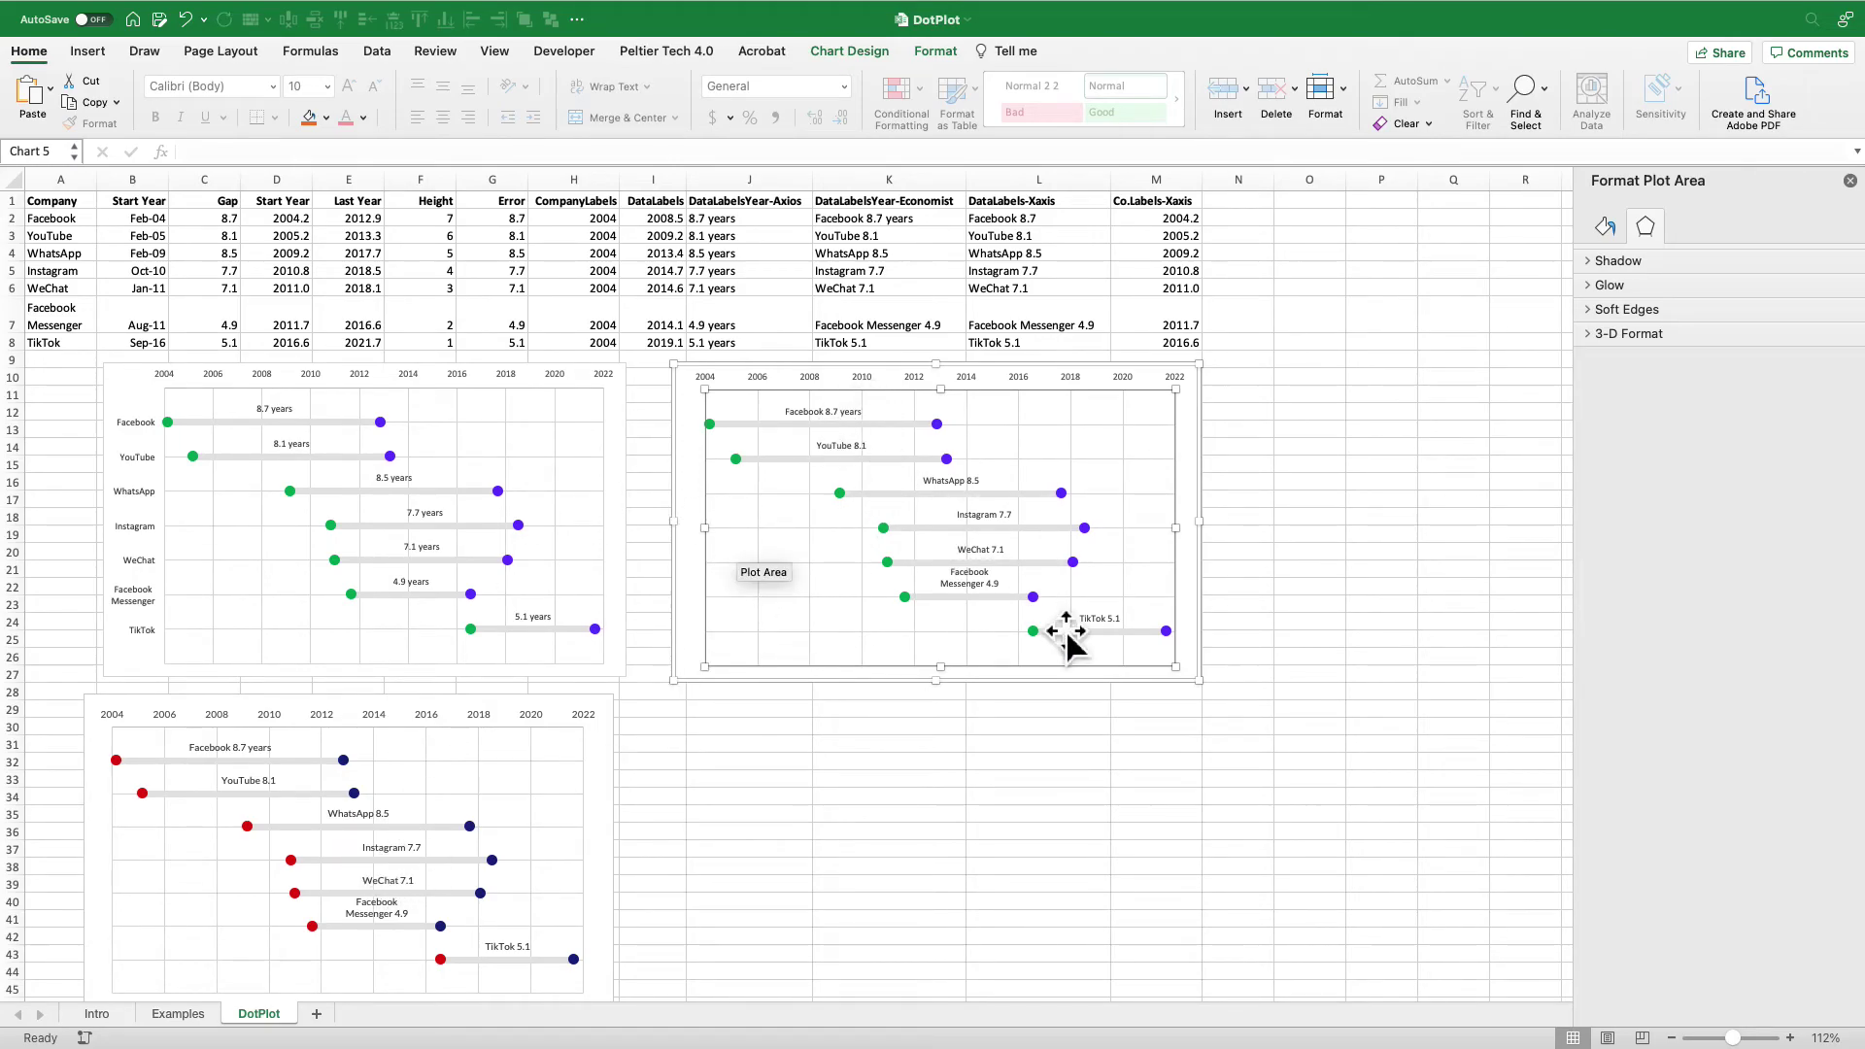
left_click(879, 220)
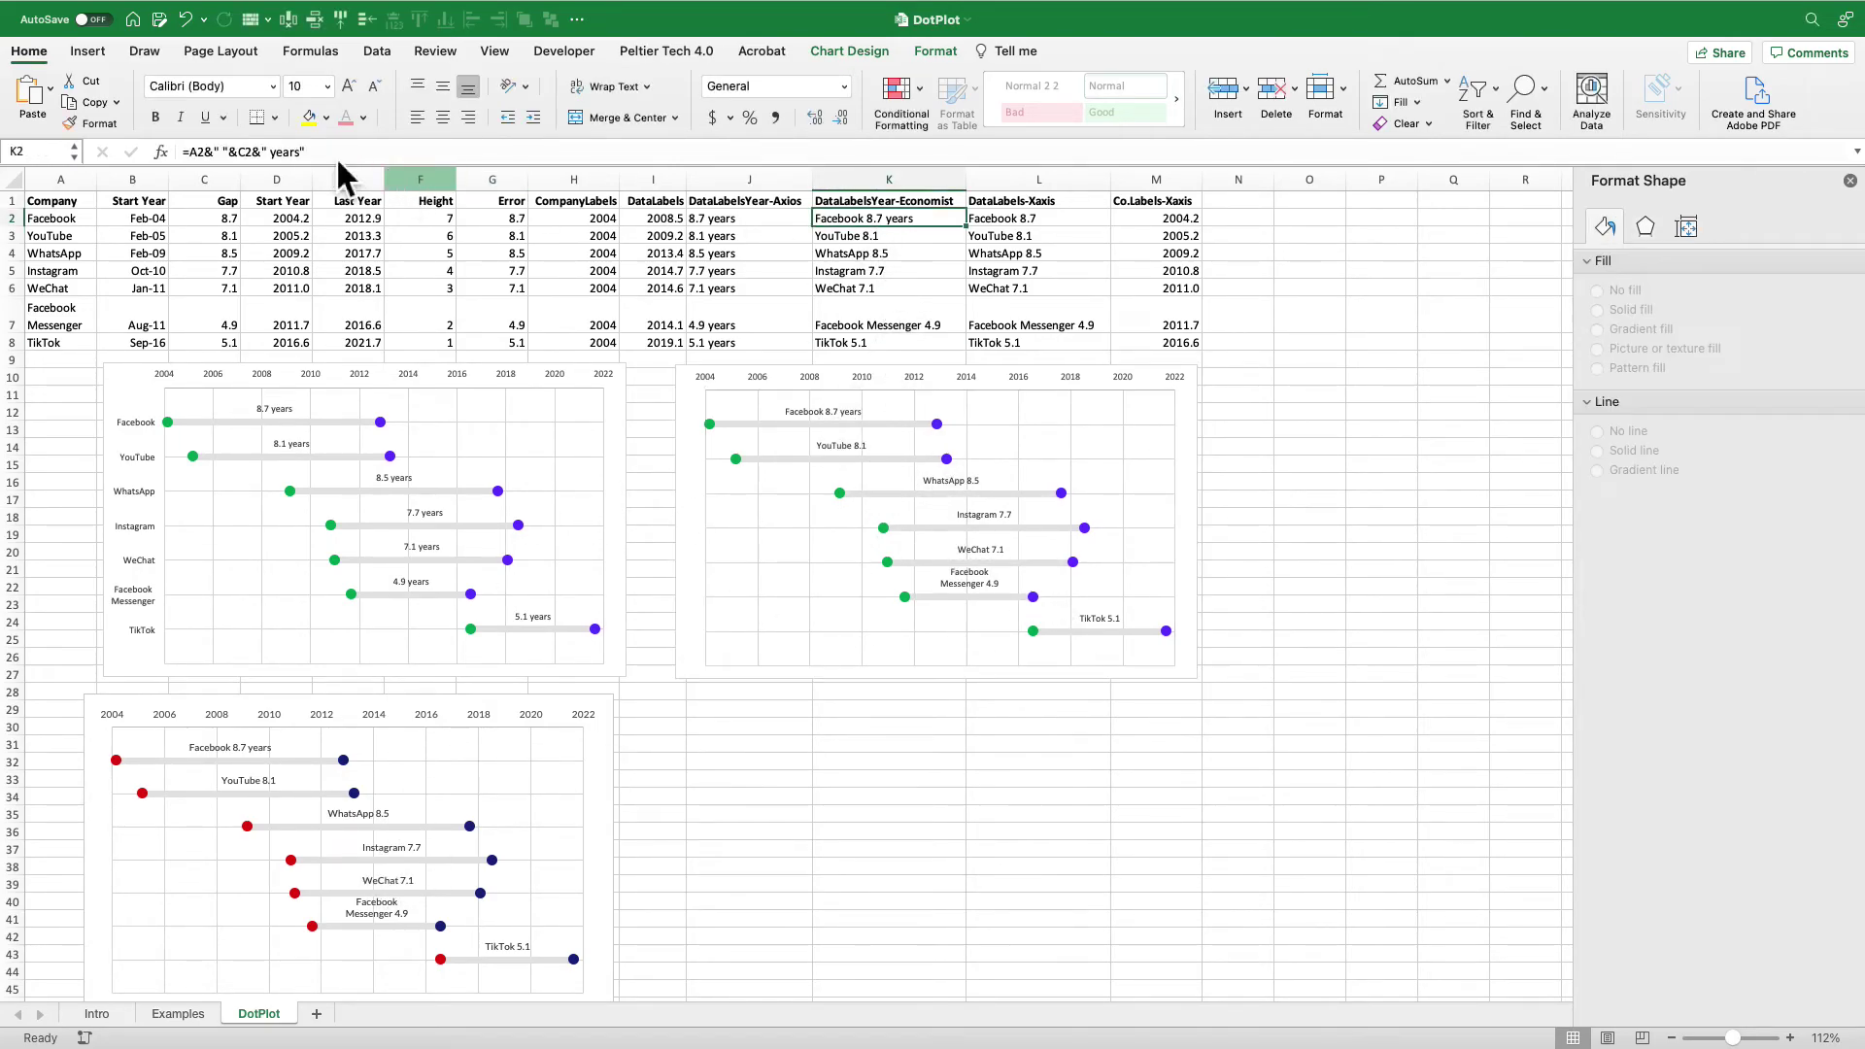
left_click_drag(335, 155, 137, 156)
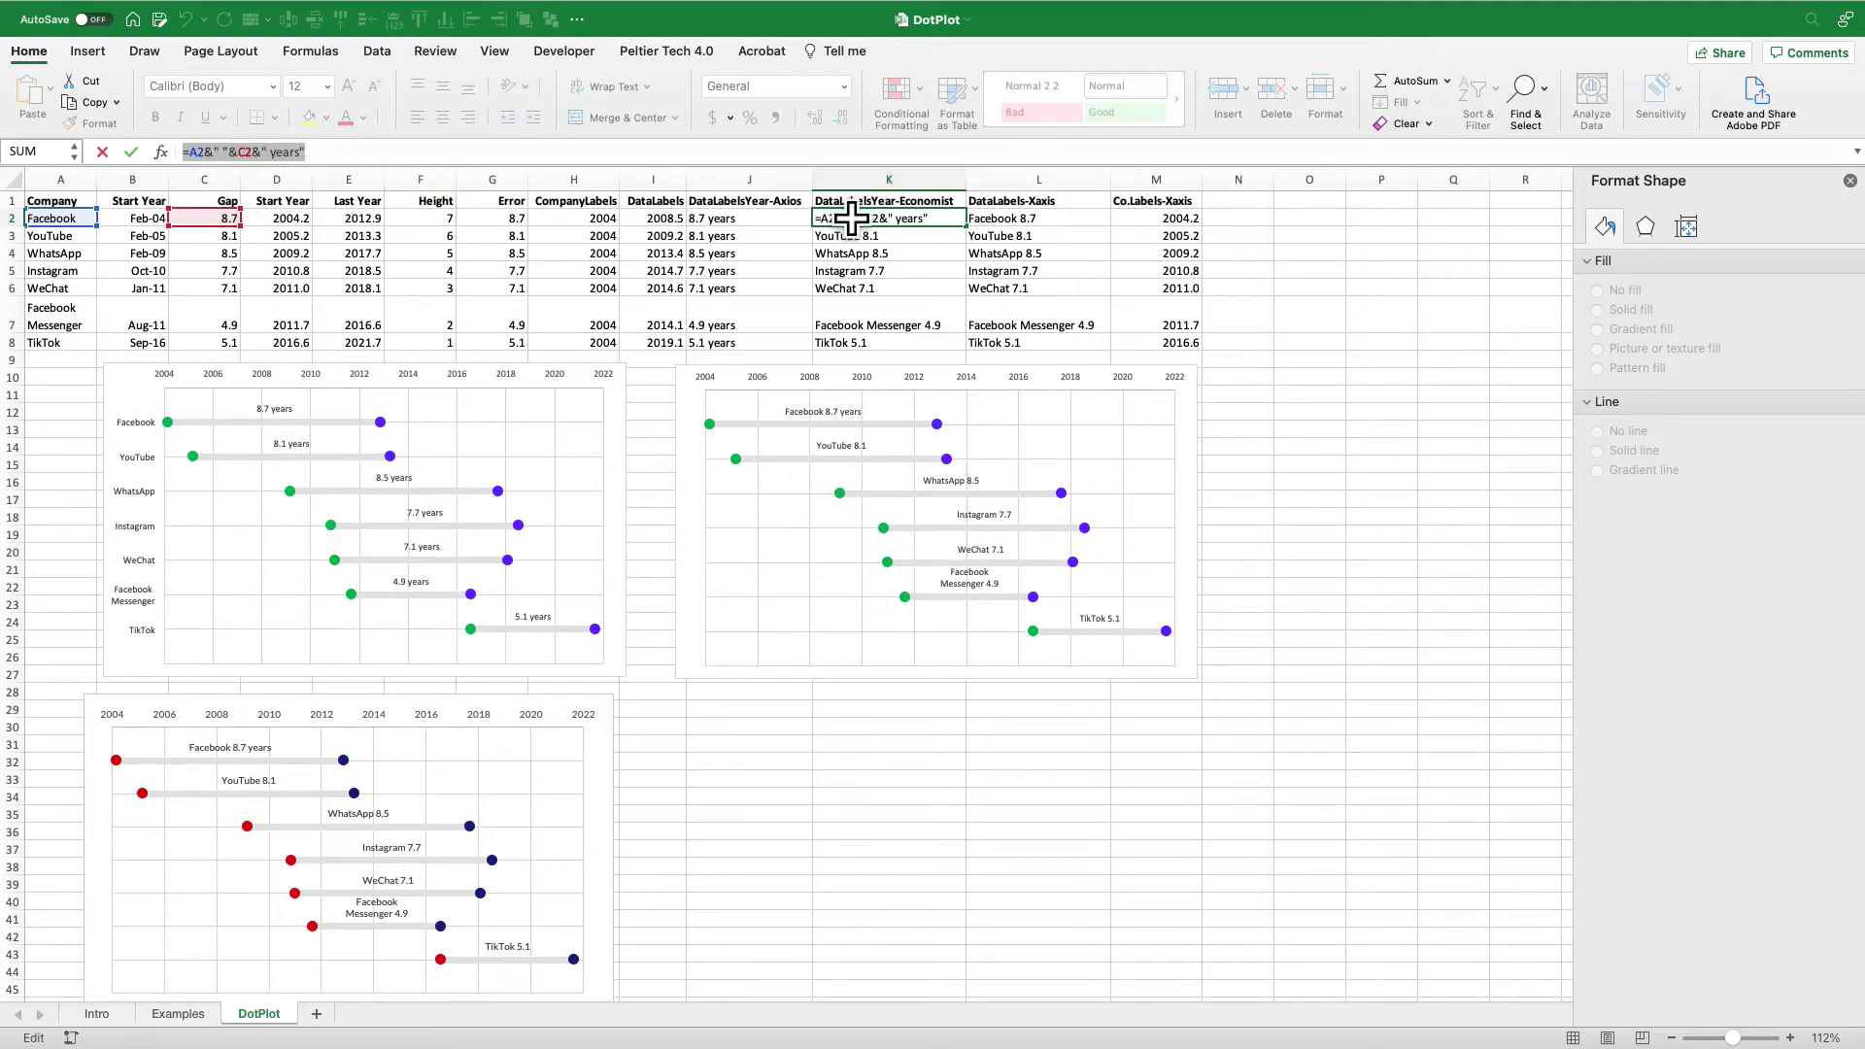
left_click(275, 163)
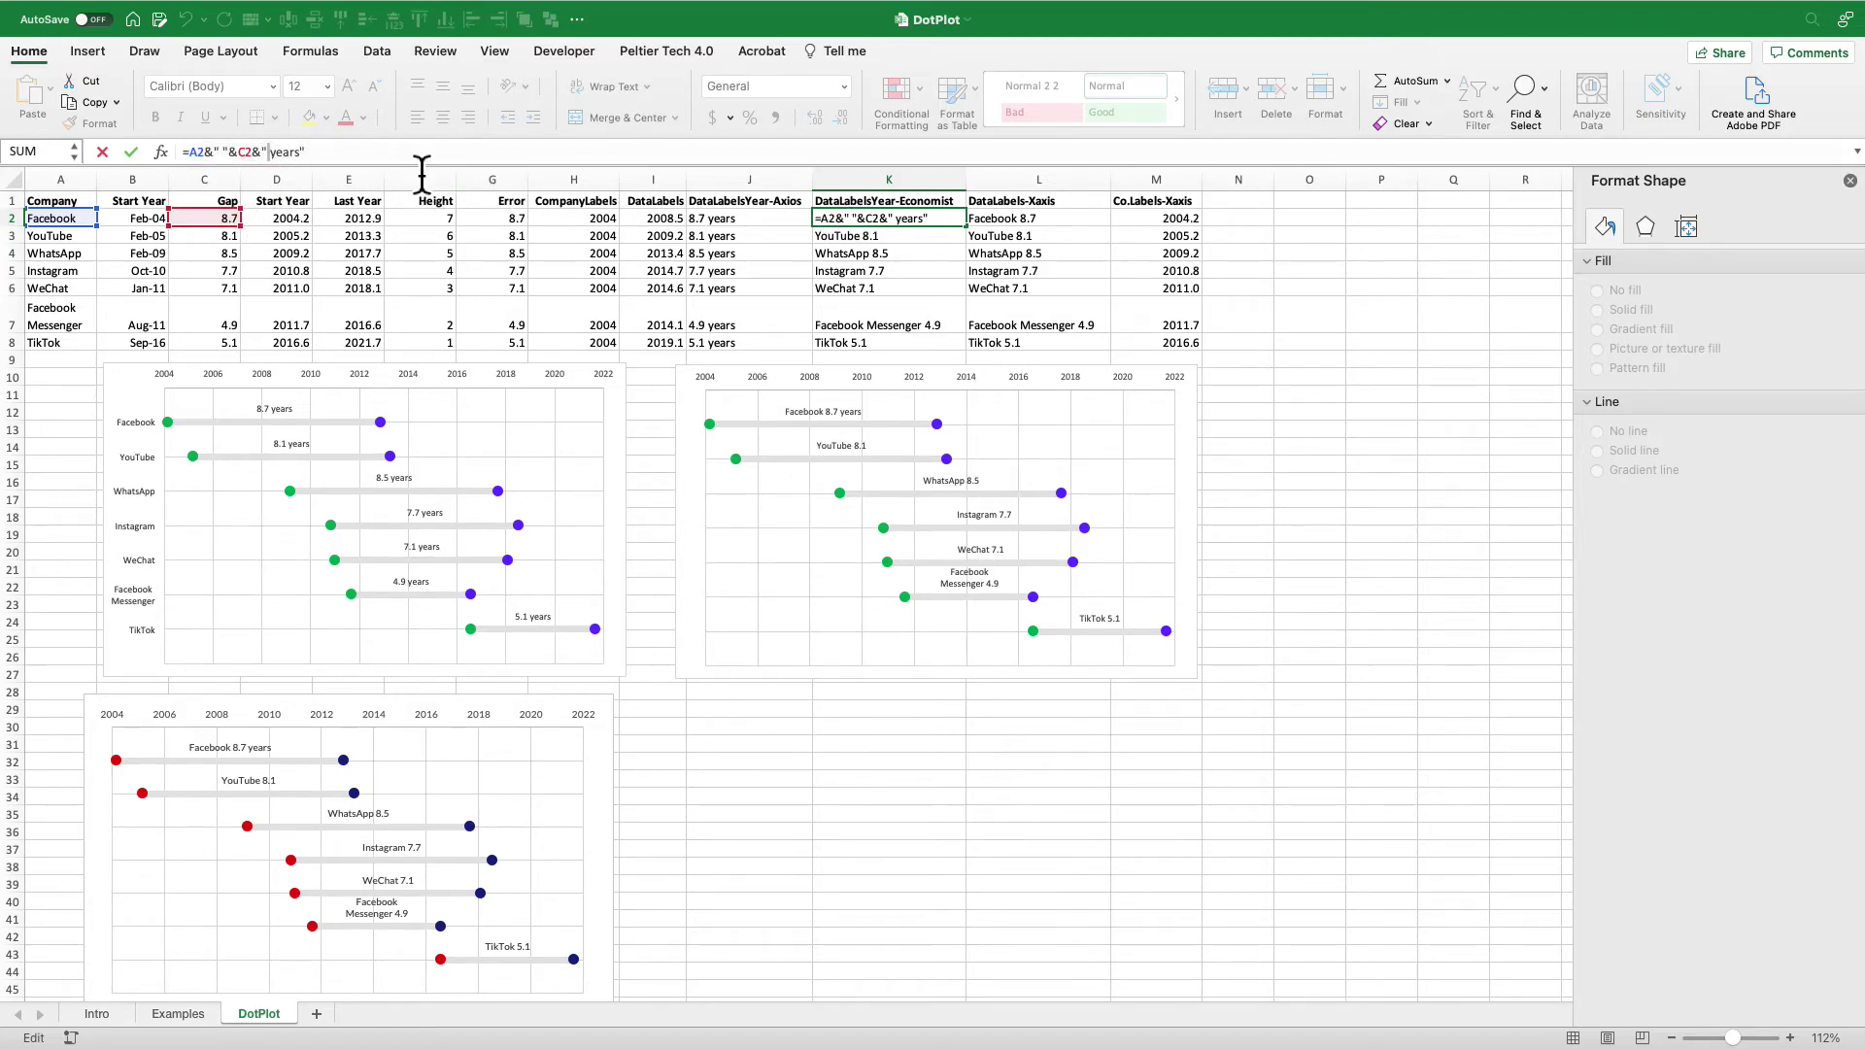
key("Return")
key("Down")
key("Down")
key("Down")
key("Down")
key("Down")
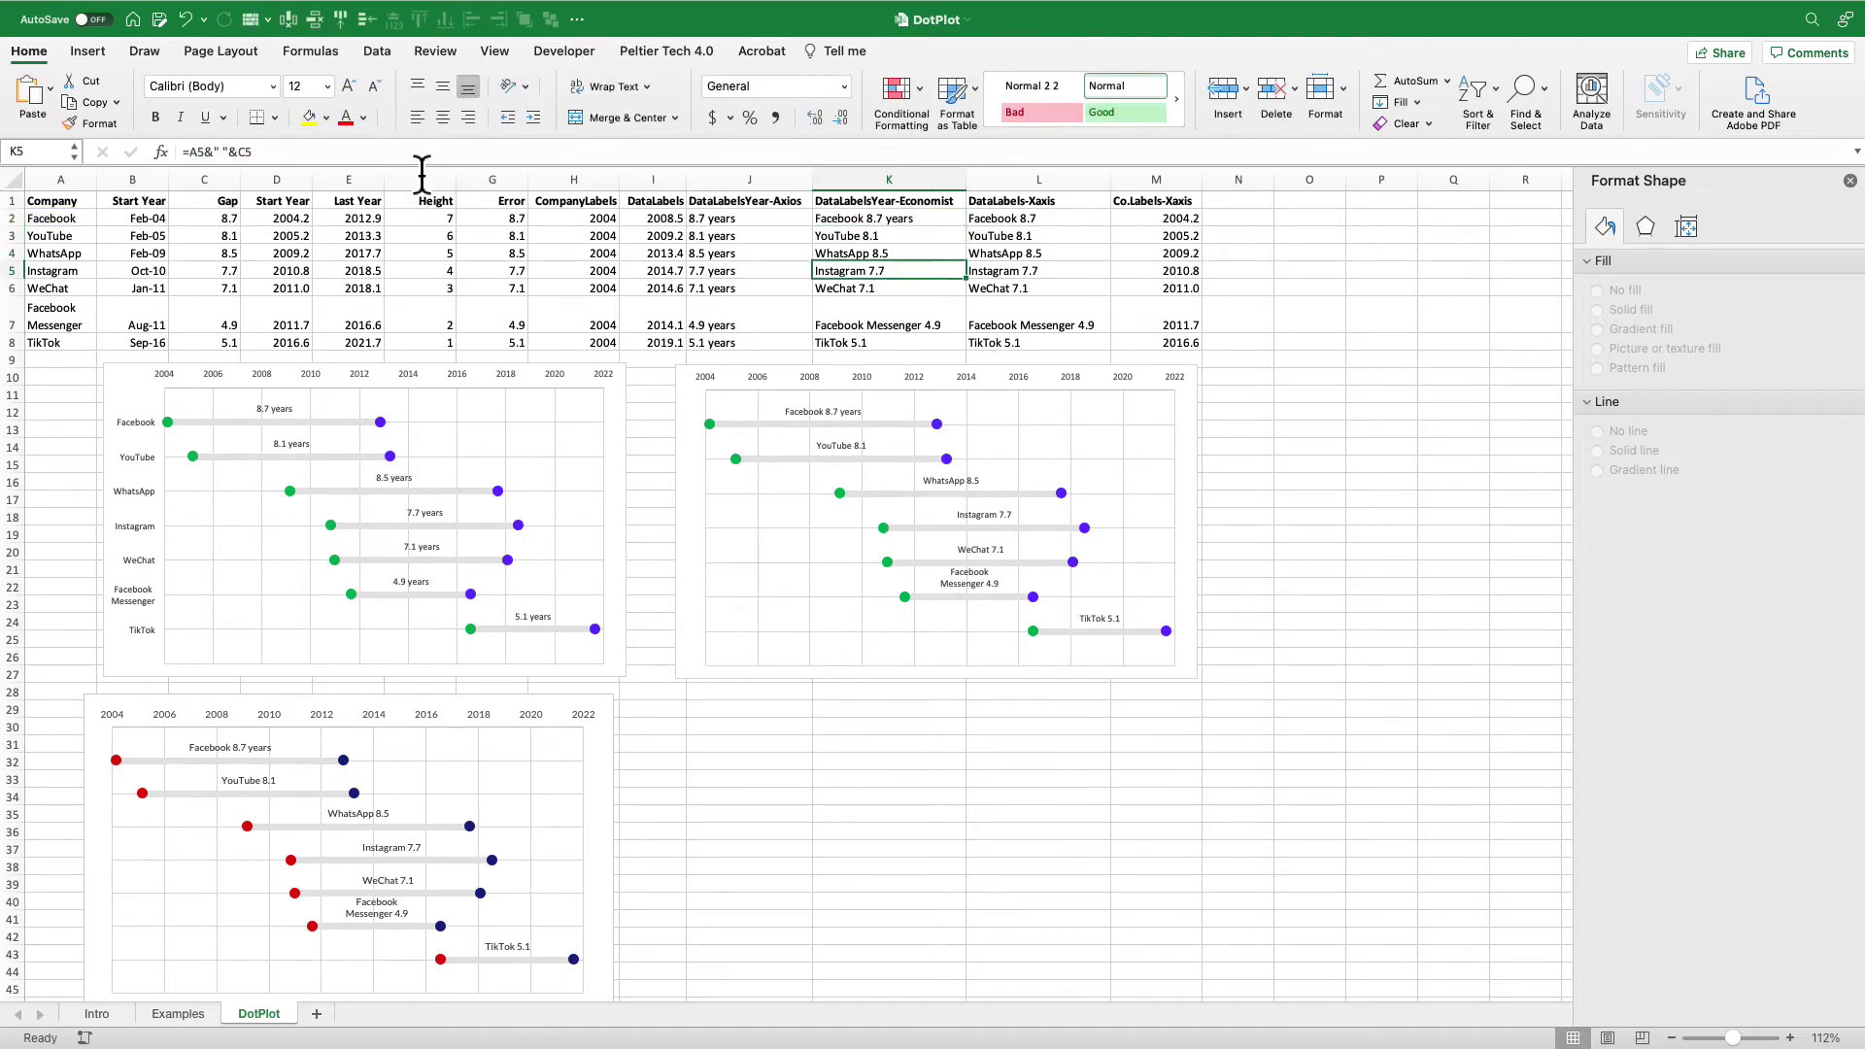
key("Up")
key("Up")
key("Up")
key("Up")
key("Up")
key("Up")
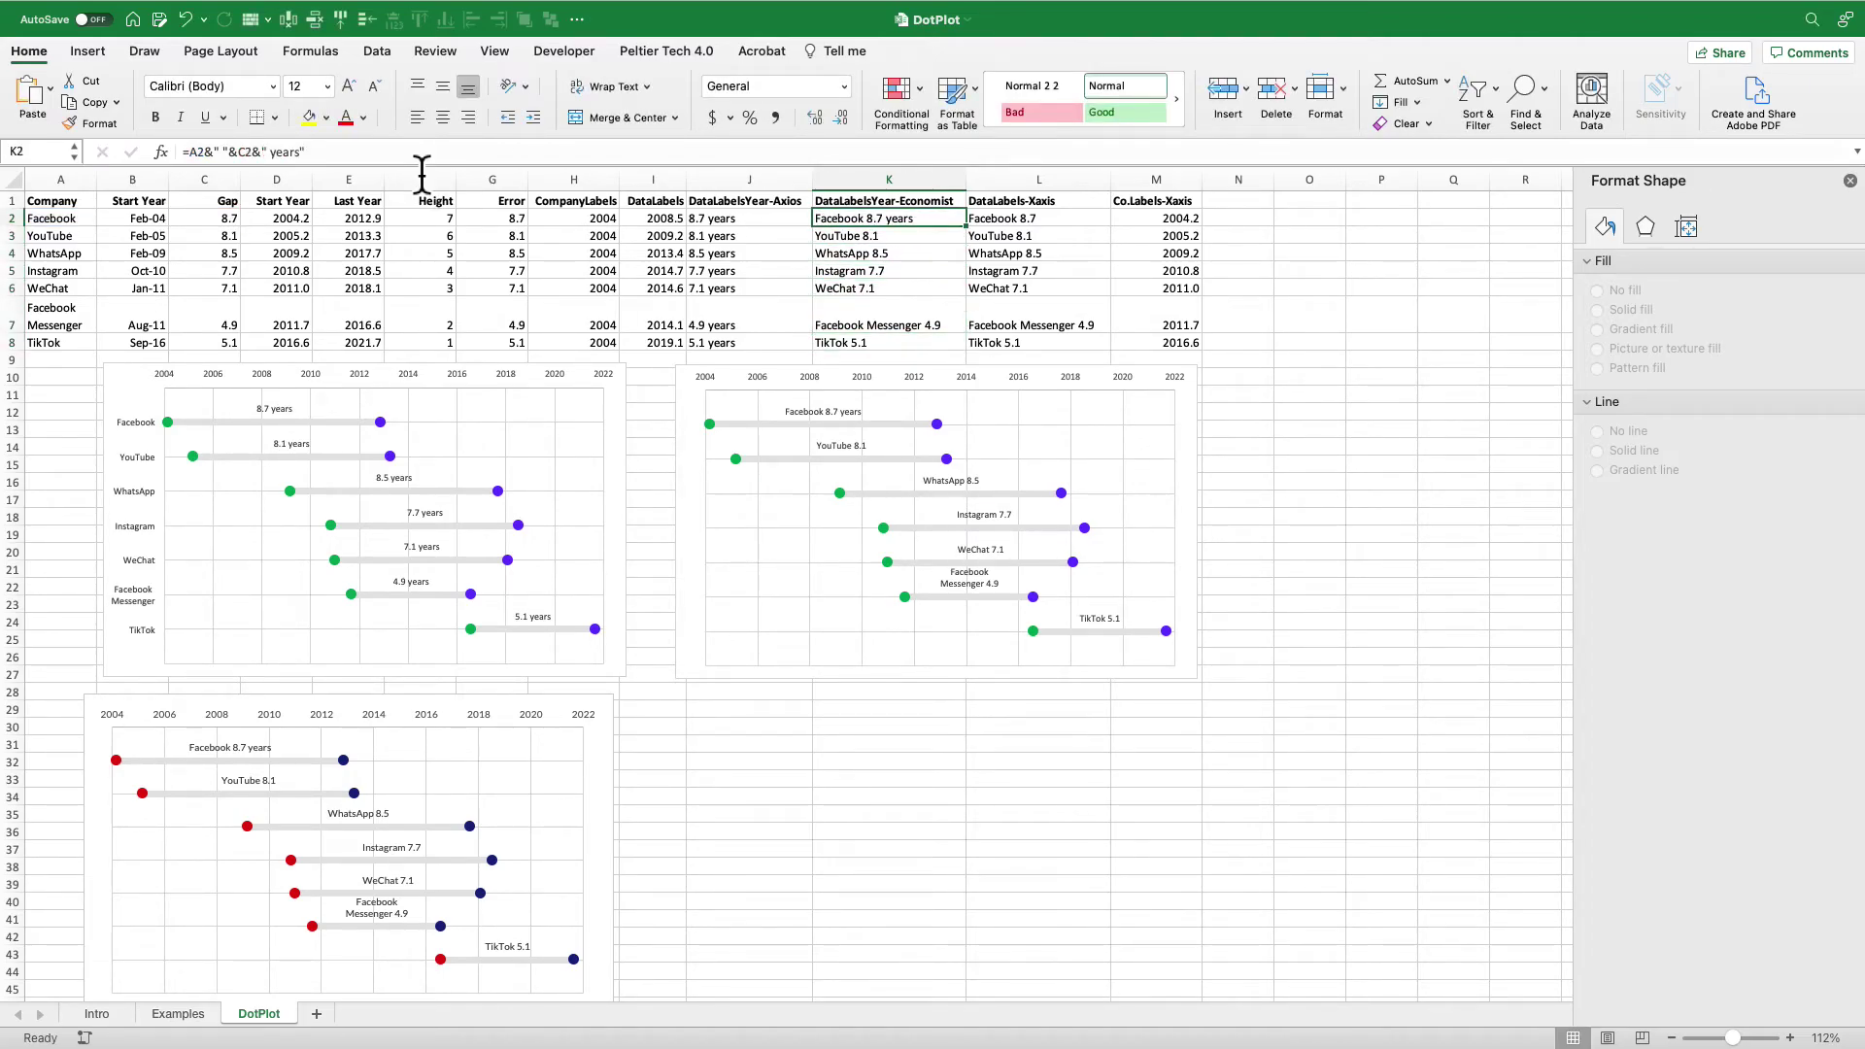
- Replace the lower dot plot on DotPlot with the titled example chart from Examples
left_click(184, 1013)
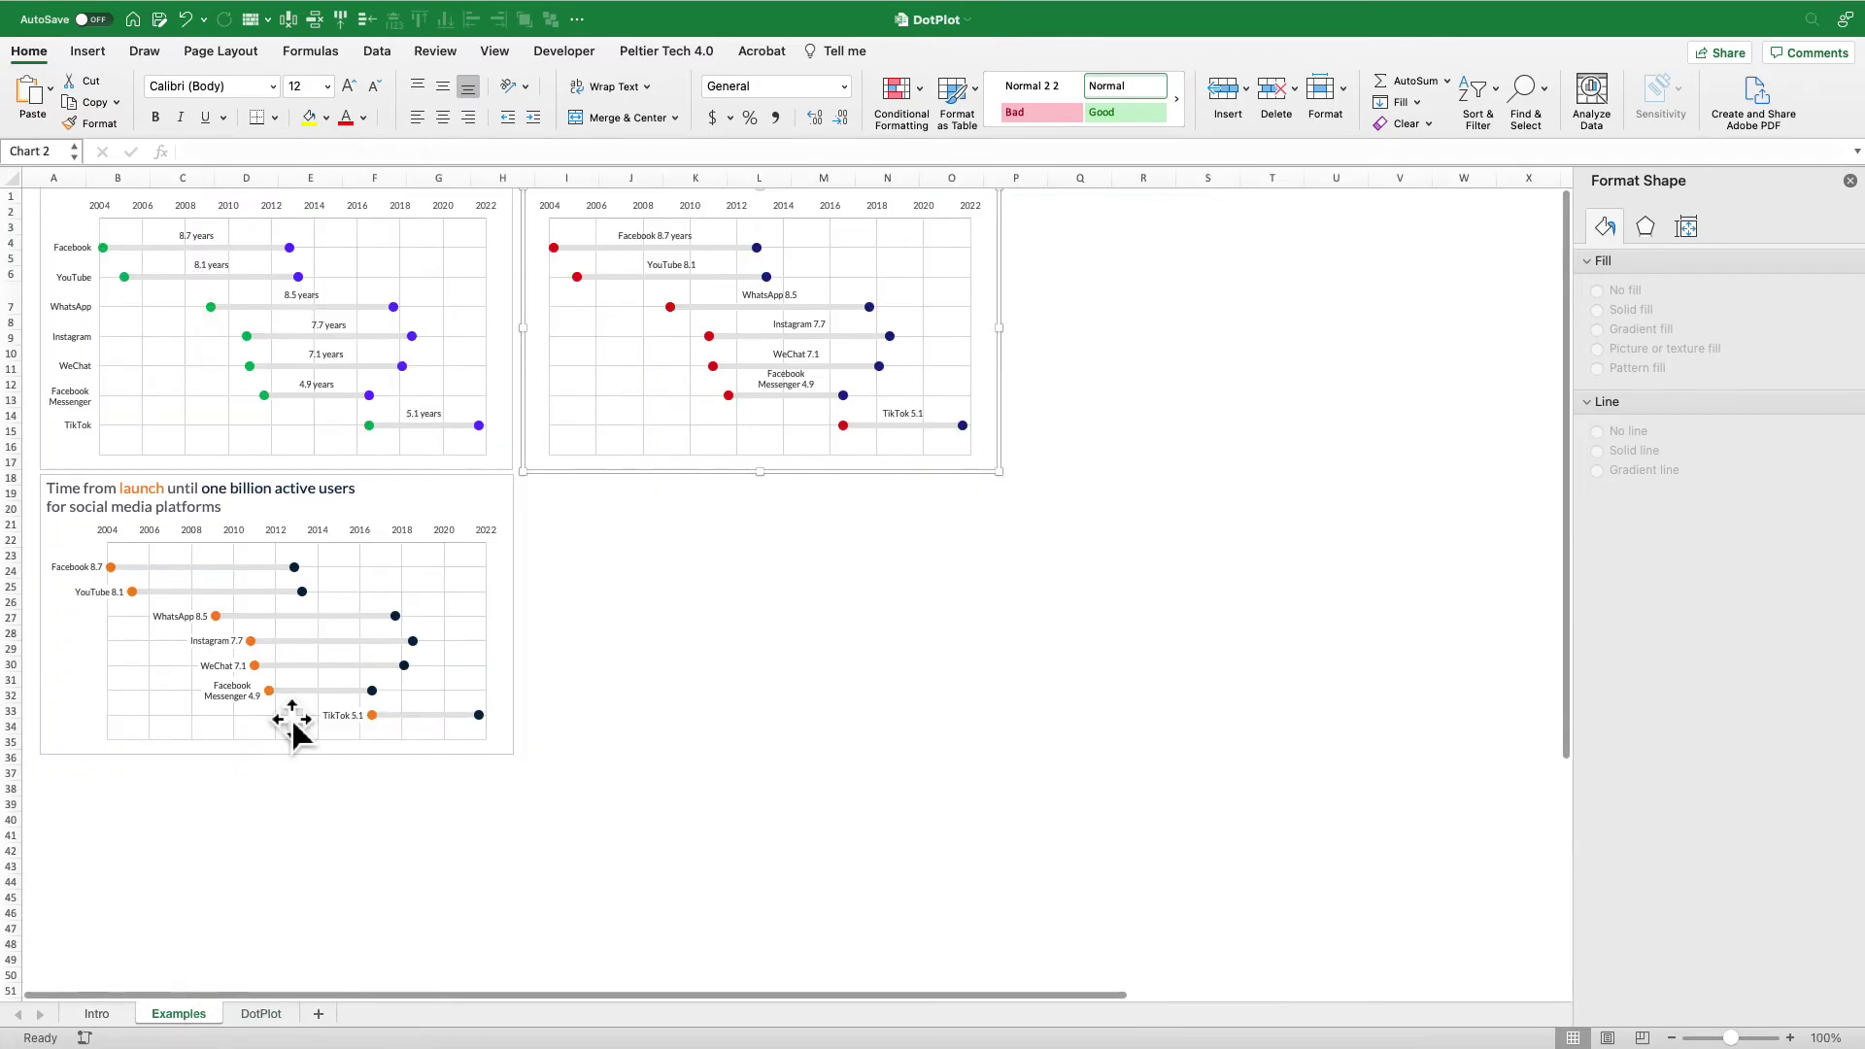
left_click(406, 513)
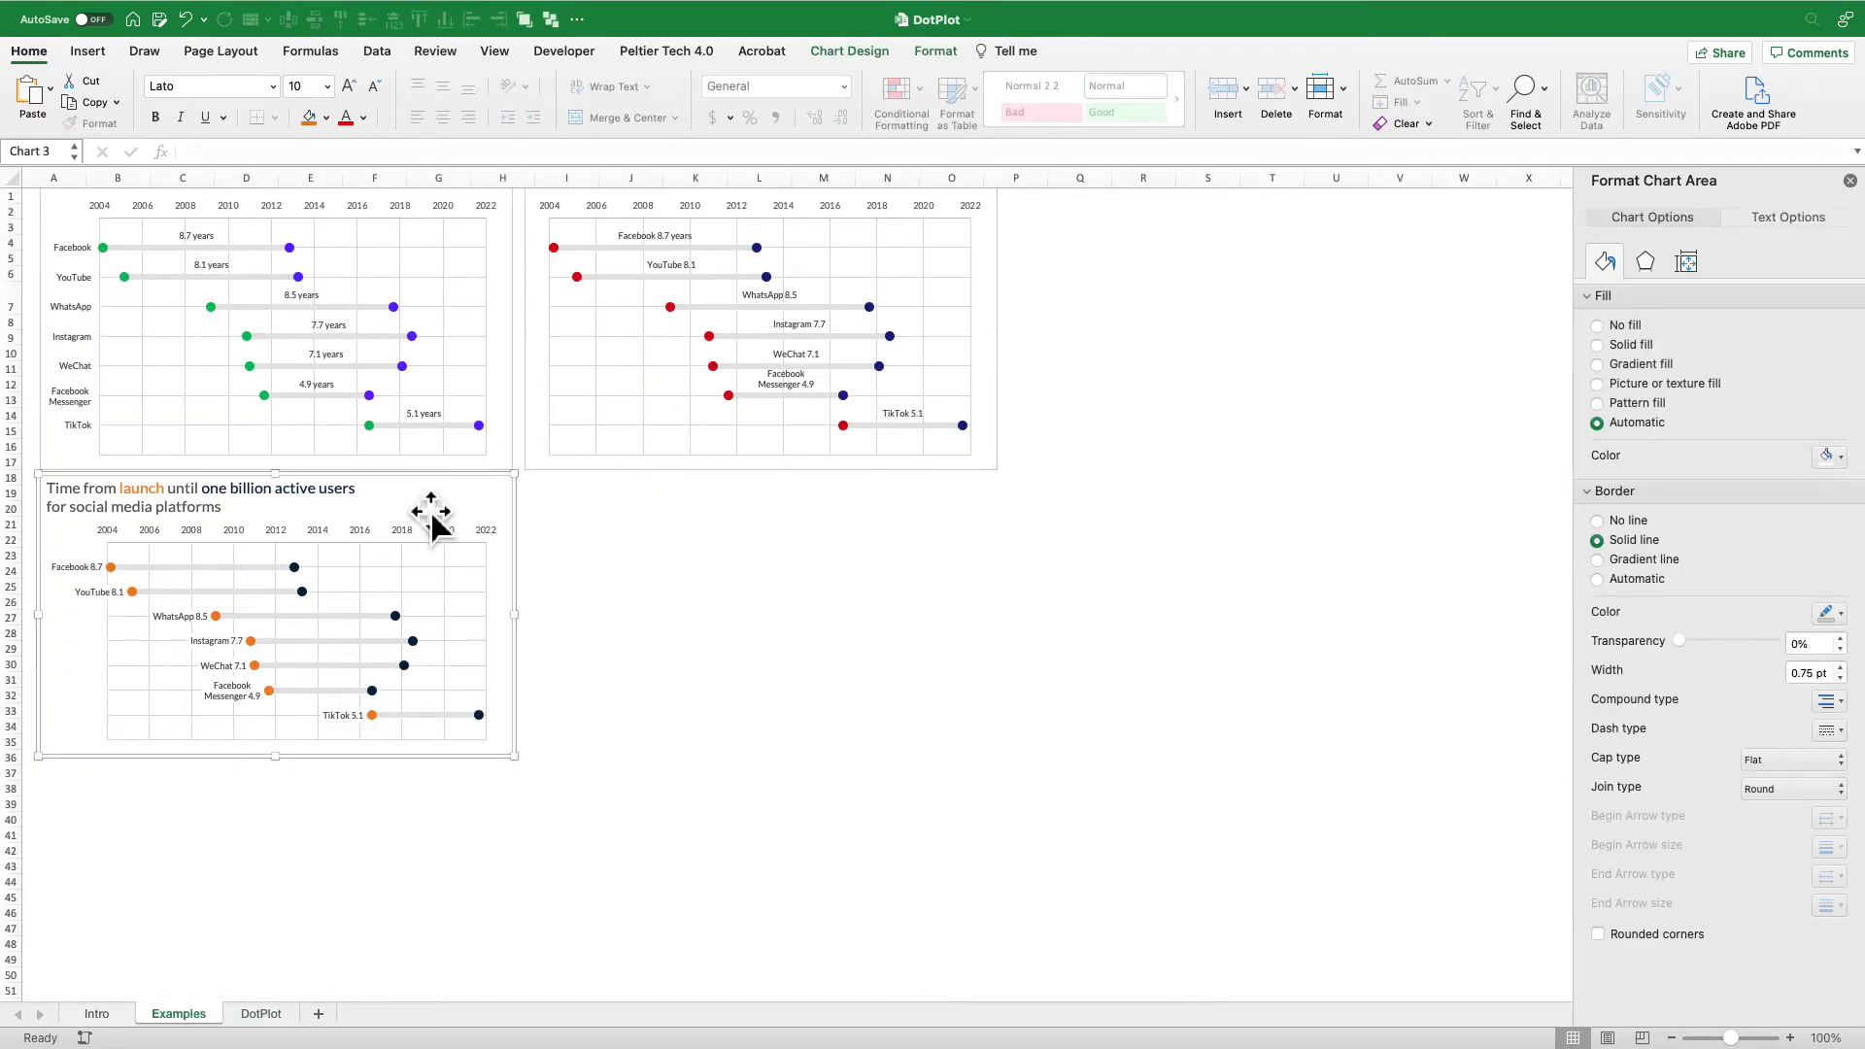
left_click(267, 1016)
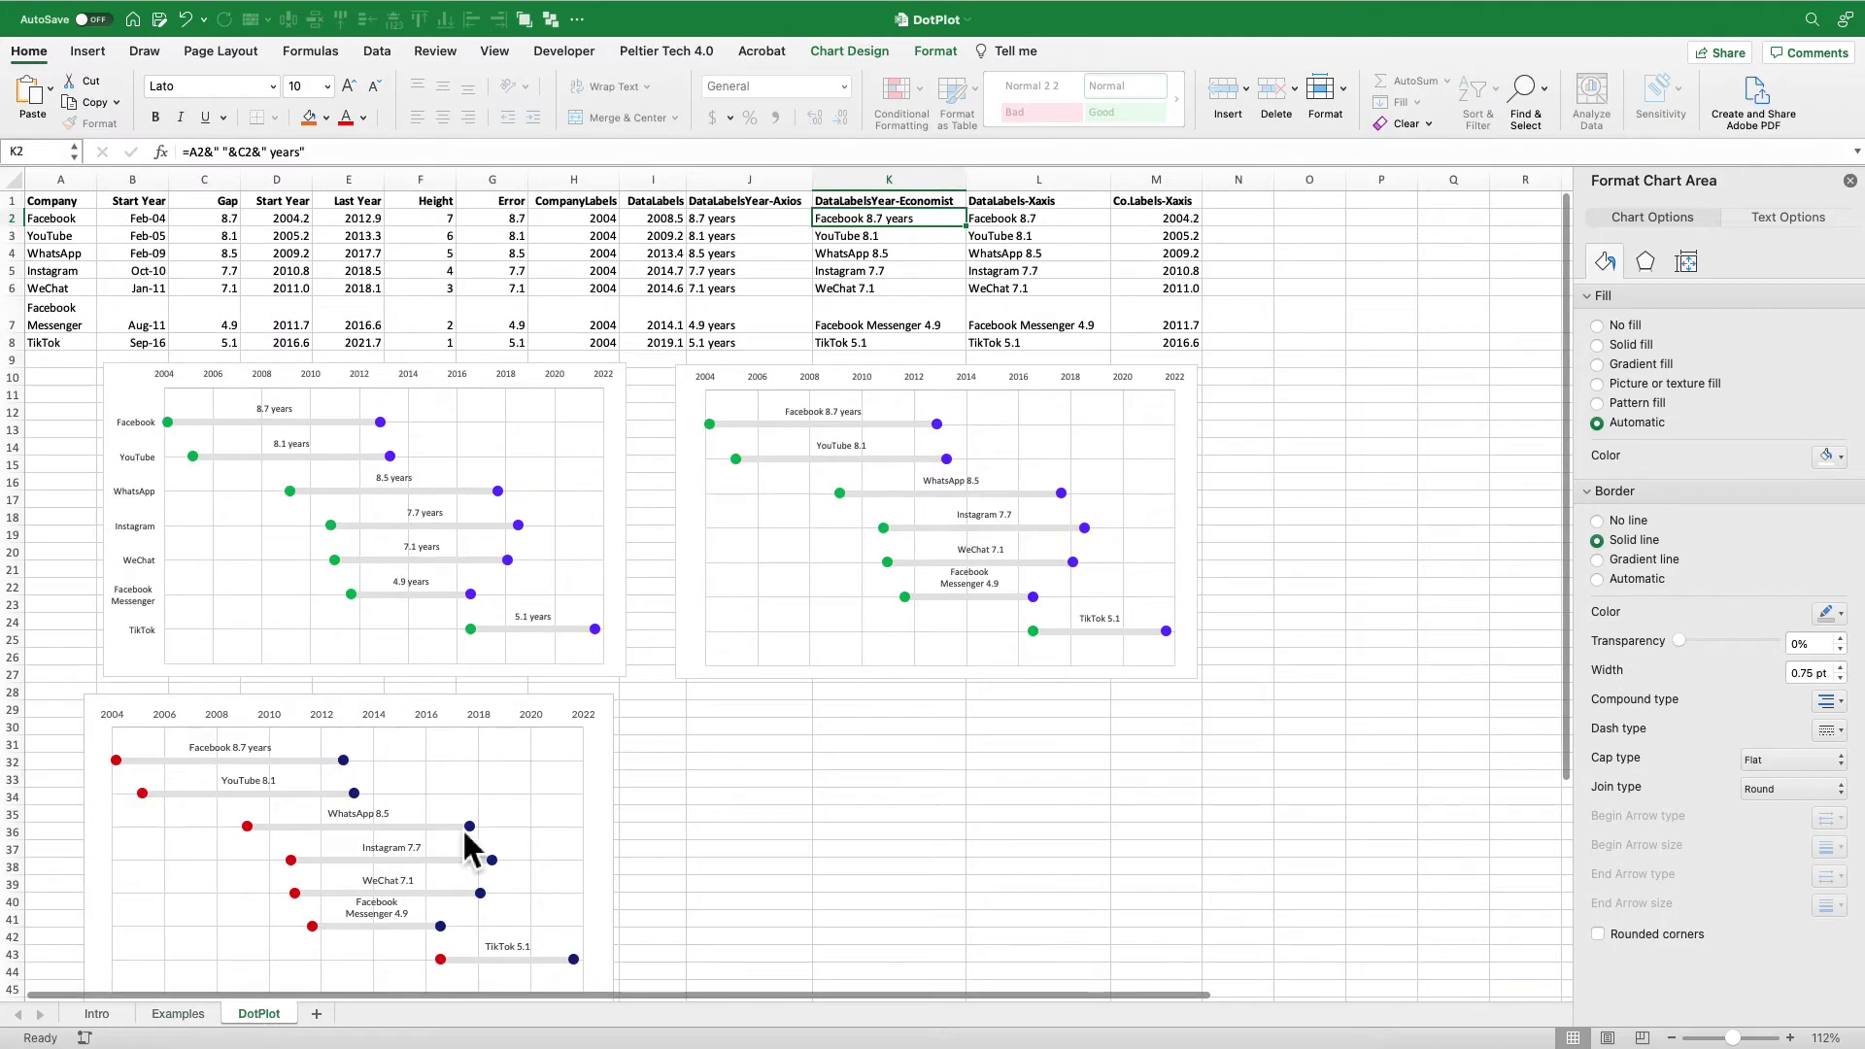
left_click(551, 710)
key("Delete")
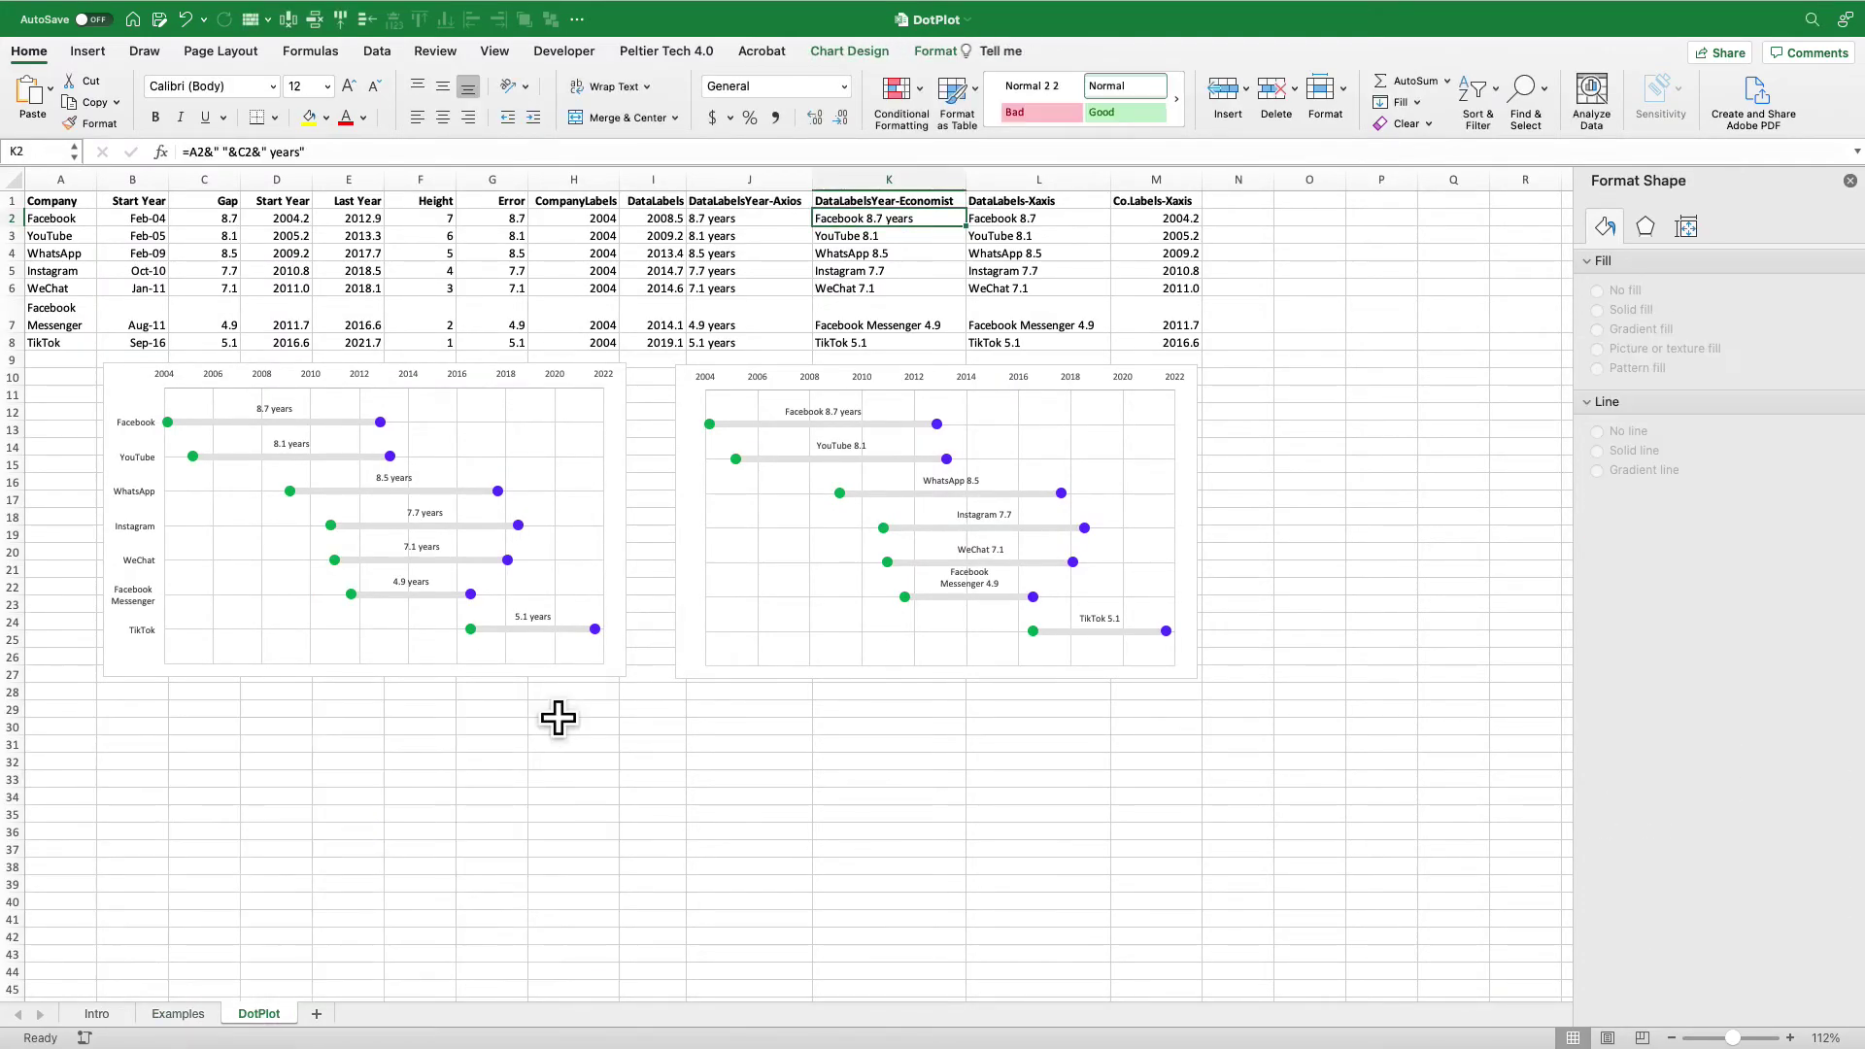
key("cmd+v")
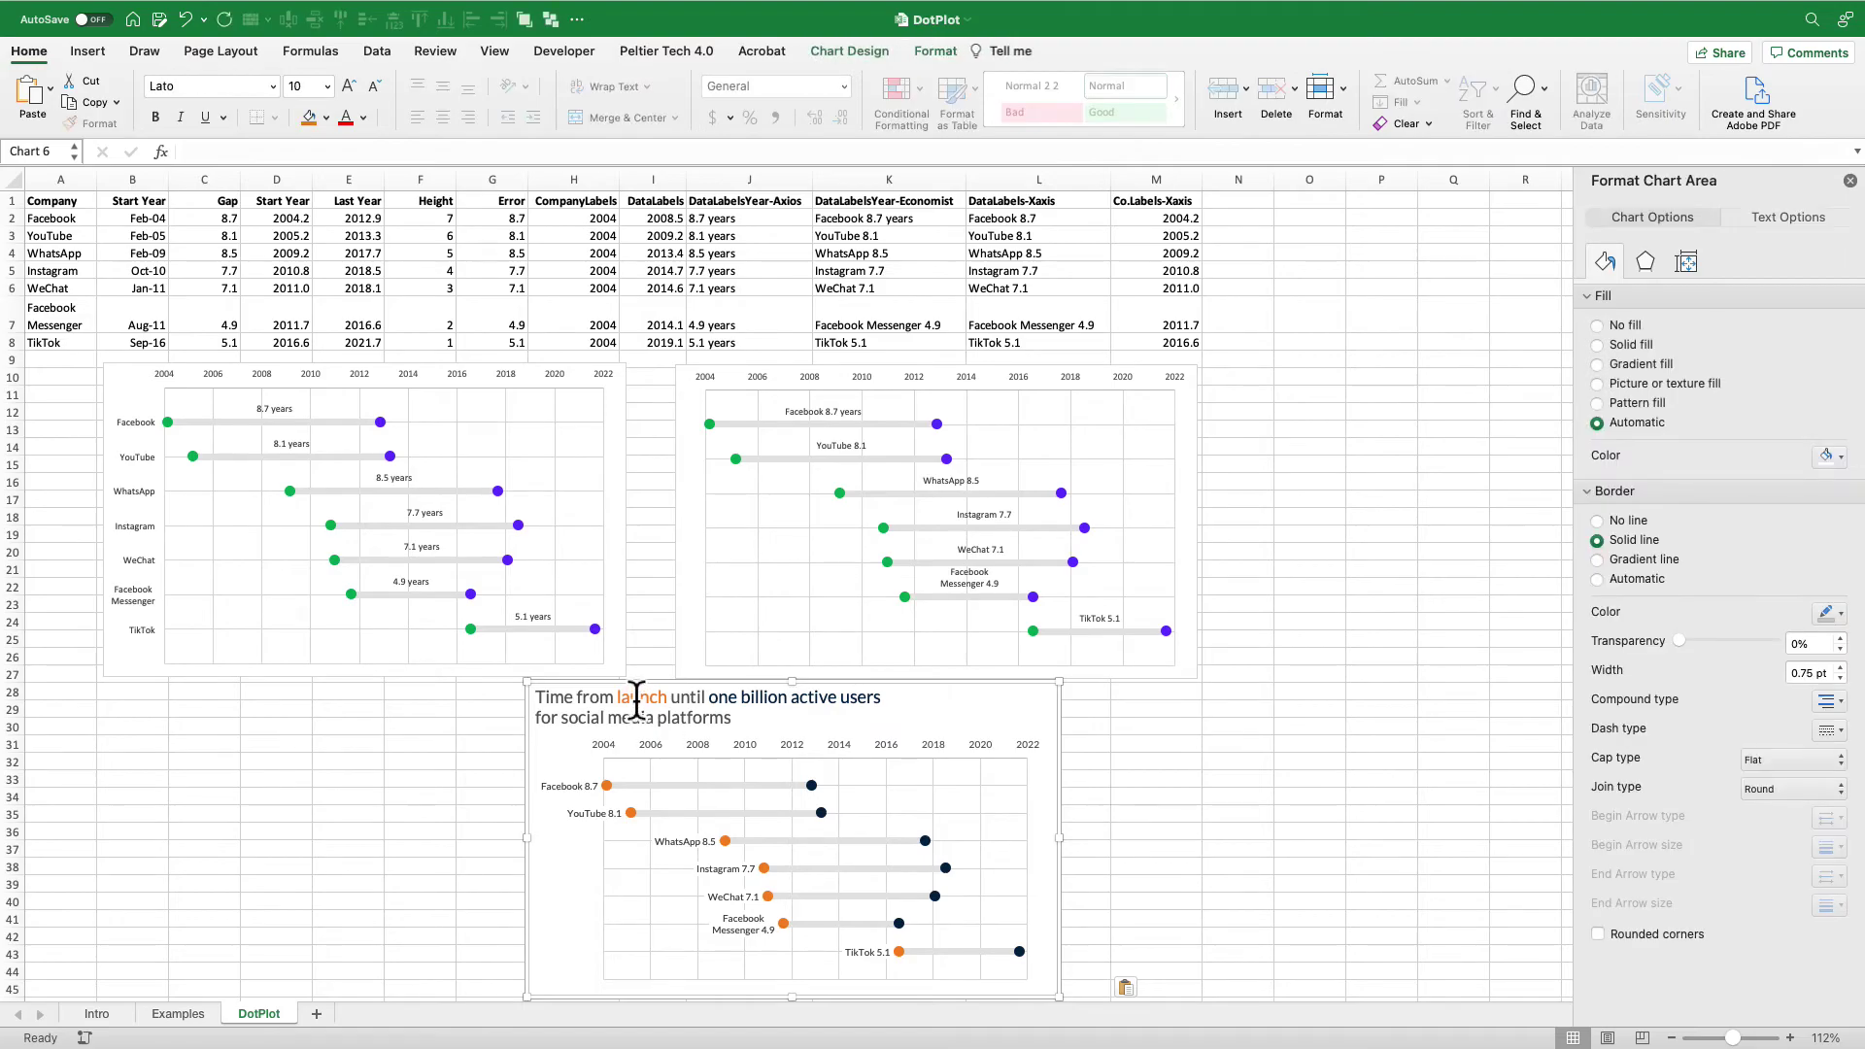
left_click_drag(629, 695, 202, 697)
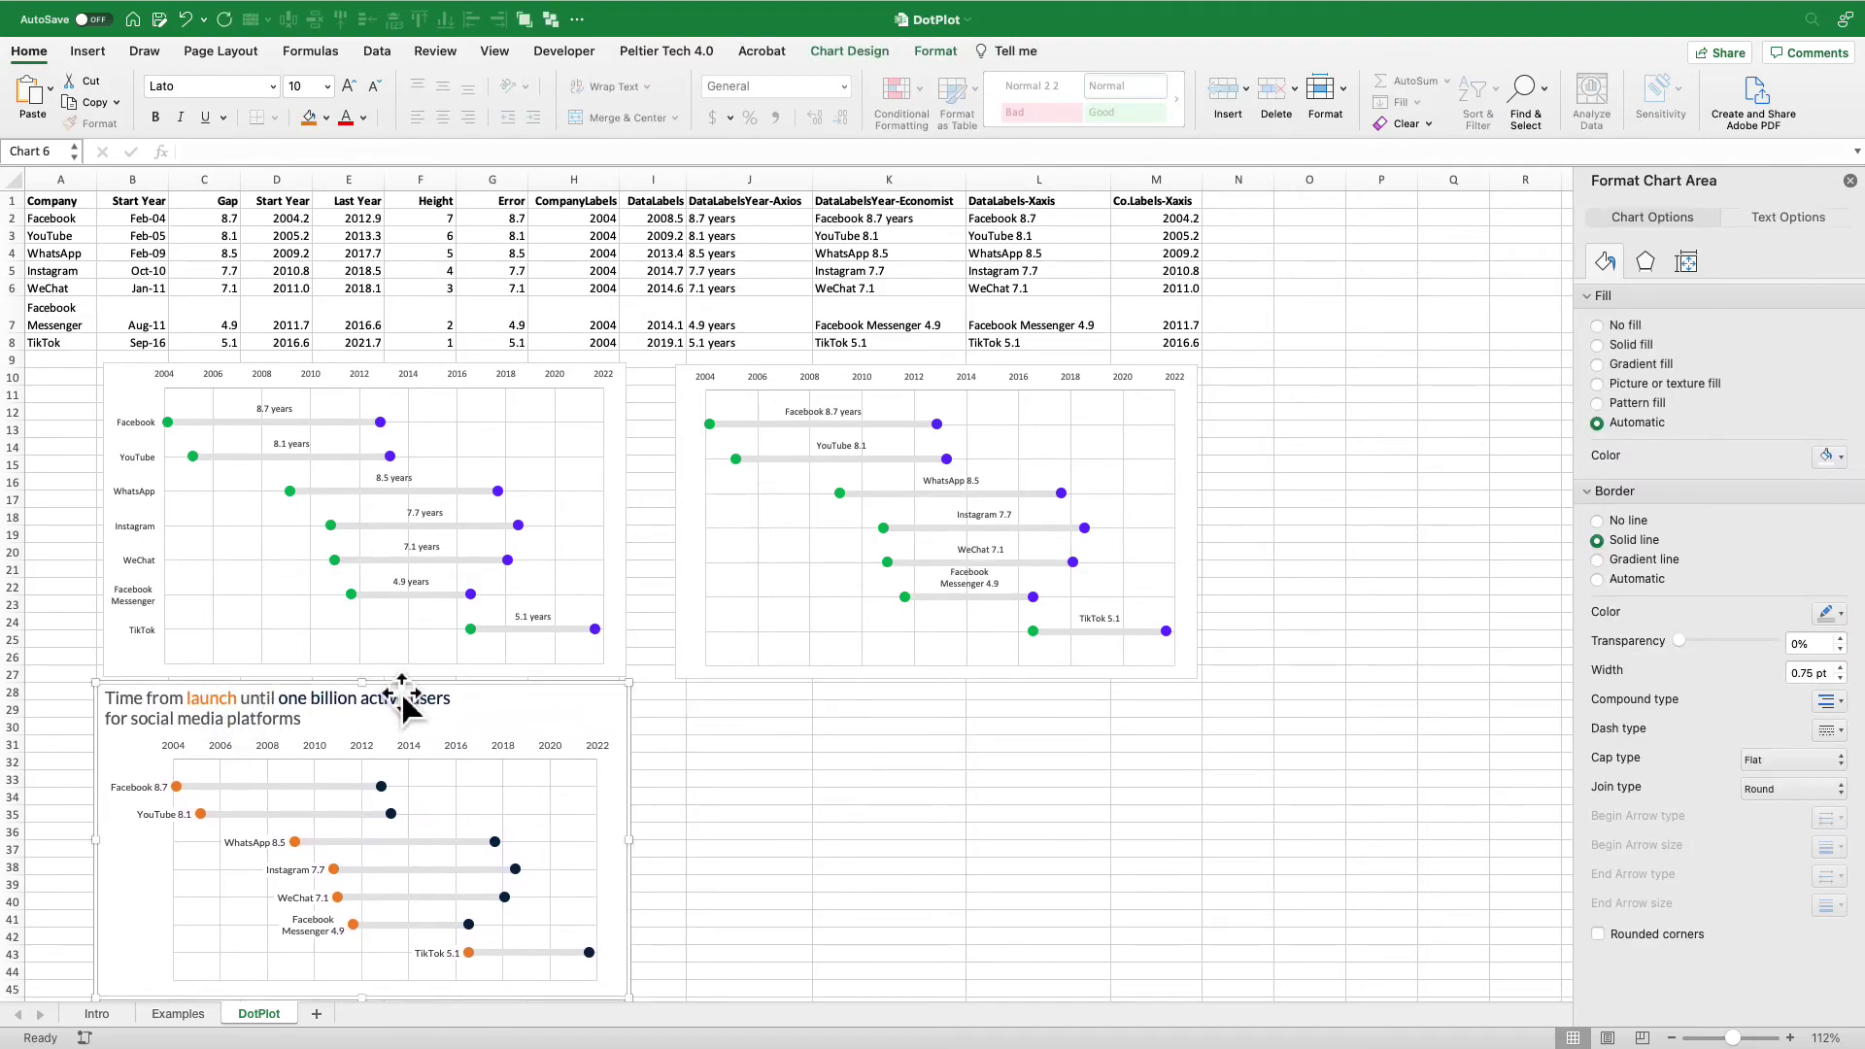
- Duplicate the right-hand name-and-years chart and move the copy below it, rows 28–45
left_click(692, 424)
key("cmd+d")
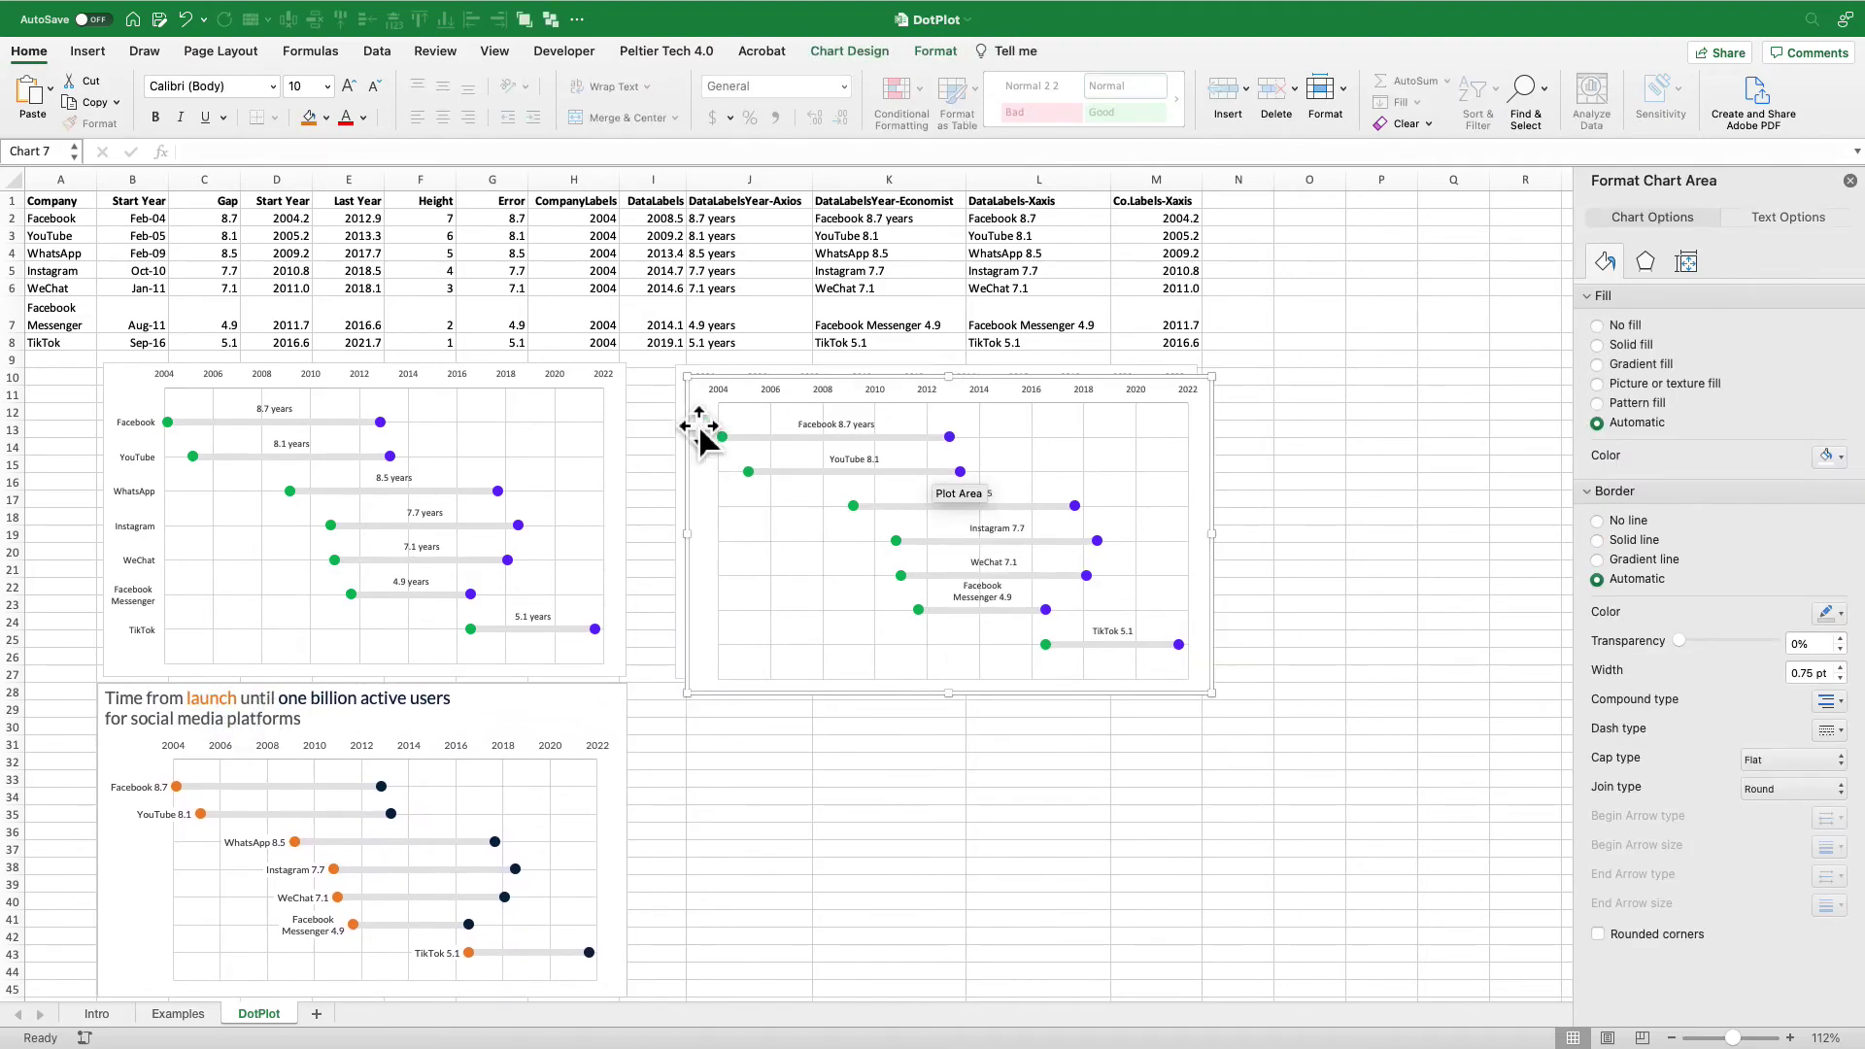
left_click_drag(759, 395, 755, 703)
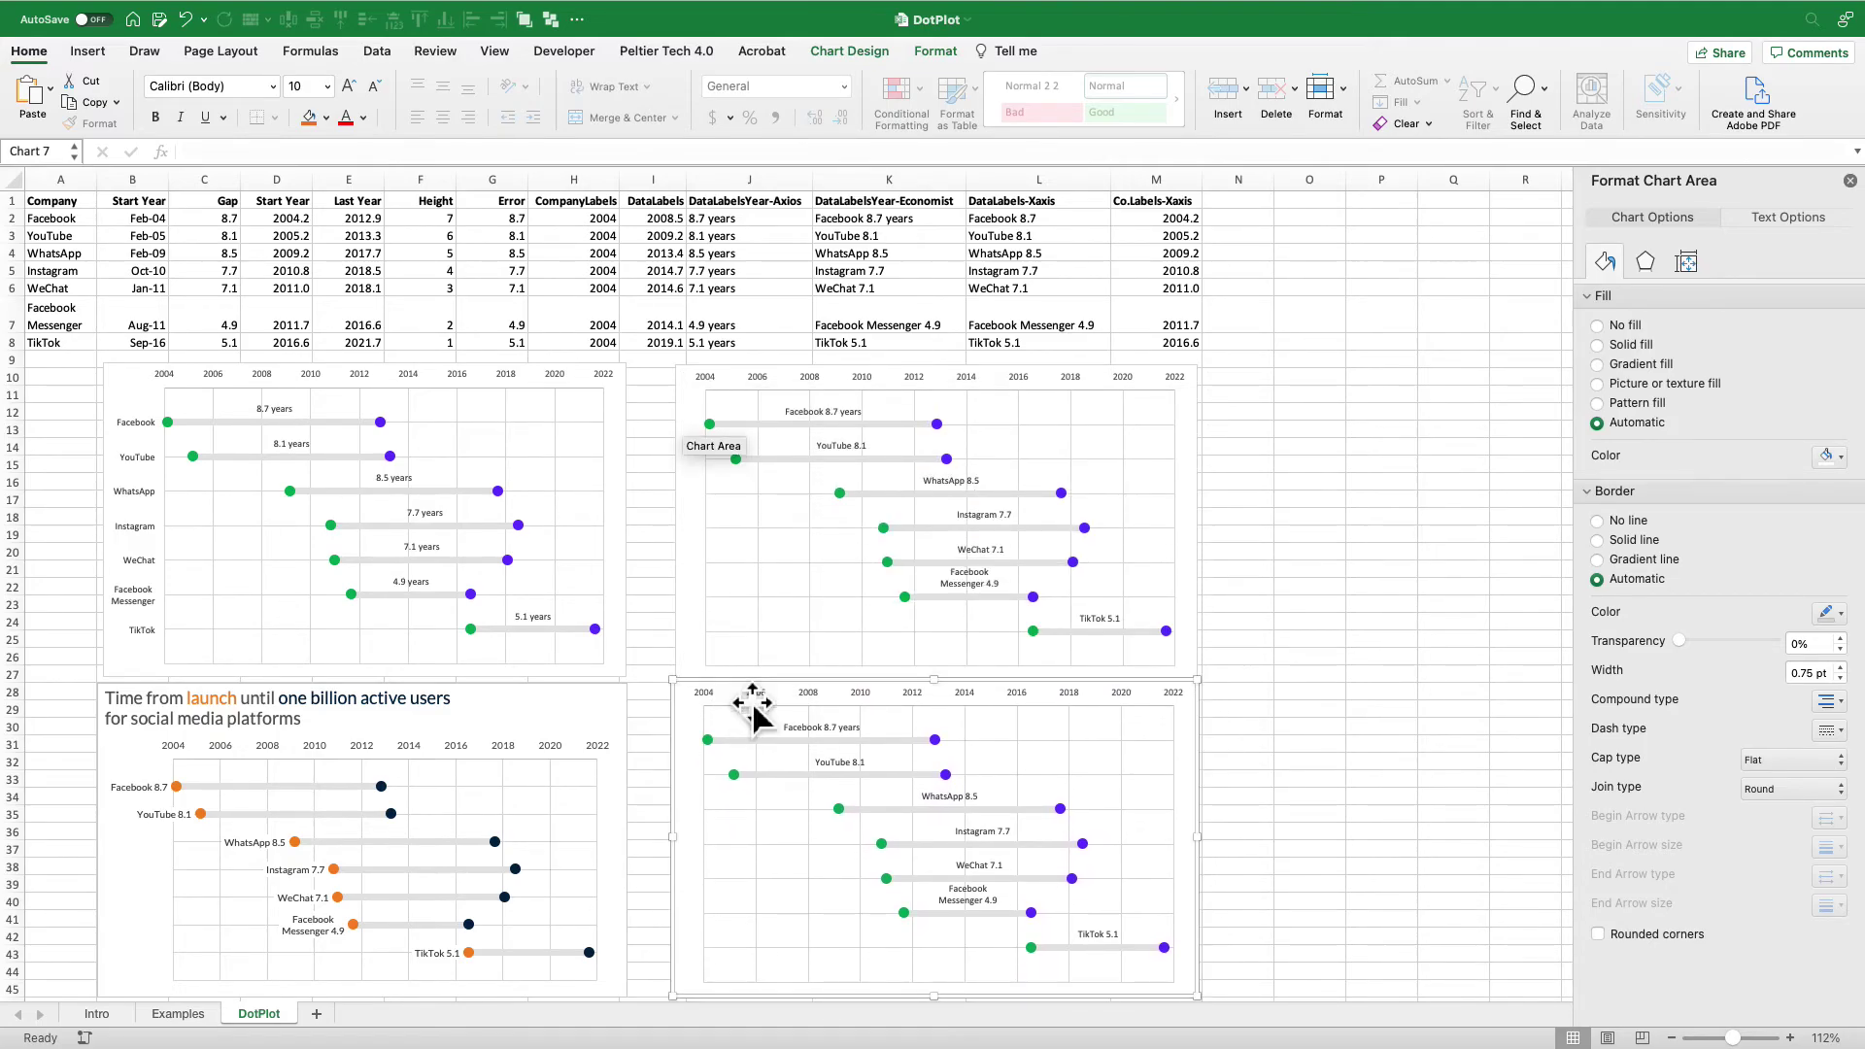
- Add data labels to the green start-year dots of the bottom-right chart
left_click(710, 743)
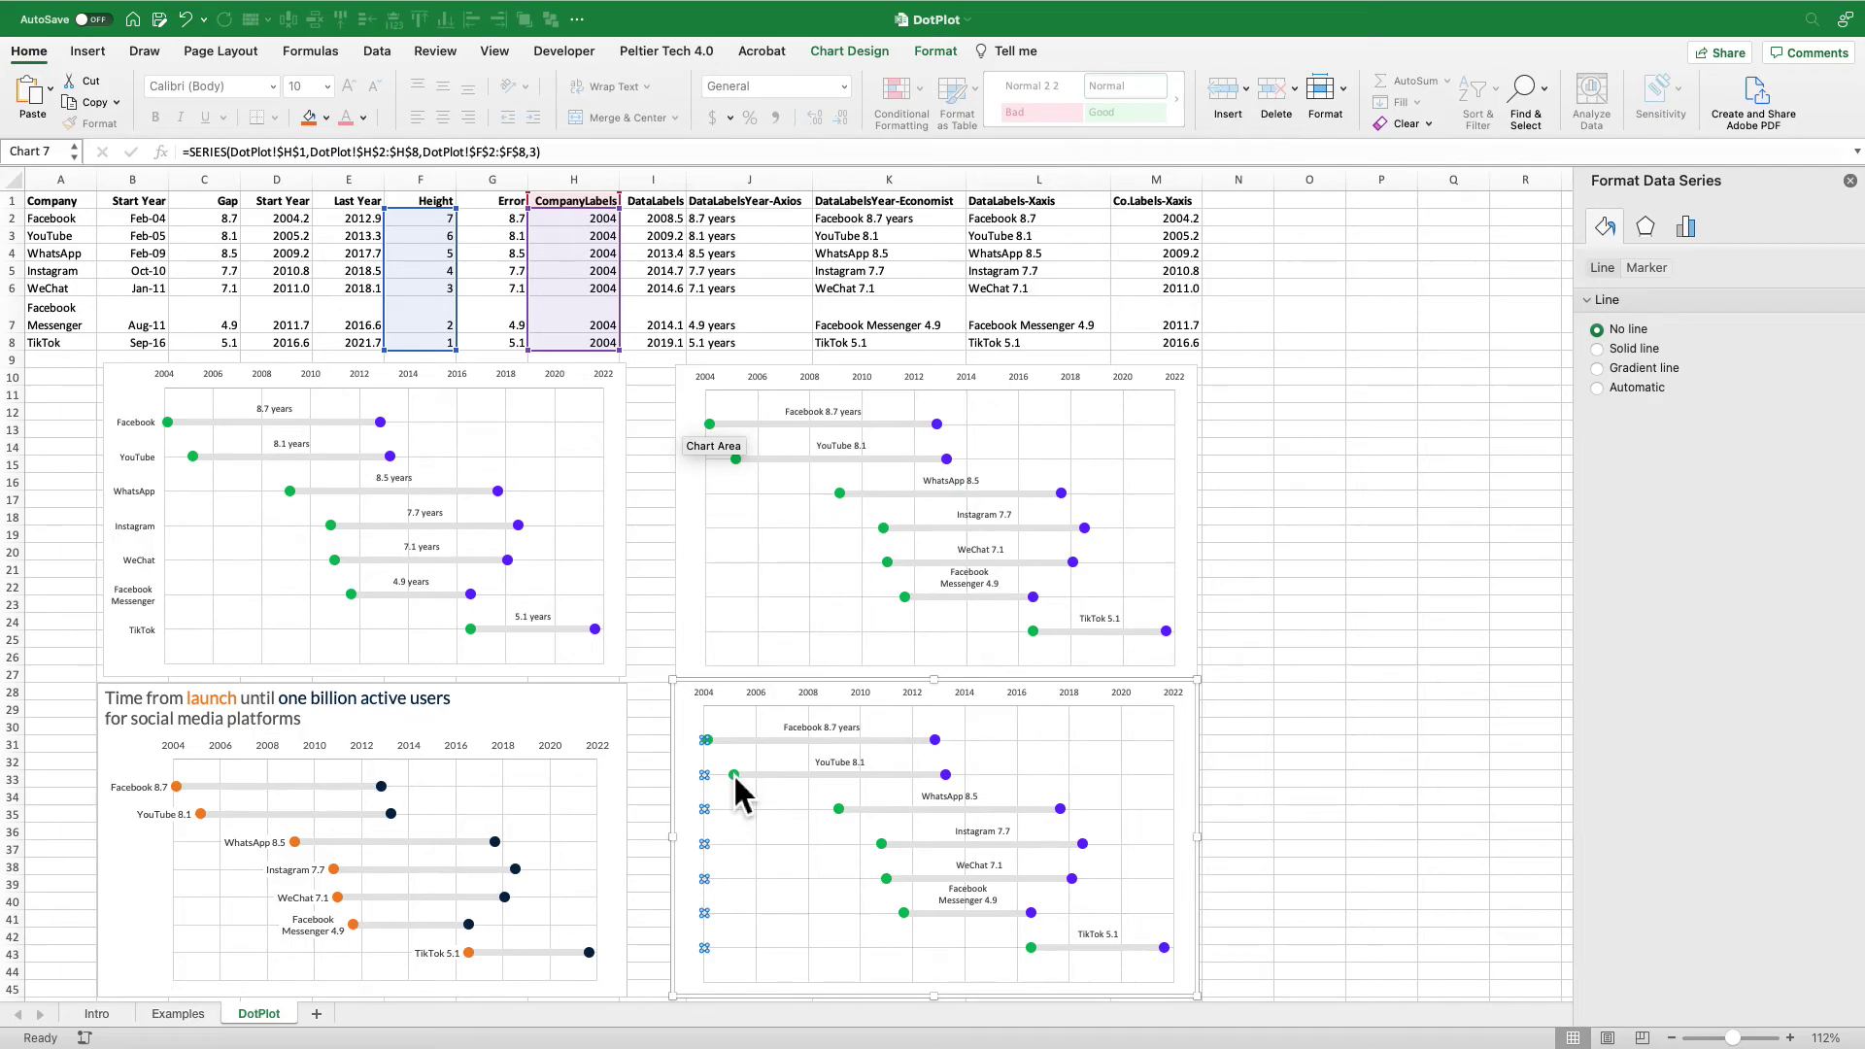
left_click(733, 775)
right_click(736, 776)
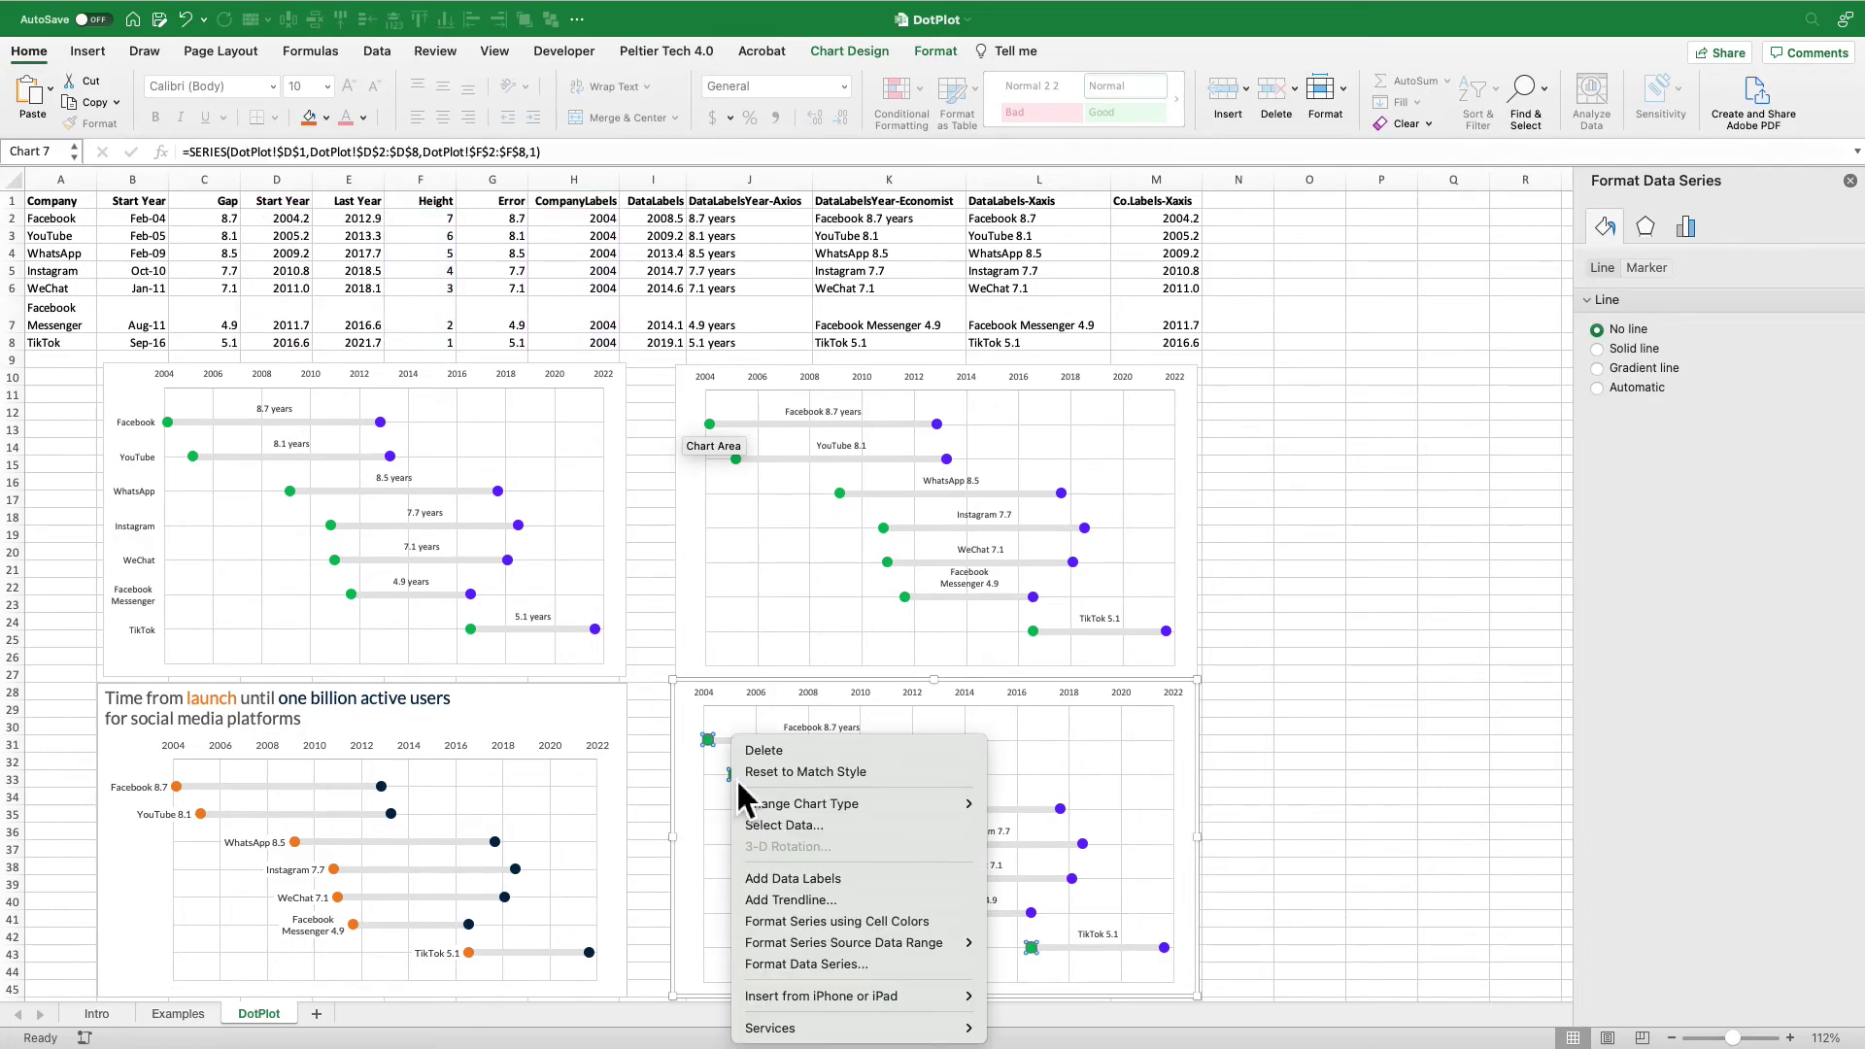
left_click(795, 874)
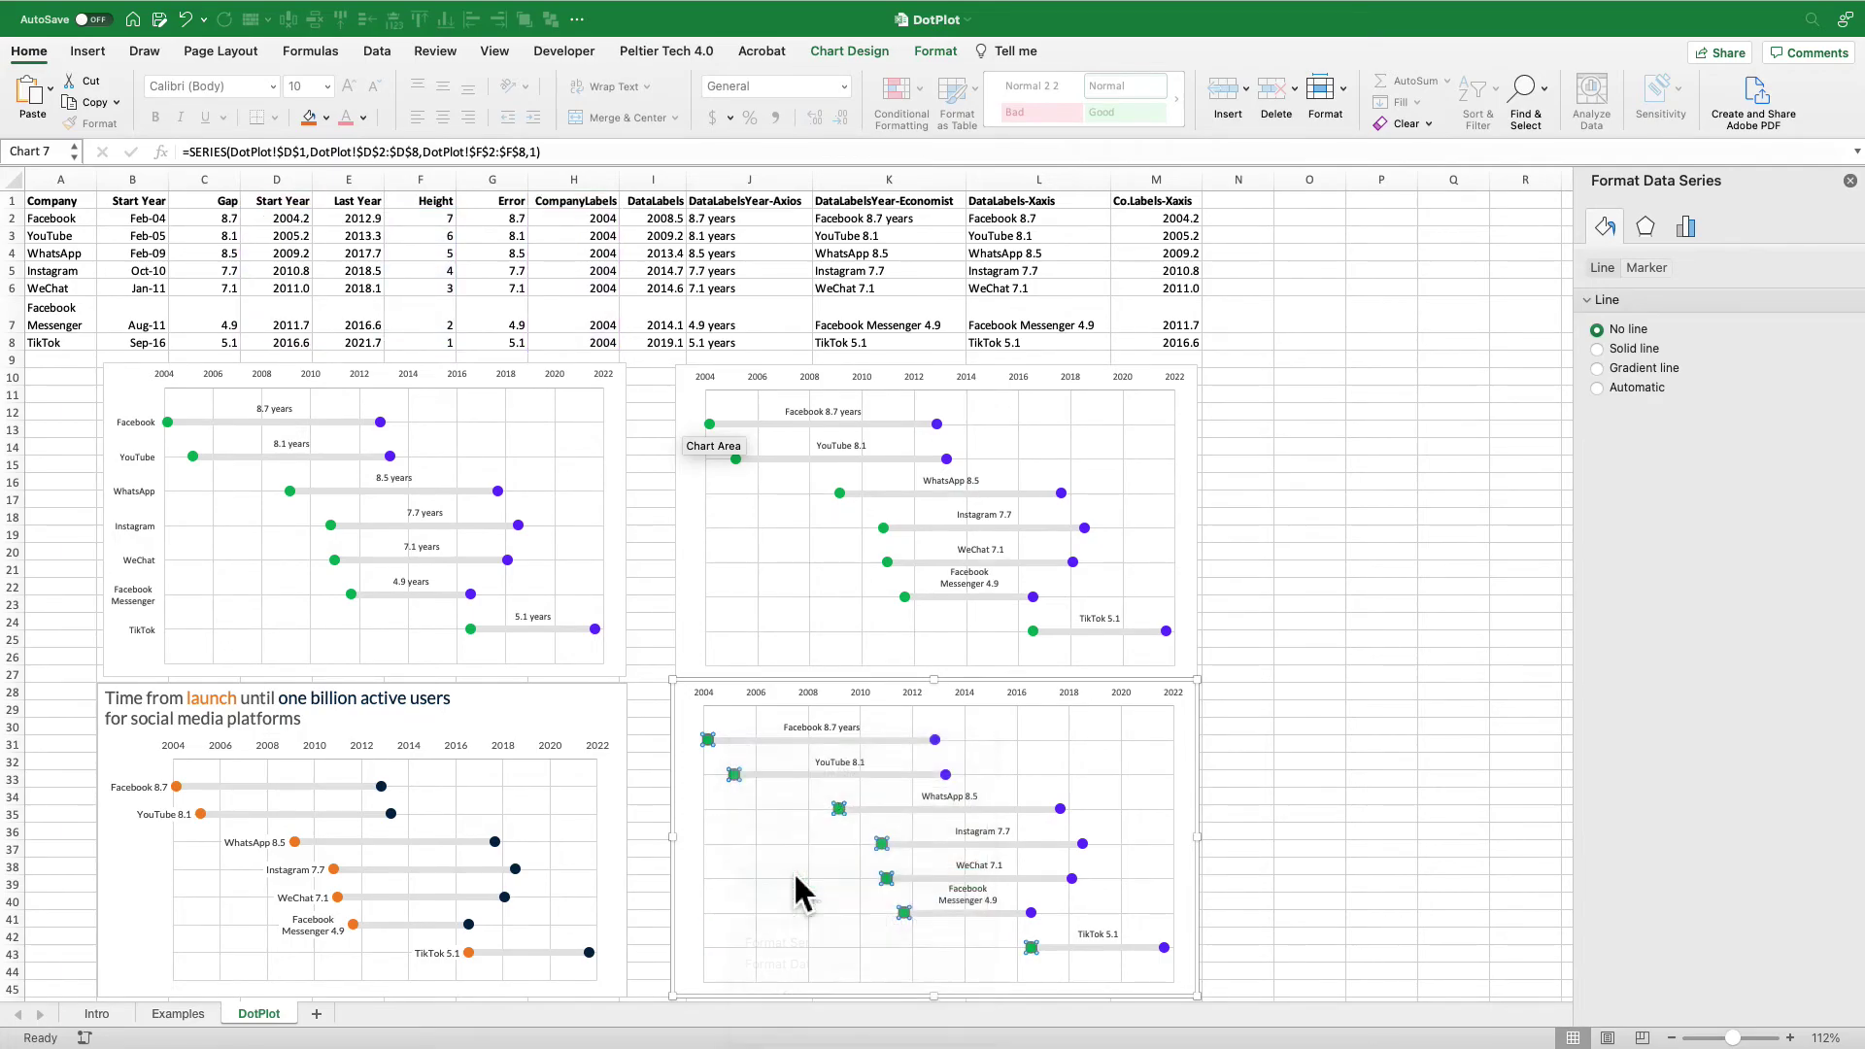
left_click(750, 776)
left_click(1727, 265)
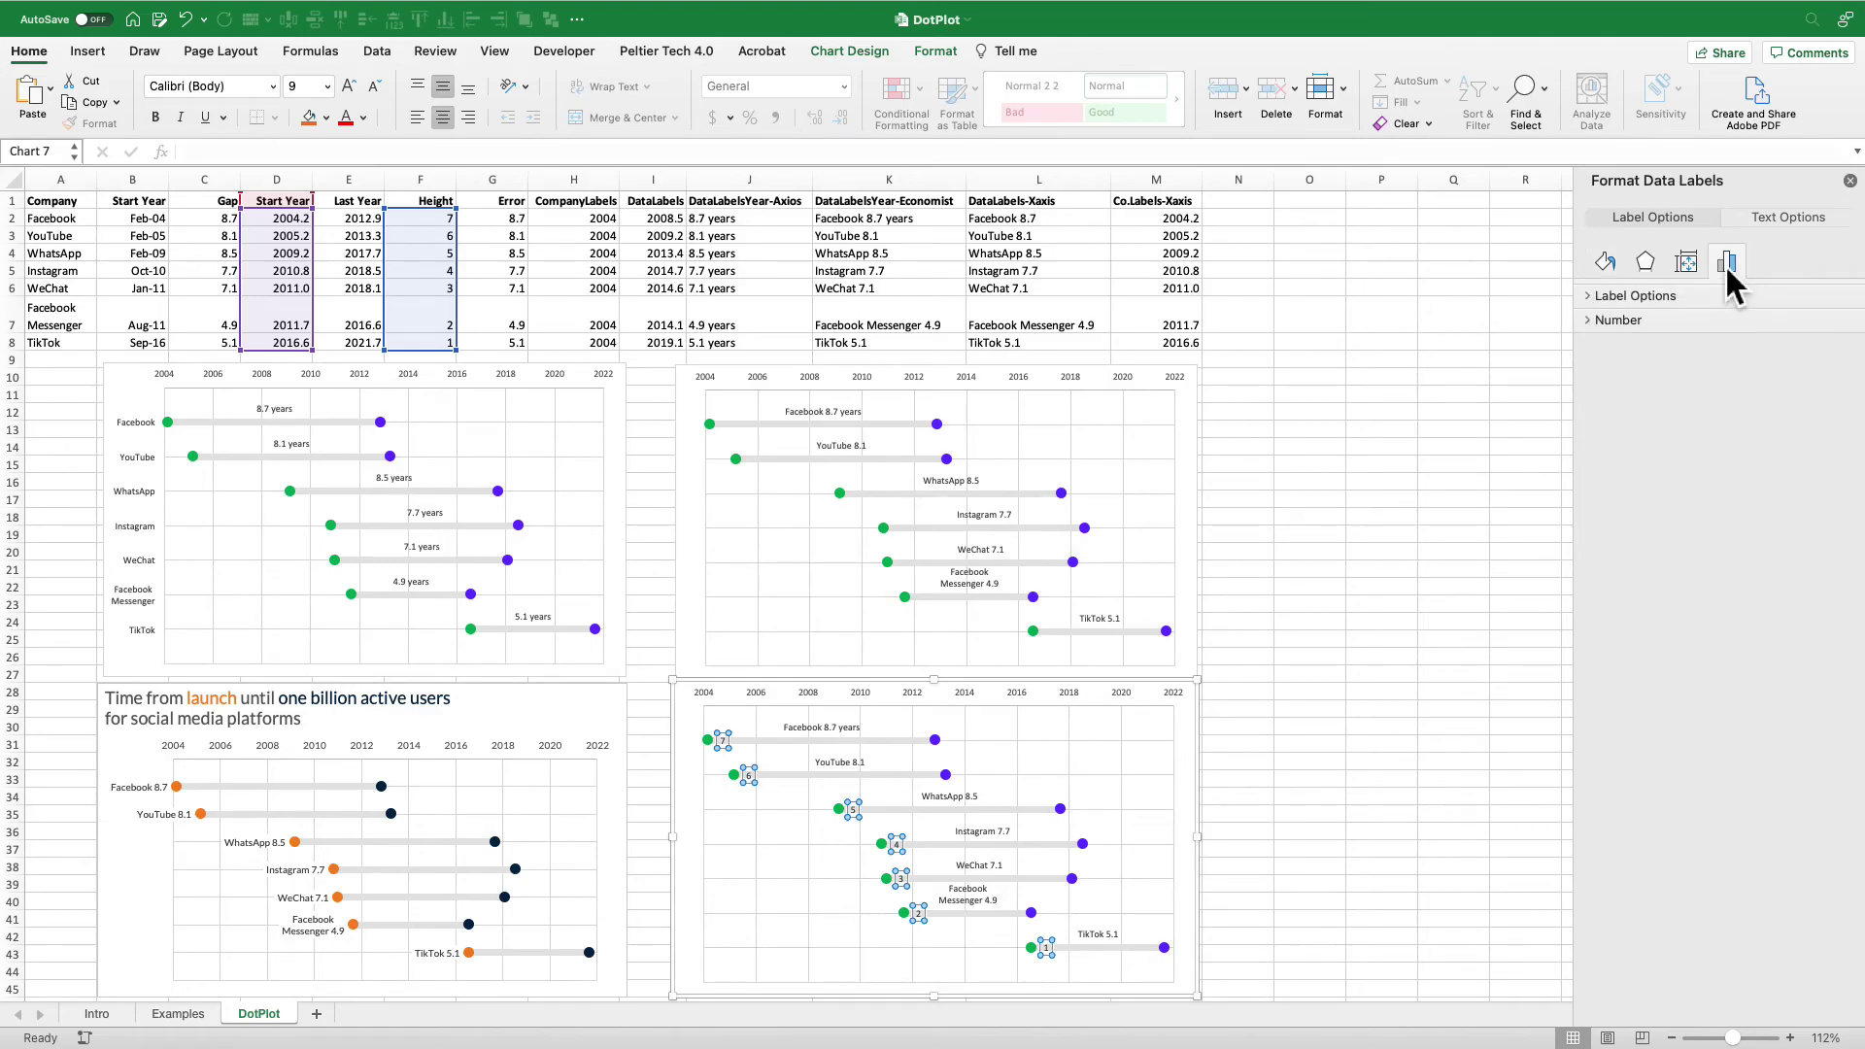
left_click(1722, 296)
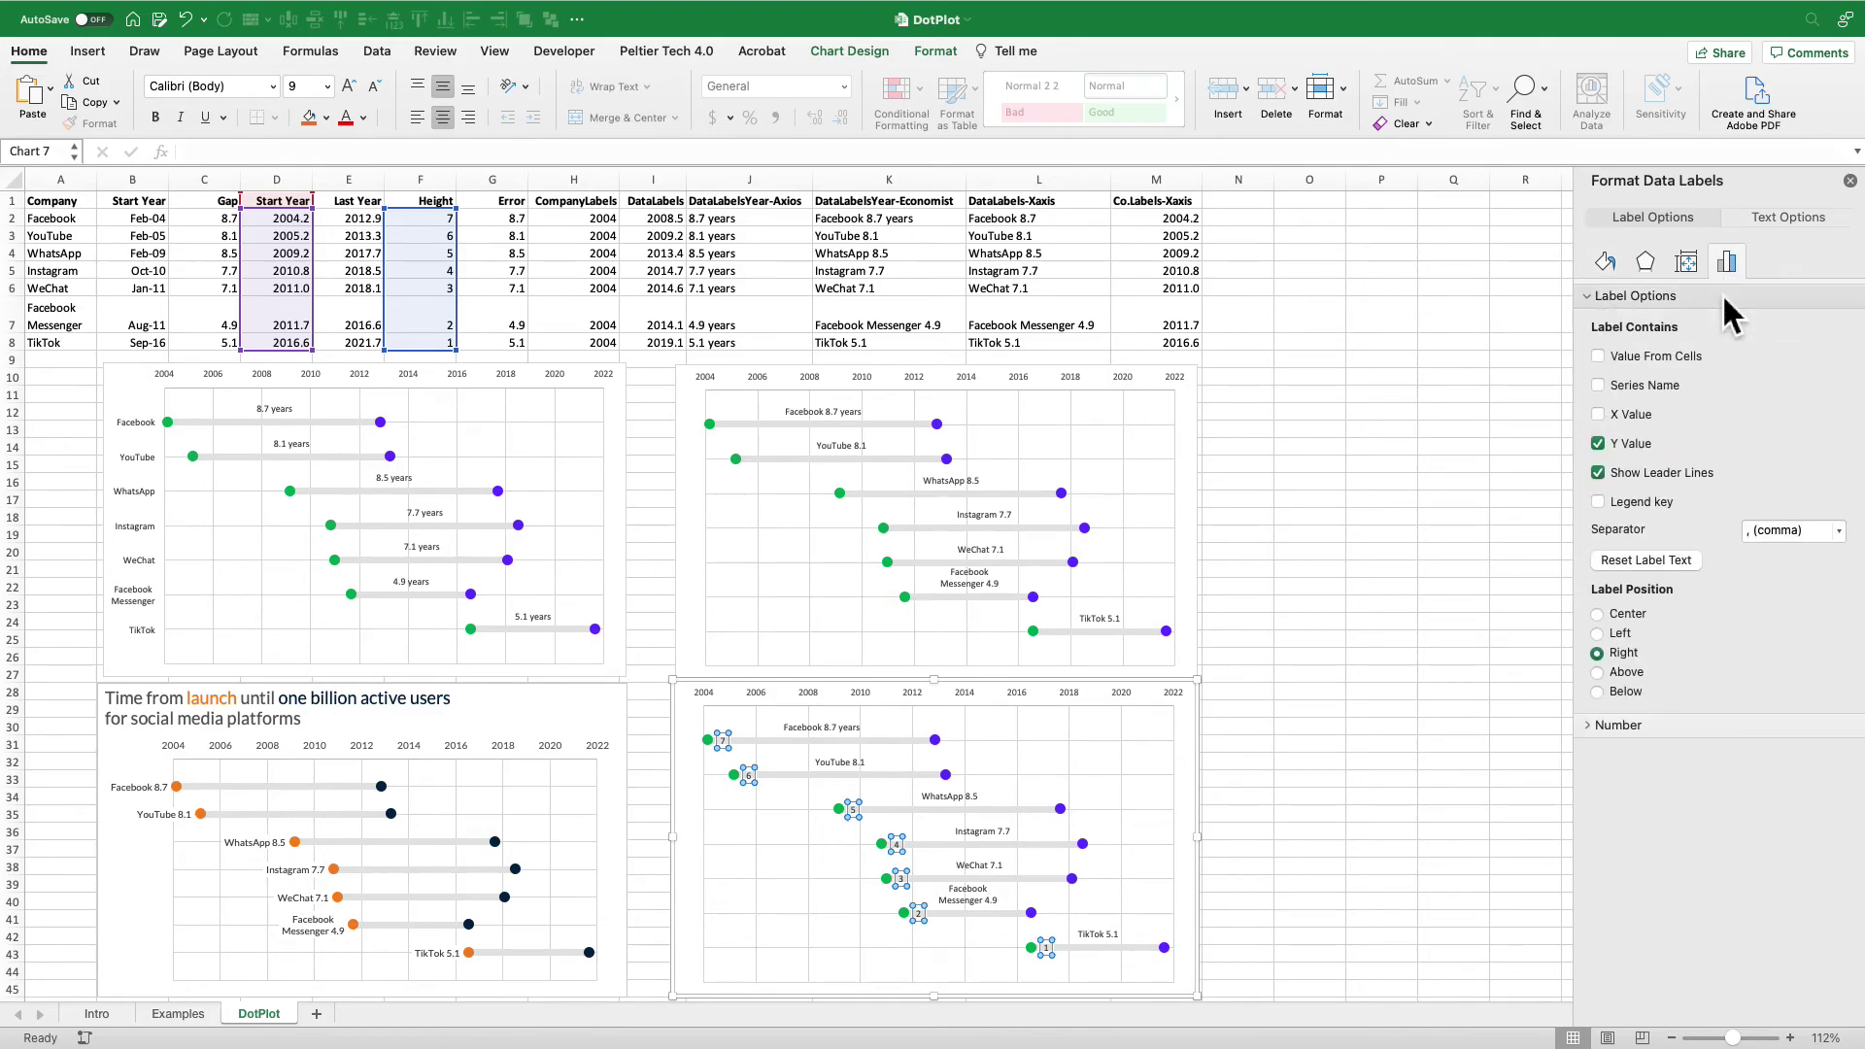
- Make those labels show the L2:L8 company-and-years text instead of Y values
left_click(1683, 358)
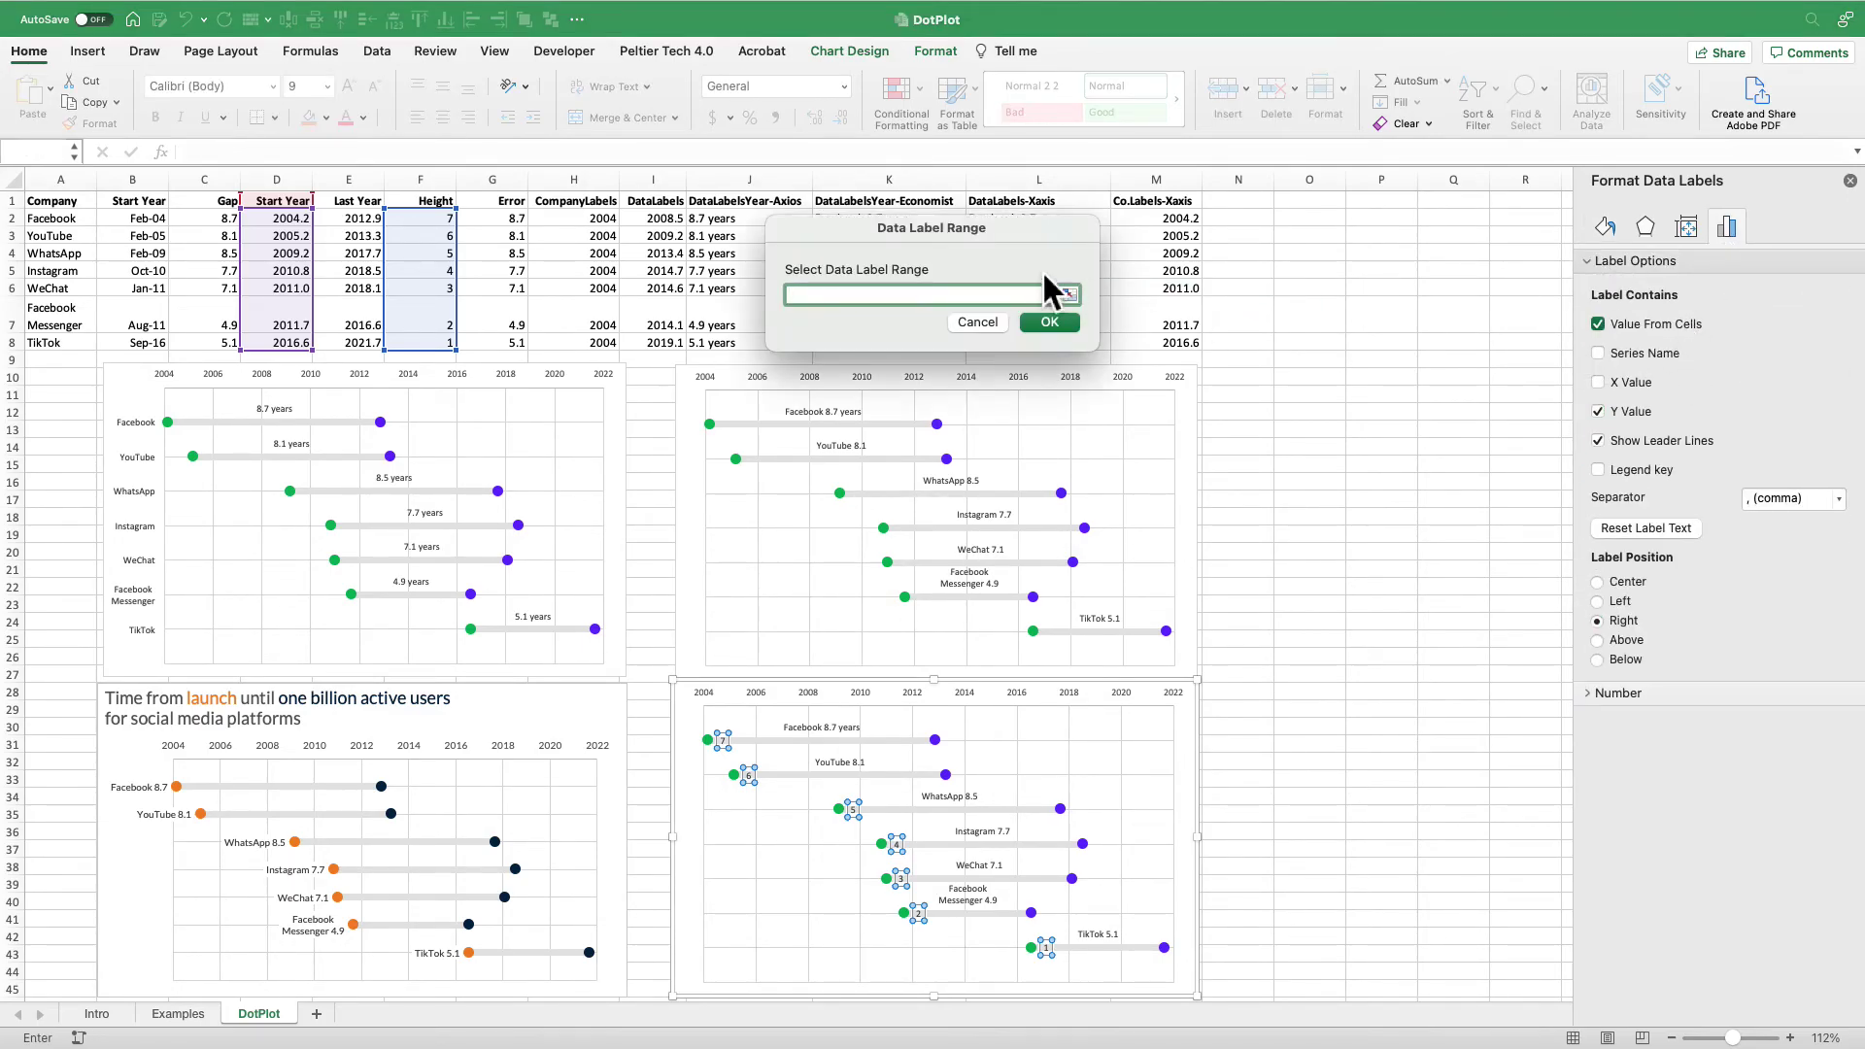
left_click_drag(997, 226, 554, 207)
left_click(593, 274)
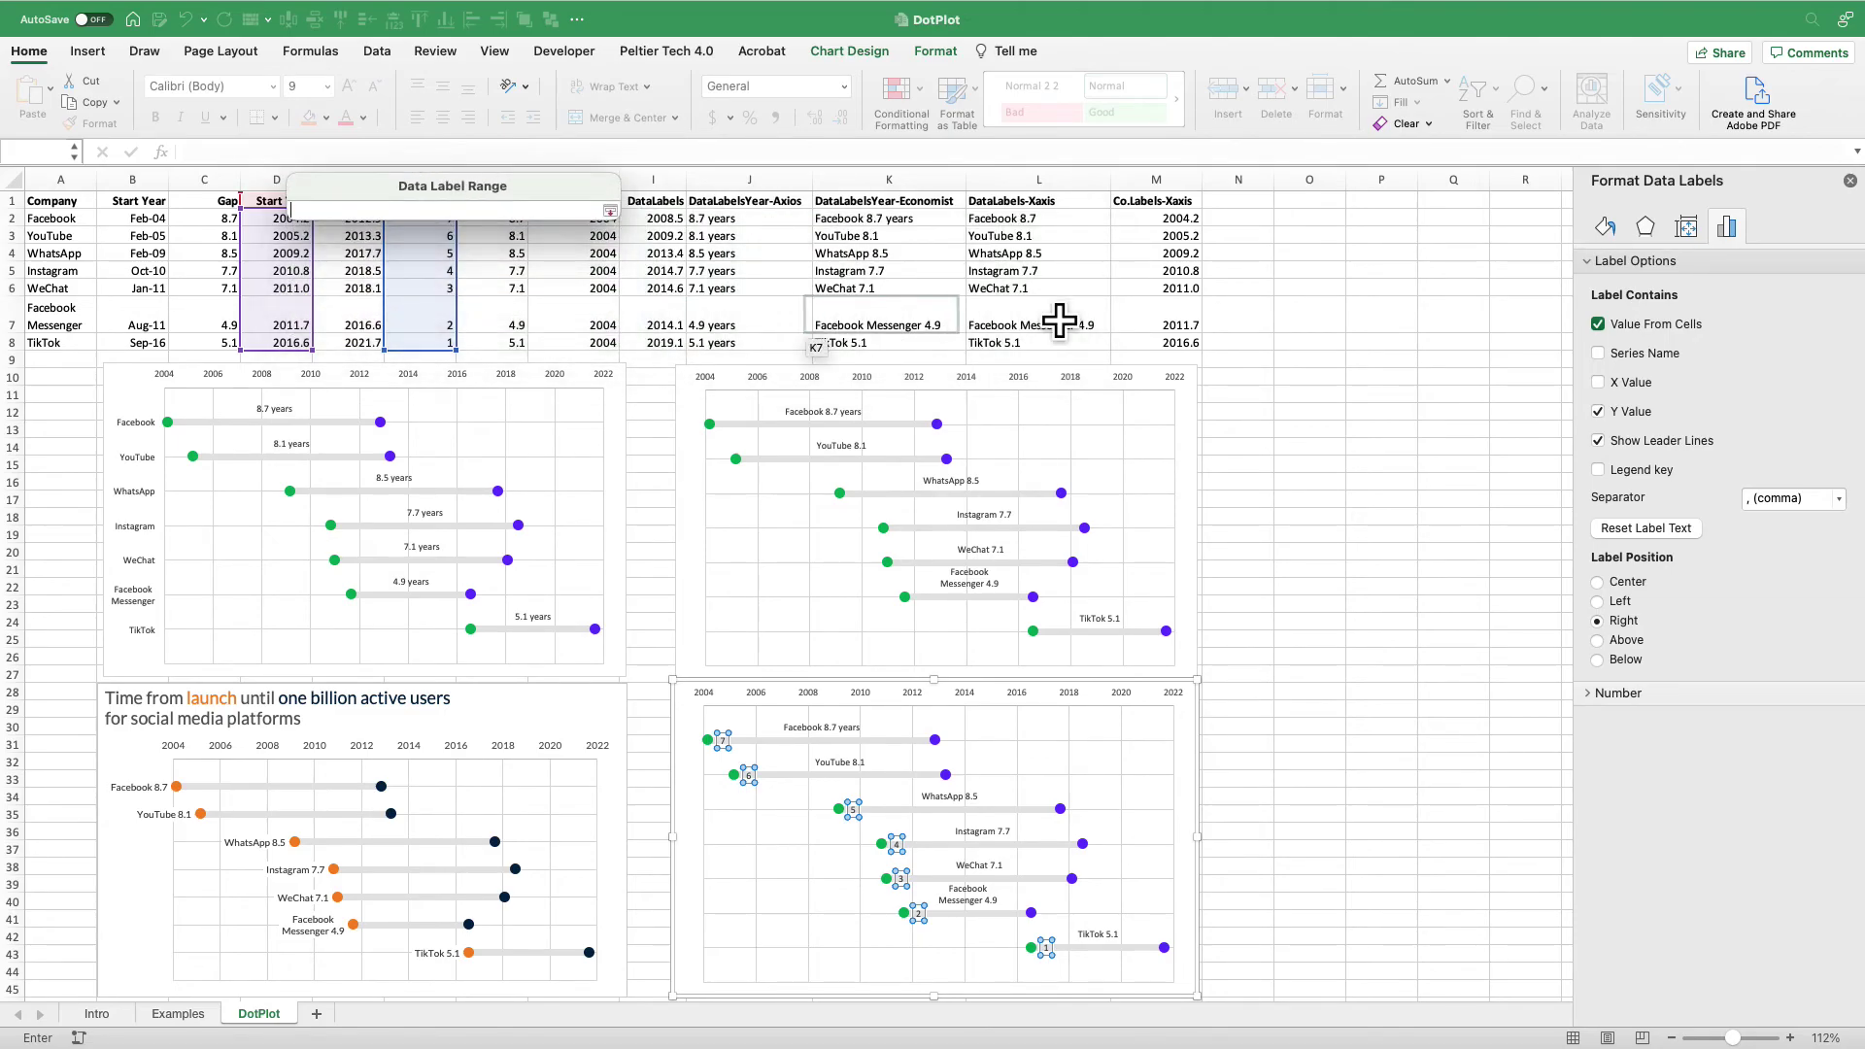
left_click(1079, 220)
left_click_drag(1082, 248, 1093, 361)
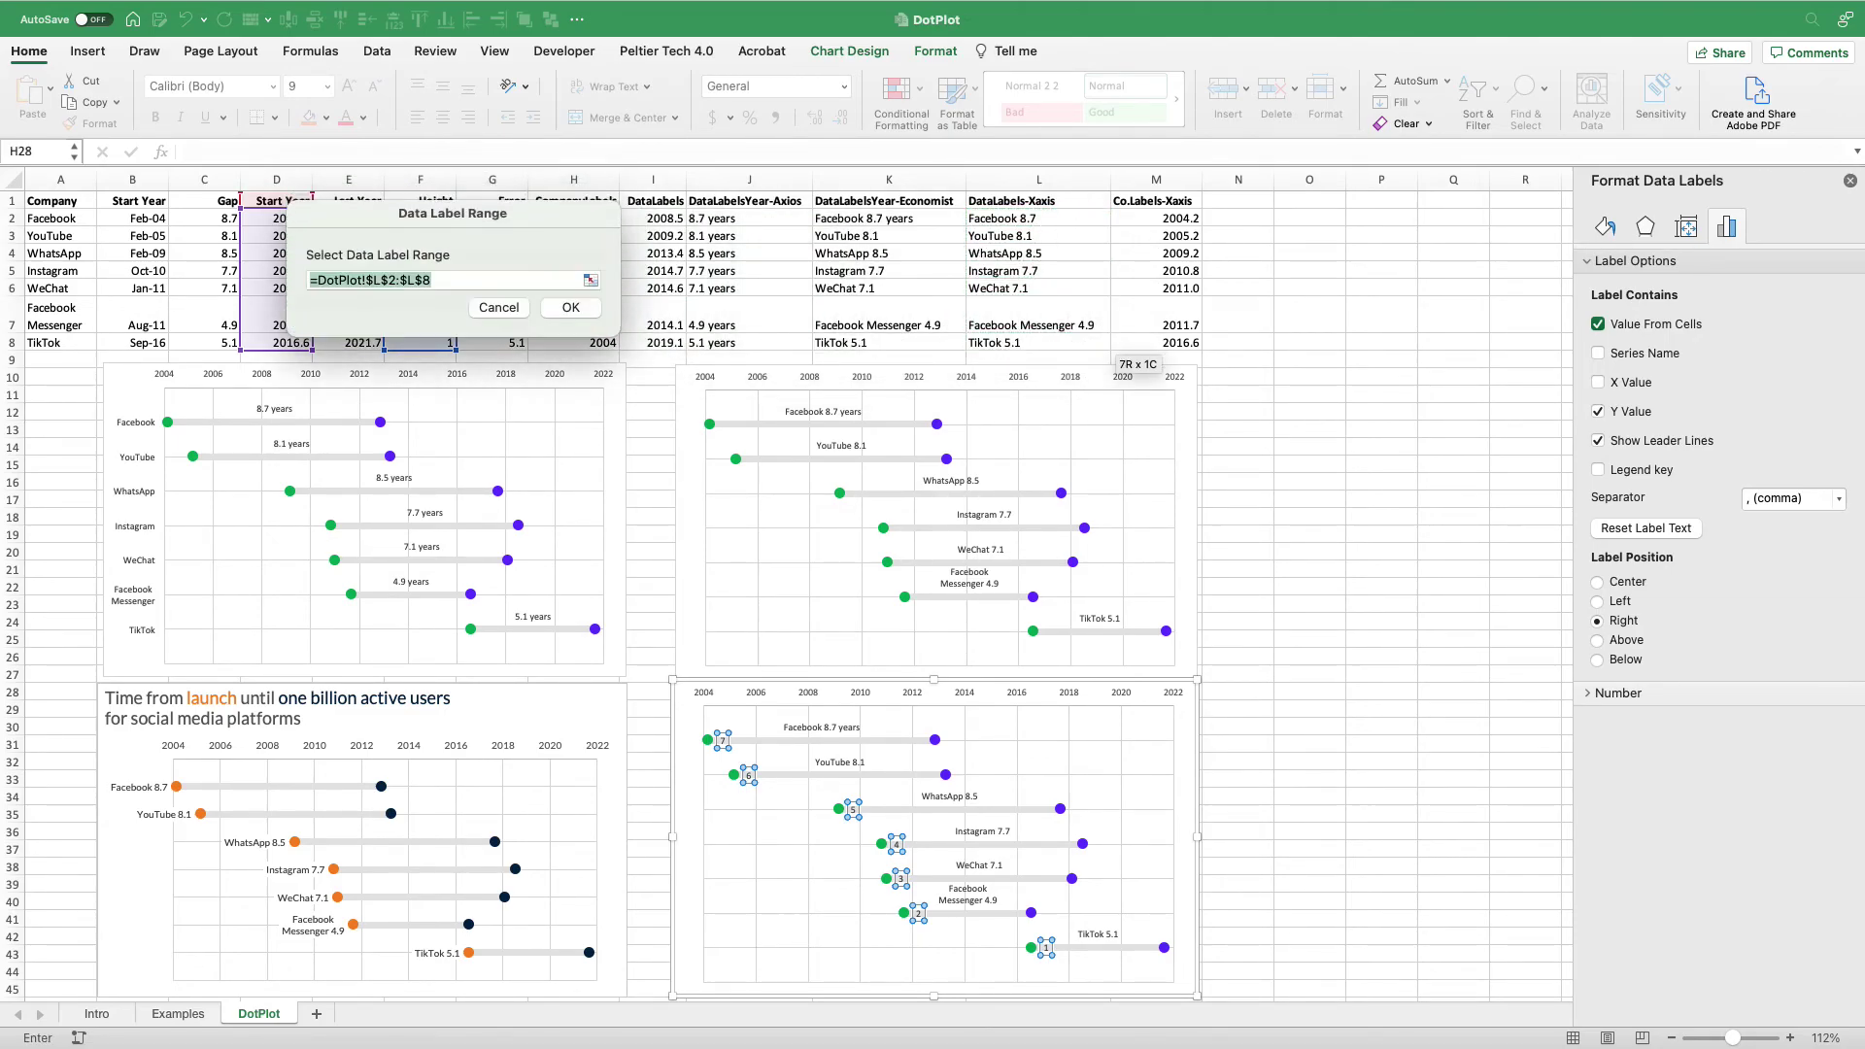
left_click(576, 305)
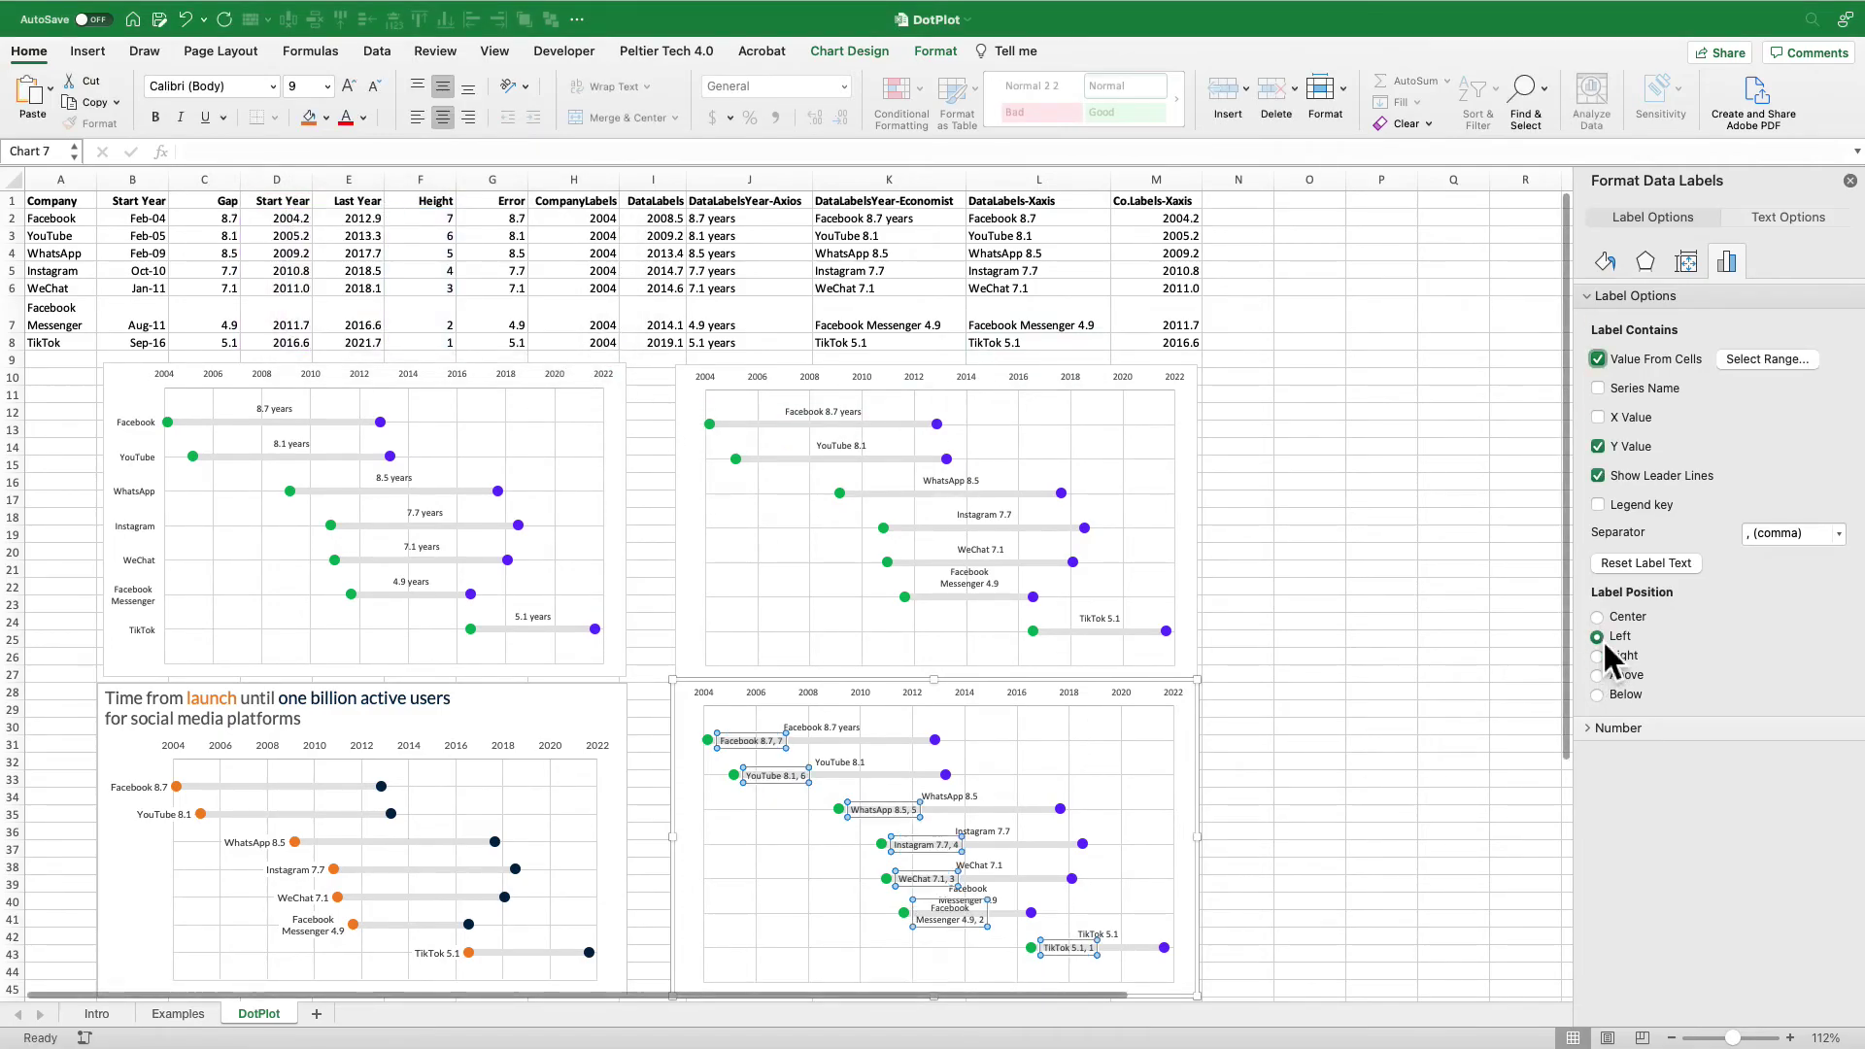
left_click(1598, 446)
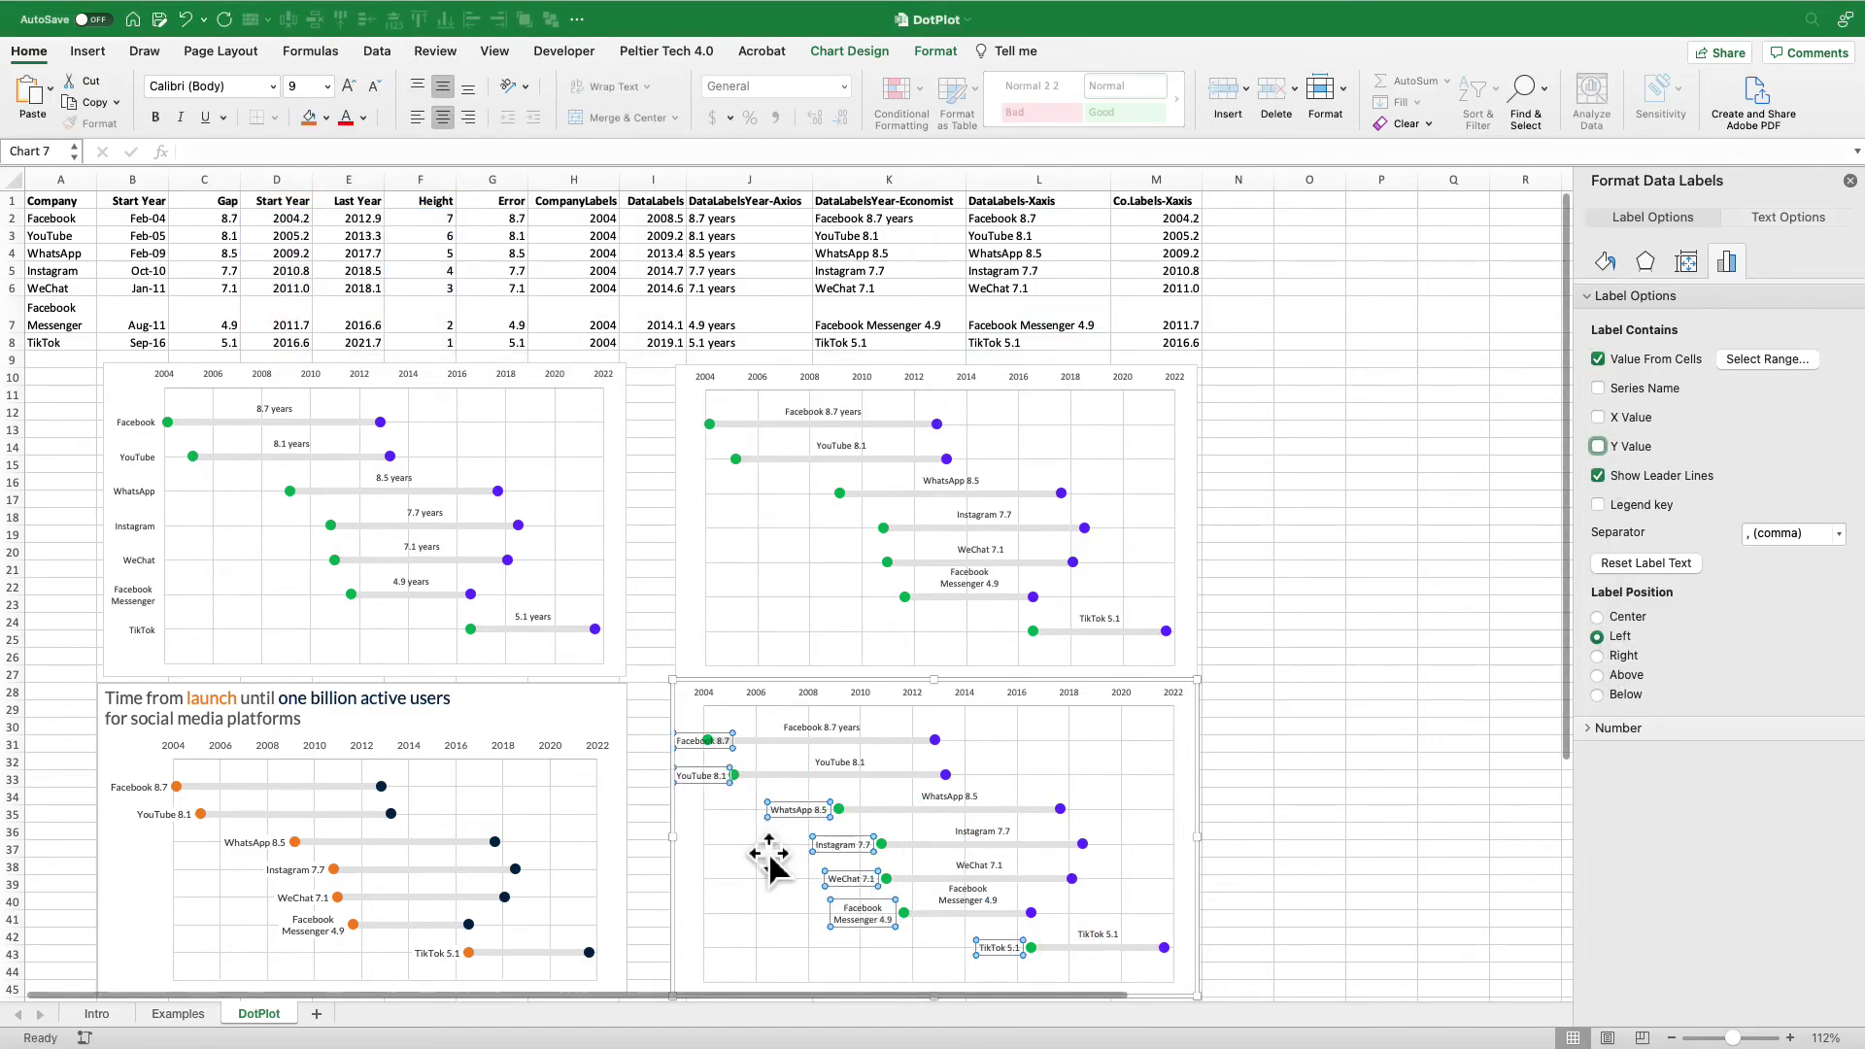
- Narrow the plot area from the left and delete the labels above the bars
left_click(716, 862)
left_click_drag(705, 845, 764, 855)
left_click(889, 761)
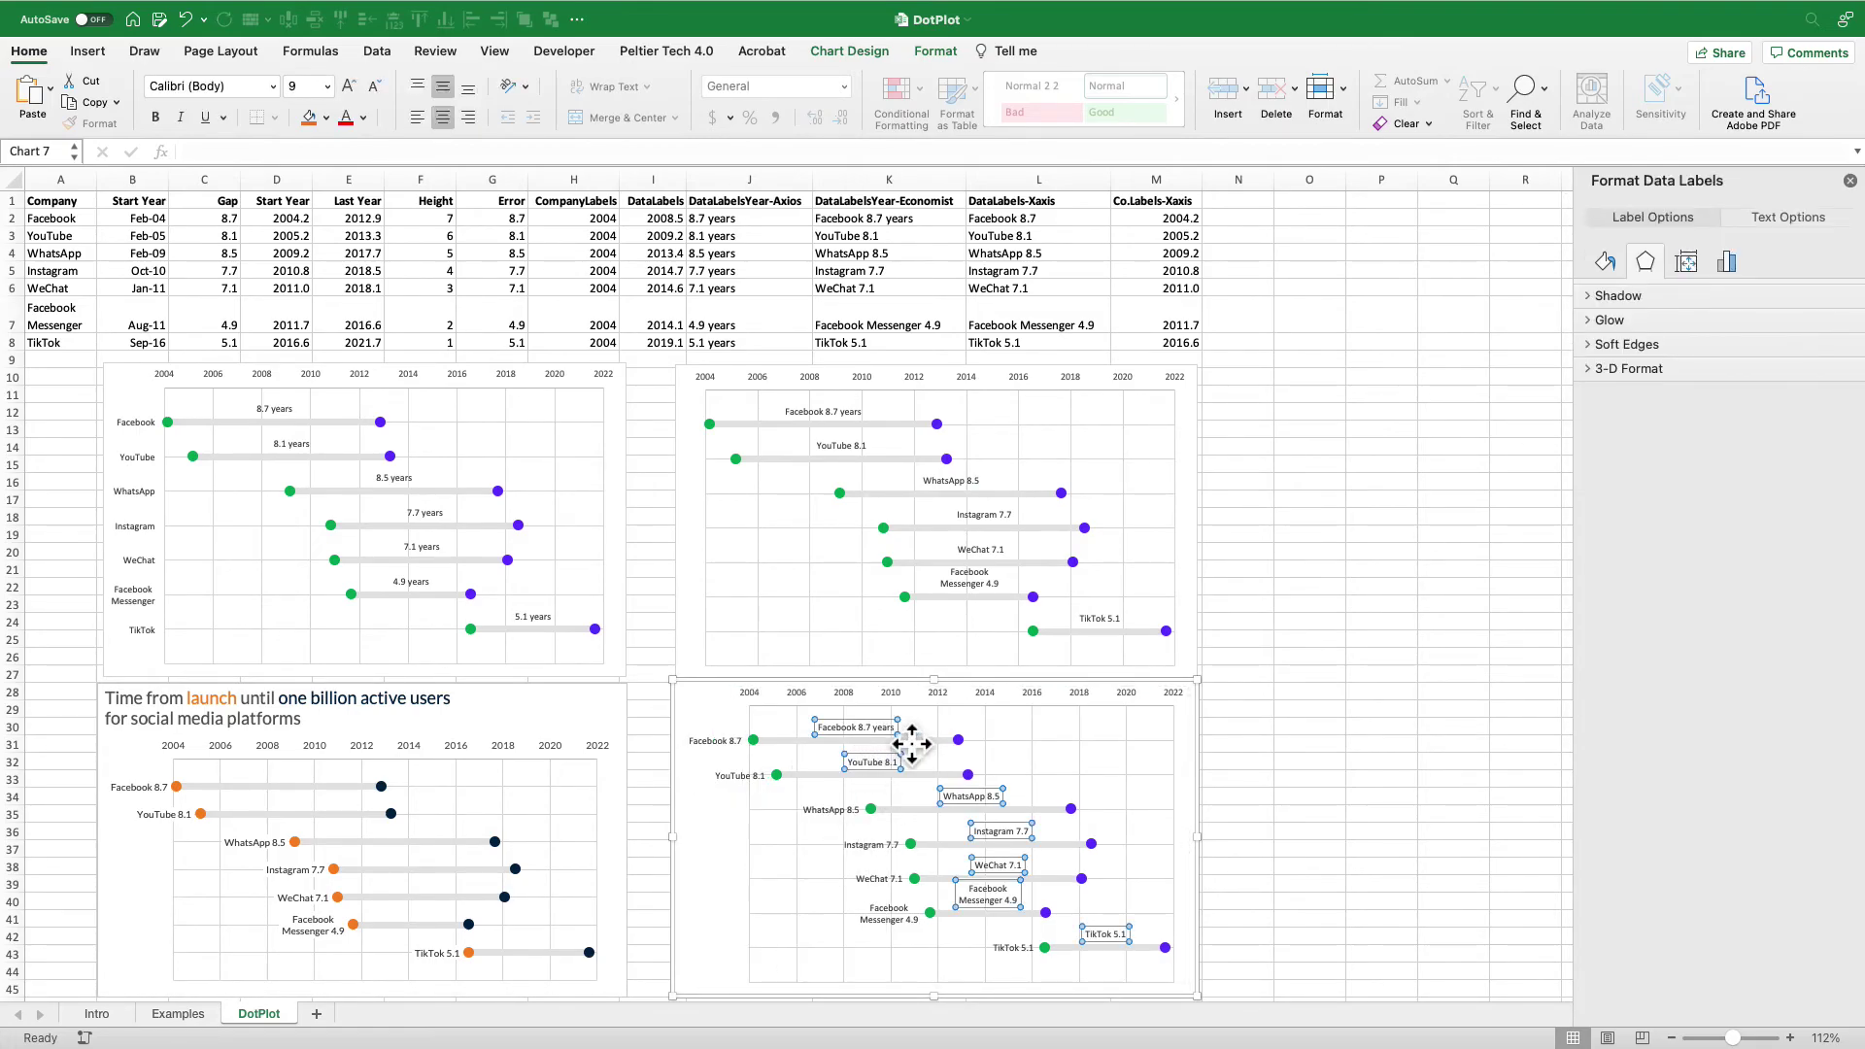
key("Delete")
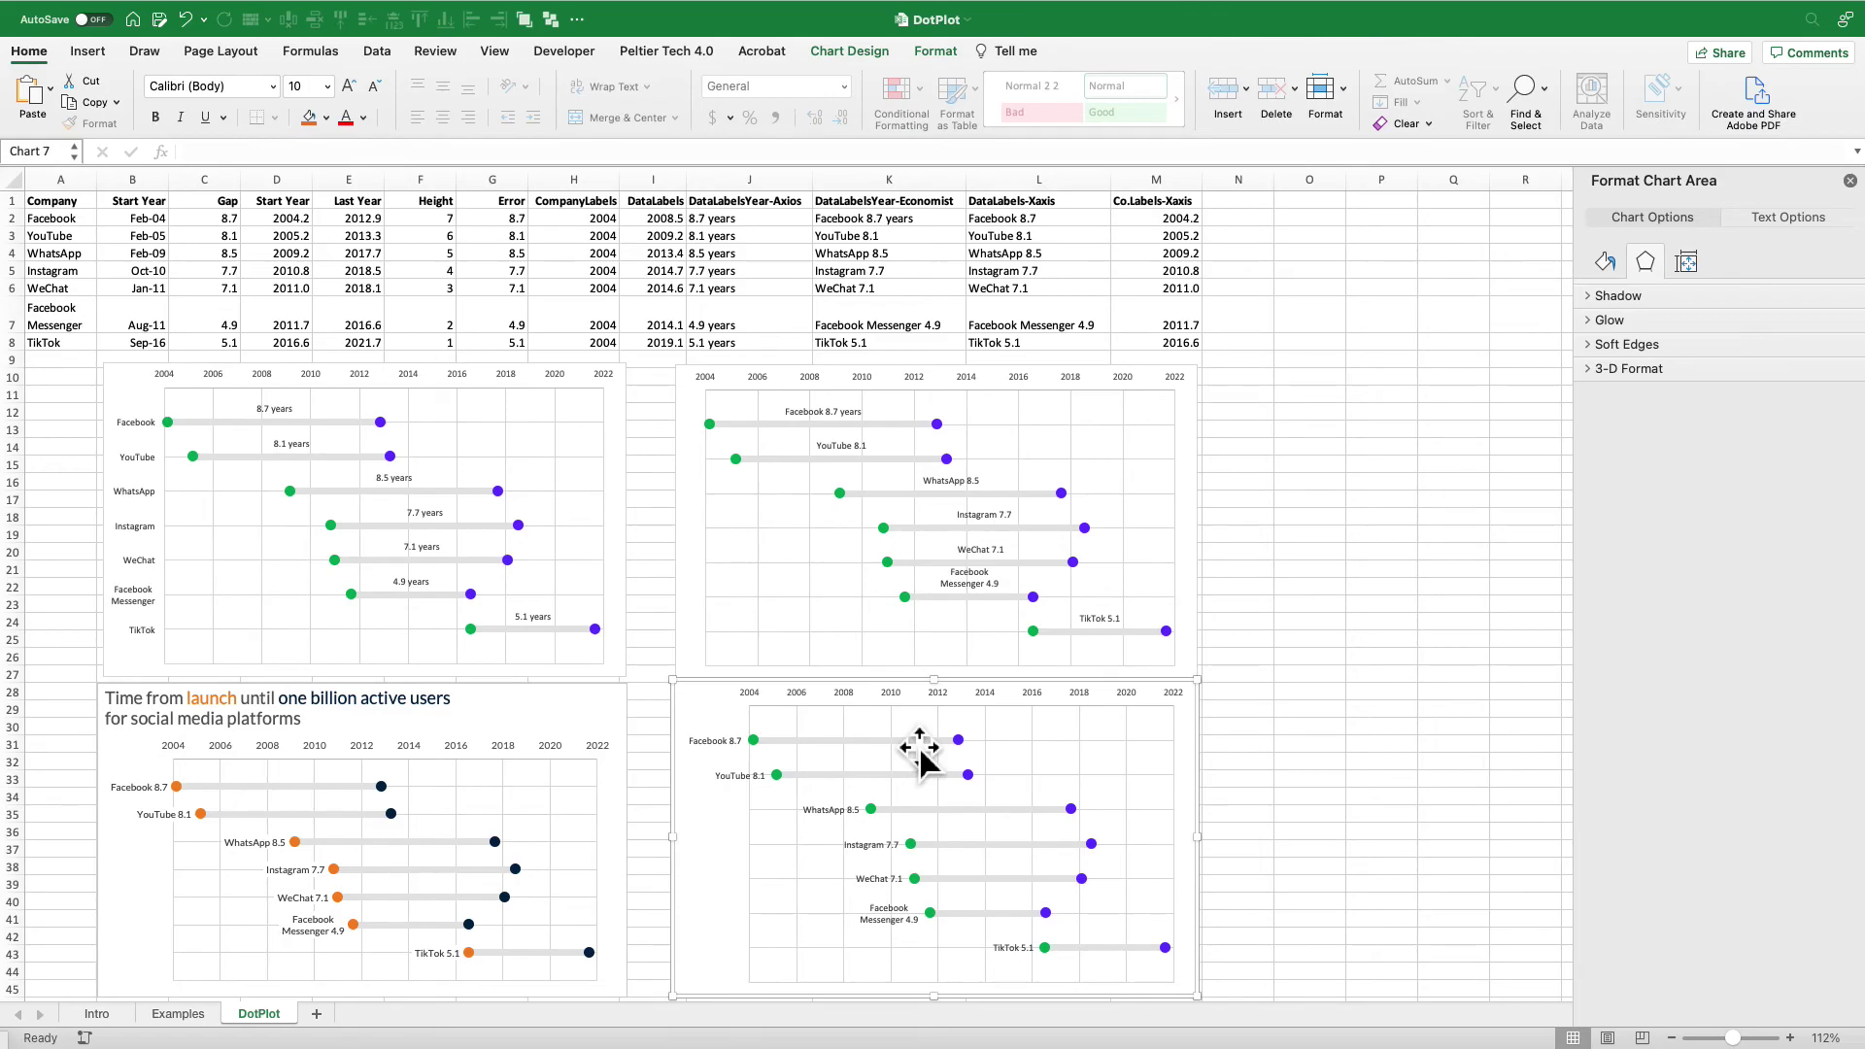